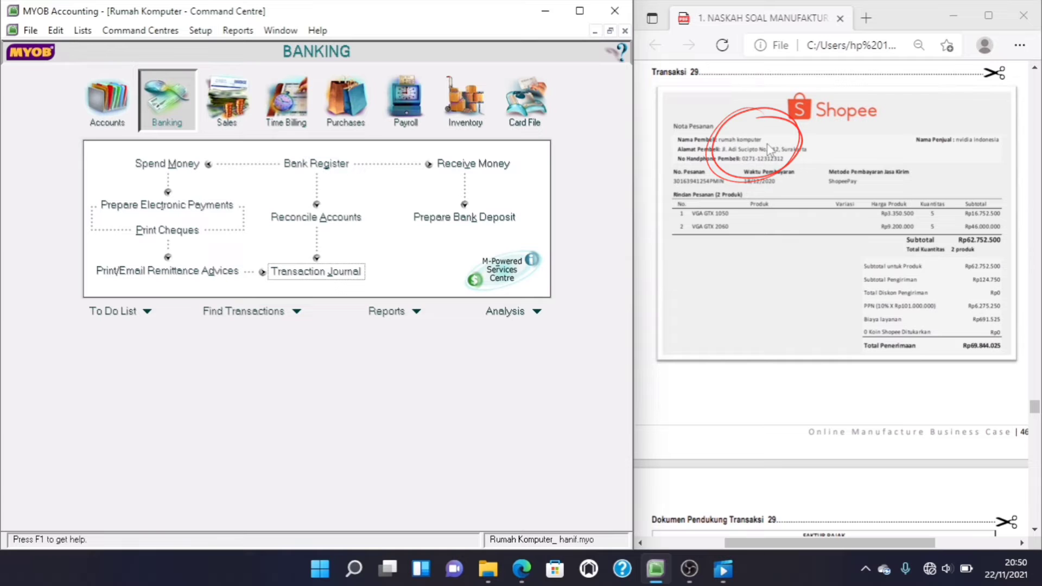
# Step: Start a new purchase bill with NVIDIA INDONESIA as the supplier
pyautogui.moveTo(1015, 136); pyautogui.dragTo(980, 126)
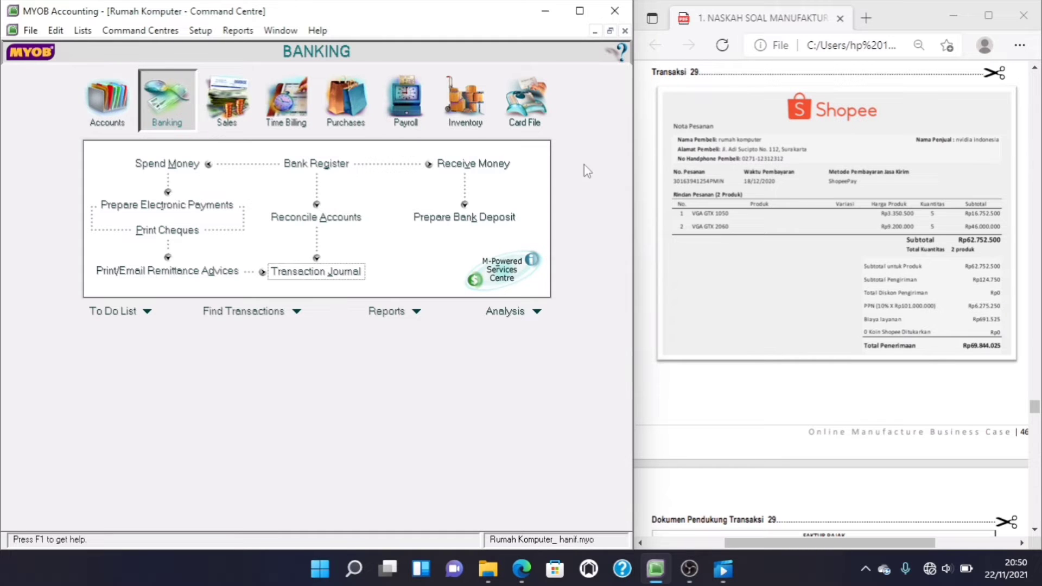
pyautogui.click(349, 121)
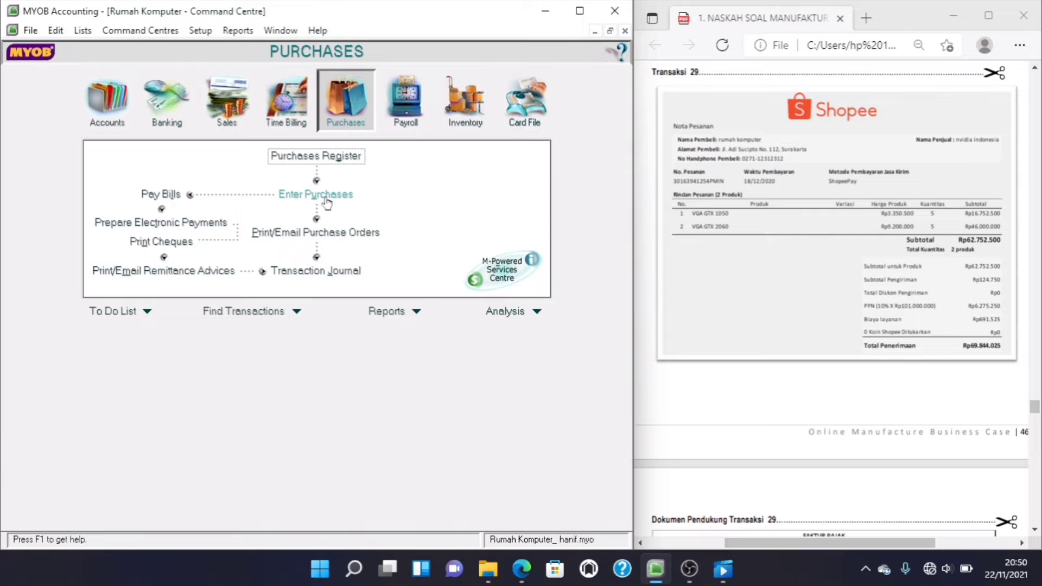
pyautogui.click(325, 201)
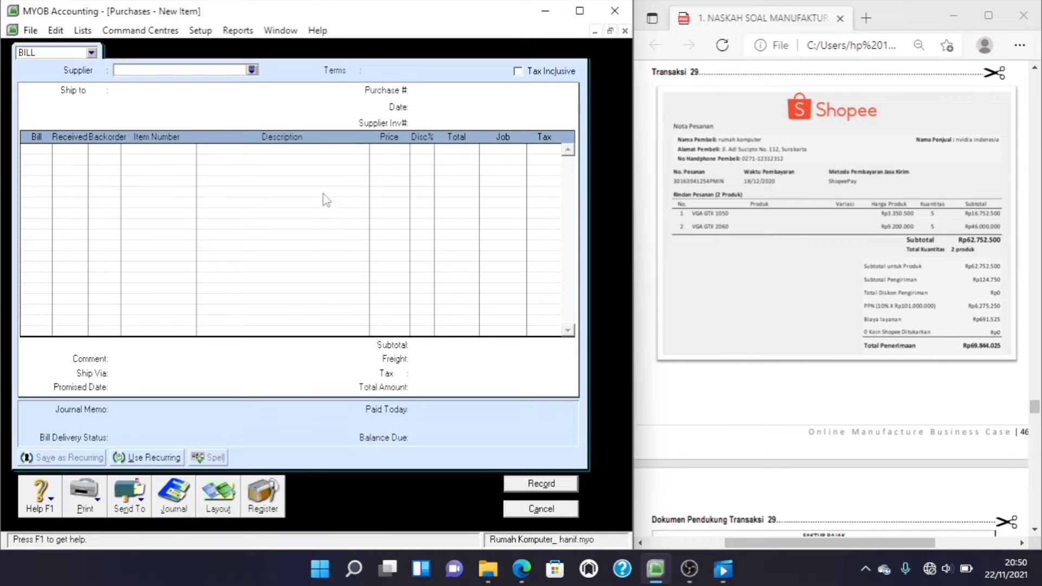
pyautogui.click(252, 71)
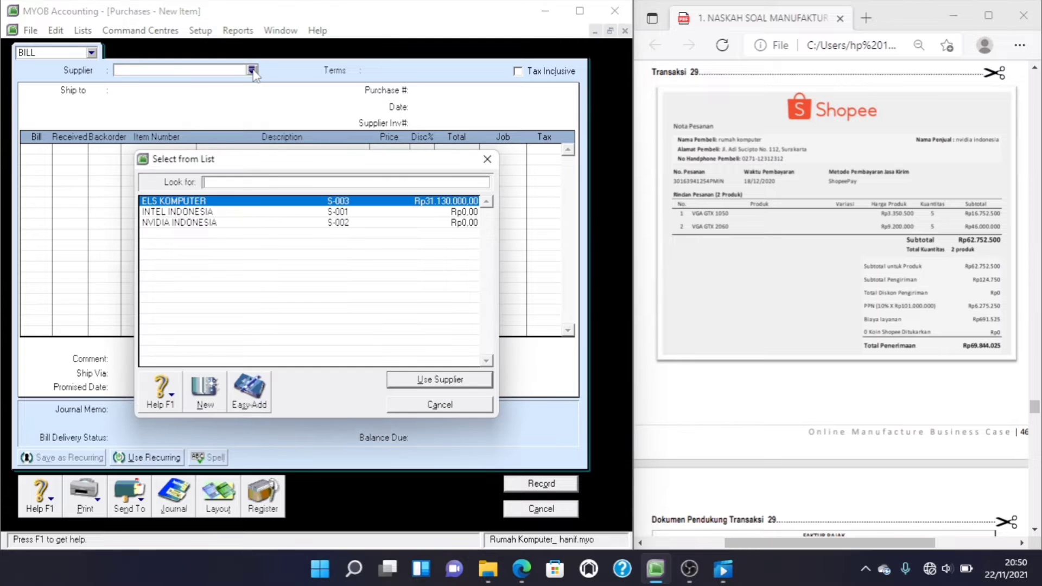
pyautogui.doubleClick(245, 222)
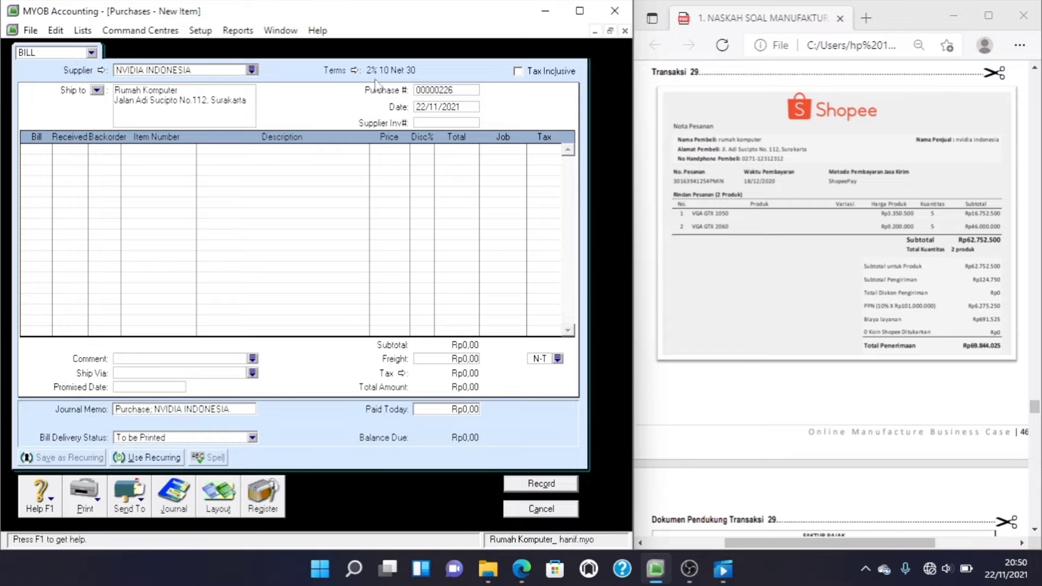
# Step: Change the bill's credit terms so that payment is due C.O.D
pyautogui.click(354, 71)
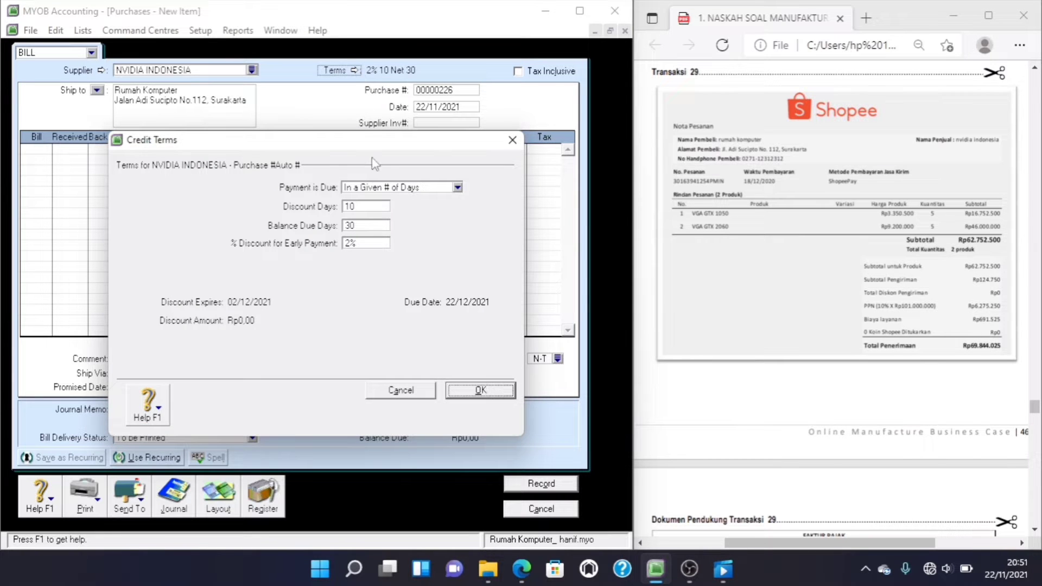
pyautogui.click(454, 188)
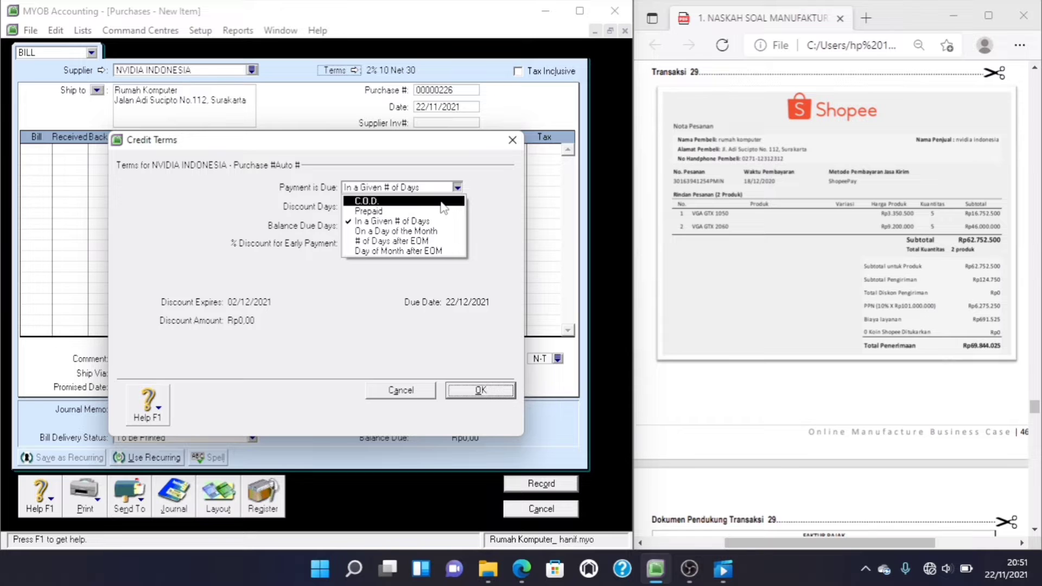
pyautogui.click(441, 199)
pyautogui.click(477, 394)
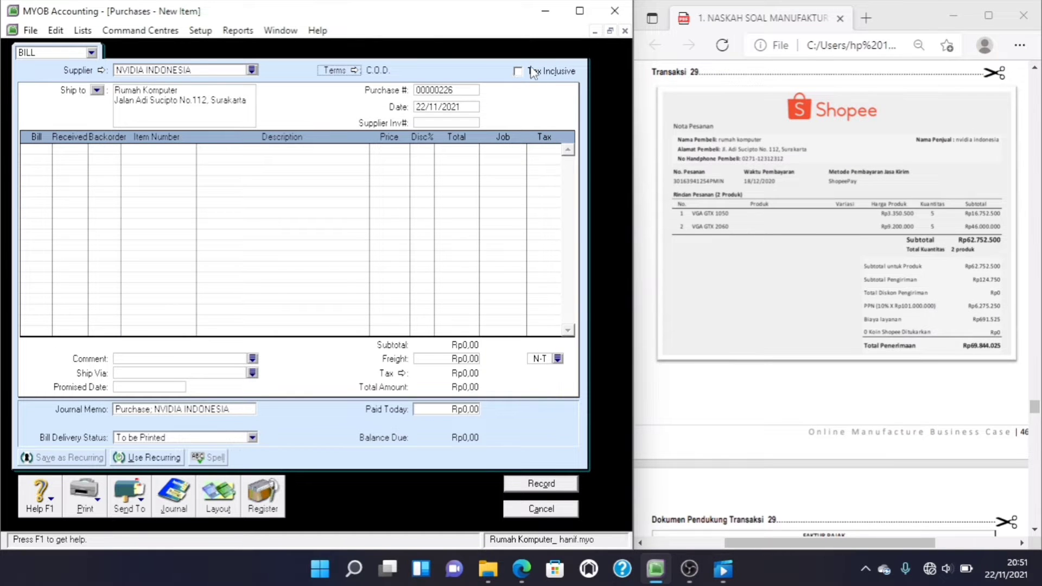
# Step: Date the bill 18/12/2020 and enter the last six characters of the Shopee order number as the supplier invoice number
pyautogui.click(454, 107)
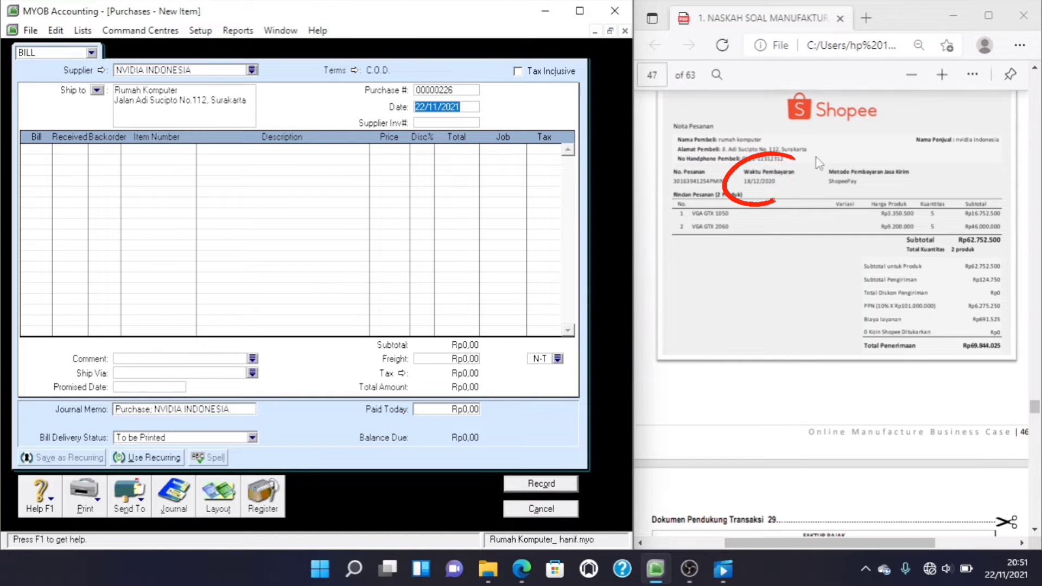
pyautogui.write('18/12/2020')
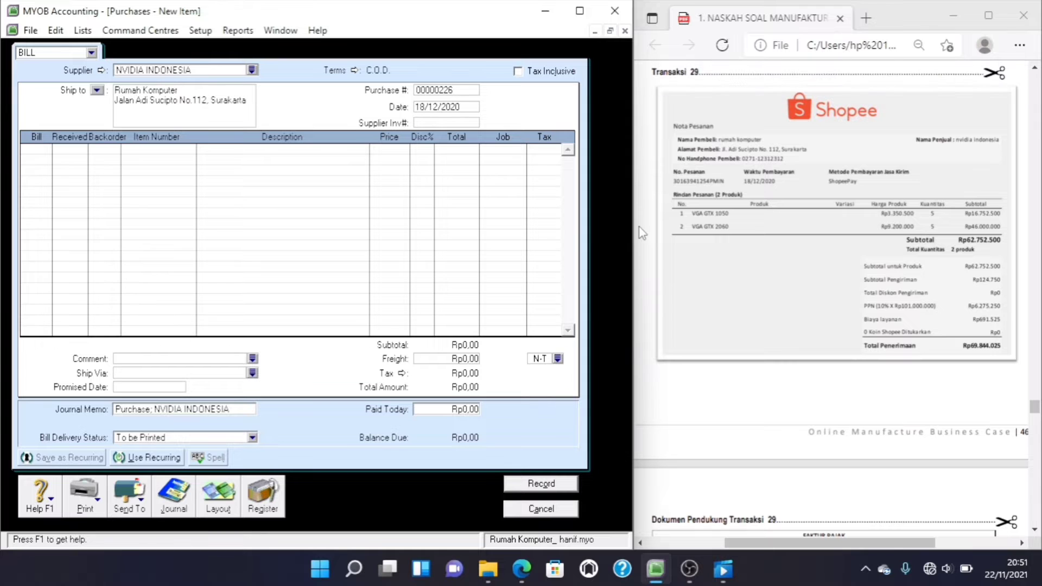
pyautogui.press('Tab')
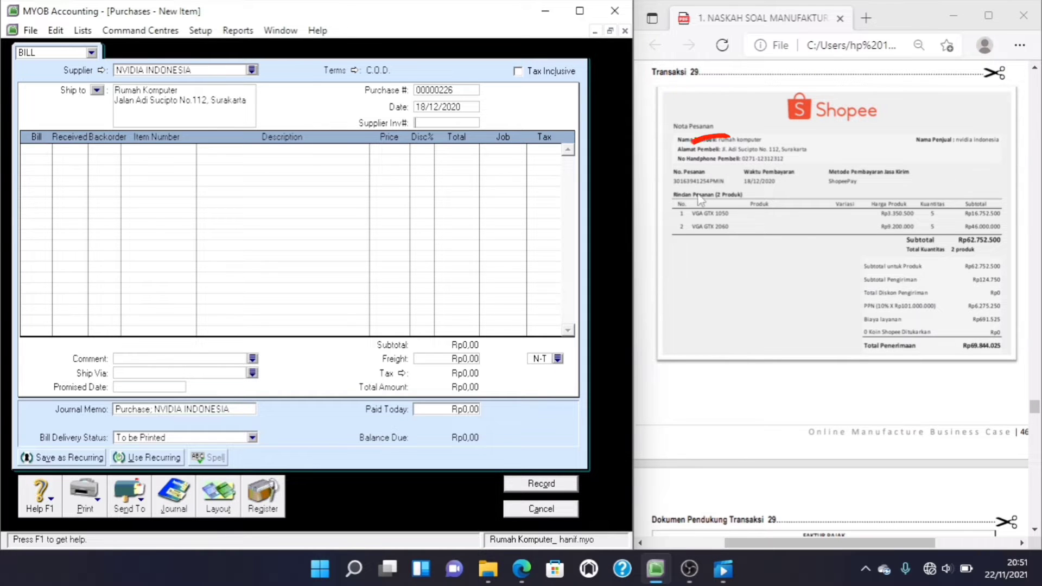
pyautogui.write('54PMI')
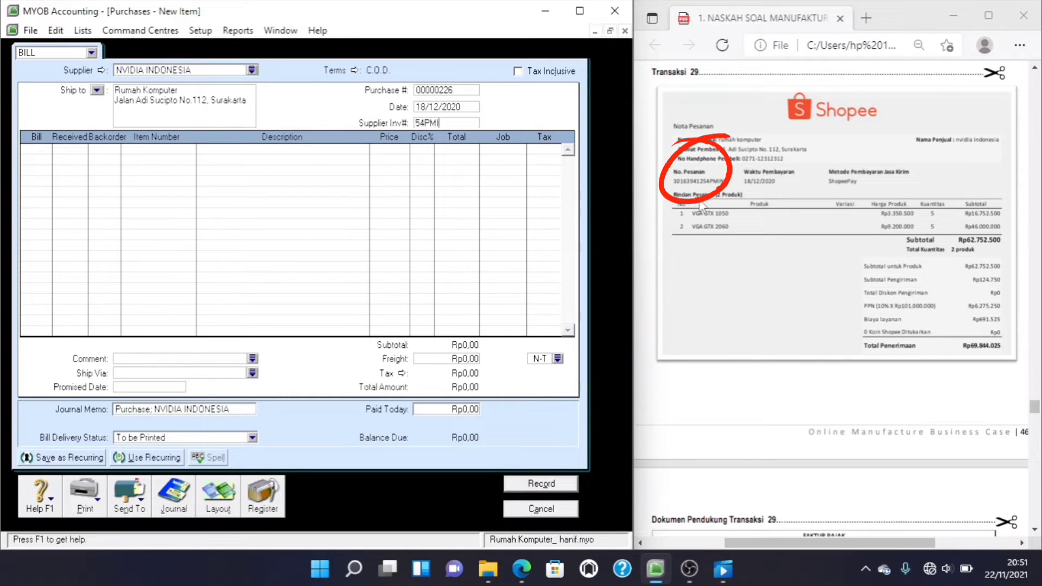
pyautogui.write('N')
pyautogui.press('Tab')
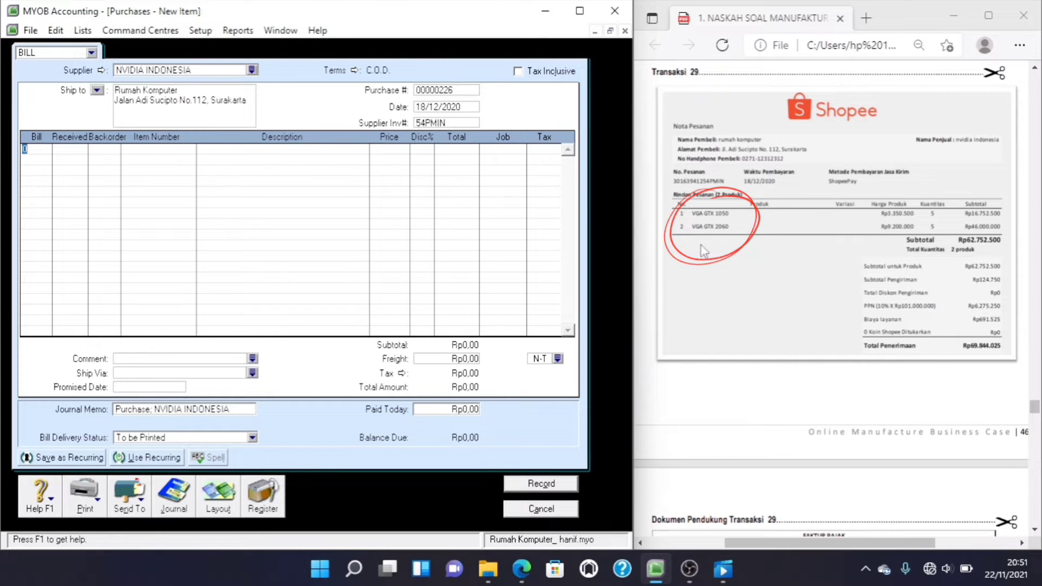
# Step: Add 5 units of item VG-1050 (VG GTX 1050) as the first line of the bill
pyautogui.write('5')
pyautogui.press('Tab')
pyautogui.press('Tab')
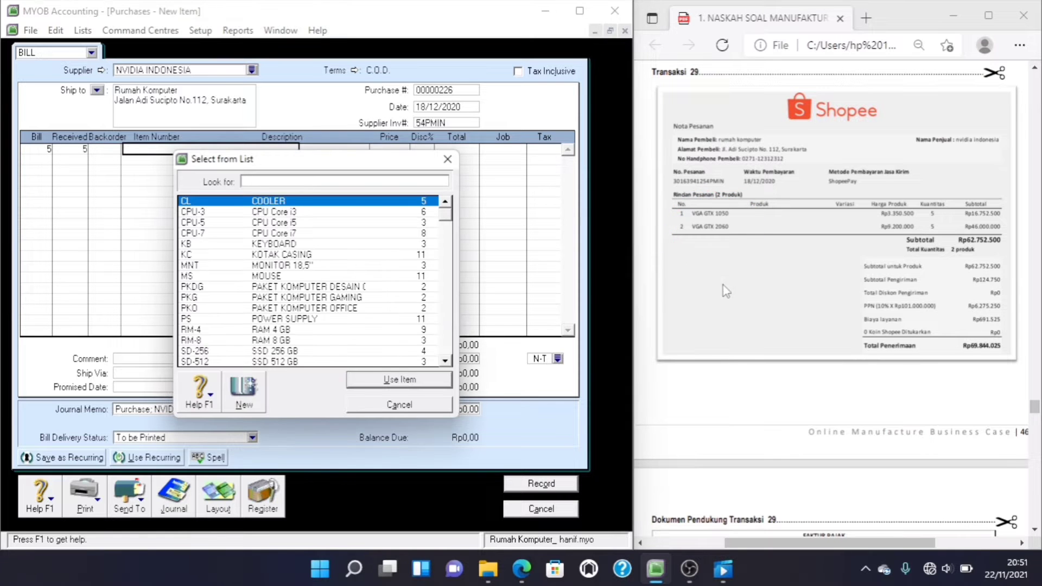
pyautogui.click(446, 360)
pyautogui.doubleClick(390, 351)
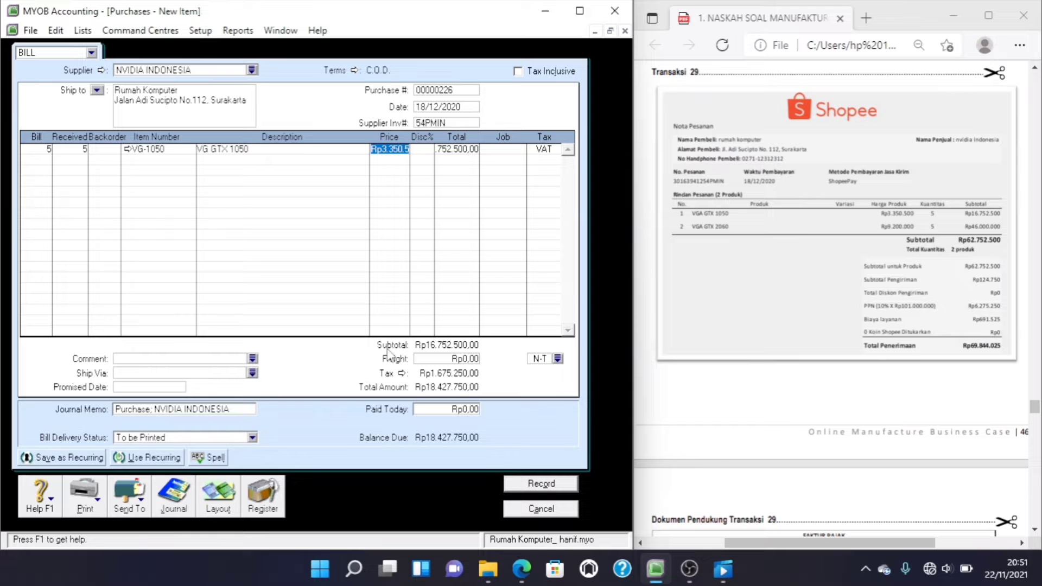
pyautogui.press('Tab')
pyautogui.press('Tab')
# Step: Add 5 units of item VG-2060 (VG GTX 2060) as the second line of the bill
pyautogui.click(45, 158)
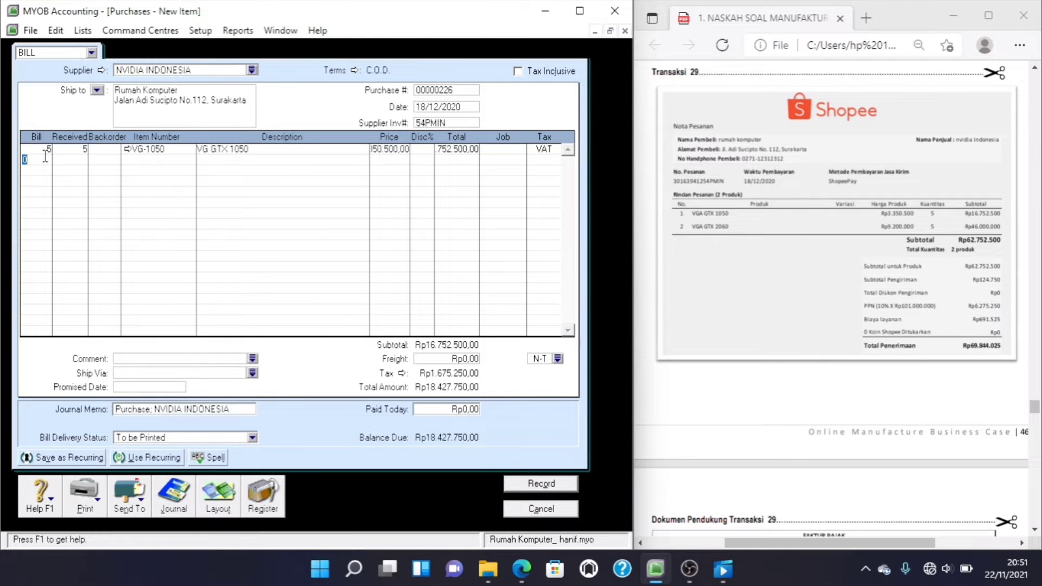
pyautogui.press('Tab')
pyautogui.press('Tab')
pyautogui.press('Tab')
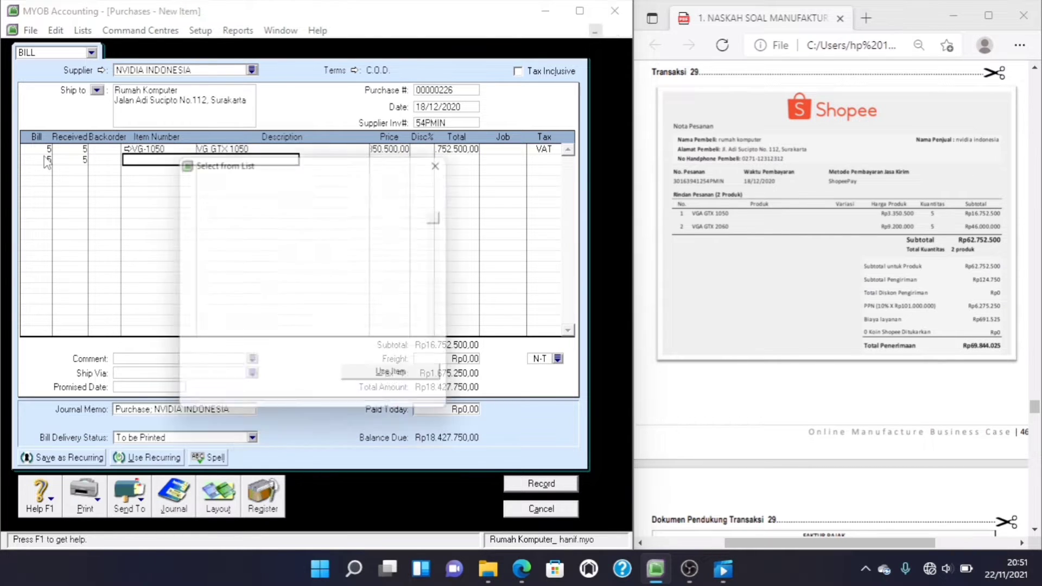
pyautogui.scroll(-1, 441, 352)
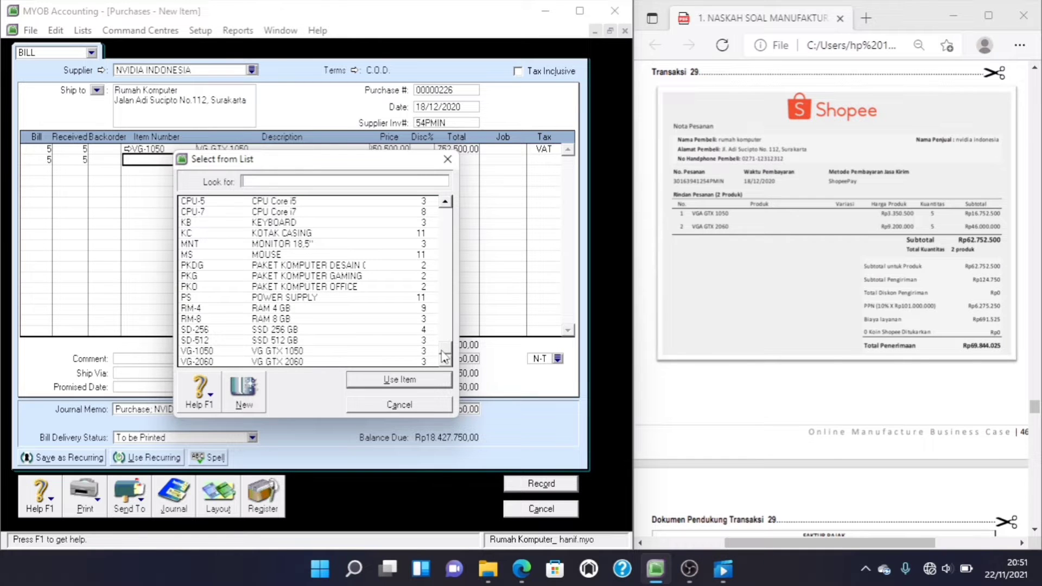
pyautogui.doubleClick(378, 363)
pyautogui.press('Tab')
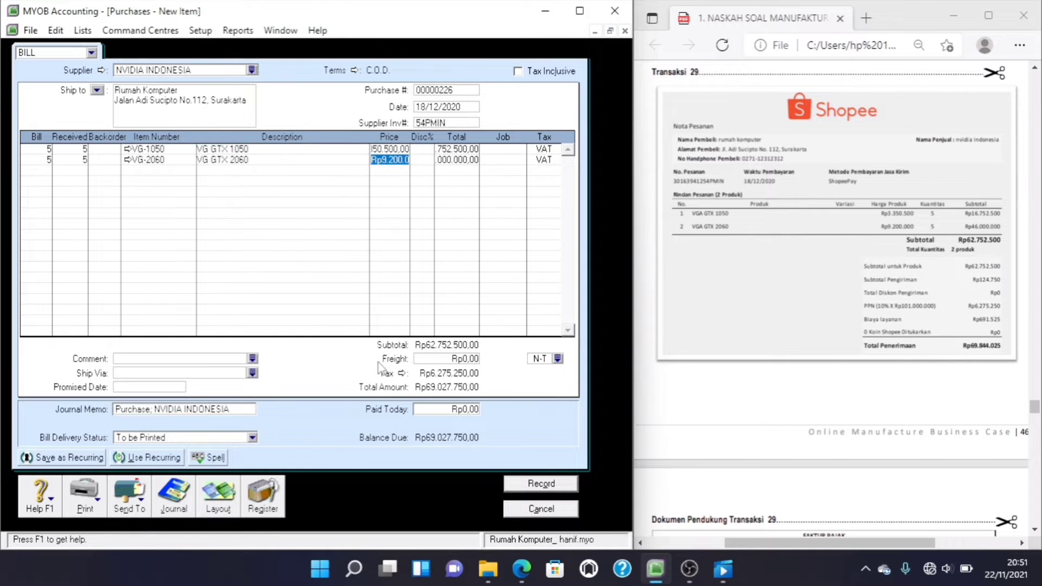
pyautogui.write('9')
pyautogui.press('Tab')
pyautogui.press('Tab')
pyautogui.press('Tab')
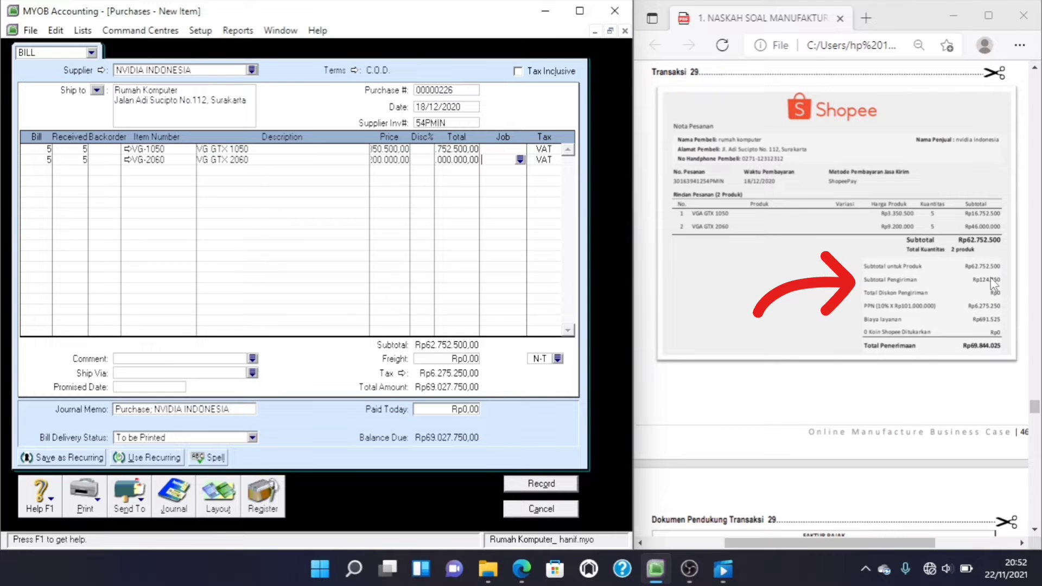
# Step: Set the bill's freight charge to Rp124.750
pyautogui.click(460, 358)
pyautogui.write('124.')
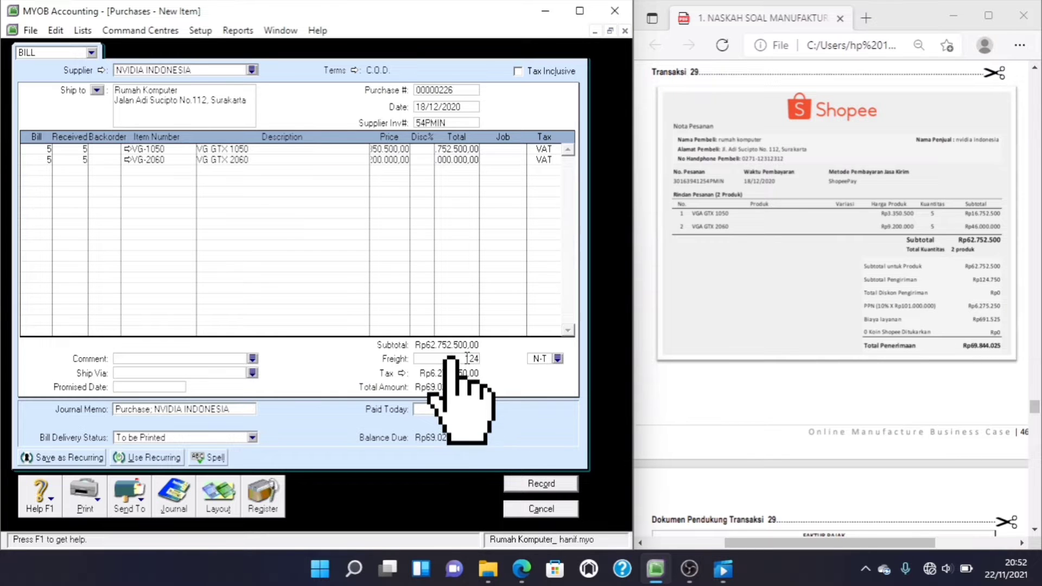
pyautogui.write('750')
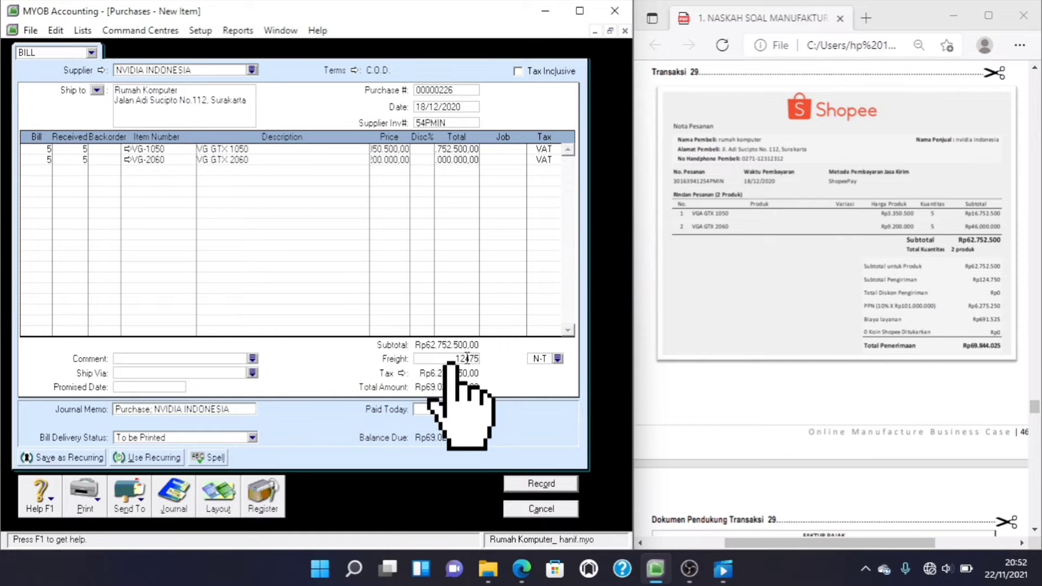
pyautogui.press('Tab')
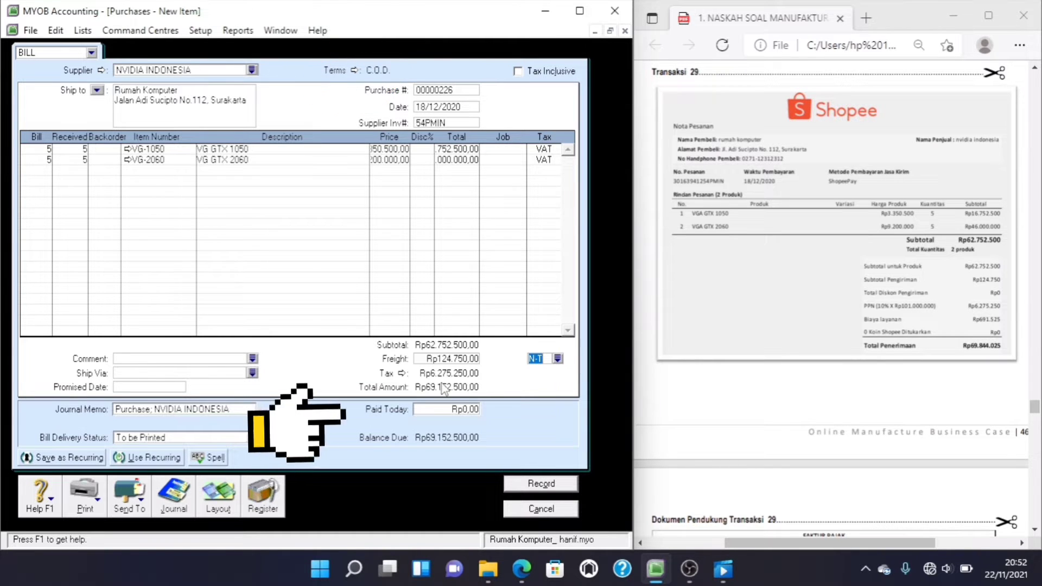
# Step: Enter Rp69.152.500 as the amount paid today so that the bill is settled in full
pyautogui.click(459, 411)
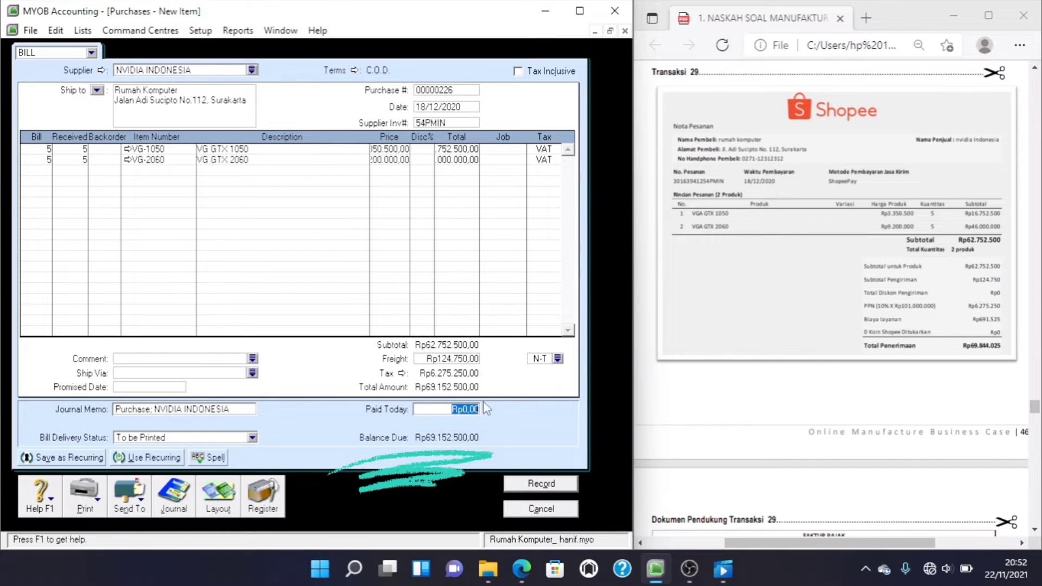
pyautogui.write('6')
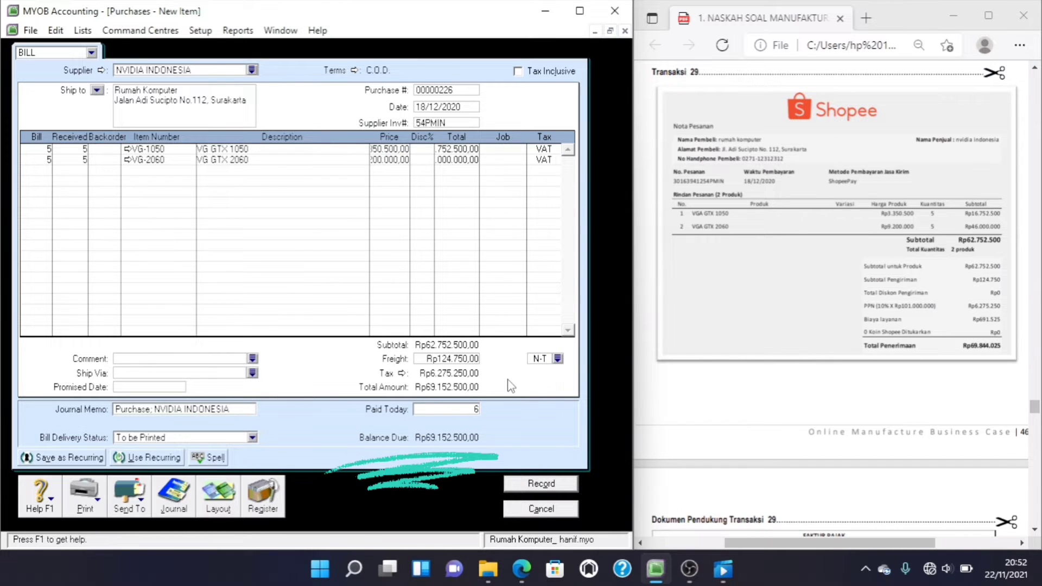
pyautogui.write('915')
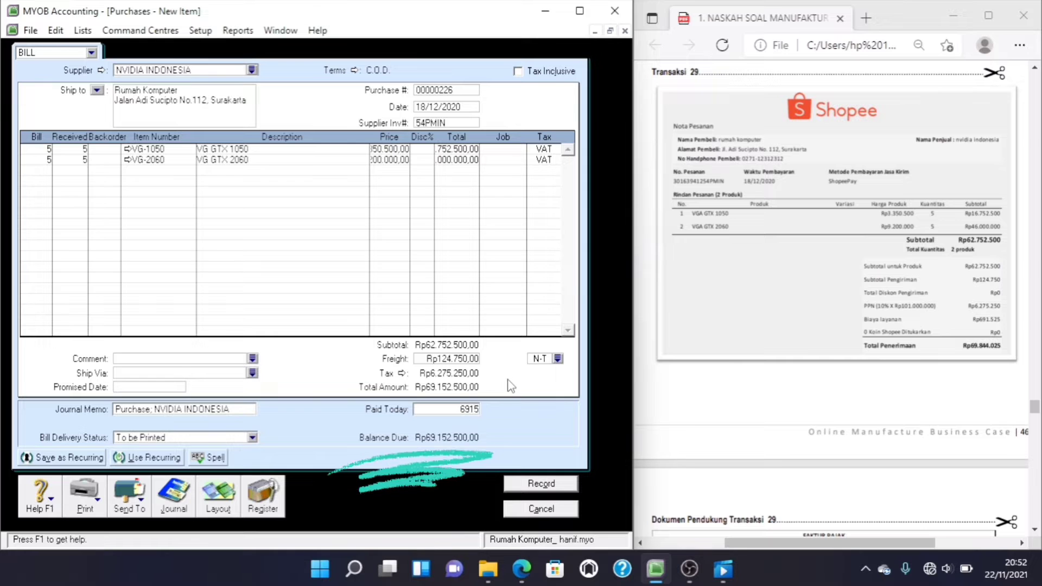
pyautogui.write('2500')
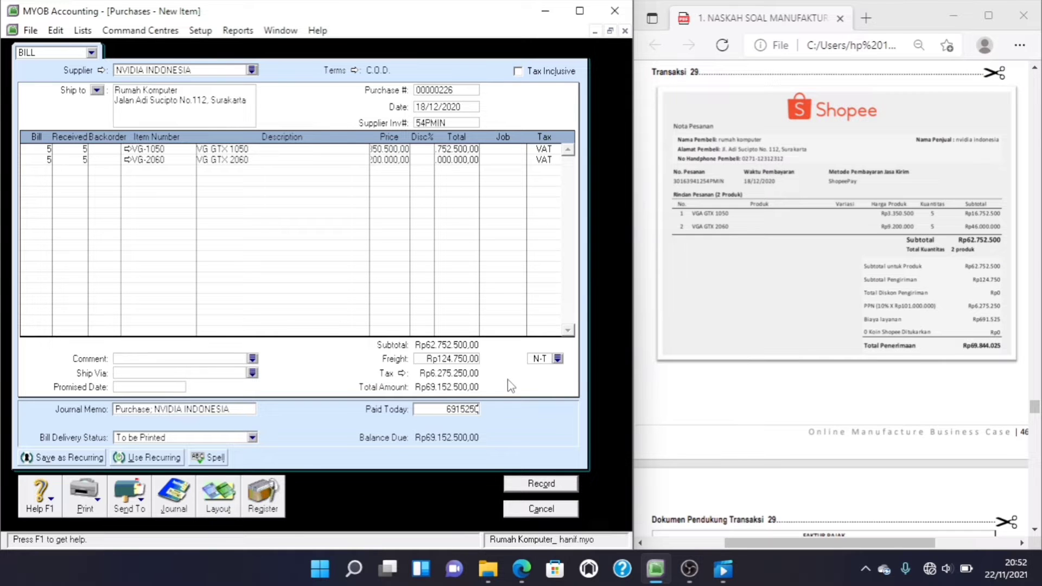
pyautogui.press('Tab')
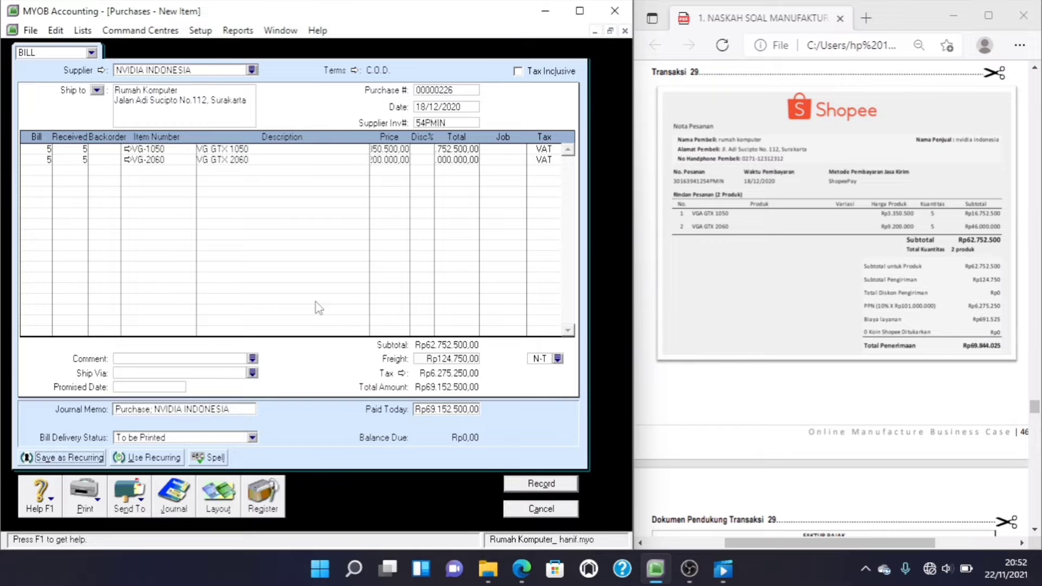
# Step: Review the transaction recap and record the purchase, keeping its tax codes and accepting the cheque, and leave the purchase form
pyautogui.hotkey('ctrl', 'r')
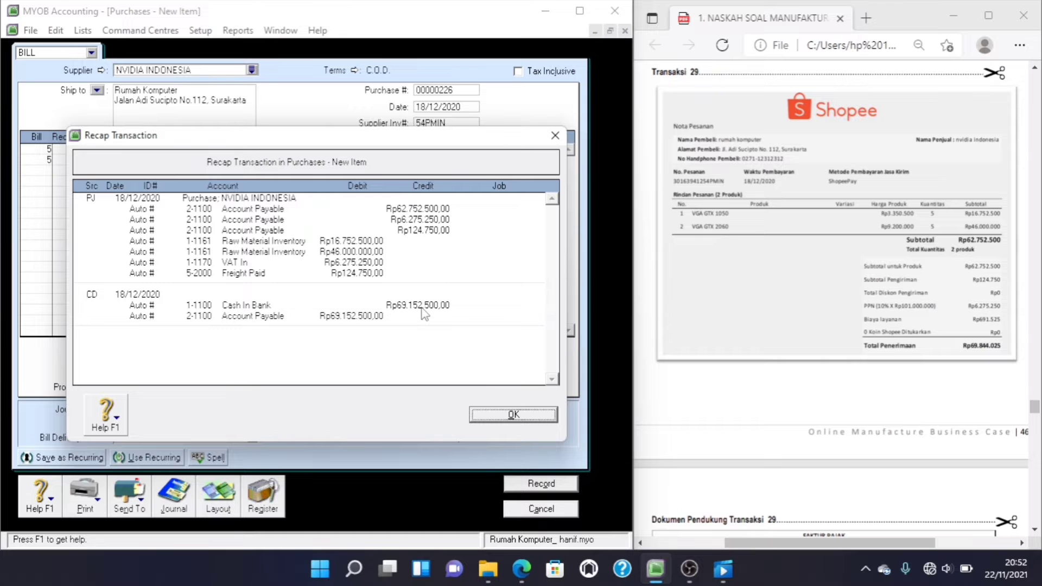
pyautogui.click(499, 415)
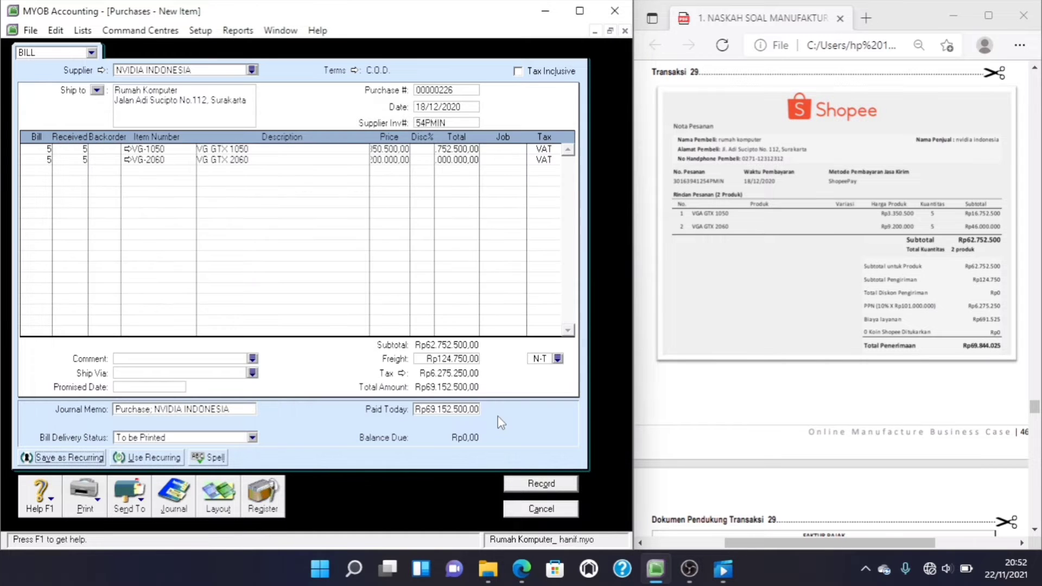
pyautogui.click(542, 485)
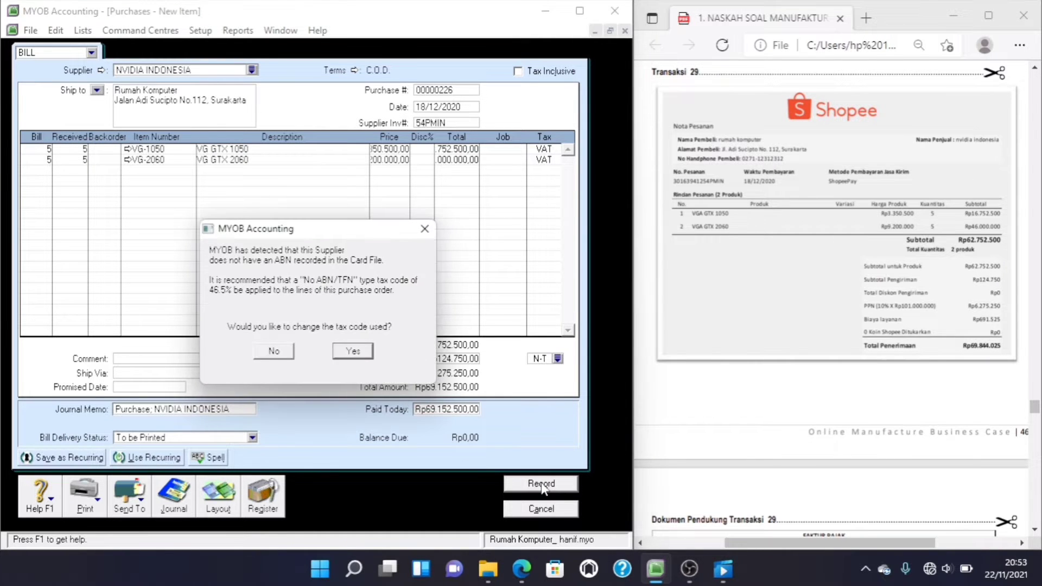
pyautogui.click(281, 353)
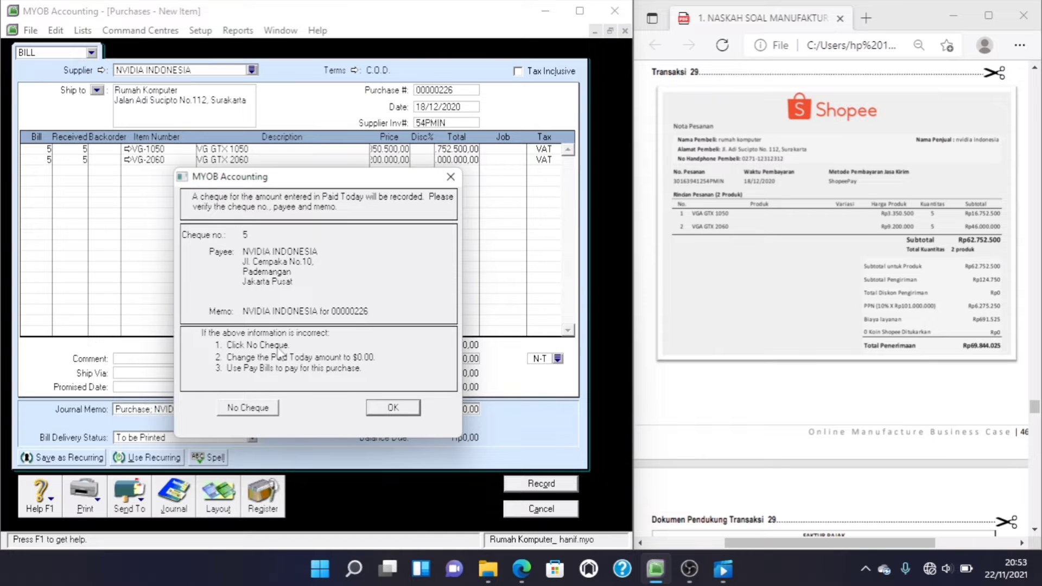
pyautogui.click(386, 410)
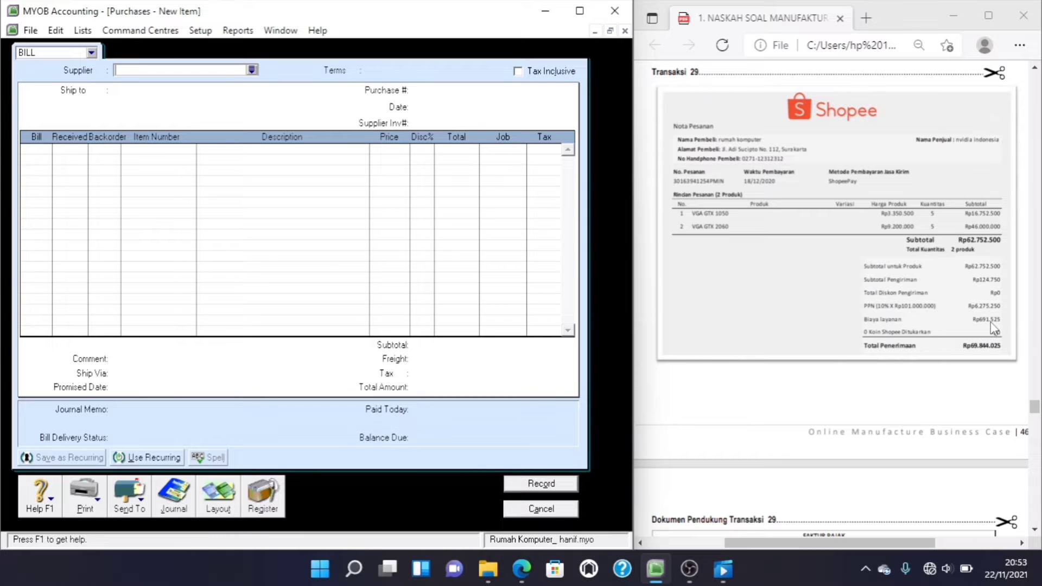
pyautogui.click(541, 510)
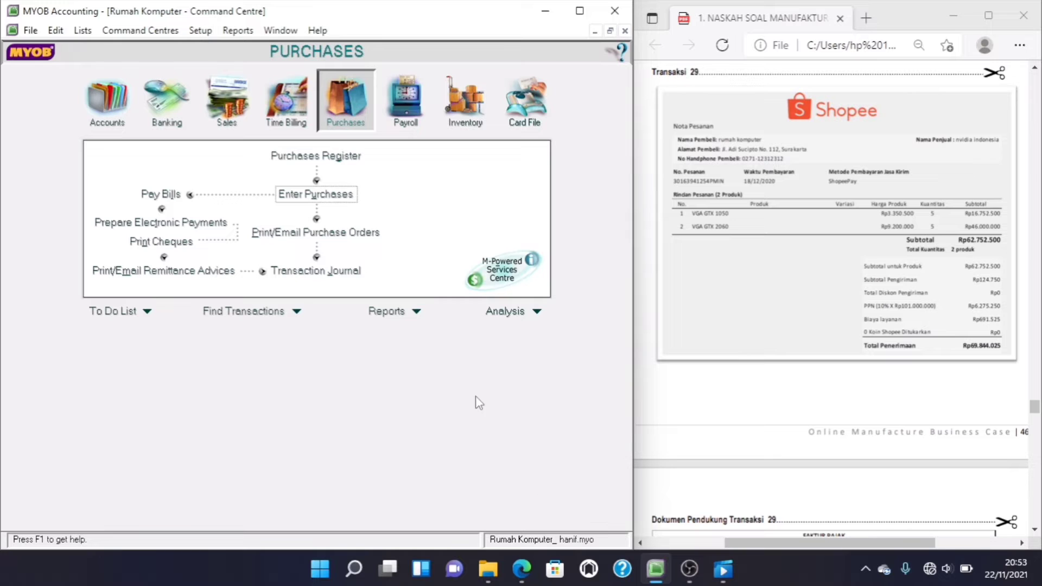
# Step: Start a Spend Money entry dated 18/12/2020 for Rp691.525, using the last six characters of the order number as the cheque number
pyautogui.click(171, 115)
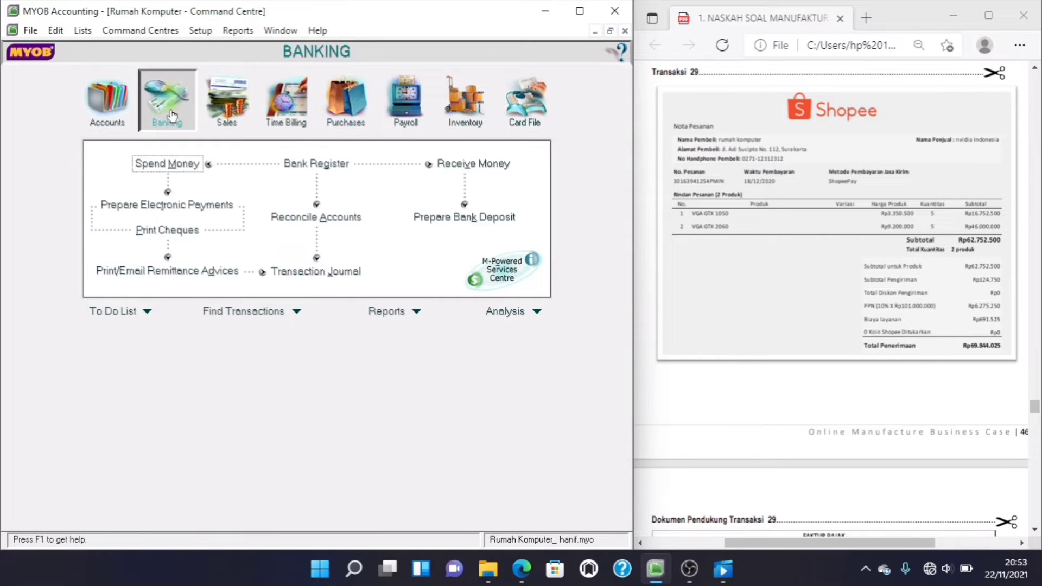
pyautogui.click(183, 165)
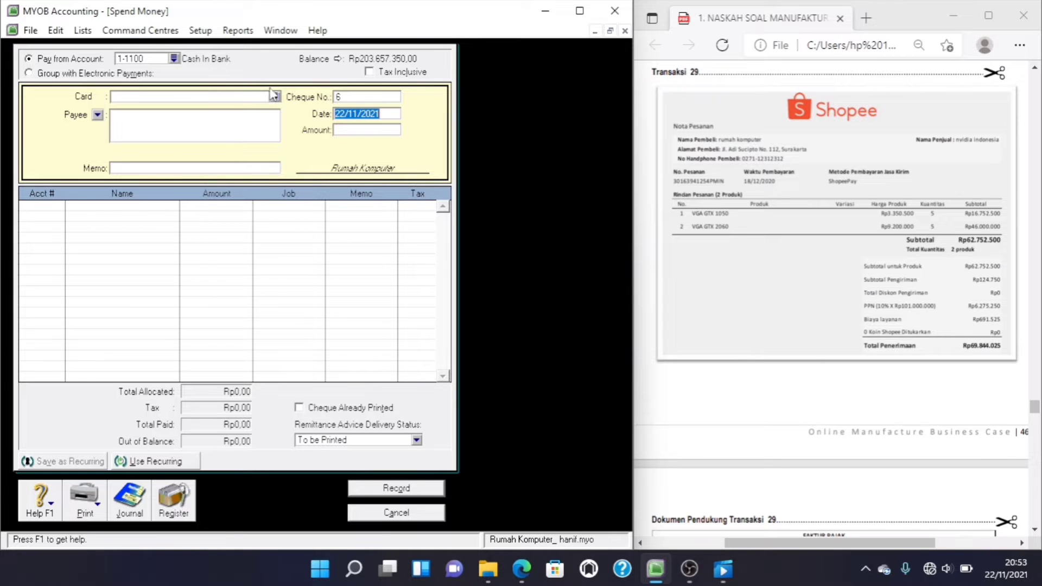
pyautogui.click(352, 95)
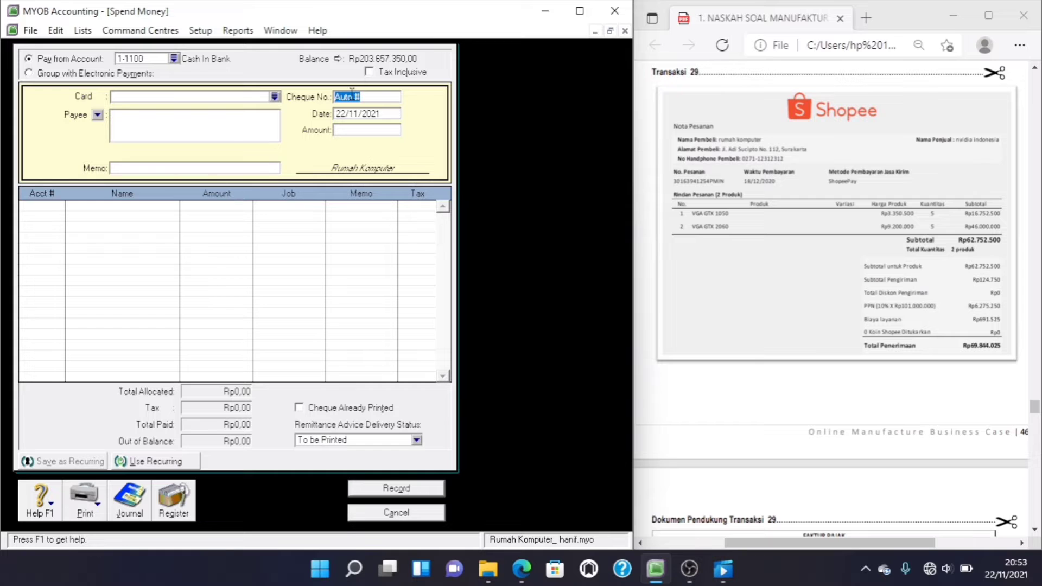
pyautogui.write('54PMIN')
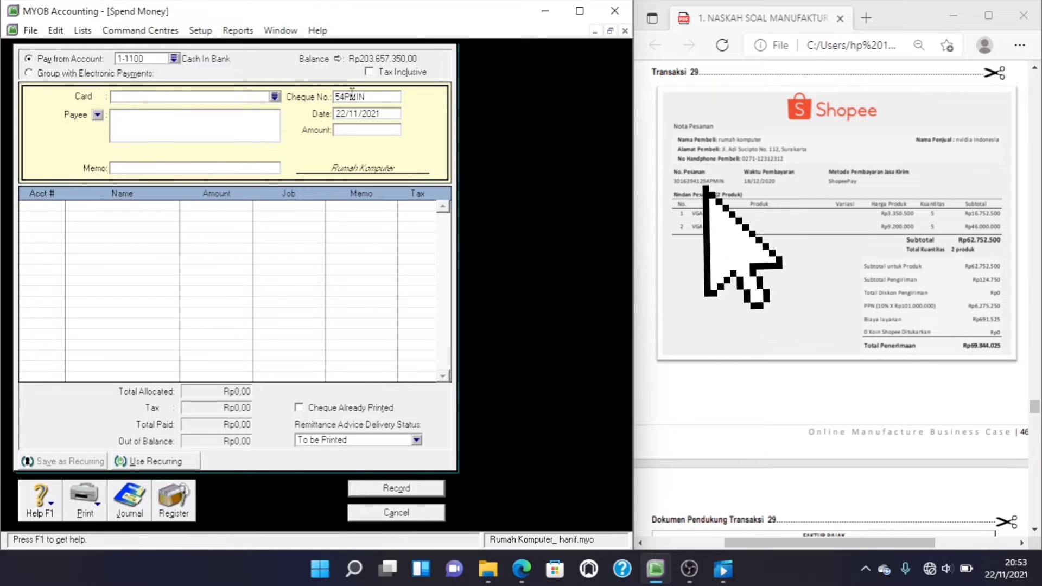
pyautogui.press('Tab')
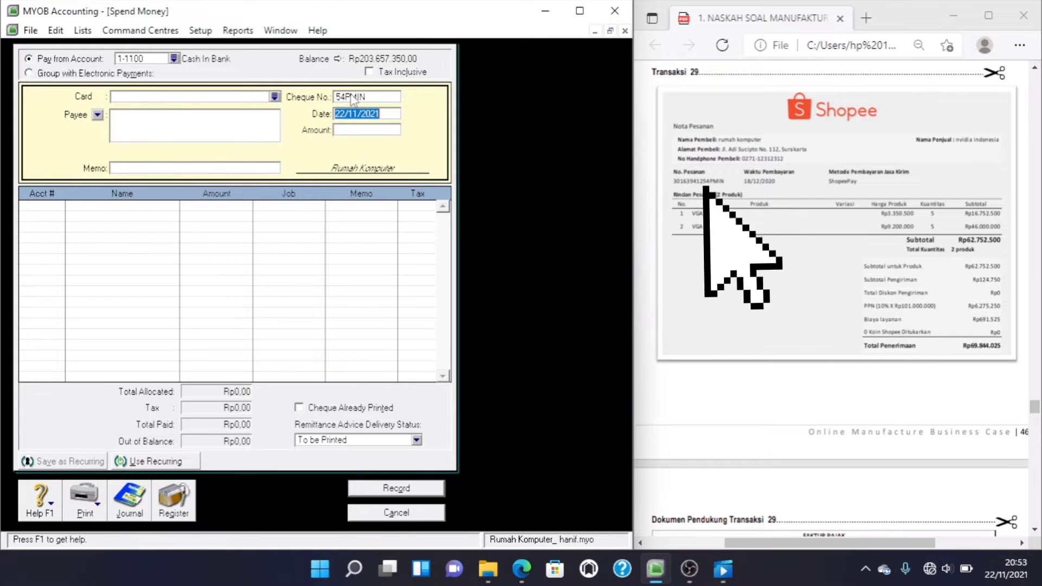
pyautogui.write('18/12/2020')
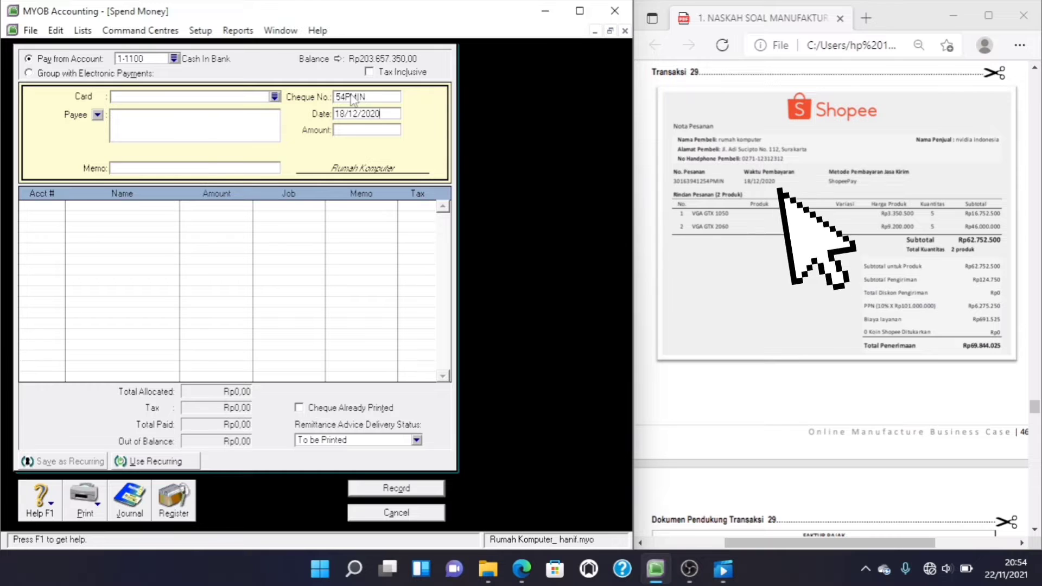
pyautogui.press('Tab')
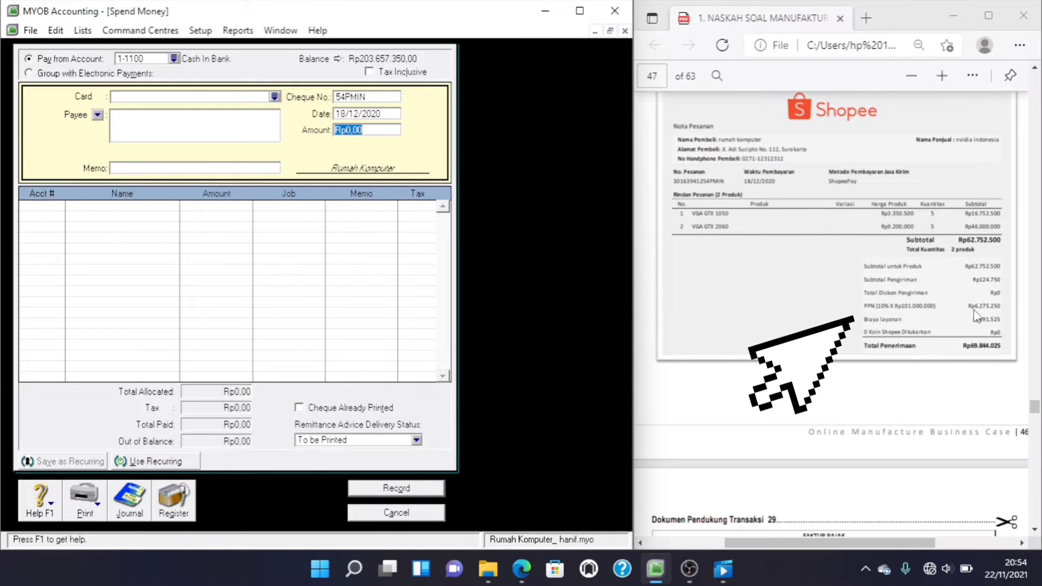
pyautogui.write('691525')
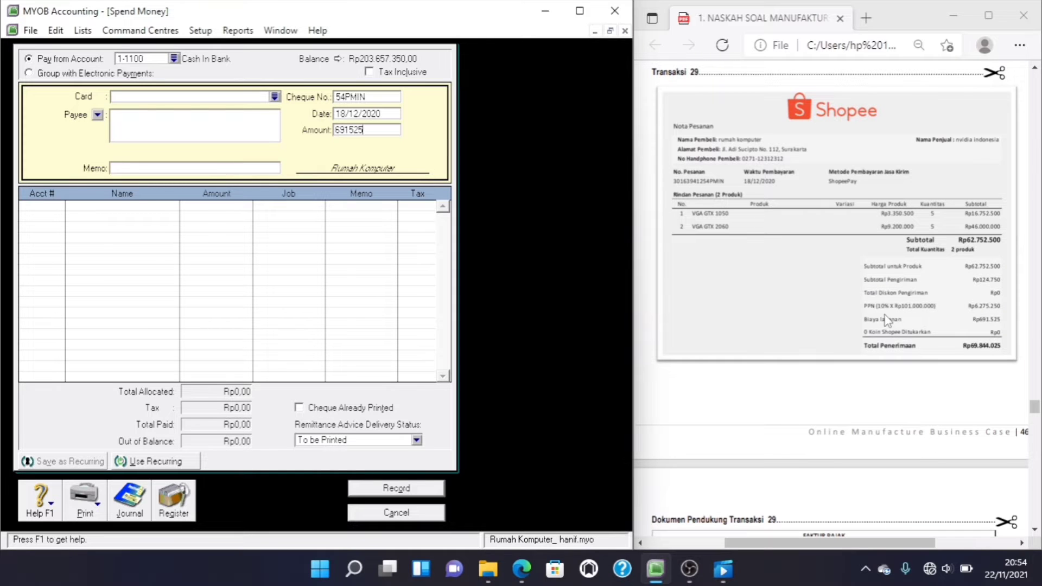
pyautogui.press('Tab')
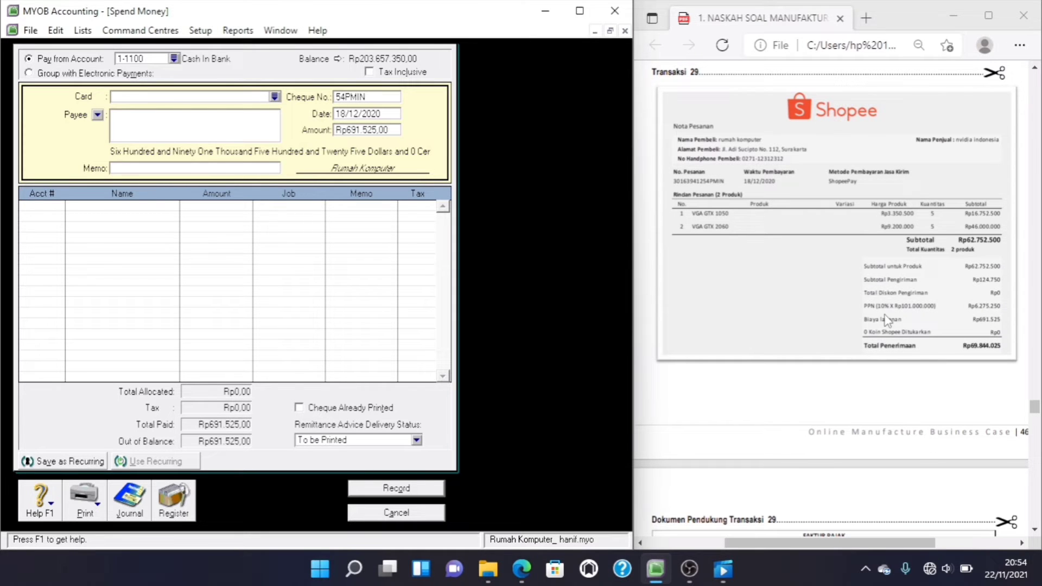
# Step: Choose NVIDIA INDONESIA as the card for the payment and stay with Spend Money instead of Pay Bills
pyautogui.click(275, 97)
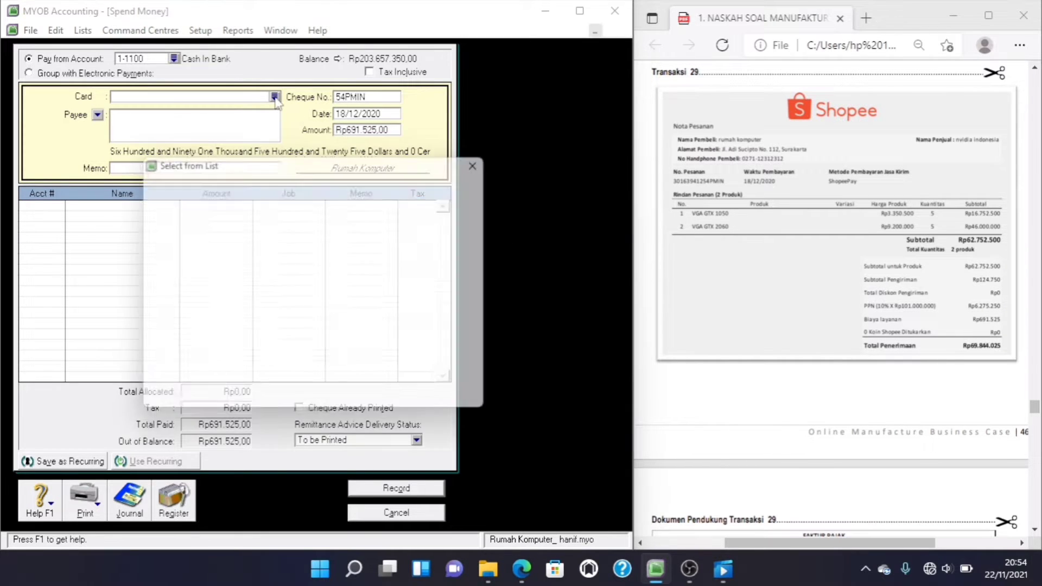
pyautogui.click(219, 233)
pyautogui.doubleClick(219, 234)
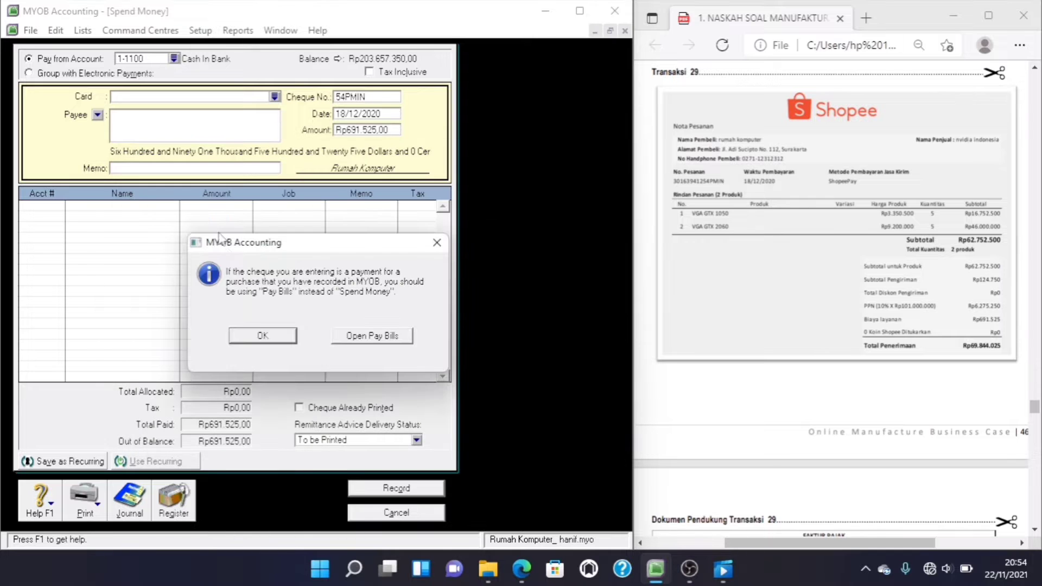
pyautogui.click(259, 336)
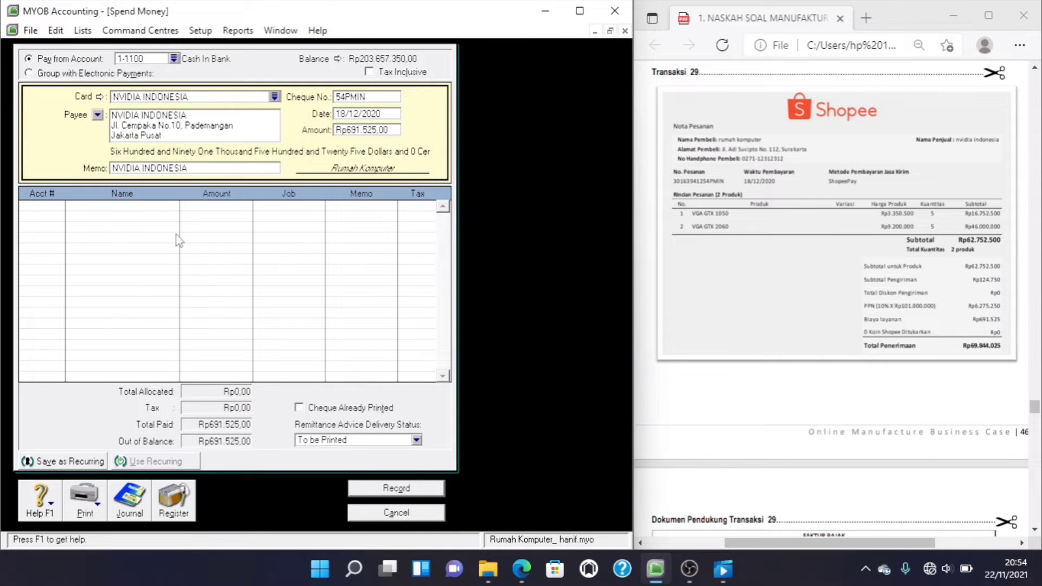
# Step: Allocate the full Rp691.525 of the payment to account 6-1400 Payment Fee
pyautogui.click(59, 205)
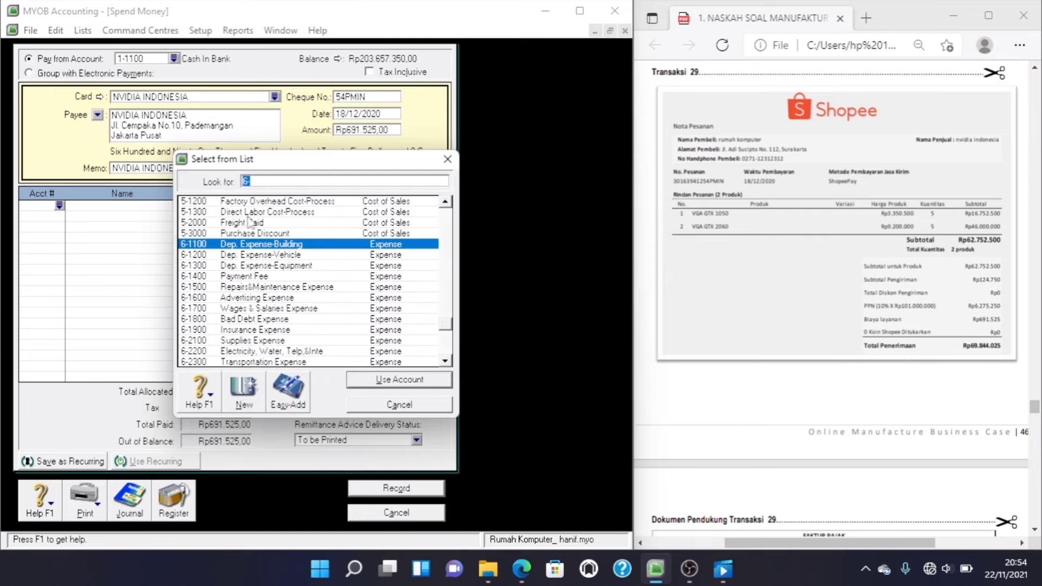
pyautogui.doubleClick(261, 277)
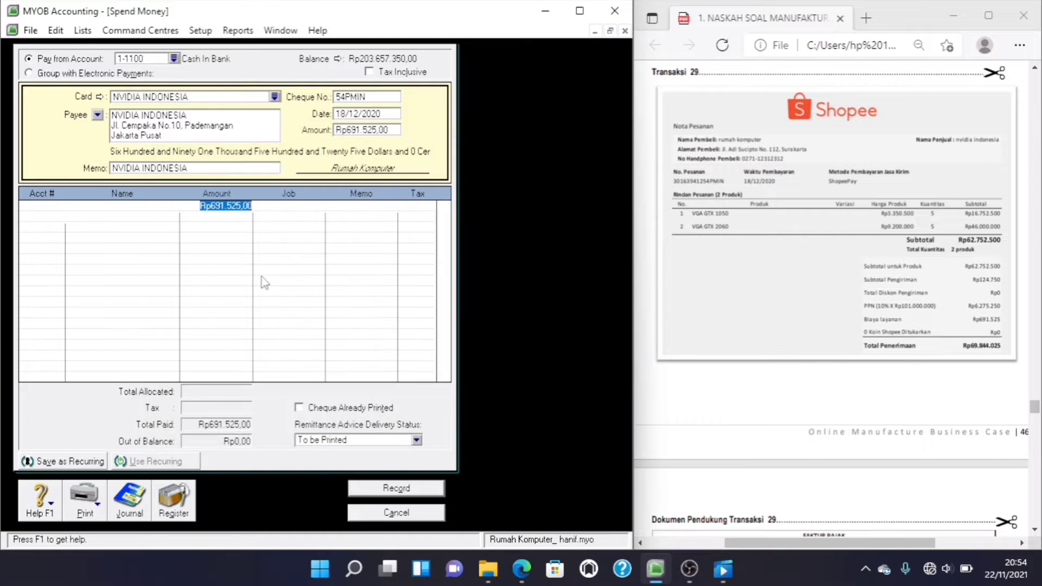
pyautogui.press('Tab')
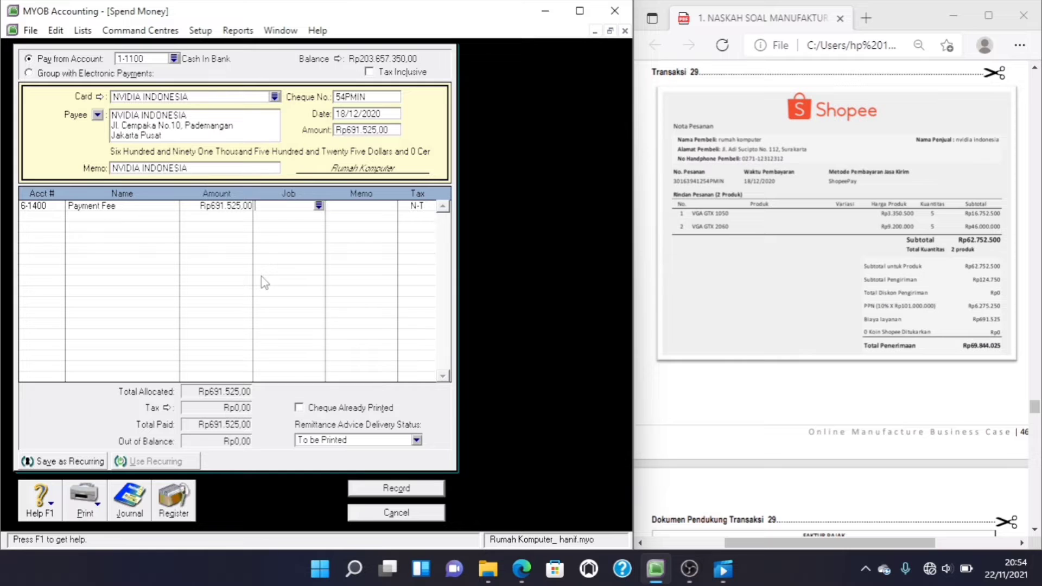
# Step: Review the recap of the payment fee transaction, record it and leave the Spend Money form
pyautogui.hotkey('ctrl', 'r')
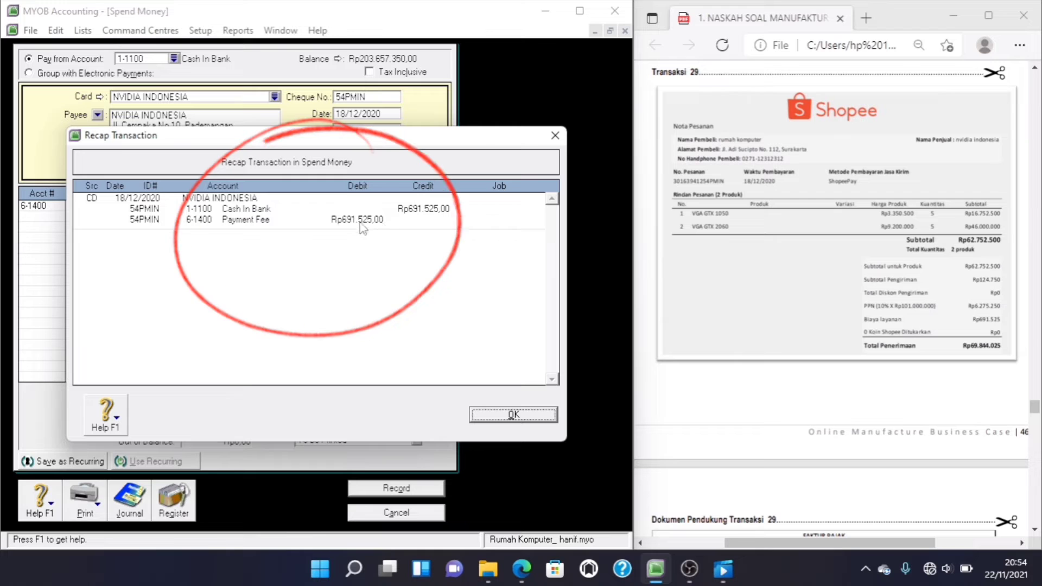
pyautogui.click(504, 414)
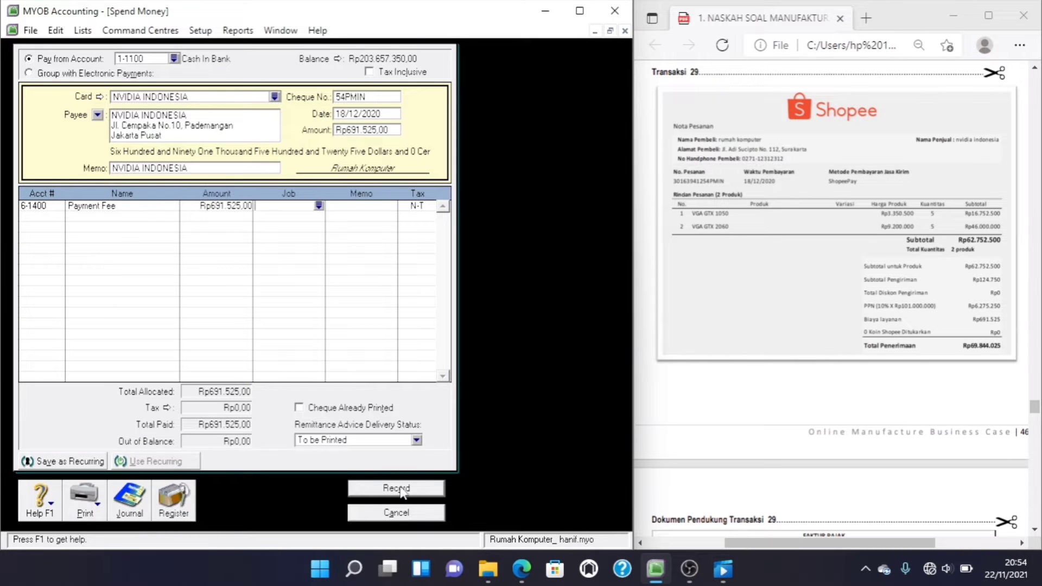
pyautogui.click(402, 489)
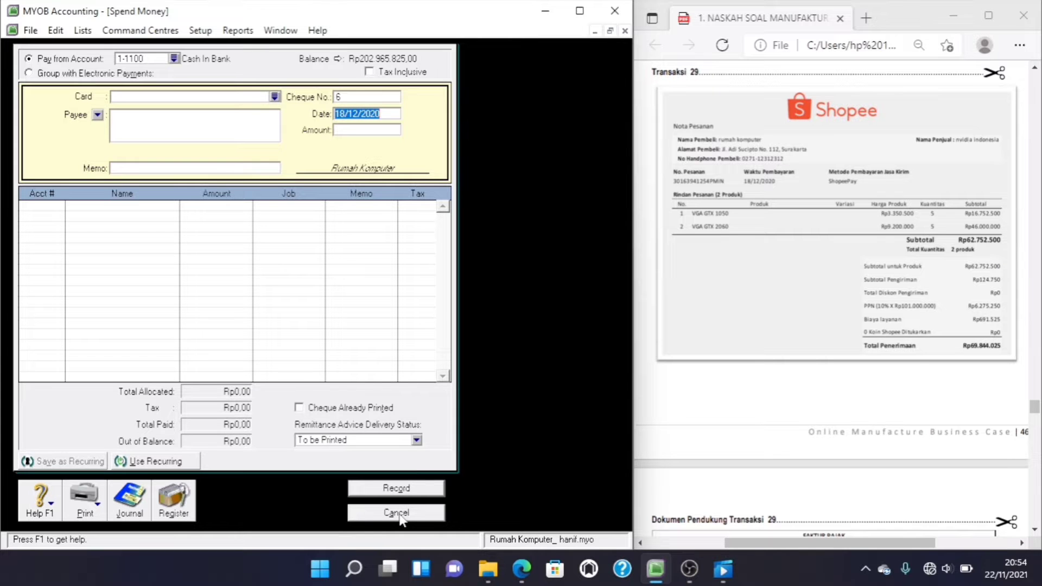
pyautogui.click(396, 513)
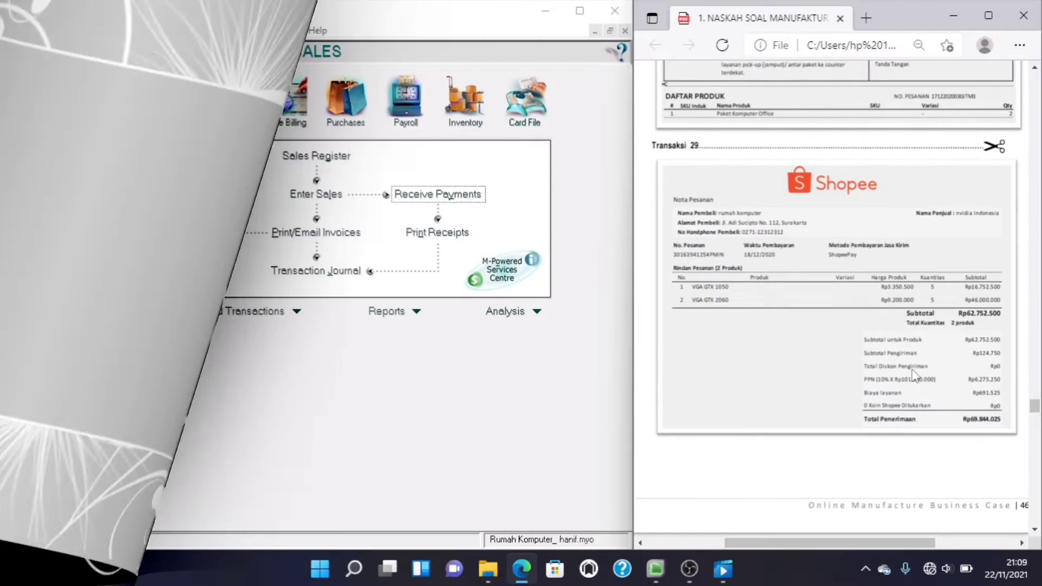
# Step: Start a Receive Payments entry for transaction 30 and deposit it to account 1-1120 Cash In E-Wallet
pyautogui.scroll(-10, 915, 375)
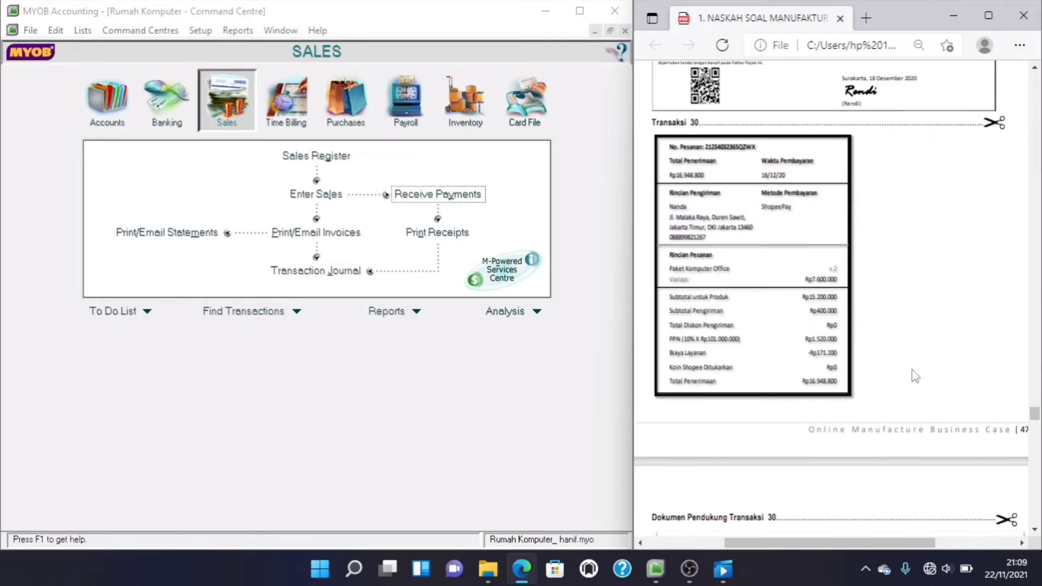
pyautogui.scroll(-1, 915, 376)
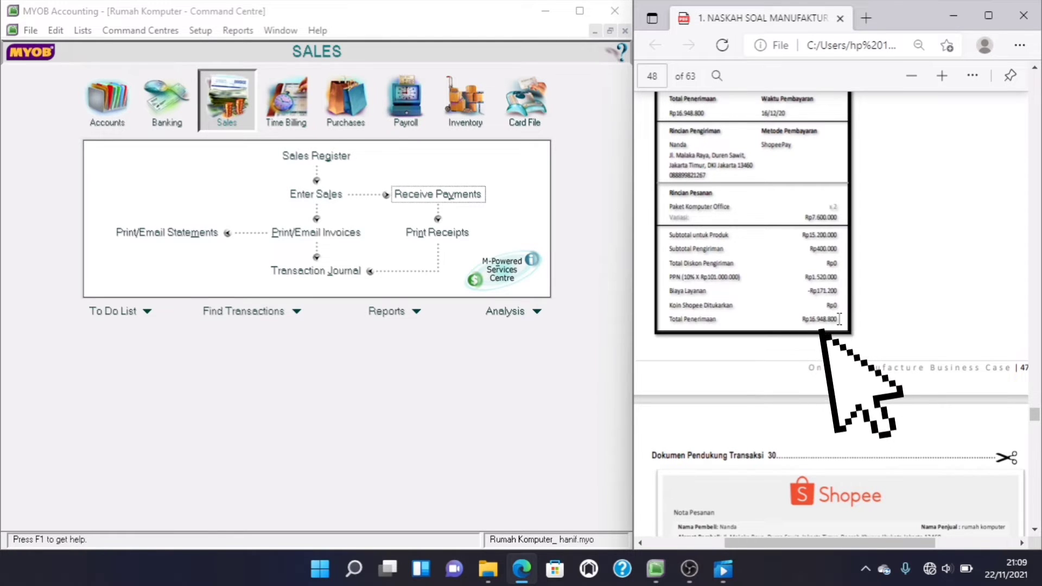
pyautogui.scroll(-2, 830, 359)
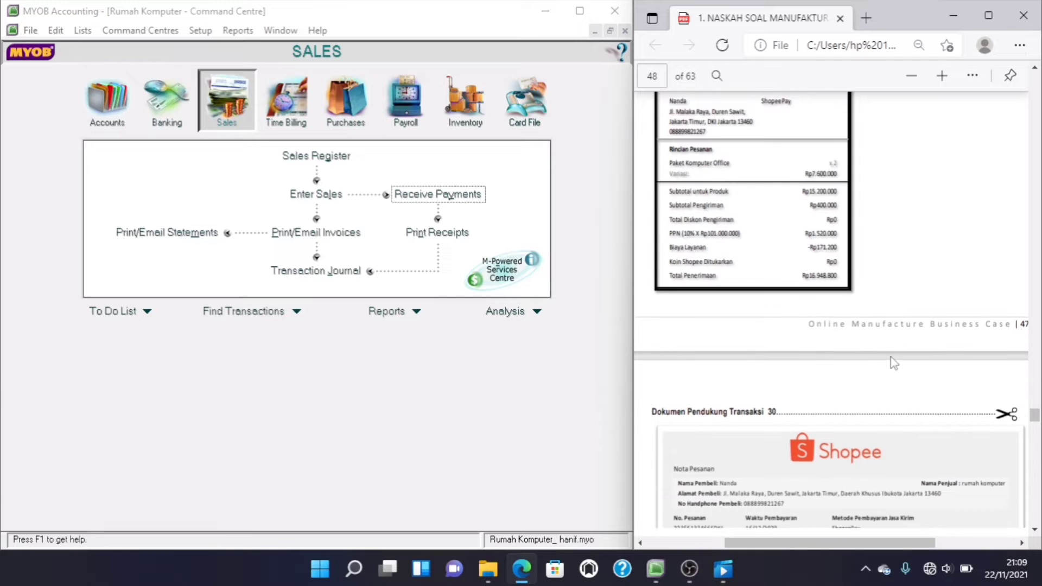
pyautogui.scroll(-3, 893, 362)
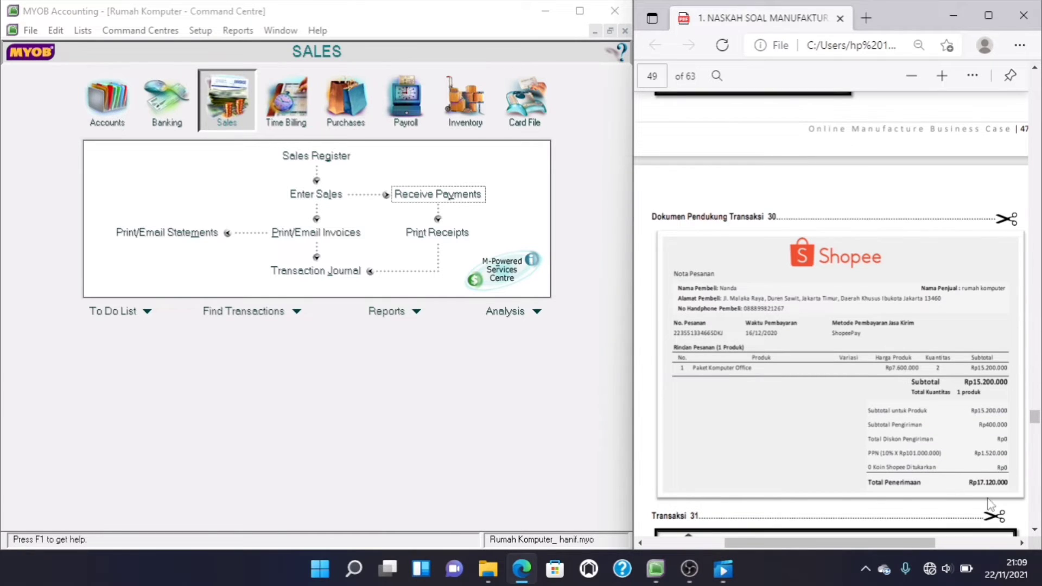
pyautogui.scroll(4, 983, 480)
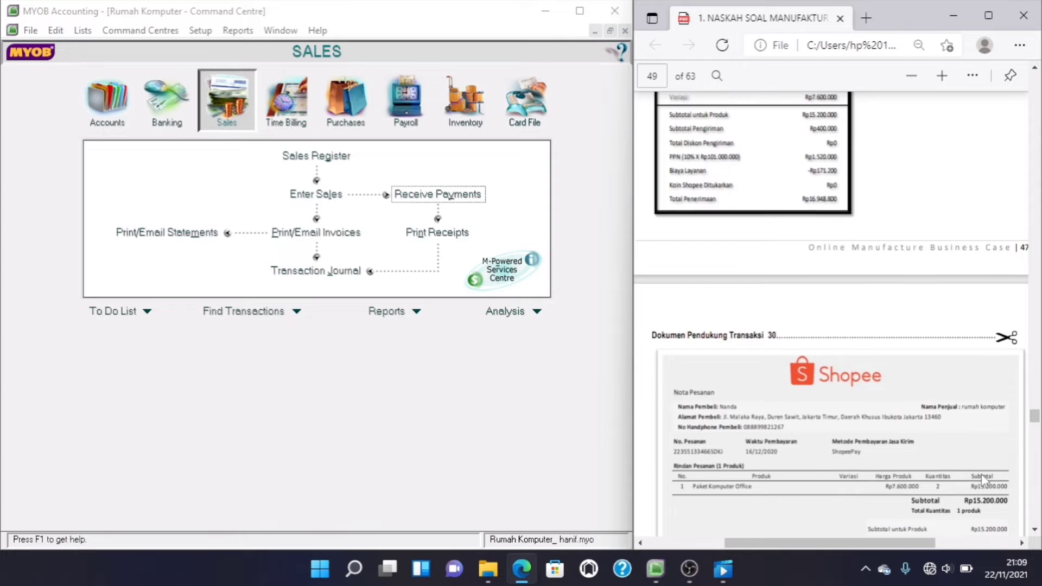
pyautogui.scroll(1, 981, 474)
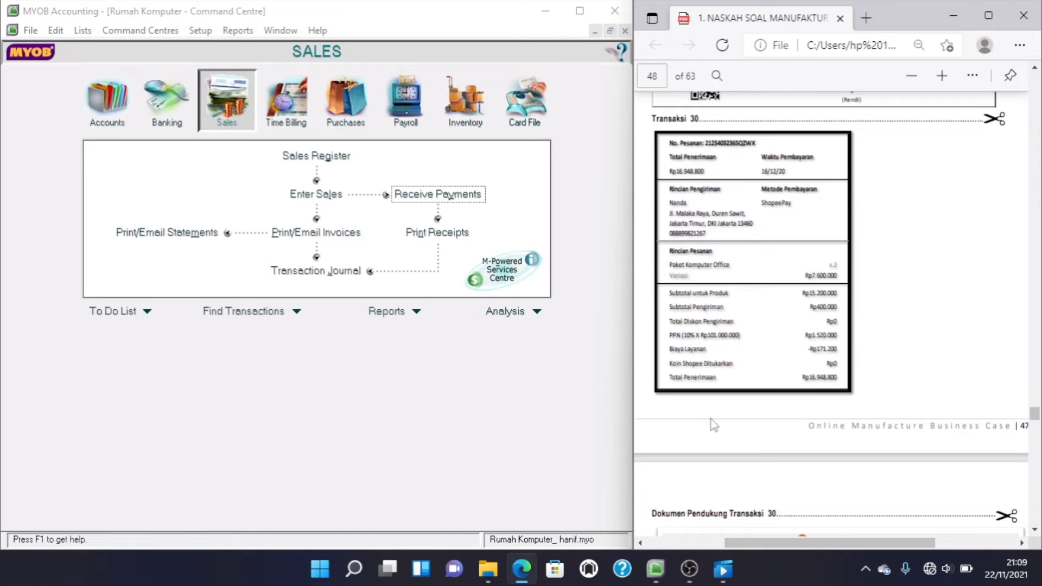
pyautogui.click(225, 108)
pyautogui.click(400, 197)
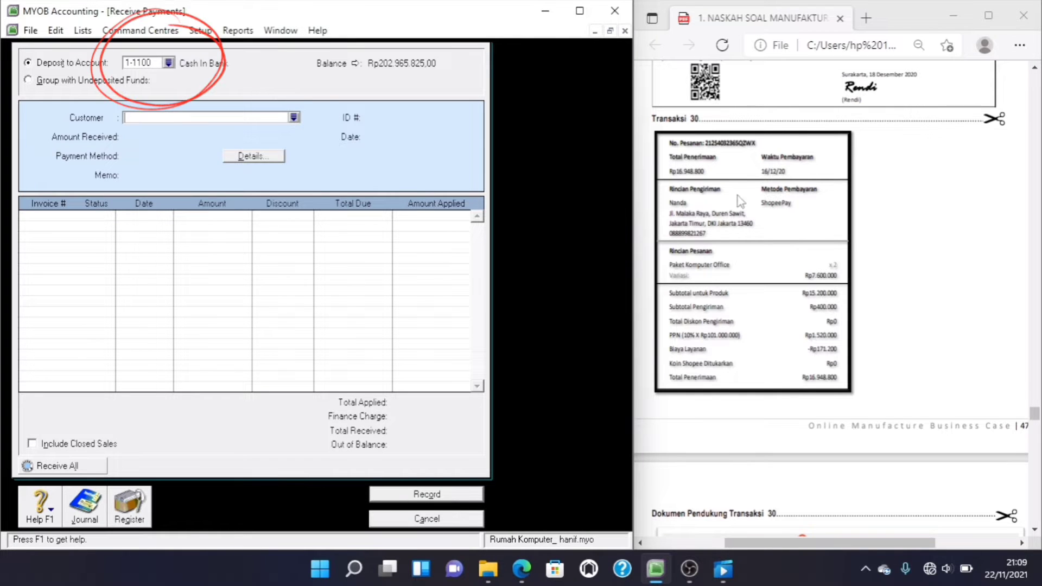
pyautogui.click(169, 63)
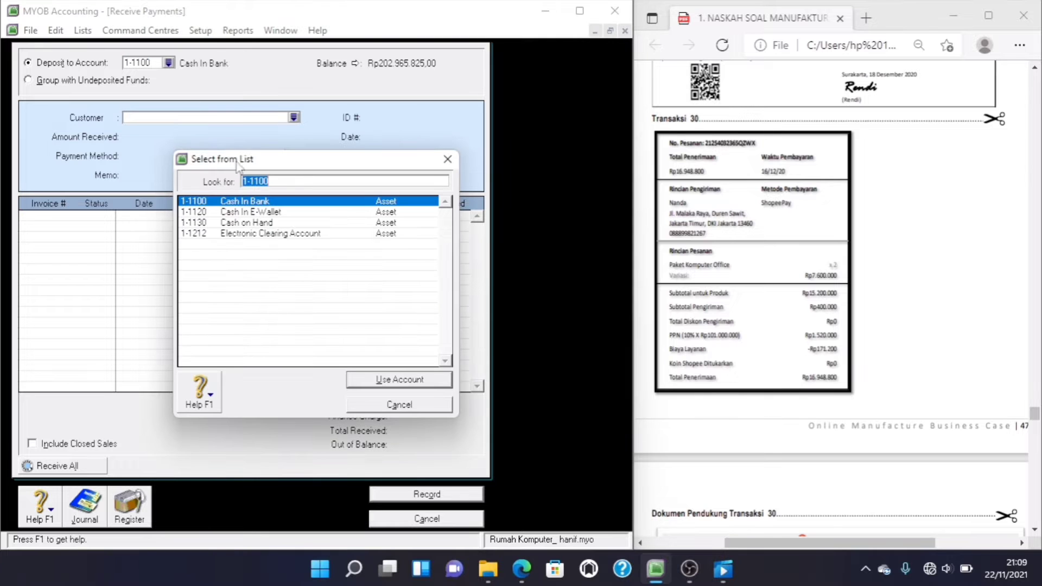
pyautogui.doubleClick(258, 213)
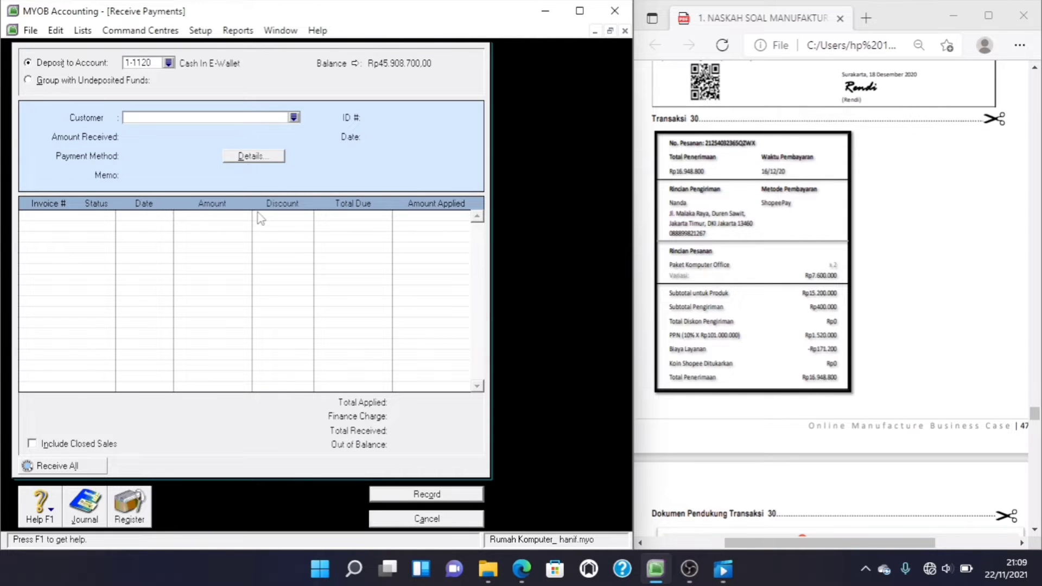
# Step: Choose PENJUALAN ONLINE as the paying customer and keep 19/12/2020 as the payment date
pyautogui.click(294, 118)
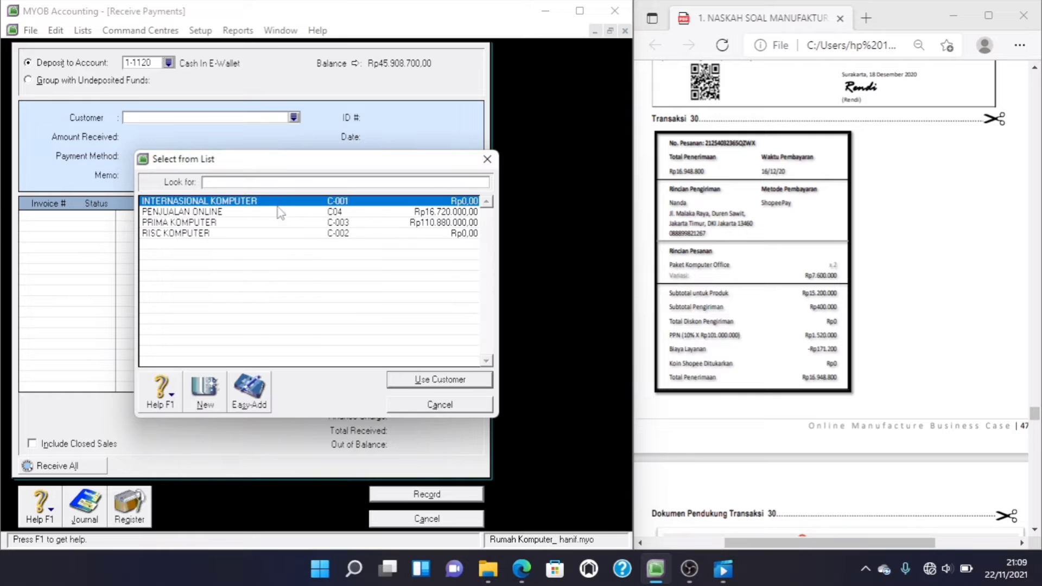
pyautogui.doubleClick(279, 212)
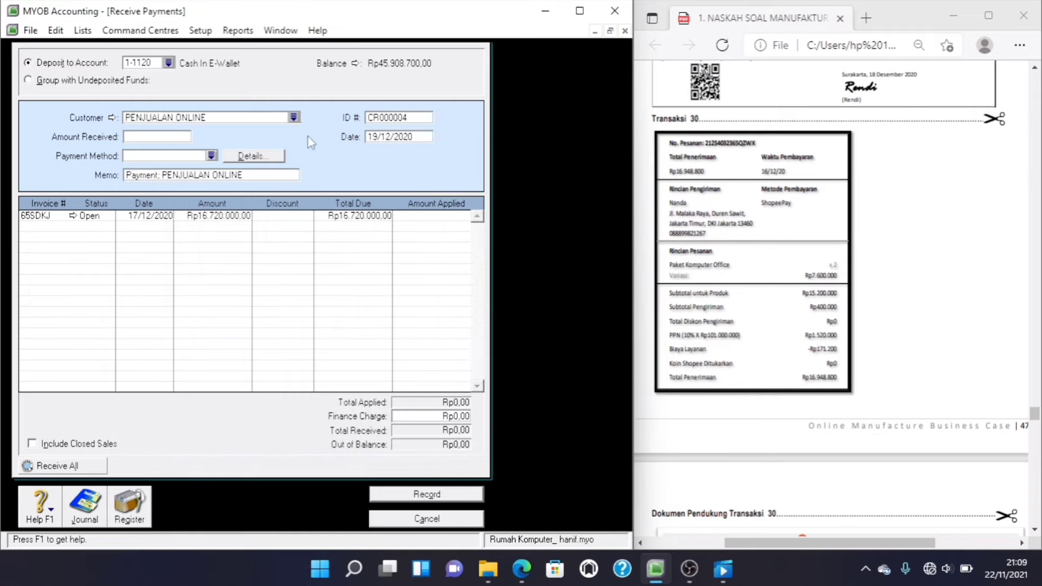
pyautogui.click(401, 136)
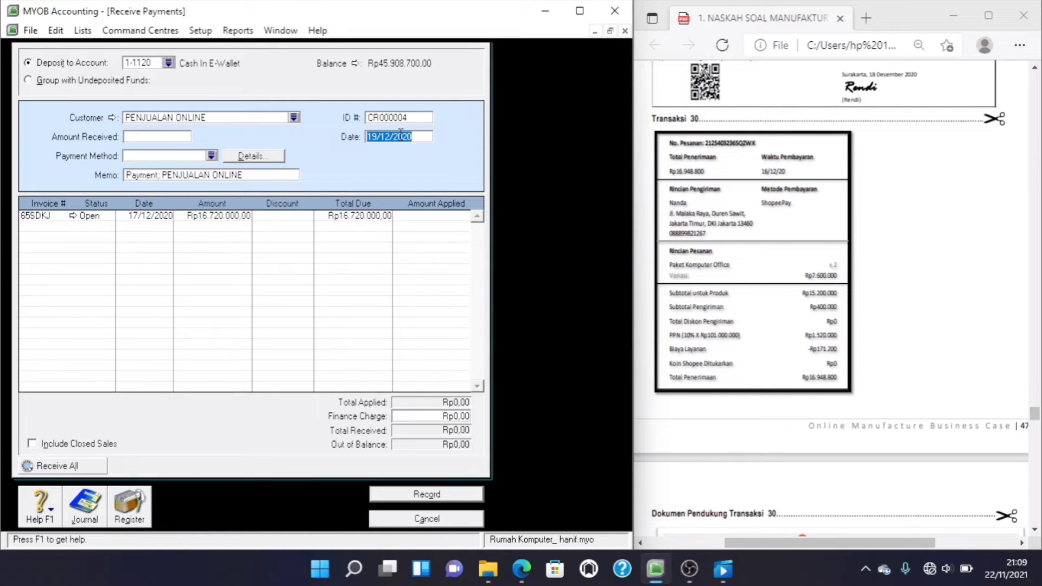
pyautogui.press('Tab')
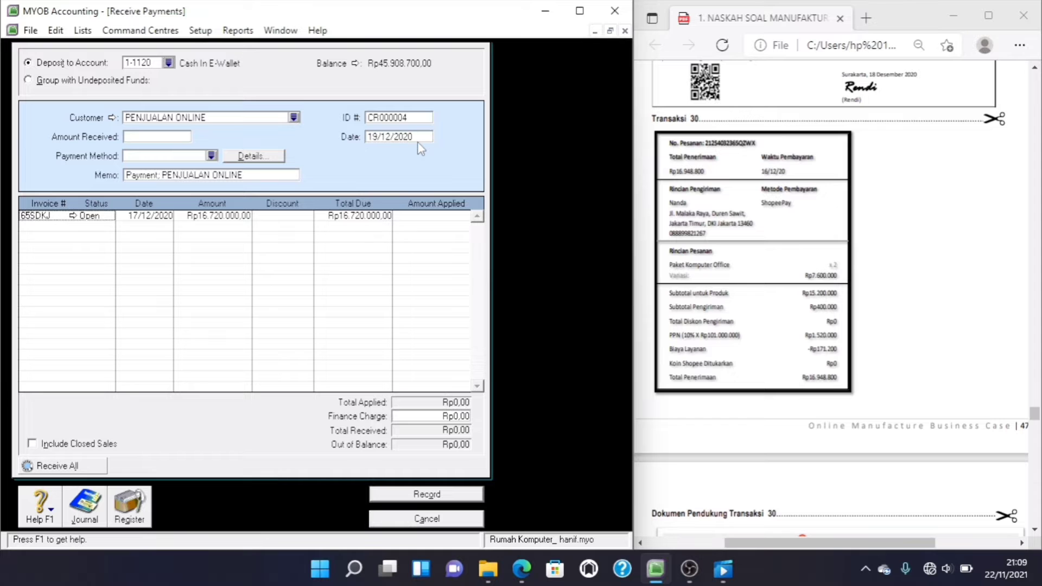
# Step: Enter Rp16.948.800 as the amount received and choose Dompet digital as the payment method
pyautogui.click(169, 138)
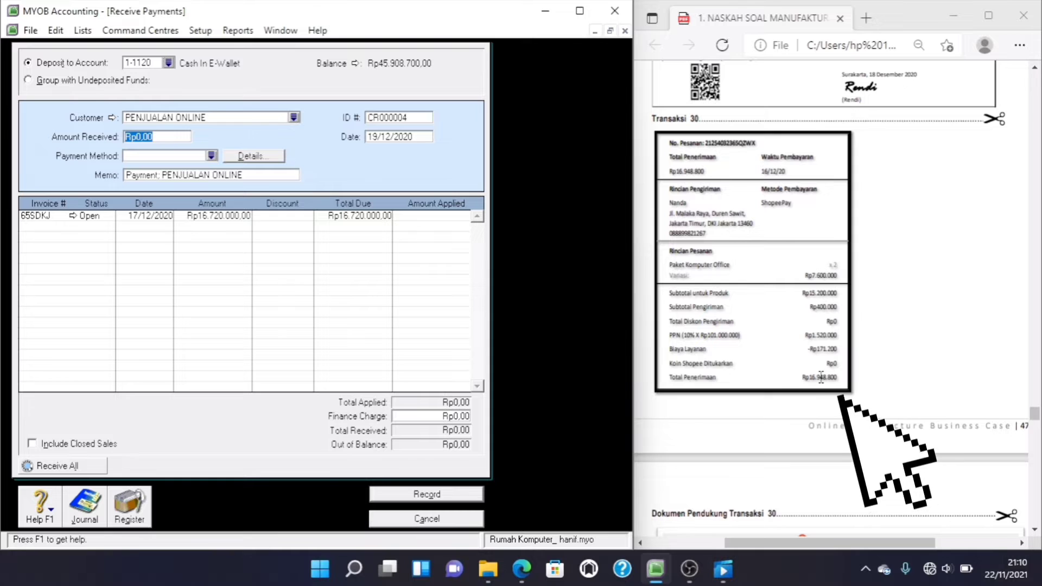
pyautogui.write('1')
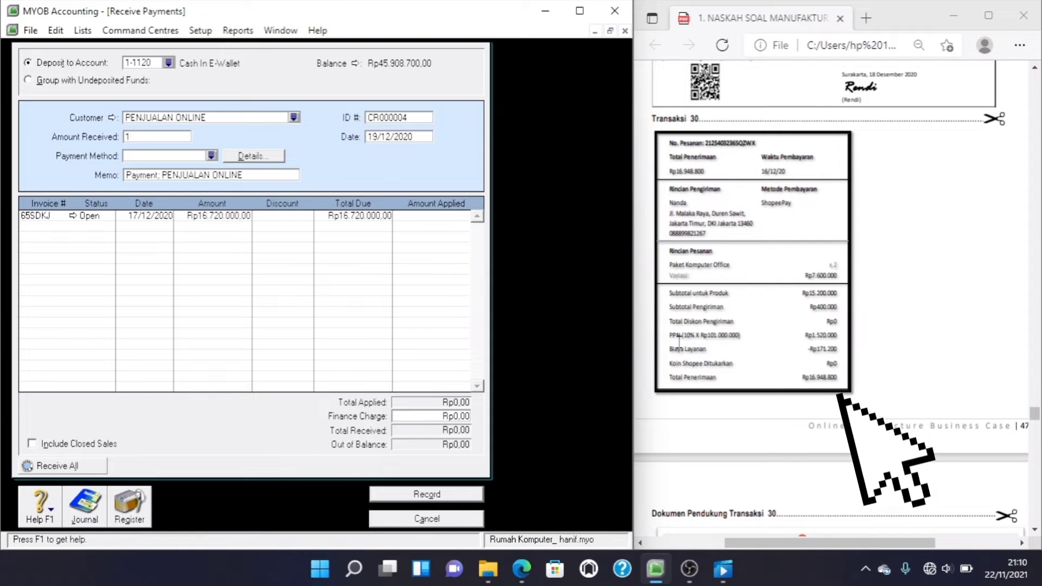
pyautogui.write('6.948')
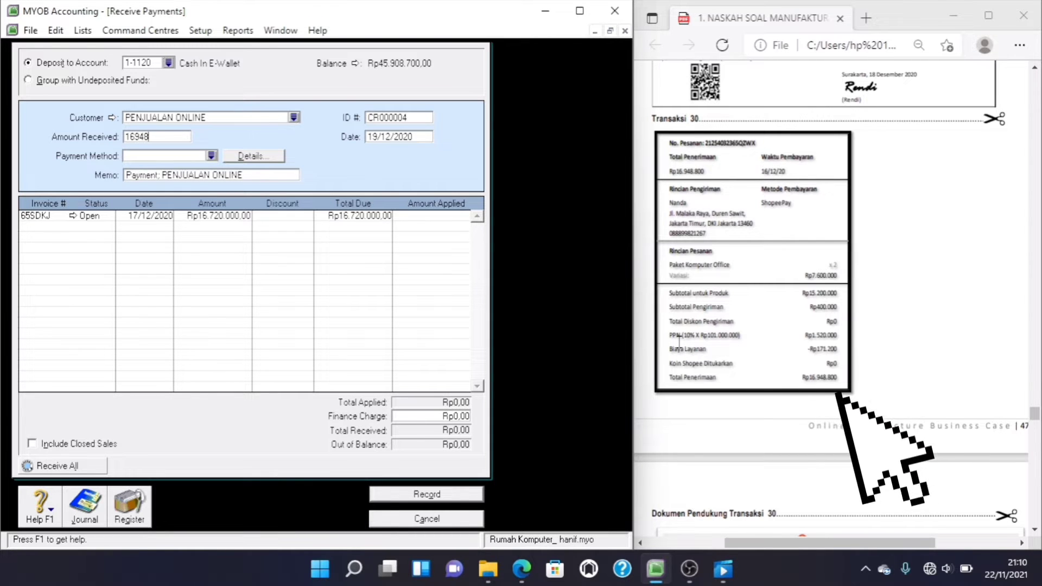
pyautogui.write('.800')
pyautogui.press('Tab')
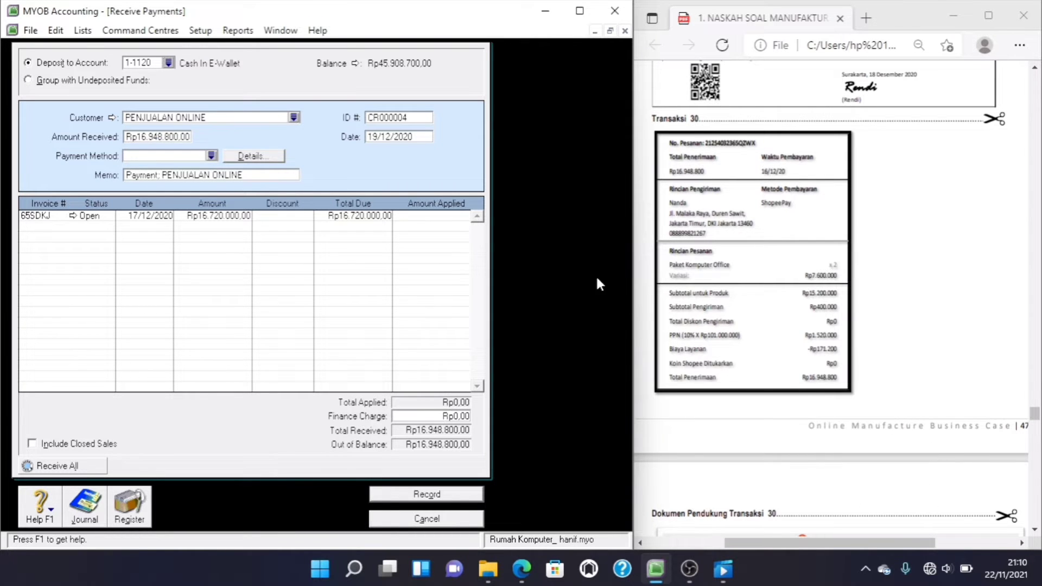
pyautogui.click(211, 156)
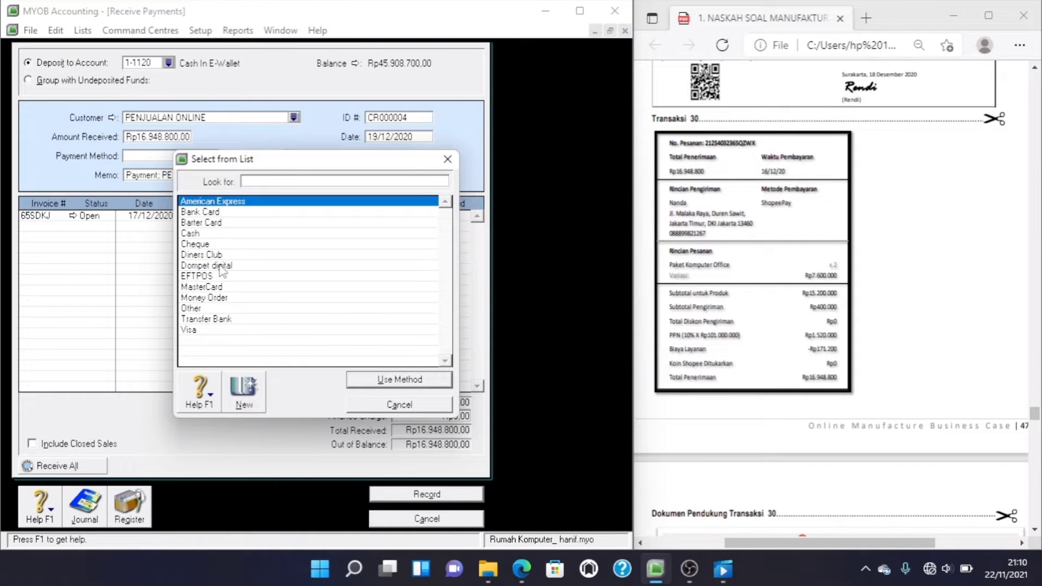
pyautogui.doubleClick(222, 266)
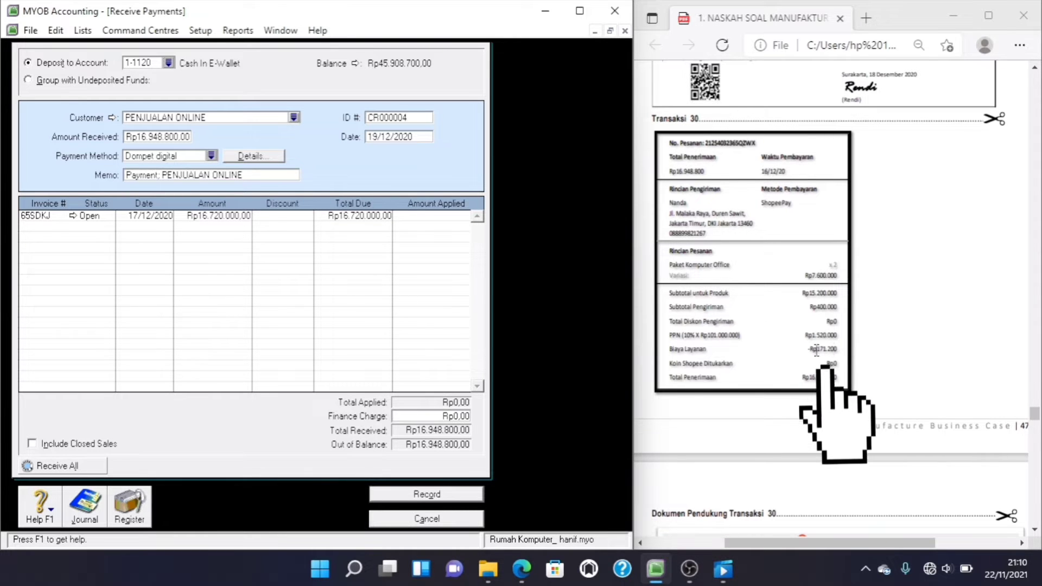
# Step: Give the open 17/12/2020 invoice a Rp171.200 discount, apply Rp16.548.800 to it and accept Rp400.000 as the finance charge
pyautogui.click(303, 219)
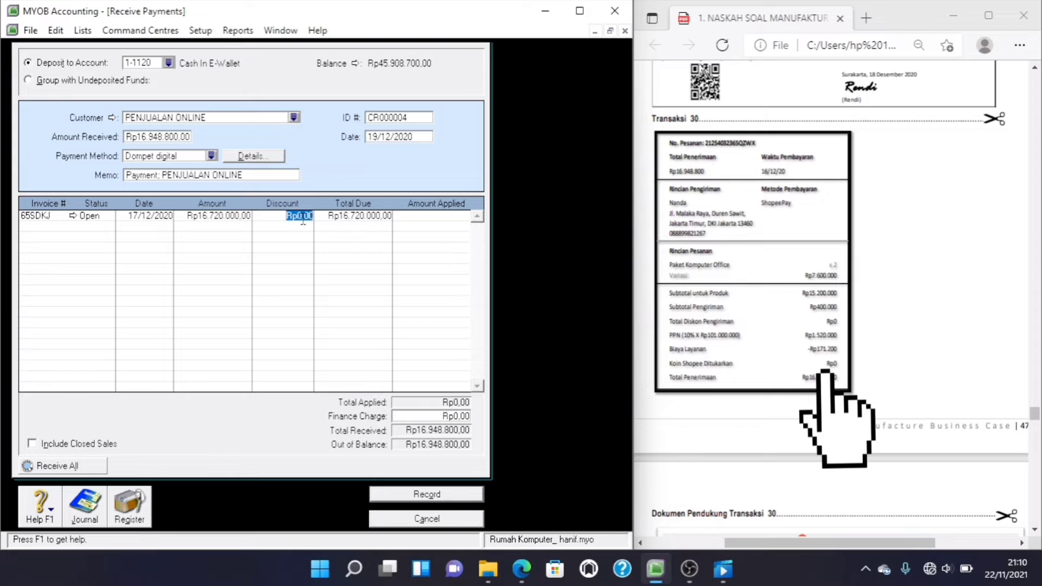
pyautogui.write('171')
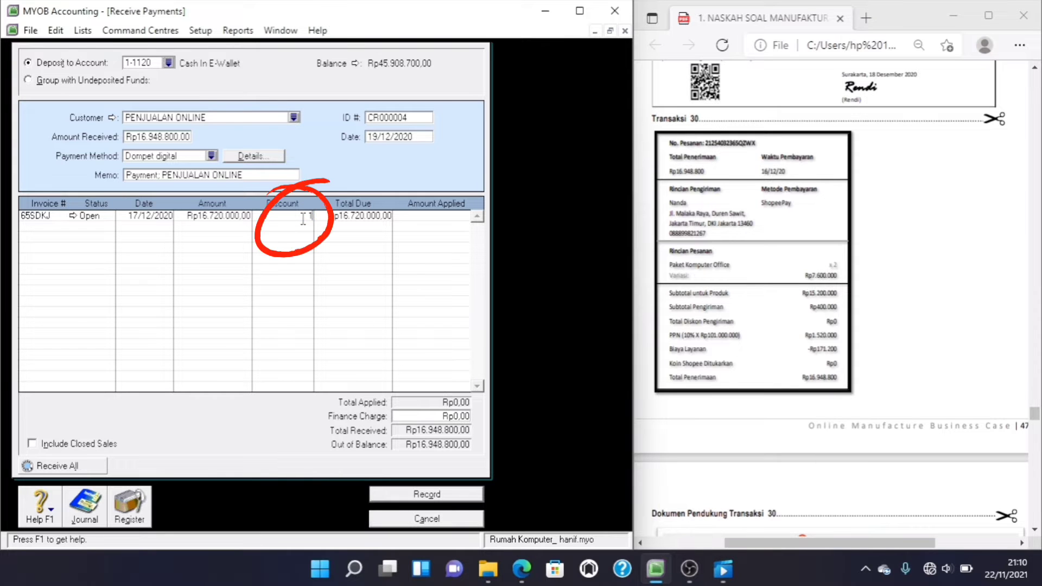
pyautogui.write('200')
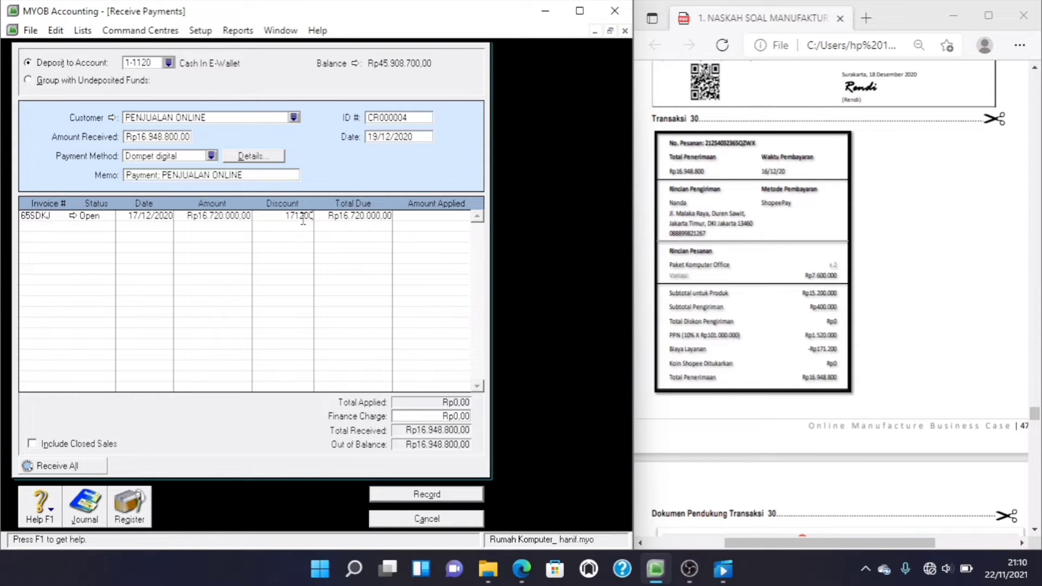
pyautogui.press('Tab')
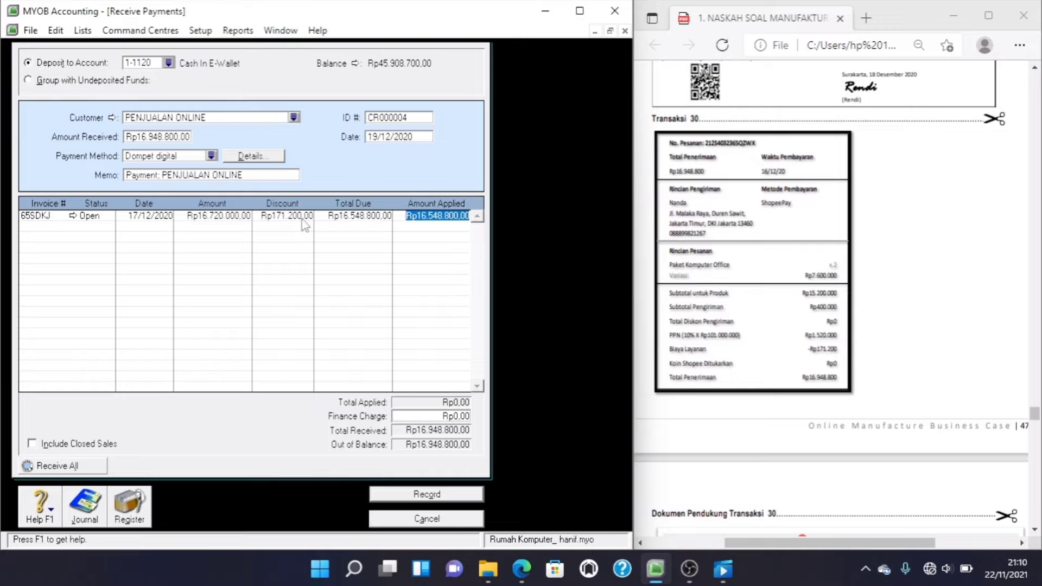
pyautogui.press('Tab')
pyautogui.press('Tab')
# Step: Review the recap of the customer payment, record it without printing the discount credit and leave the Receive Payments form
pyautogui.hotkey('ctrl', 'r')
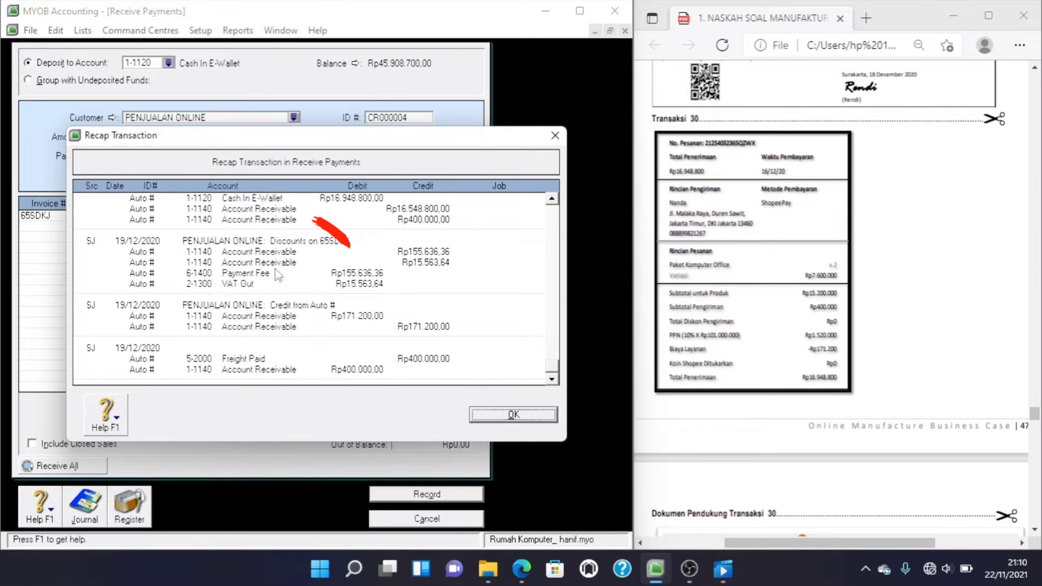
pyautogui.click(514, 415)
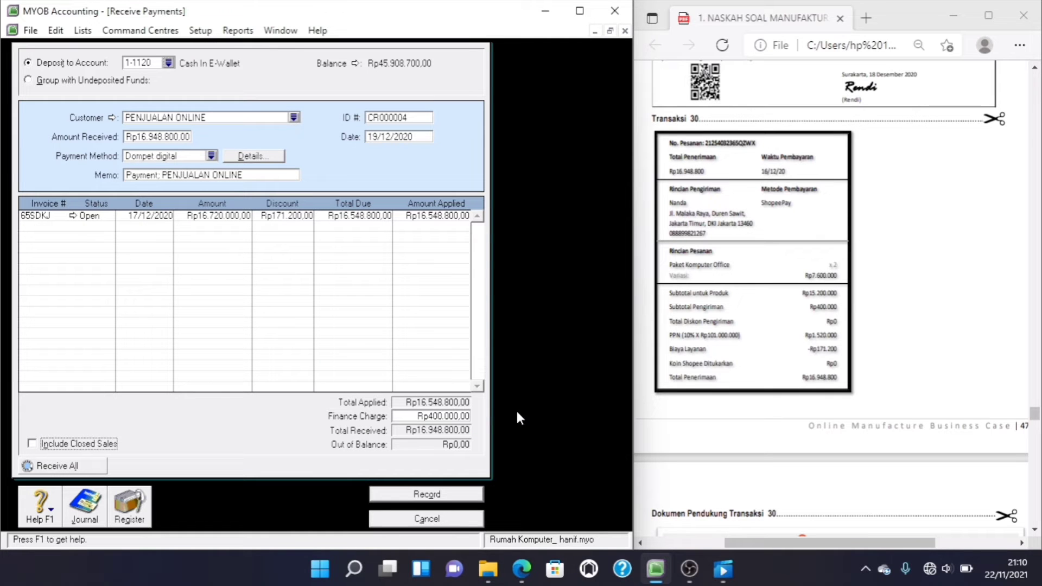
pyautogui.click(434, 496)
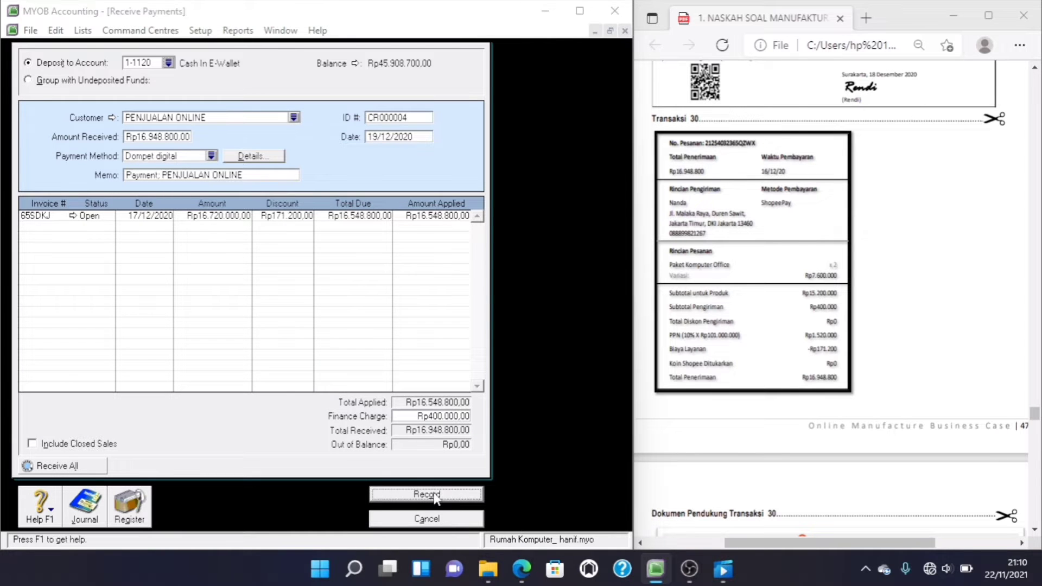
pyautogui.click(332, 389)
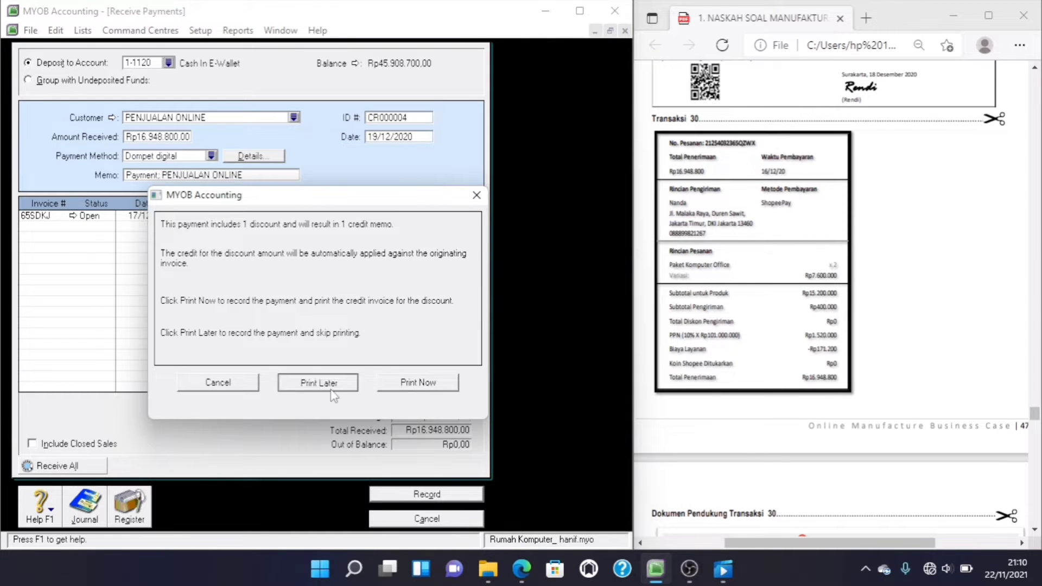
pyautogui.click(403, 518)
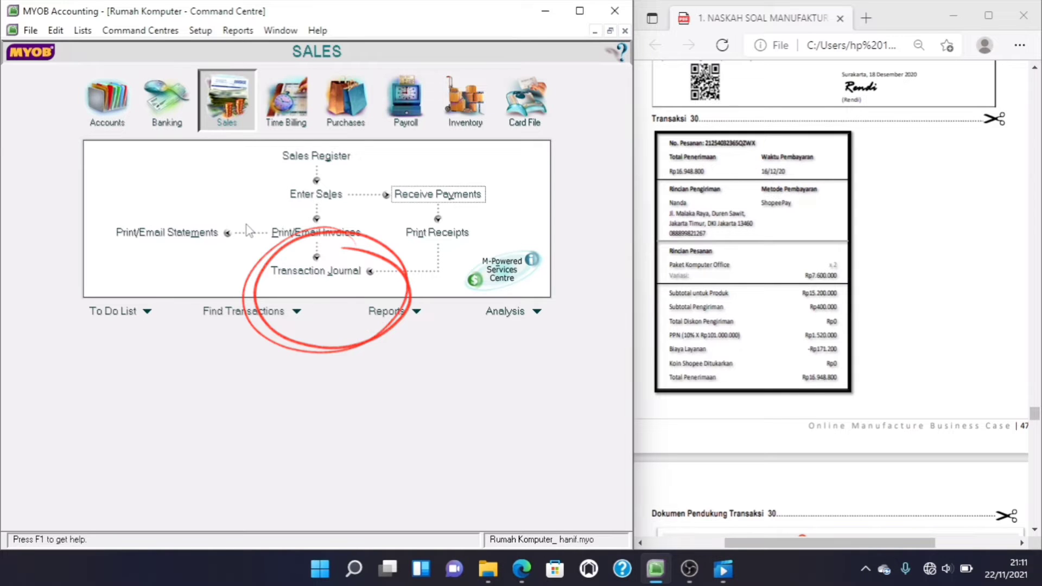
# Step: Open the 19/12/2020 PENJUALAN ONLINE discount entry from the transaction journal covering all transaction types
pyautogui.click(280, 271)
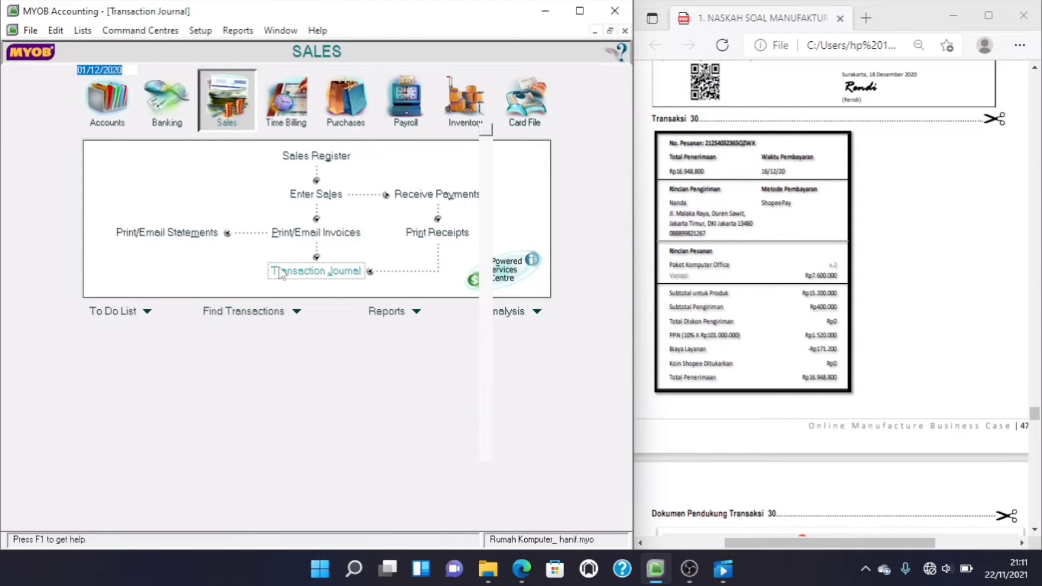
pyautogui.click(401, 54)
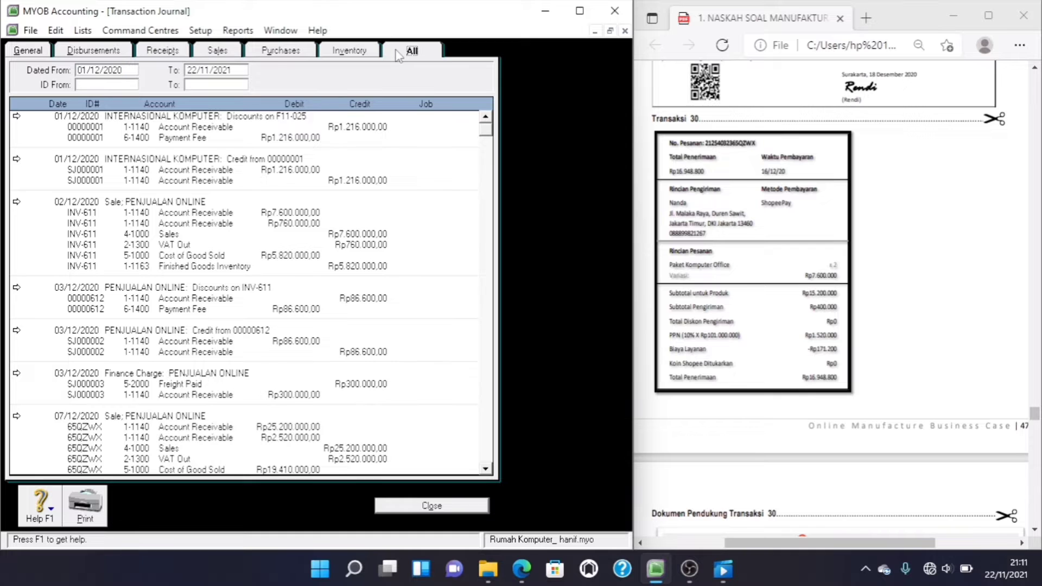
pyautogui.moveTo(488, 133); pyautogui.dragTo(489, 475)
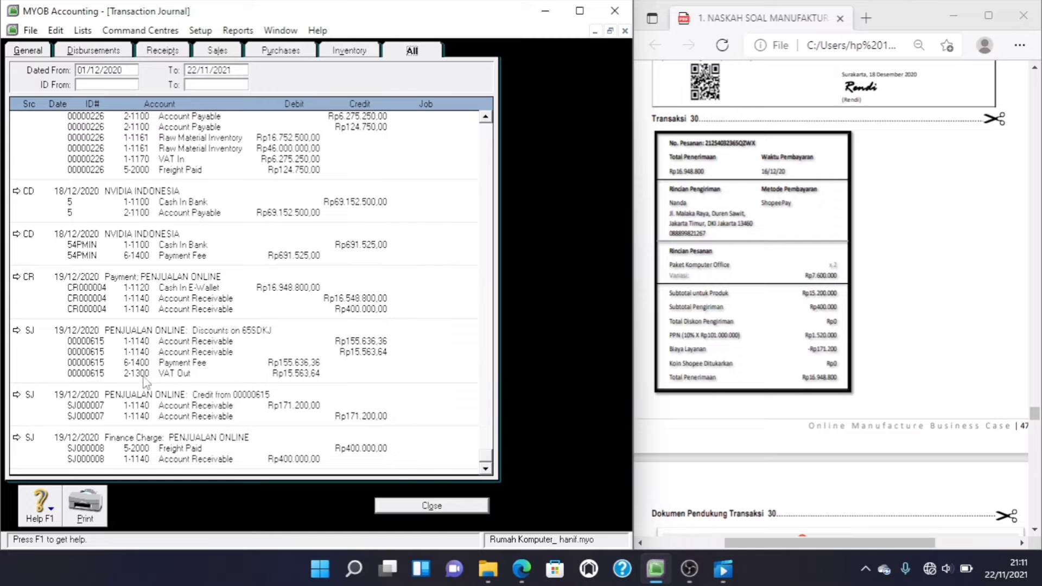
pyautogui.click(17, 330)
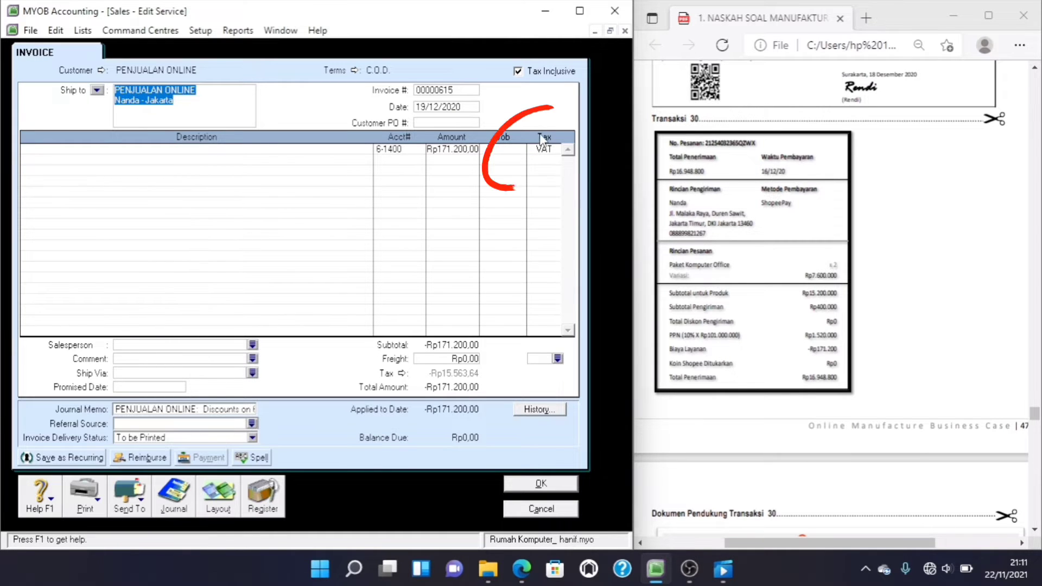
# Step: Change the tax code on the 6-1400 discount line to N-T, save the invoice and close the transaction journal
pyautogui.click(553, 150)
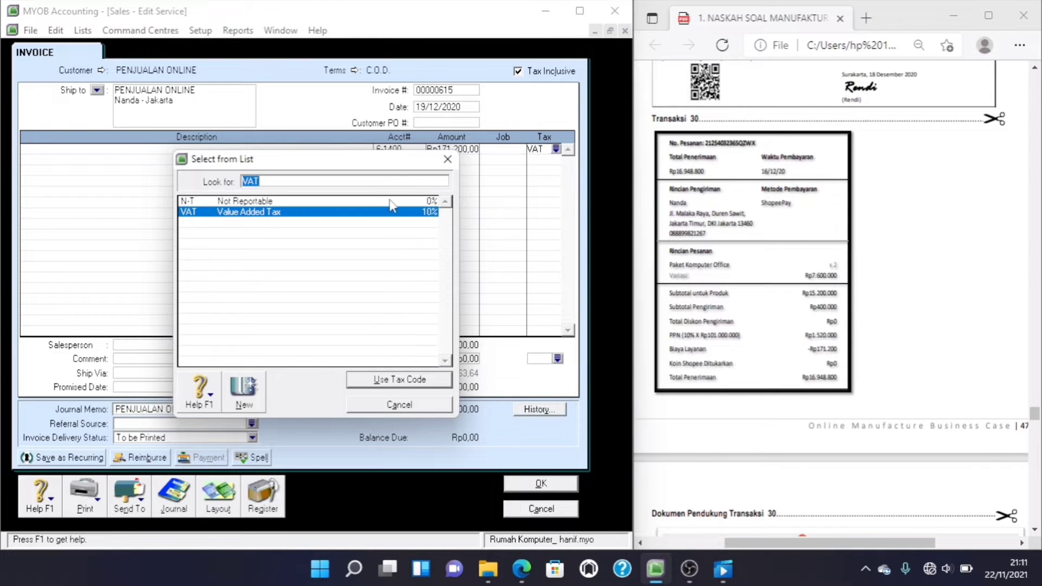
pyautogui.doubleClick(391, 202)
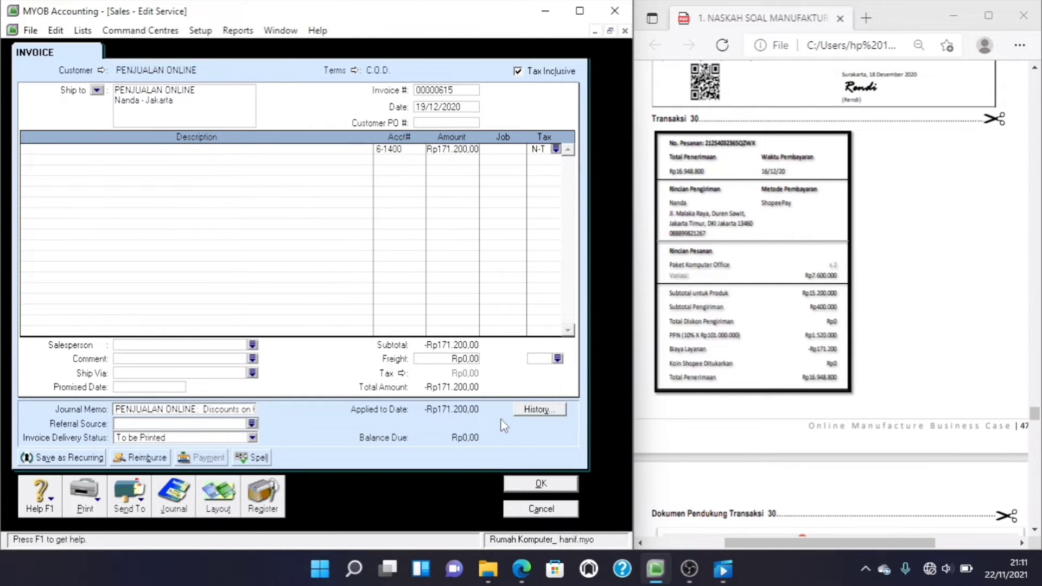
pyautogui.click(525, 484)
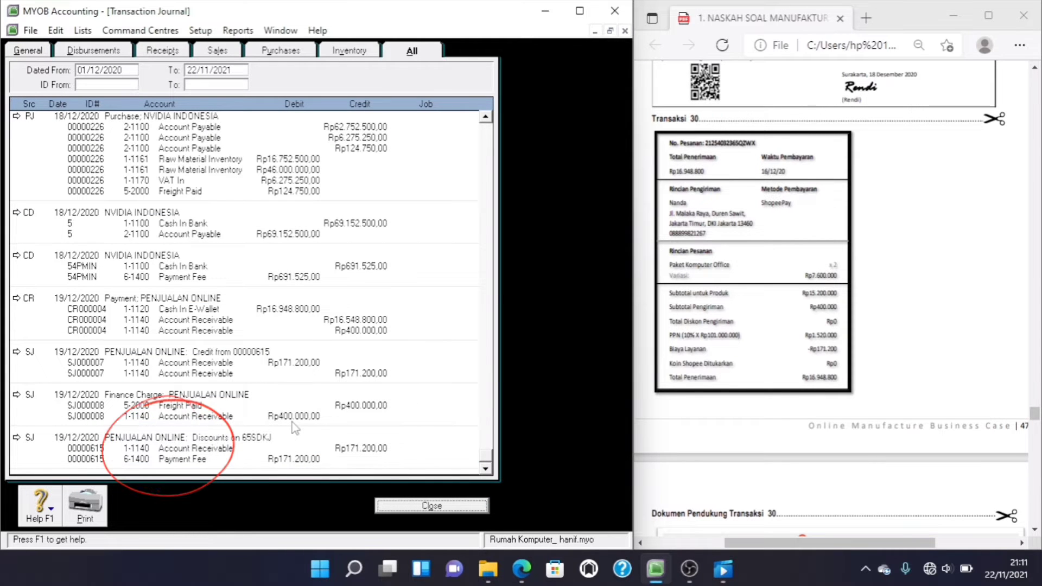
pyautogui.click(432, 506)
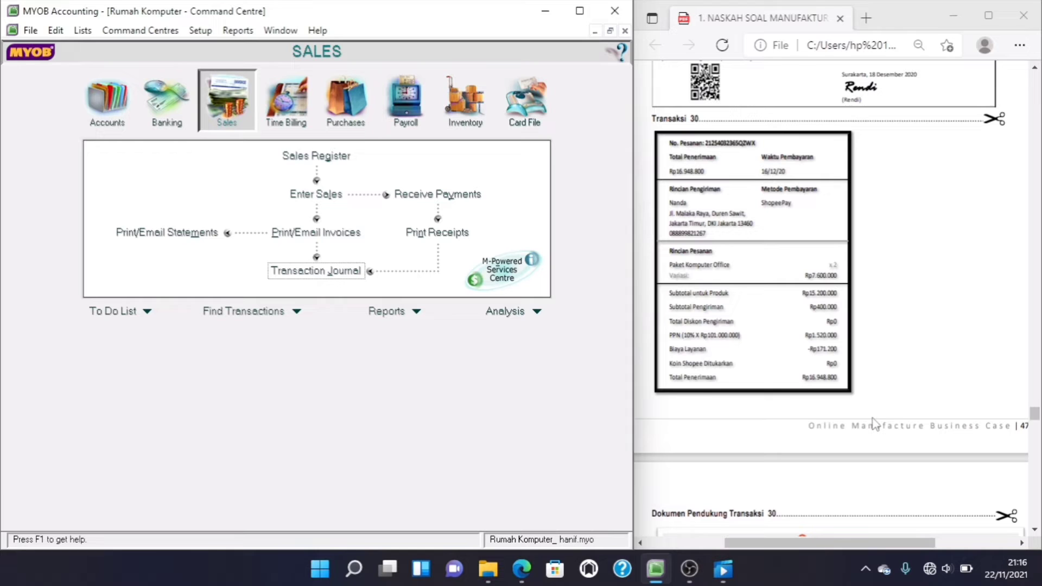
# Step: Examine transaction 31's cash receipt in the case PDF together with its supporting invoice and m-Transfer slip
pyautogui.click(874, 423)
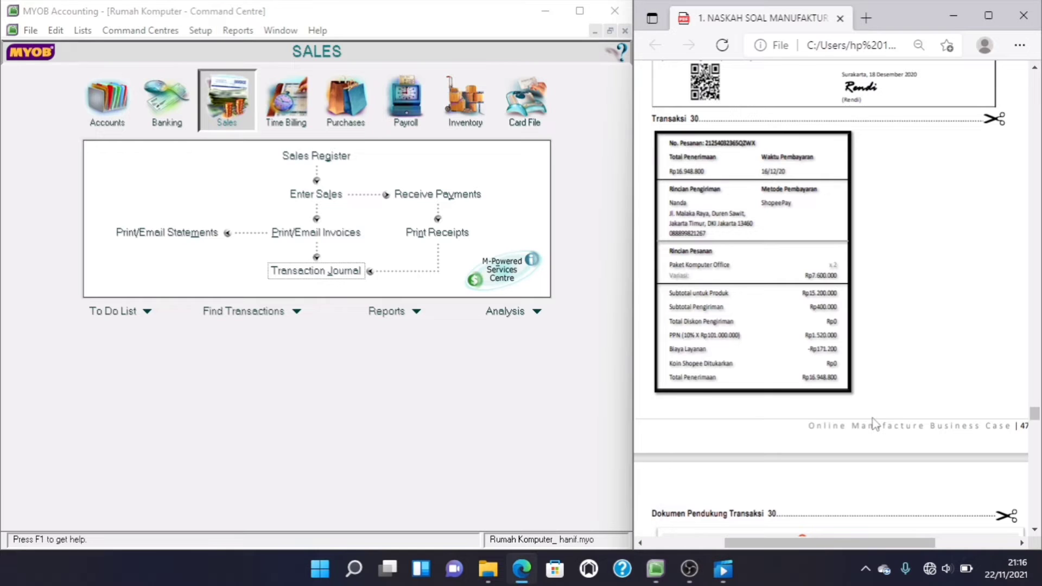
pyautogui.scroll(-10, 874, 424)
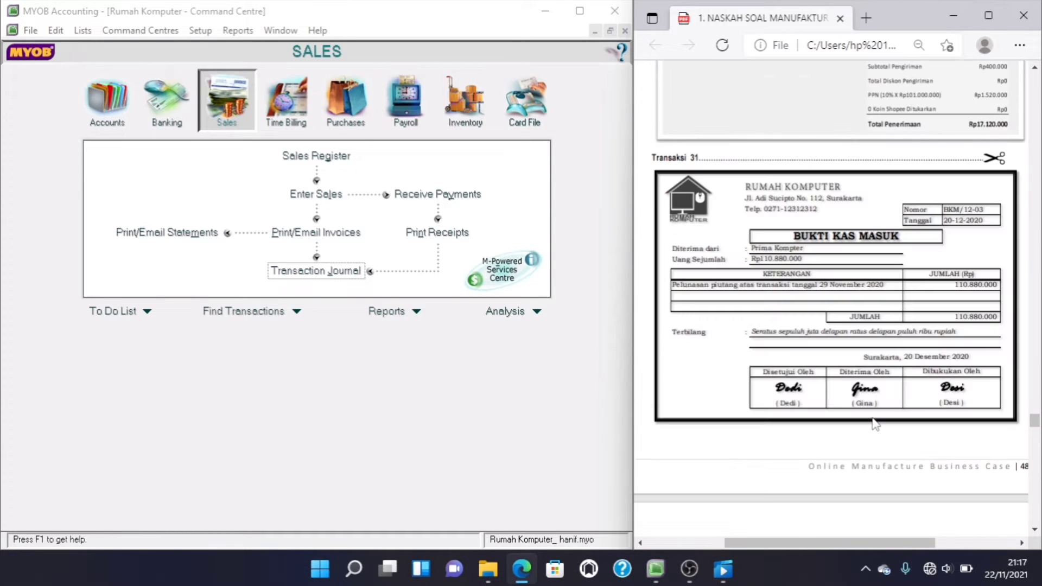
pyautogui.scroll(-1, 873, 423)
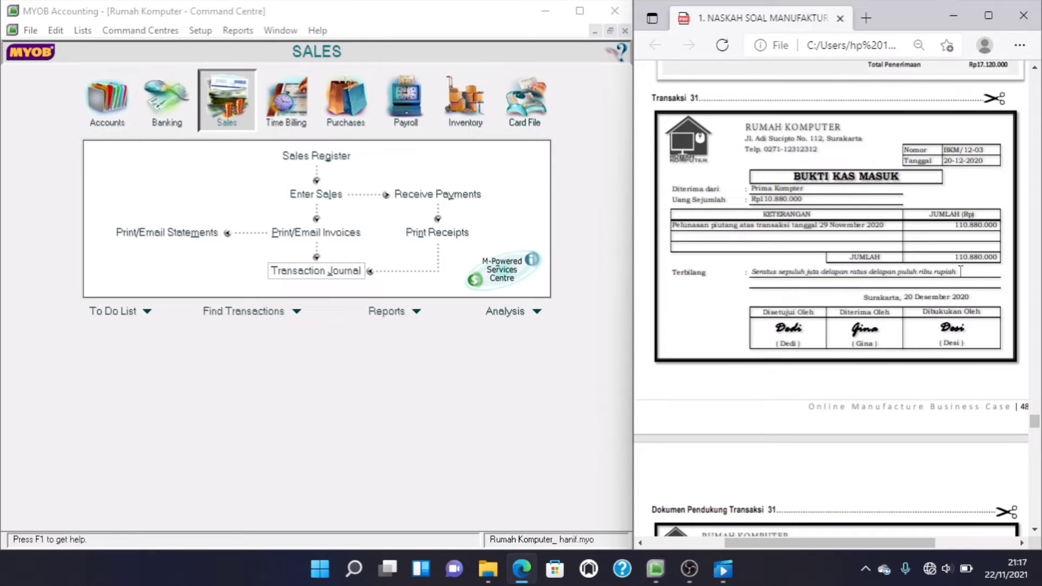
pyautogui.scroll(-1, 942, 308)
pyautogui.scroll(-3, 941, 308)
pyautogui.scroll(-3, 942, 310)
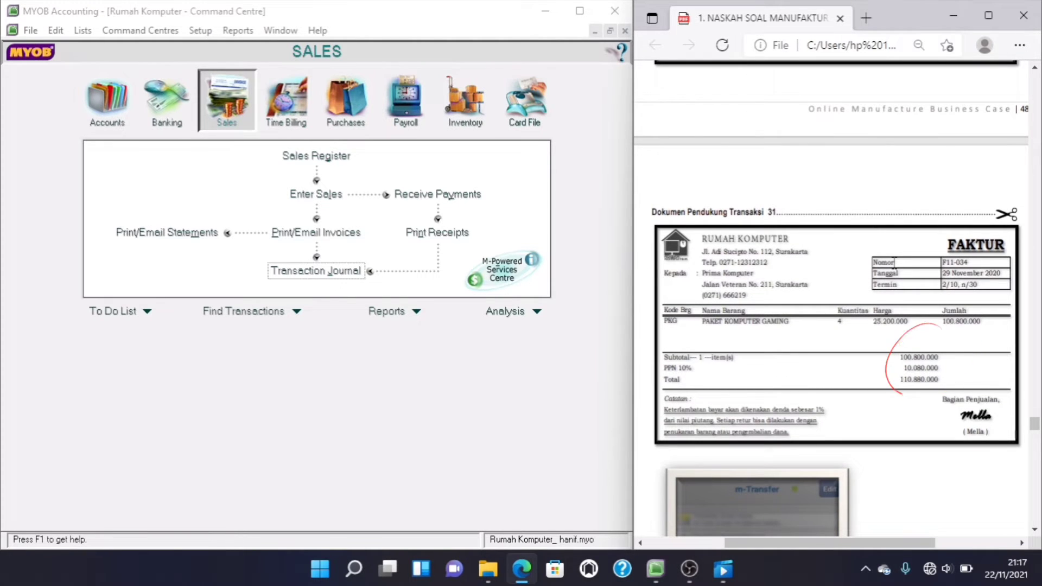
pyautogui.scroll(-3, 893, 264)
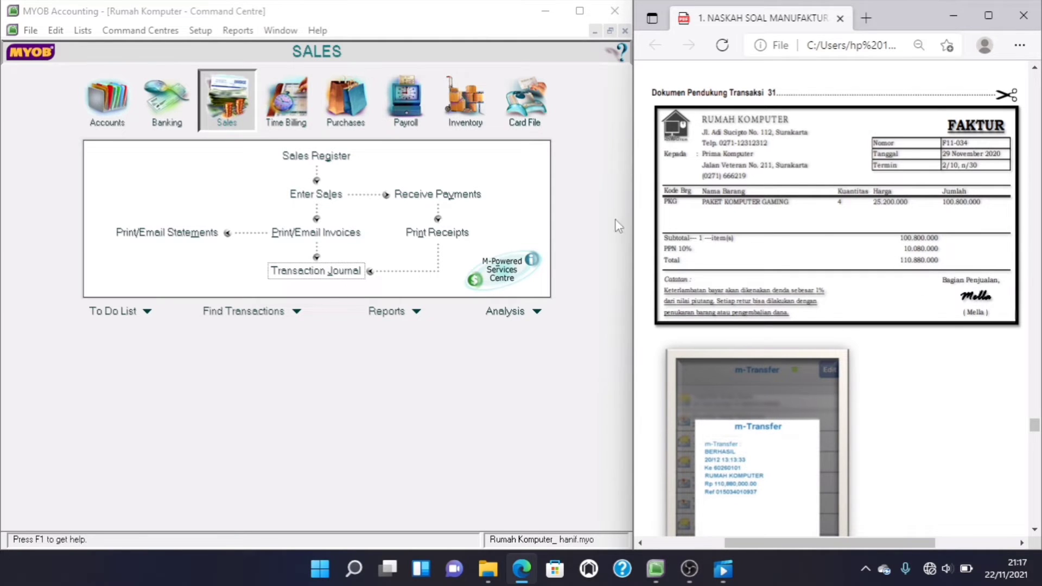
# Step: Start a Receive Payments entry for transaction 31 with PRIMA KOMPUTER as customer, keeping deposit account 1-1100 Cash In Bank
pyautogui.click(244, 112)
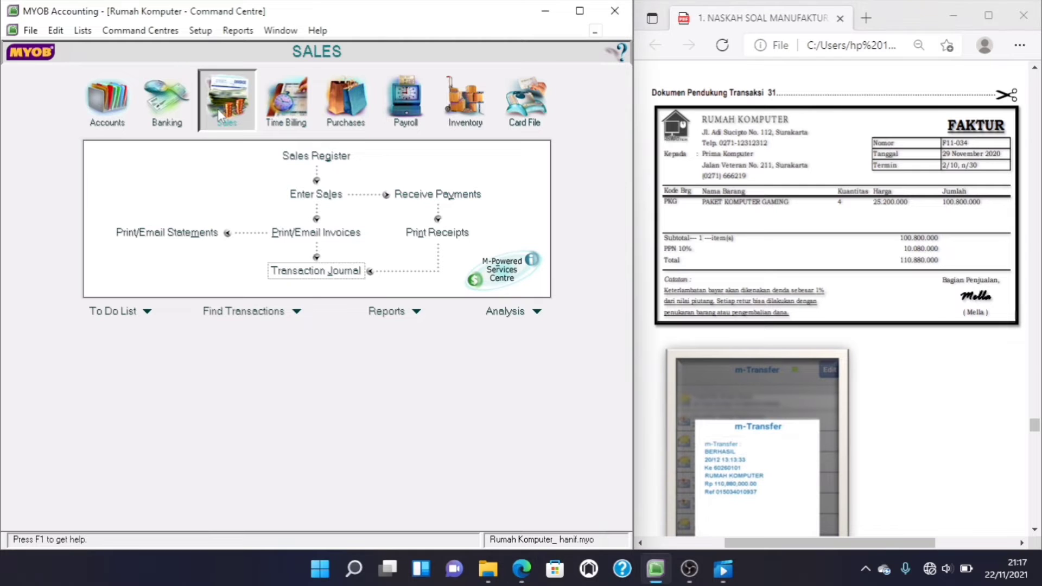
pyautogui.click(400, 197)
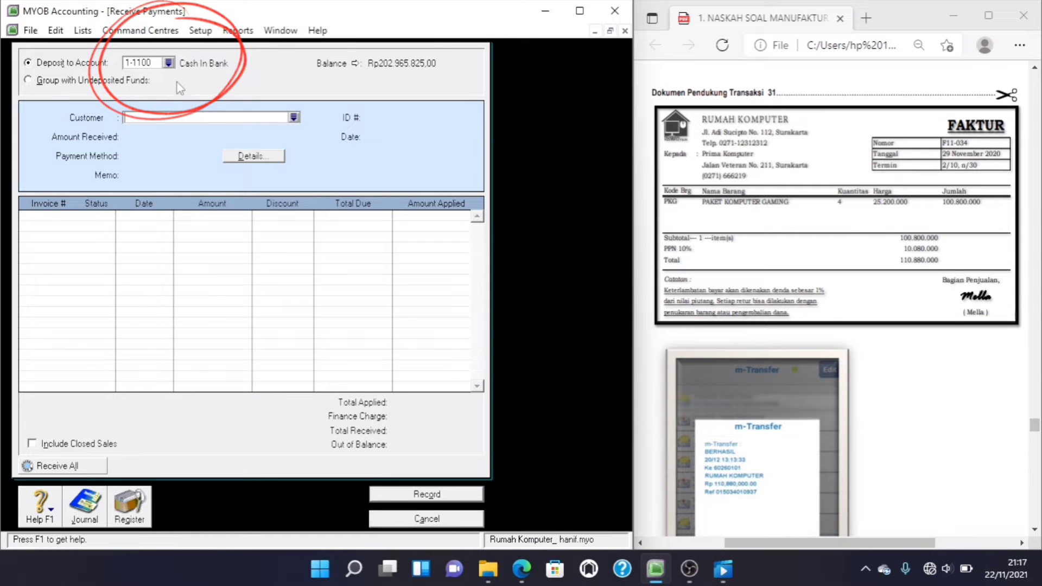
pyautogui.click(294, 117)
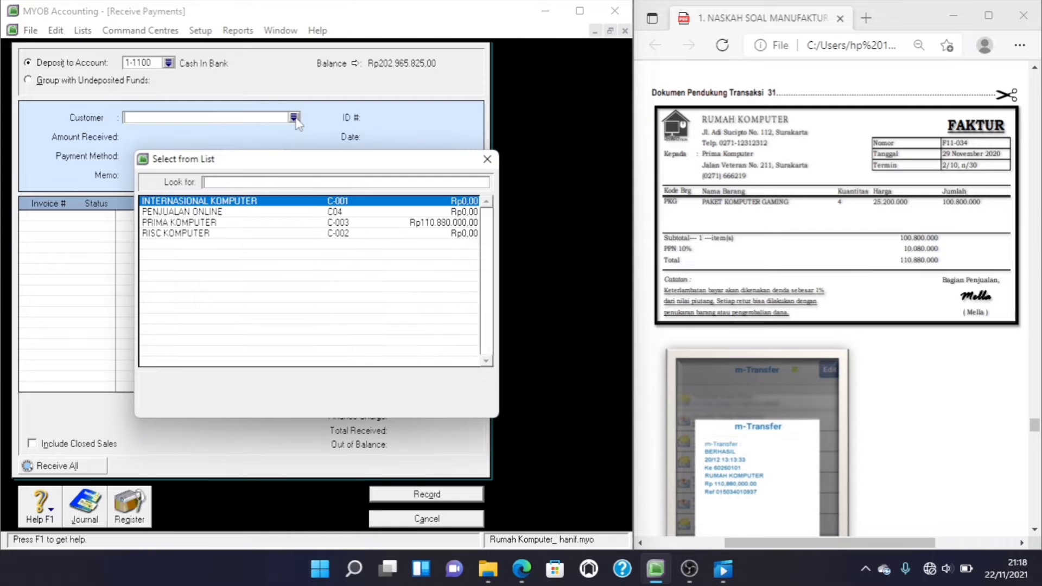
pyautogui.doubleClick(273, 223)
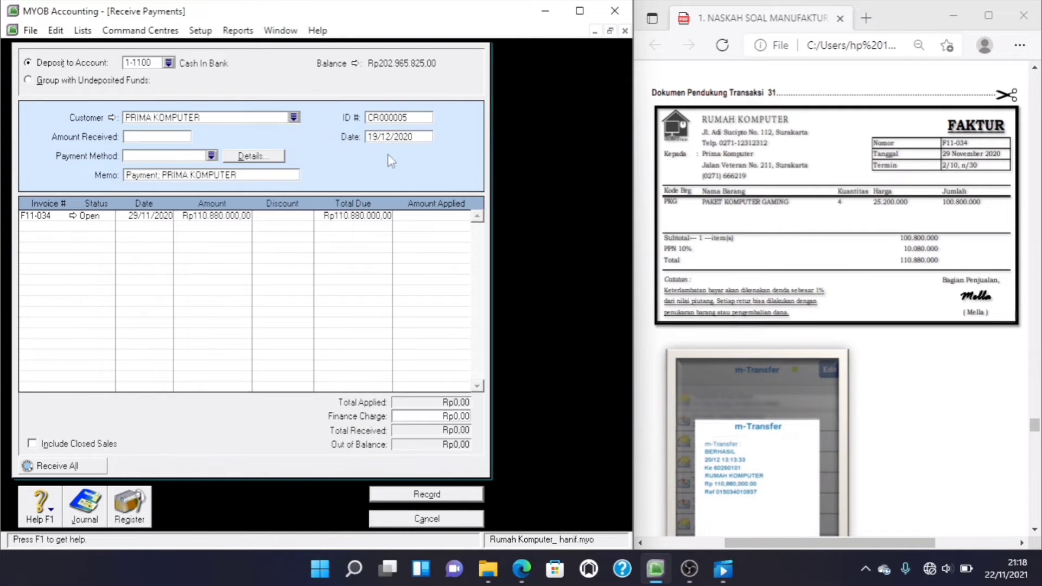
# Step: Set the receipt's ID to BKM/12-3 and its date to 20/12/2020, following transaction 31's cash receipt in the case PDF
pyautogui.click(718, 169)
pyautogui.scroll(6, 717, 168)
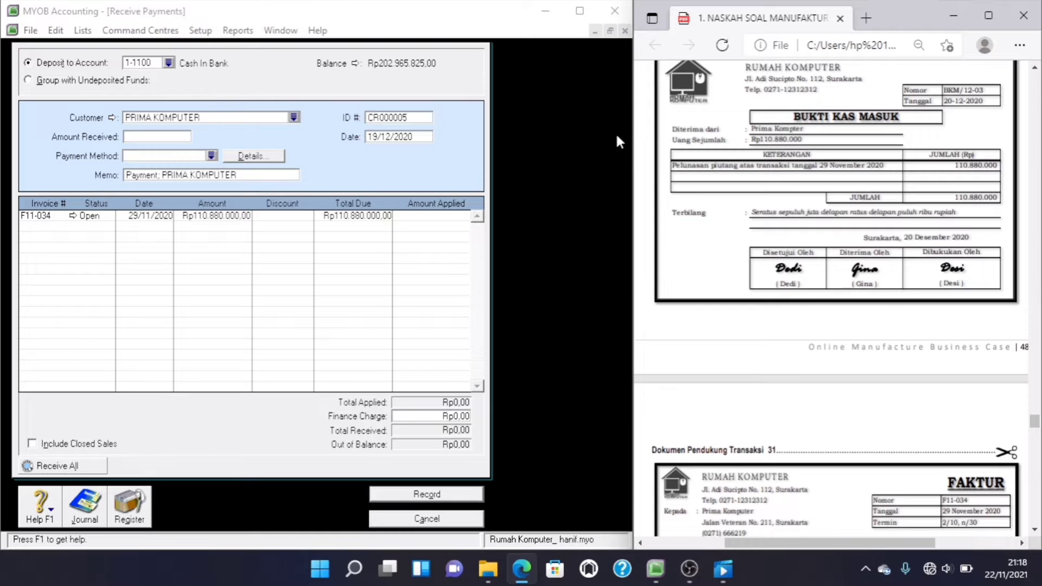
pyautogui.click(399, 117)
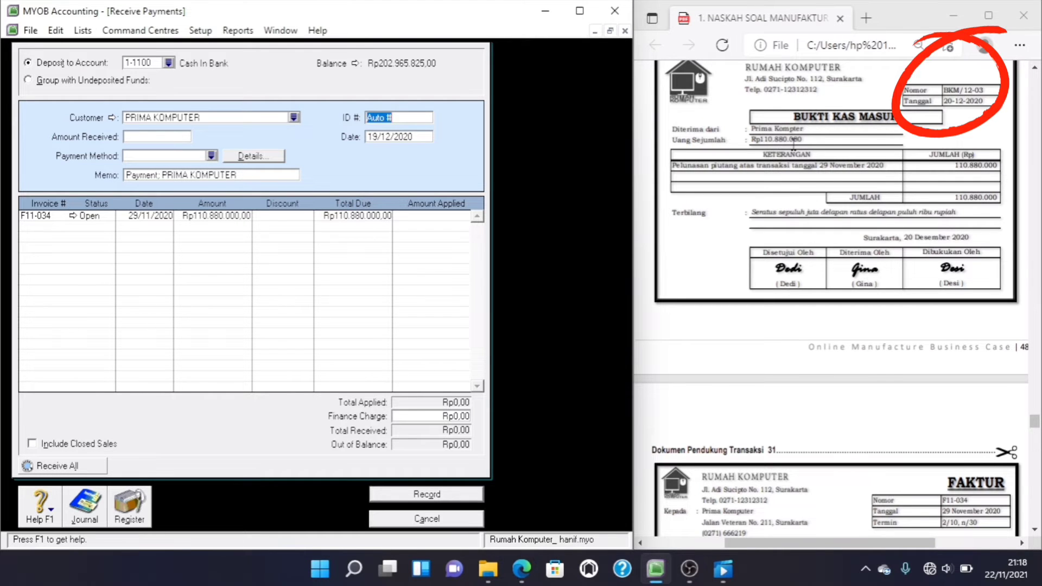
pyautogui.write('N')
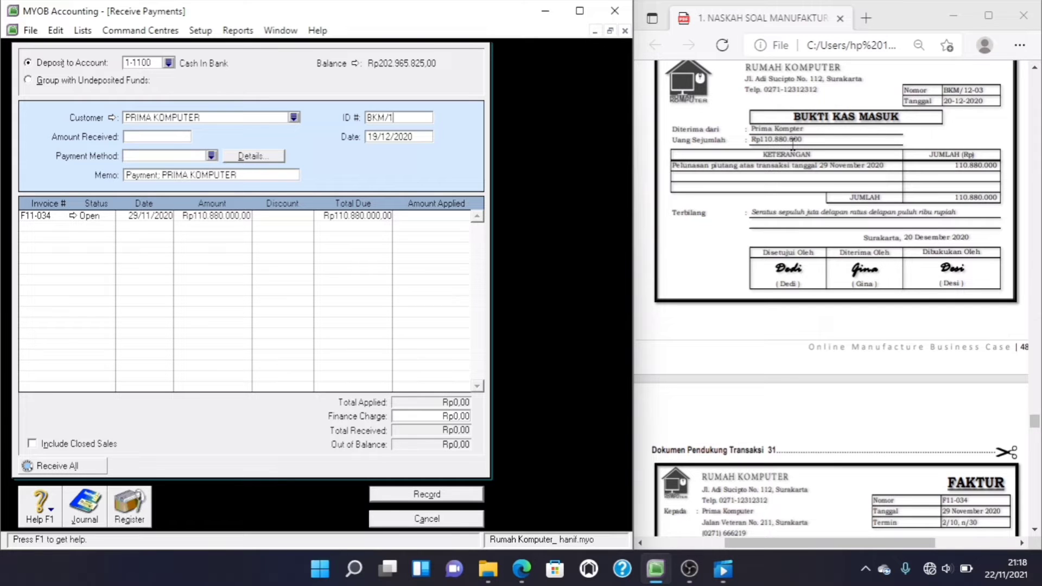
pyautogui.press('Tab')
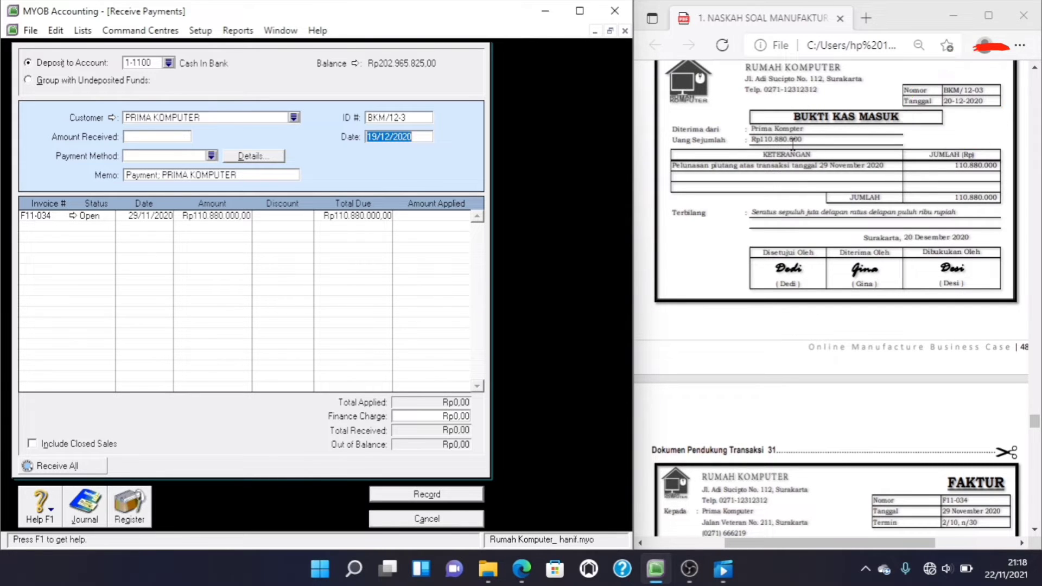
pyautogui.write('20/12/2020')
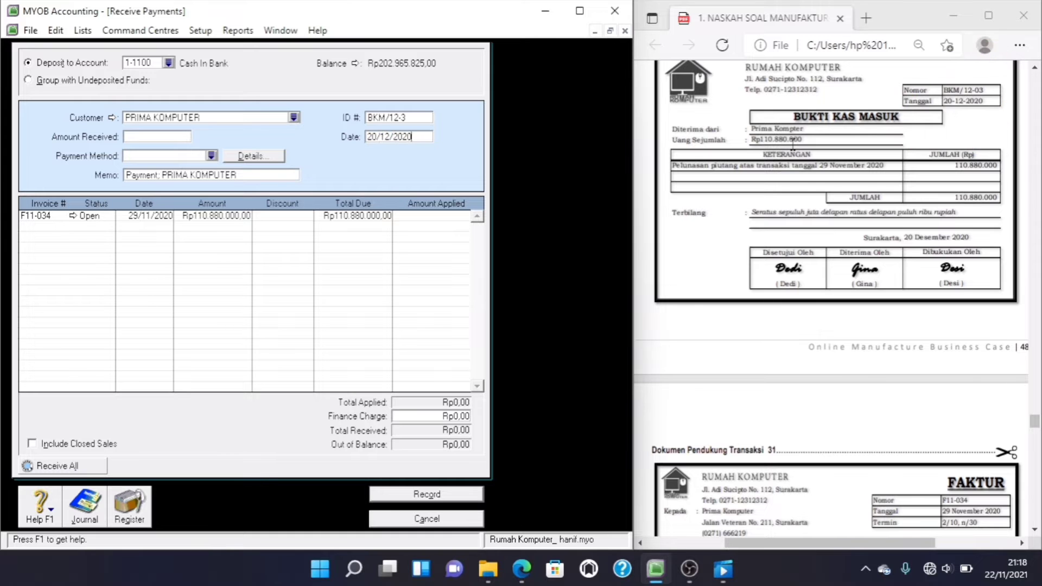
pyautogui.press('Tab')
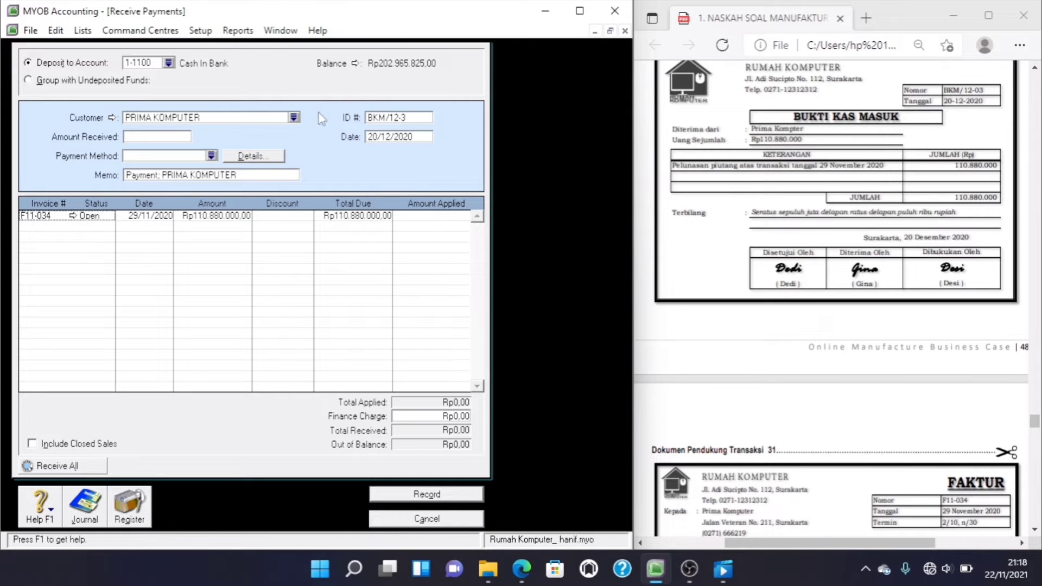
# Step: Enter Rp110.880.000 as the amount received from PRIMA KOMPUTER and choose Transfer Bank as the payment method
pyautogui.click(177, 137)
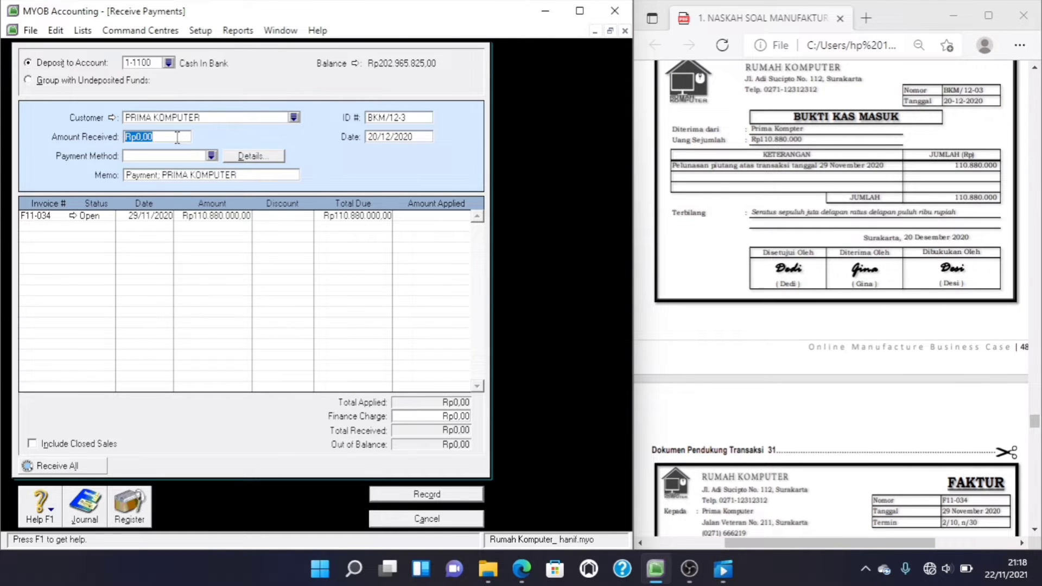
pyautogui.write('110')
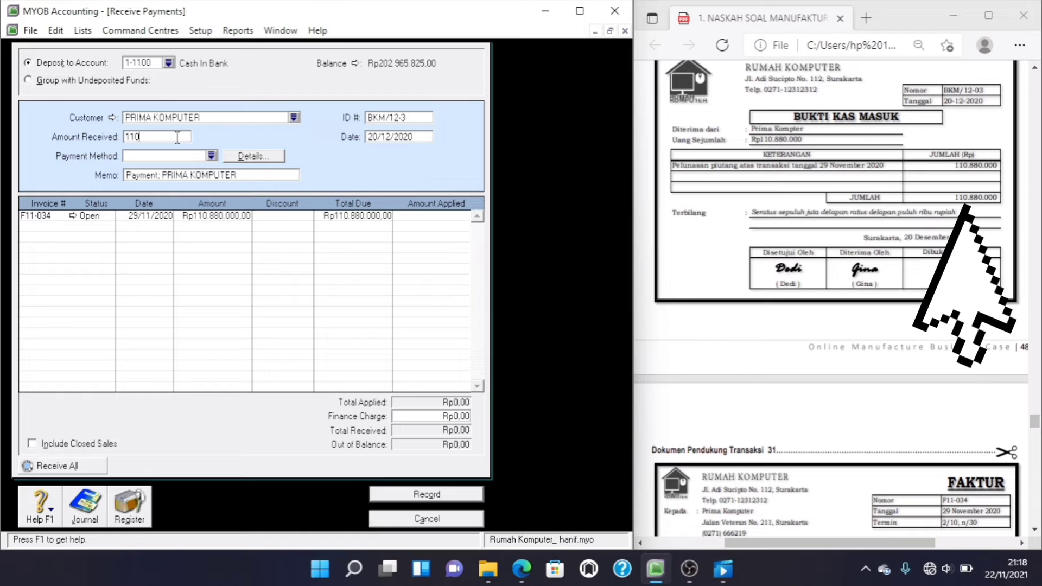
pyautogui.write('880000')
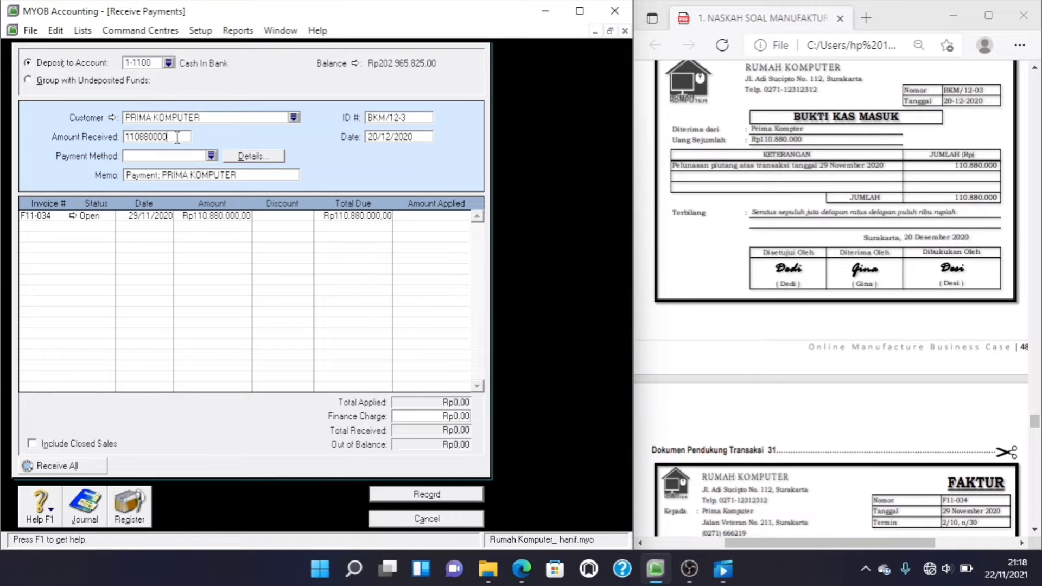
pyautogui.press('Tab')
pyautogui.click(212, 156)
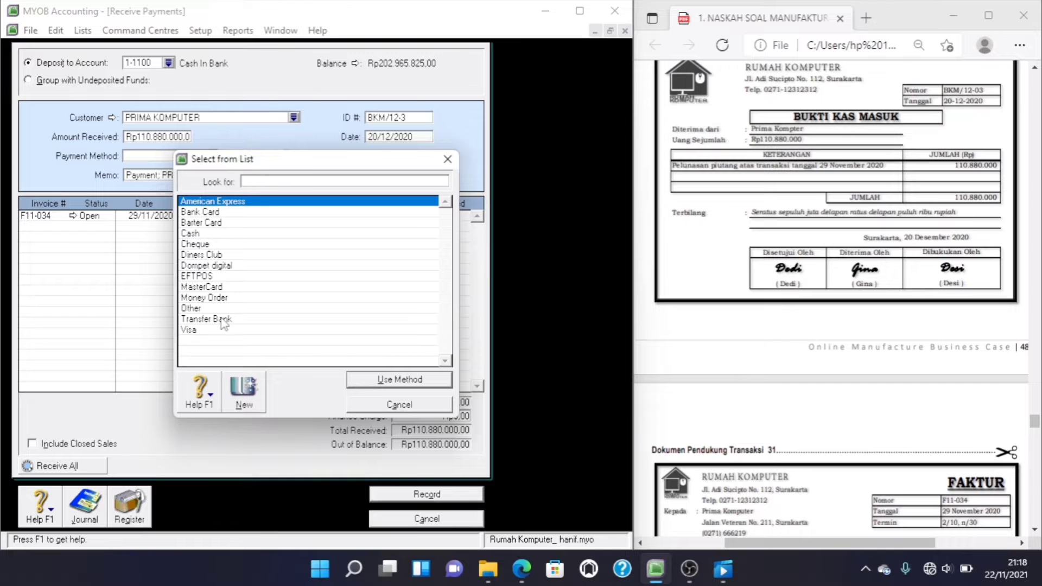
pyautogui.doubleClick(222, 321)
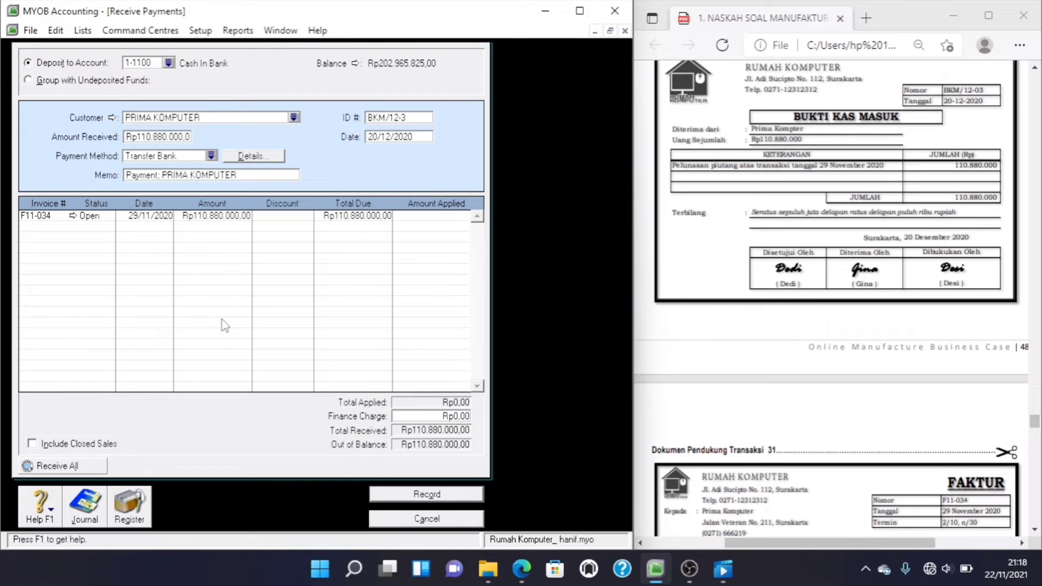
# Step: Apply the full payment to invoice F11-034, record it after reviewing the transaction recap, and close the payment window
pyautogui.click(410, 219)
pyautogui.click(406, 216)
pyautogui.press('Tab')
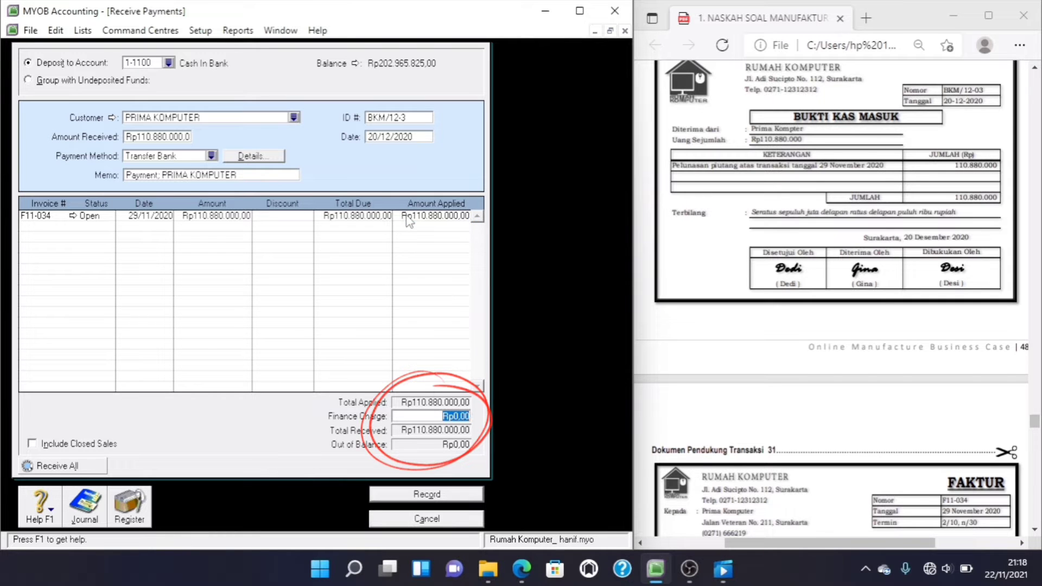
pyautogui.hotkey('ctrl', 'r')
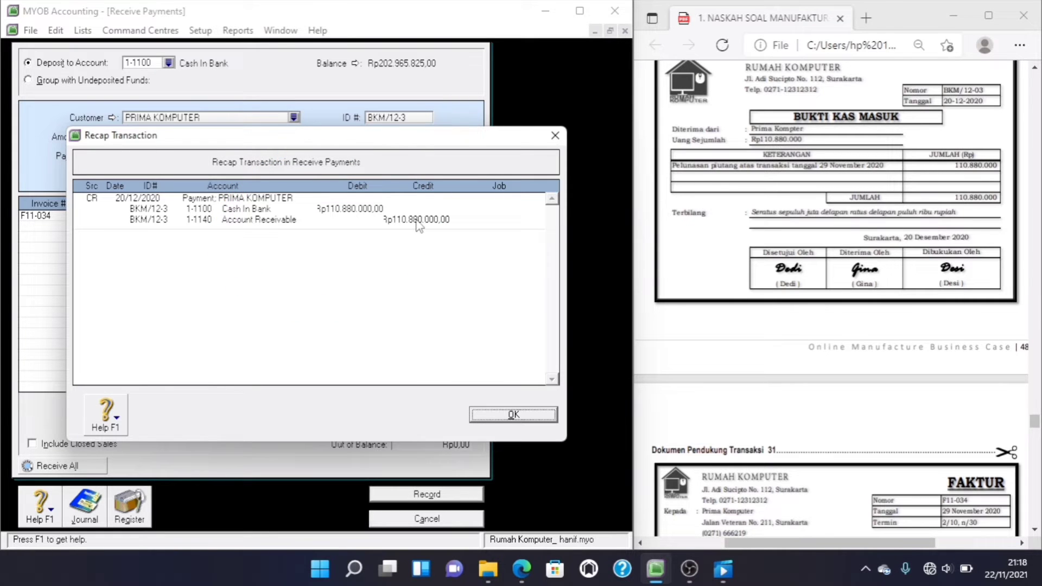
pyautogui.click(510, 415)
pyautogui.click(421, 500)
pyautogui.click(422, 519)
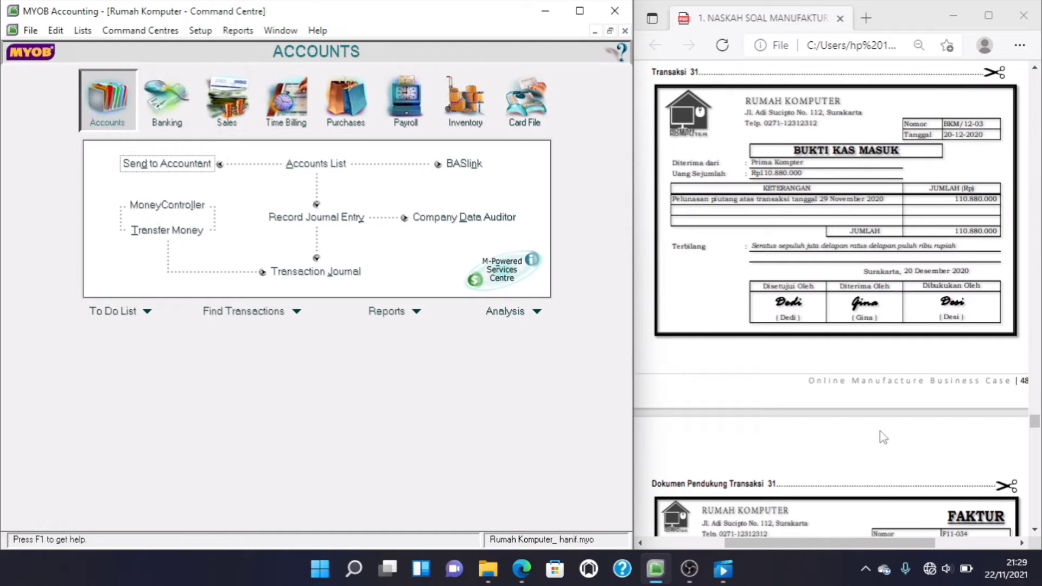
# Step: For the transaction 32 cash sale, set the linked bank account for customer receipts to 1-1130 Cash on Hand
pyautogui.click(1034, 530)
pyautogui.scroll(-8, 1035, 530)
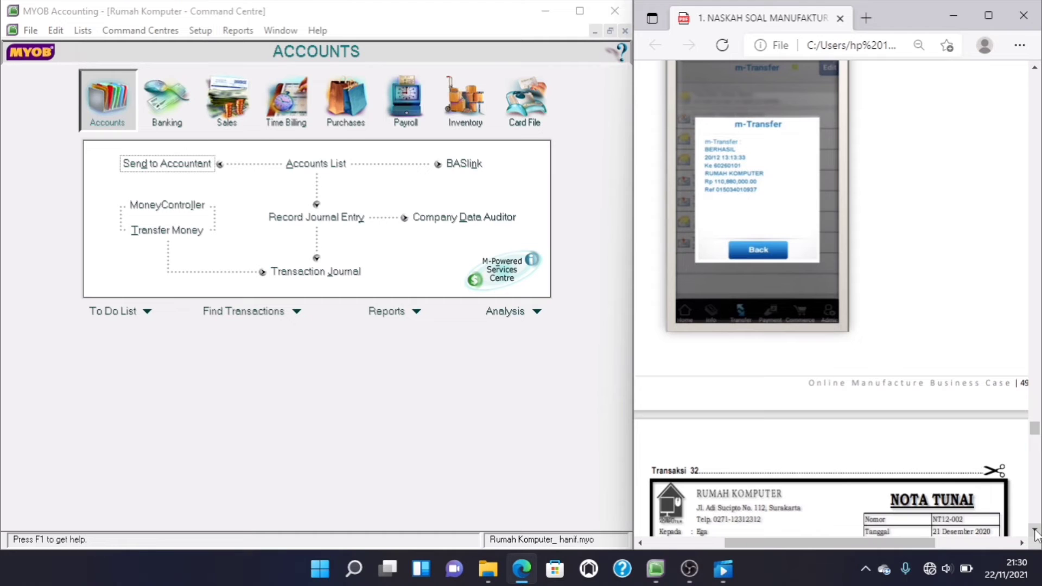
pyautogui.scroll(-6, 1035, 530)
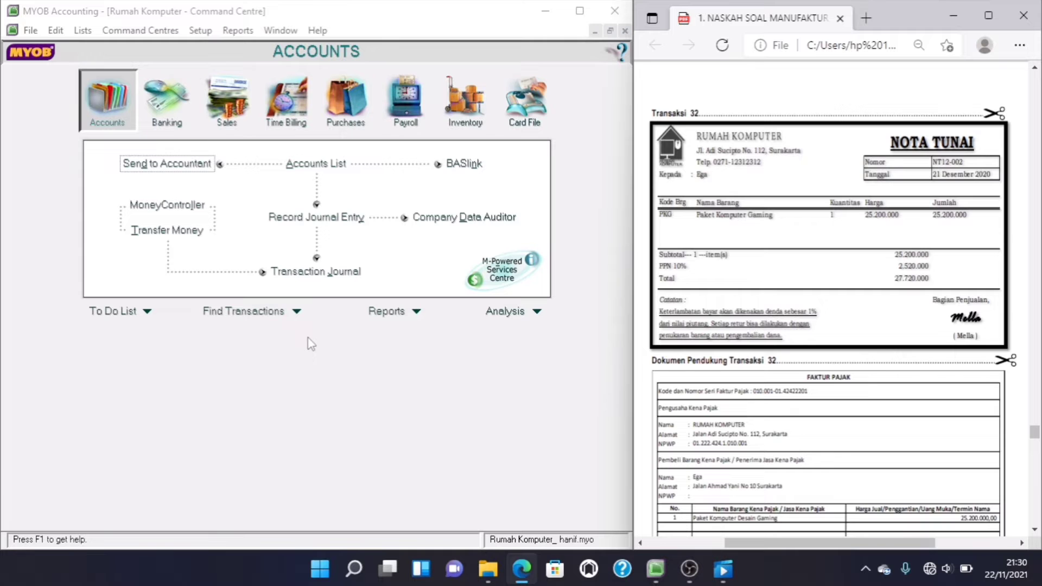
pyautogui.click(200, 30)
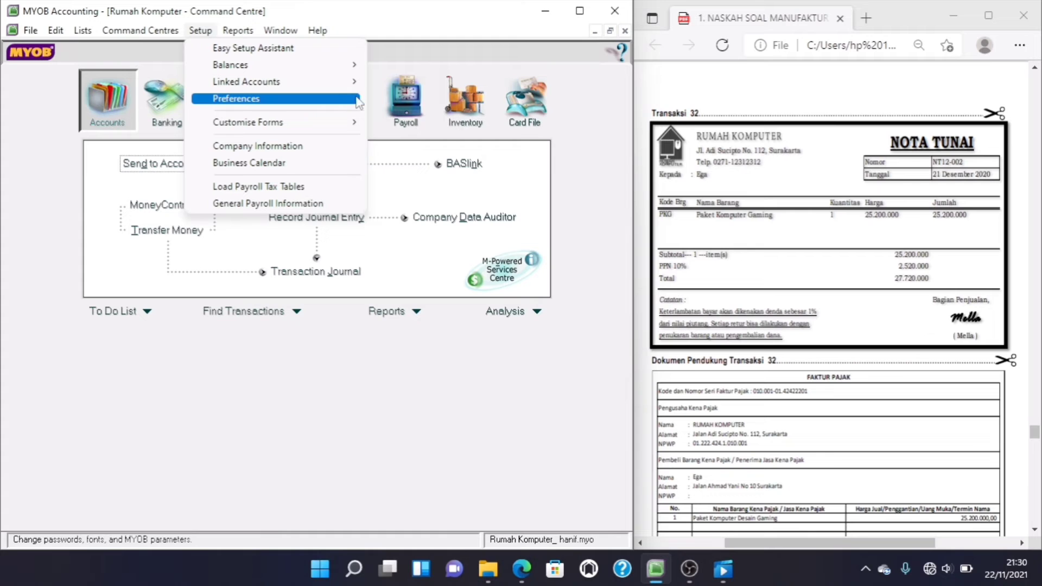
pyautogui.moveTo(337, 82)
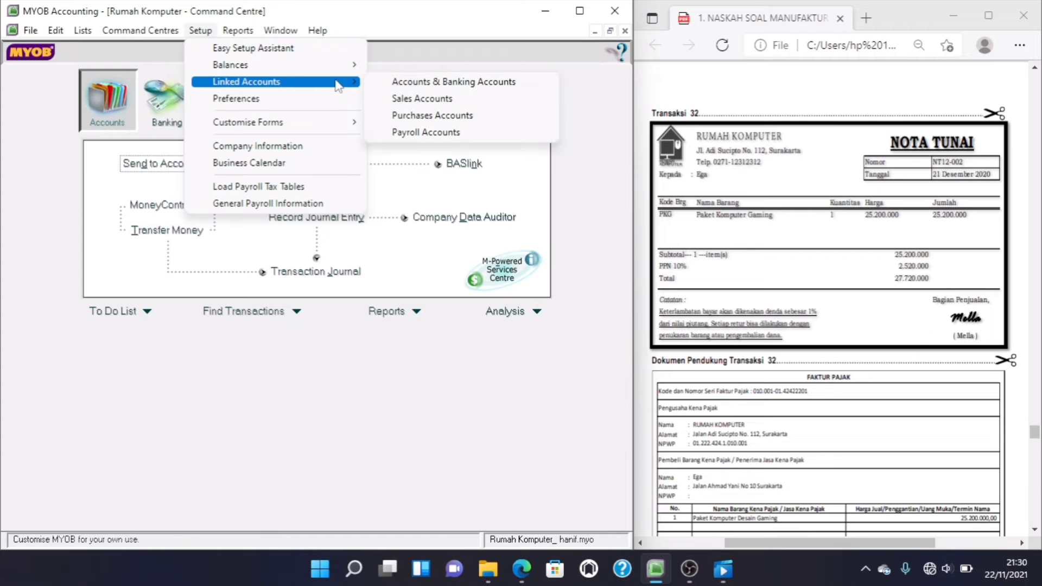
pyautogui.click(395, 99)
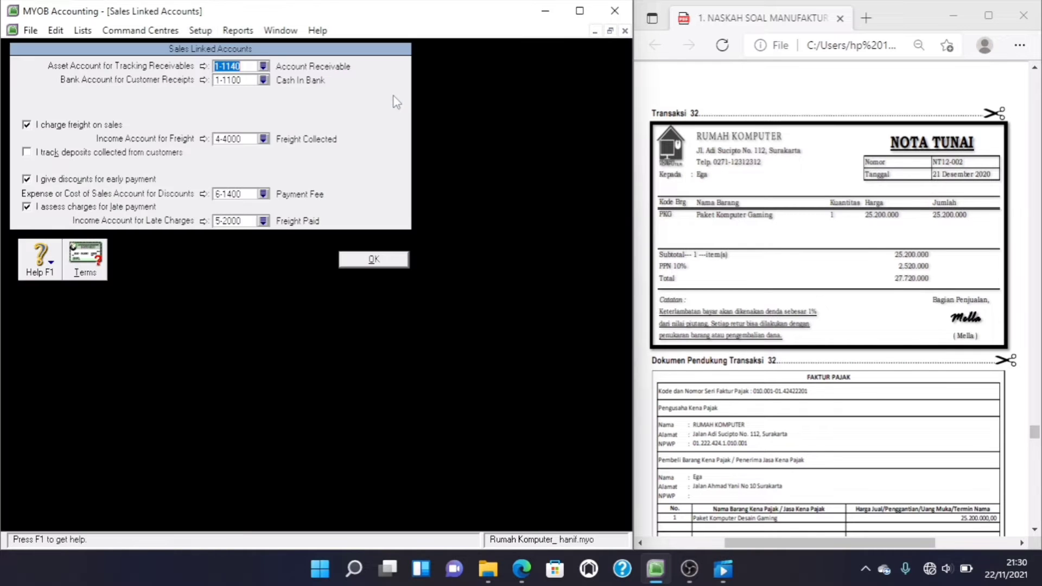
pyautogui.click(263, 80)
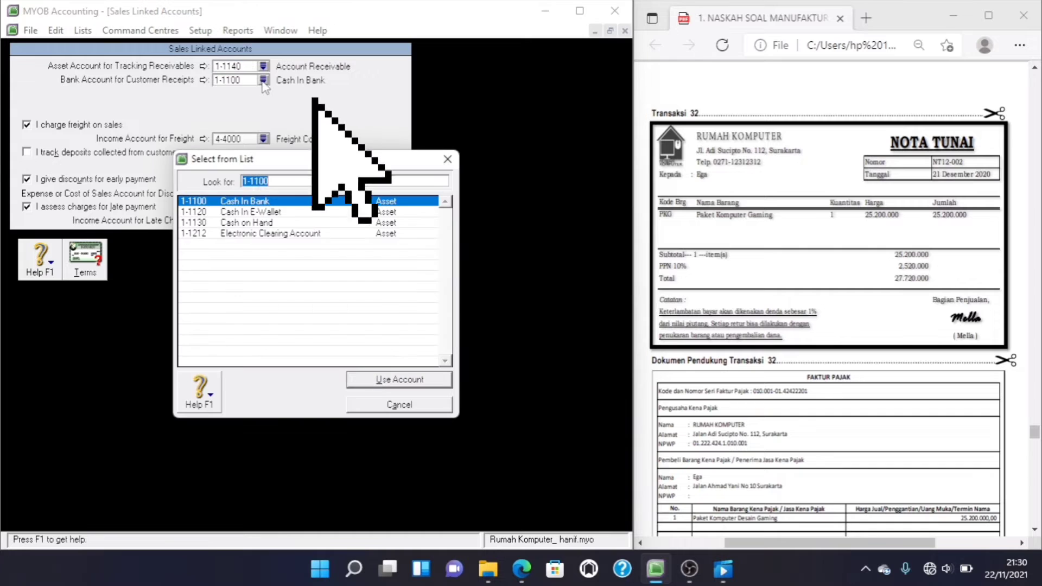
pyautogui.doubleClick(260, 223)
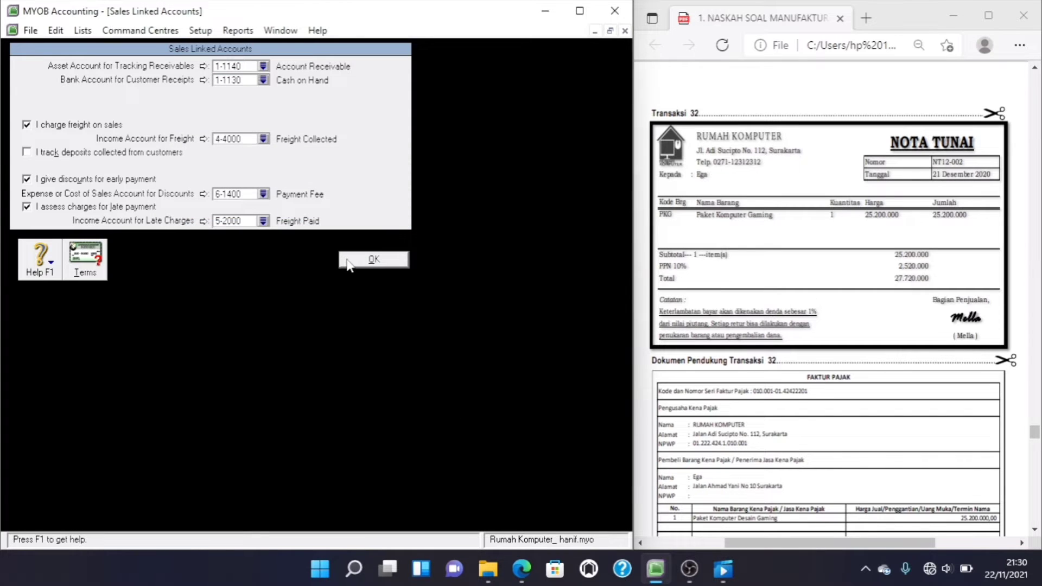
pyautogui.click(347, 266)
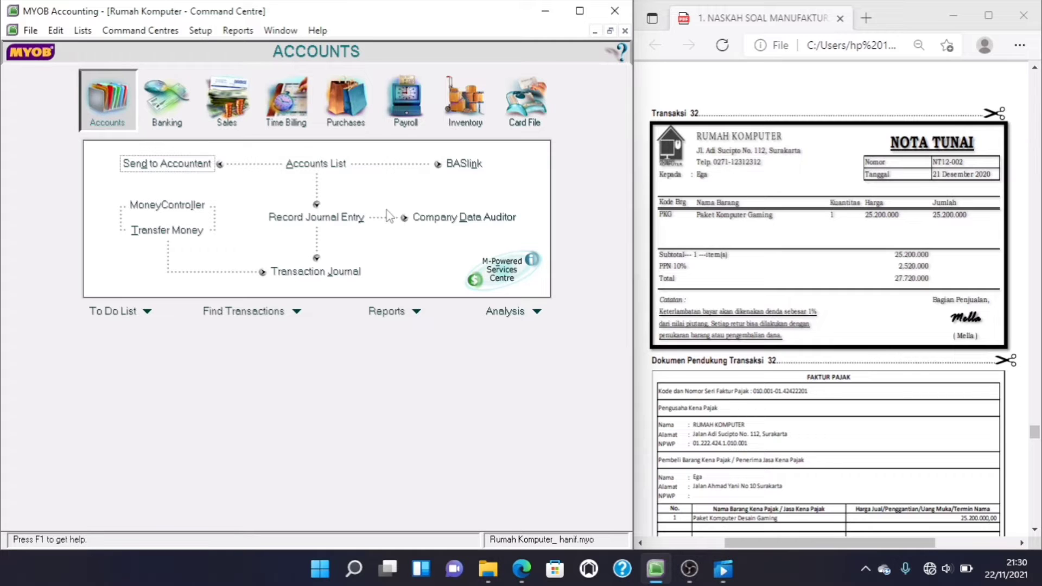
# Step: Start a new sales invoice and create a customer card named PENJUALAN TUNAI with card ID C-005
pyautogui.click(249, 114)
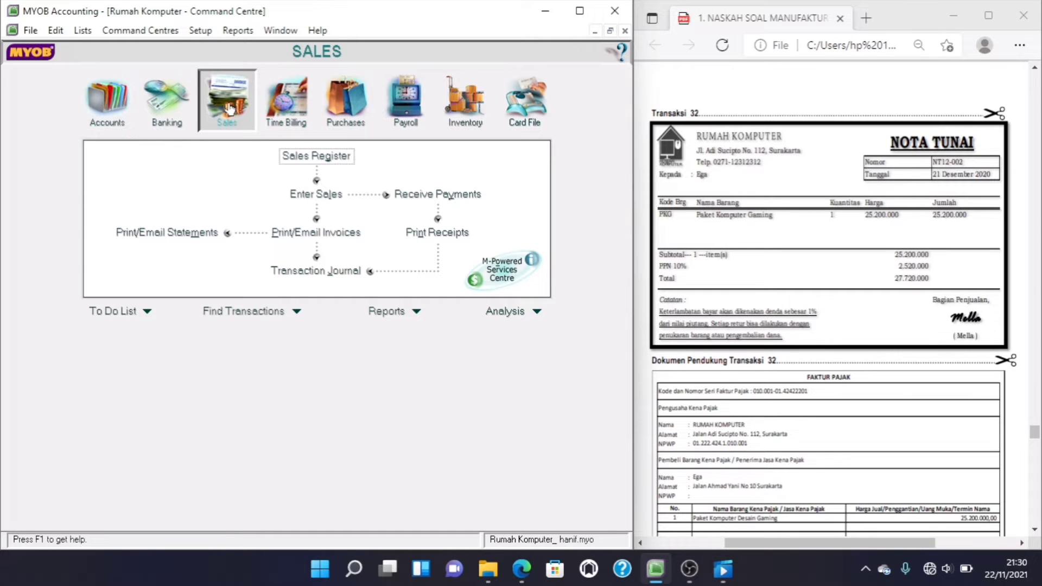
pyautogui.click(301, 193)
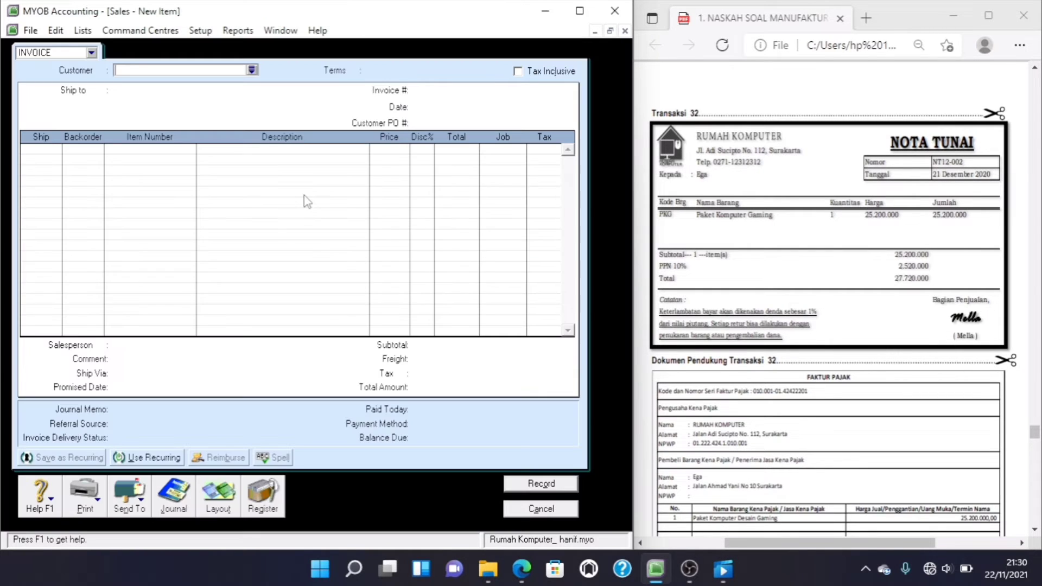
pyautogui.click(252, 71)
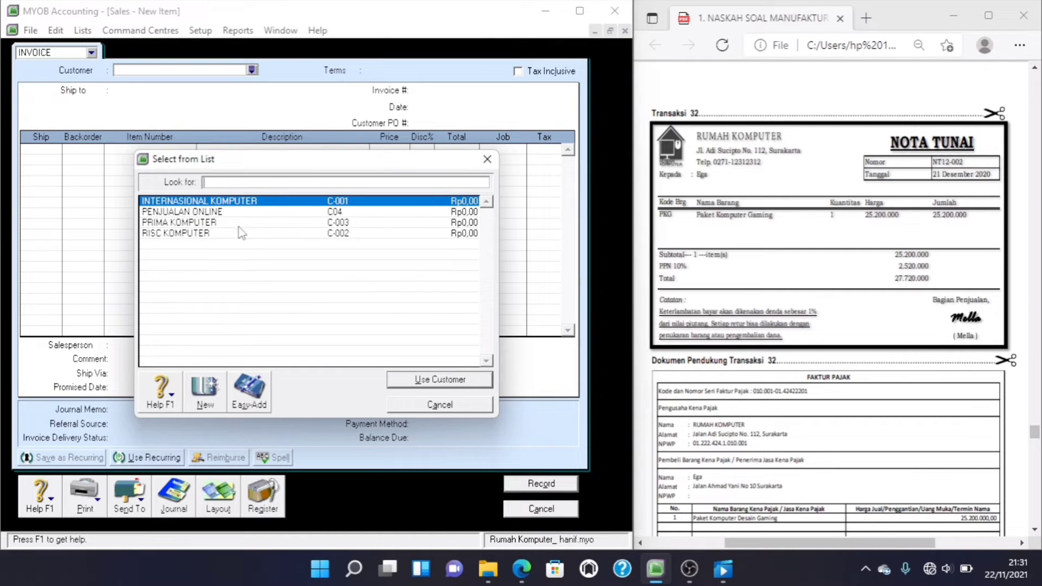
pyautogui.click(206, 387)
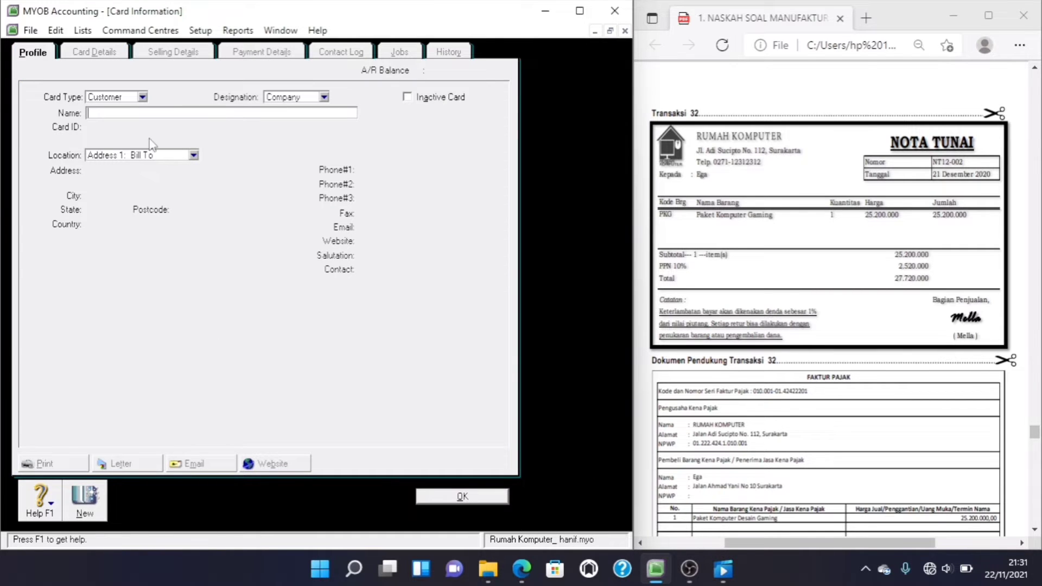
pyautogui.write('PENJUALAN TUNAI')
pyautogui.press('Tab')
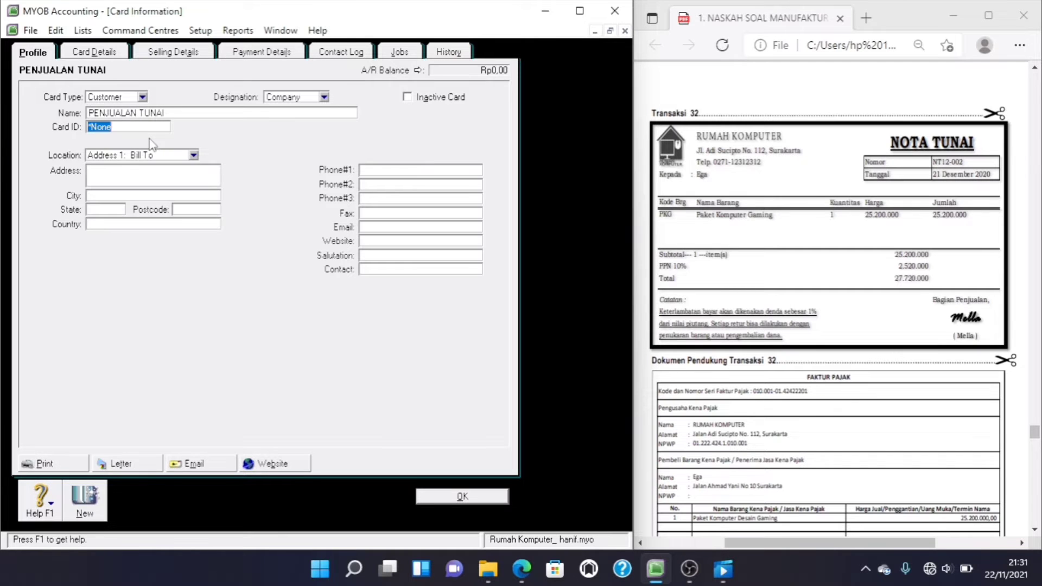
pyautogui.write('C-005')
# Step: Set the new customer's sale layout to Item and payment terms to C.O.D., and save the card
pyautogui.click(172, 57)
pyautogui.click(252, 98)
pyautogui.click(235, 131)
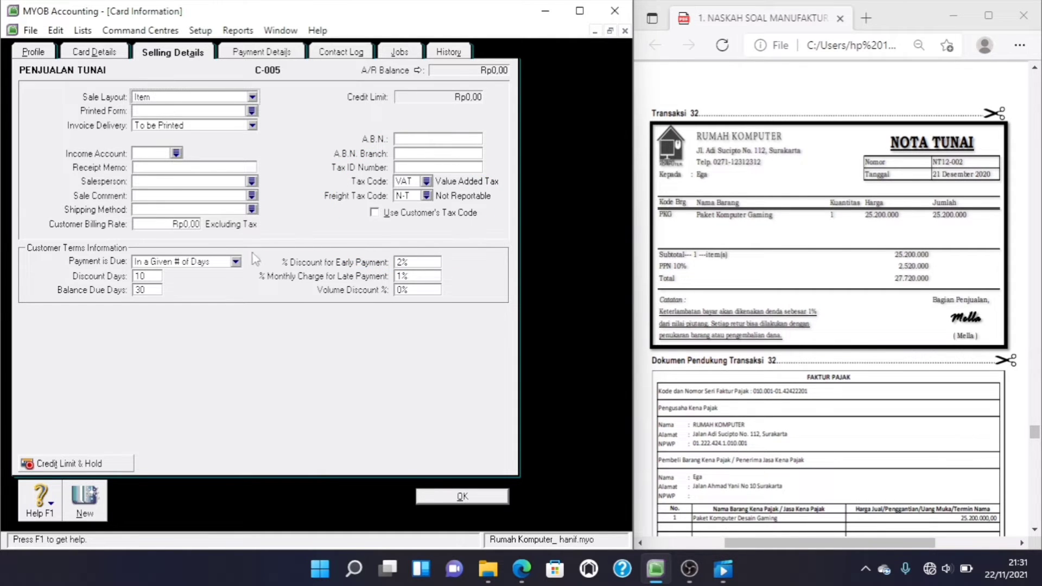
pyautogui.click(236, 262)
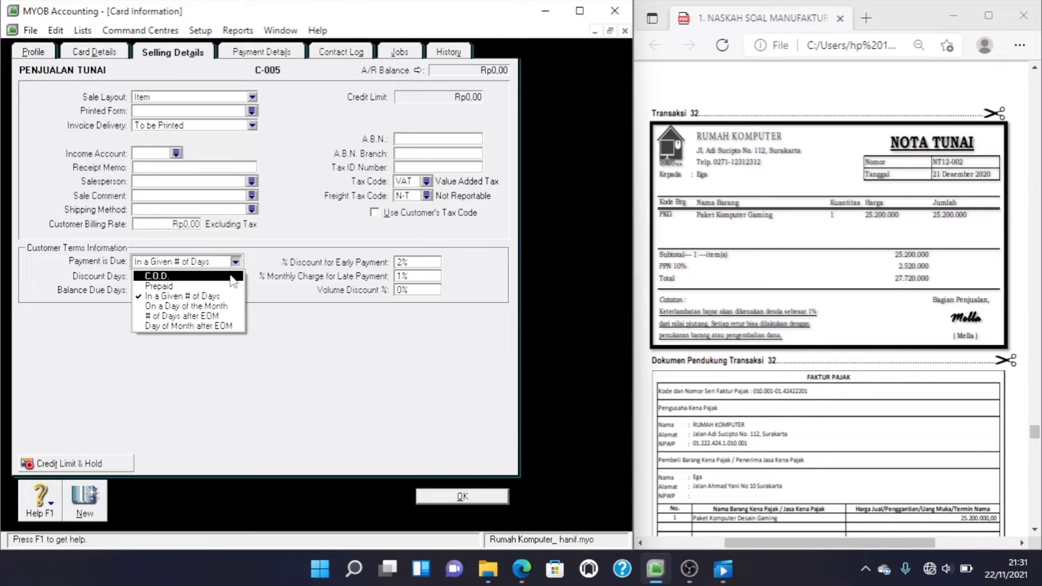
pyautogui.click(234, 276)
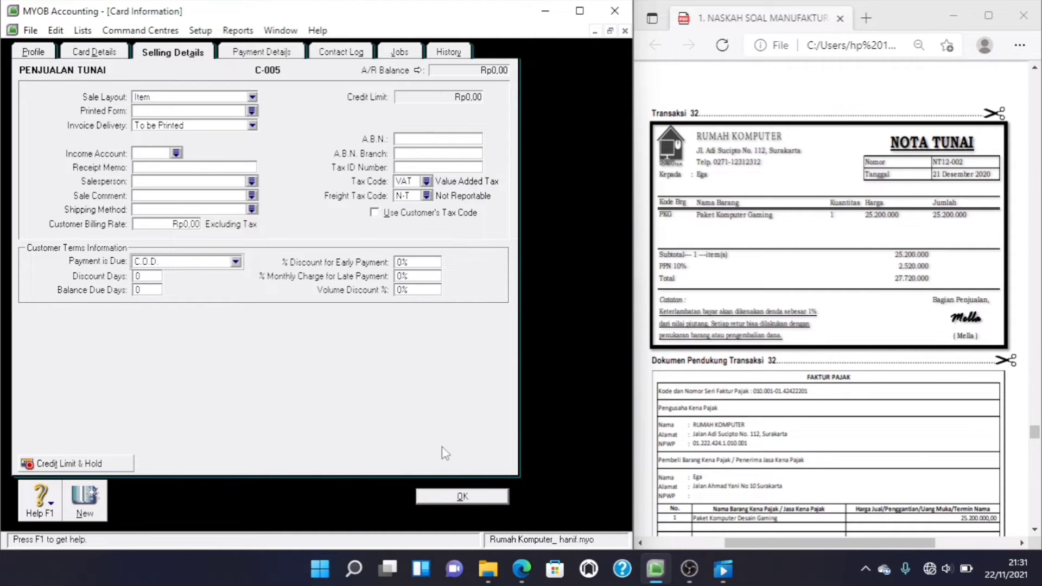
pyautogui.click(462, 496)
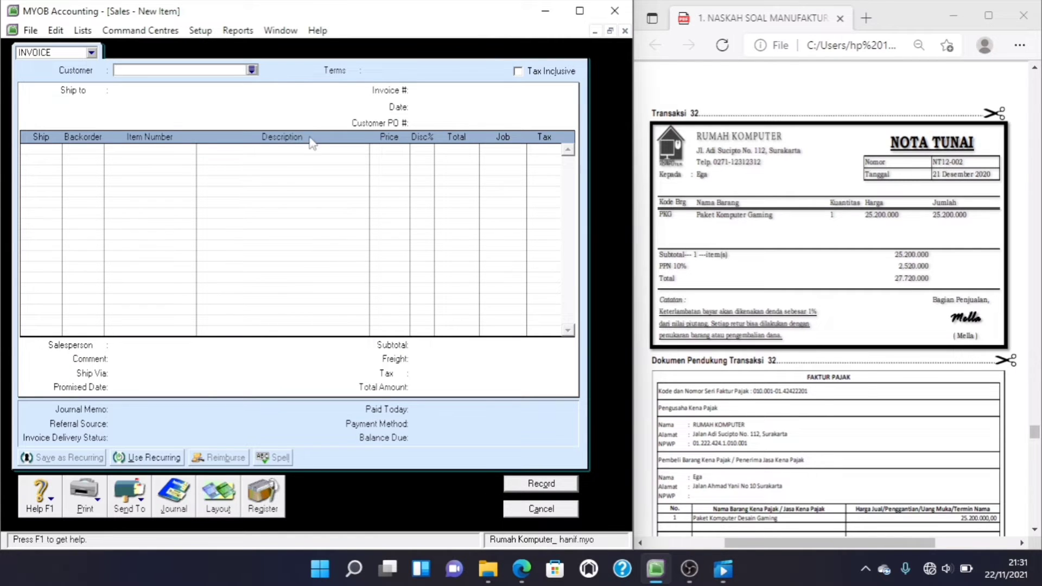
# Step: Select PENJUALAN TUNAI as the invoice customer, add the buyer's name to the shipping address, and set the invoice number to NT12-02
pyautogui.click(252, 69)
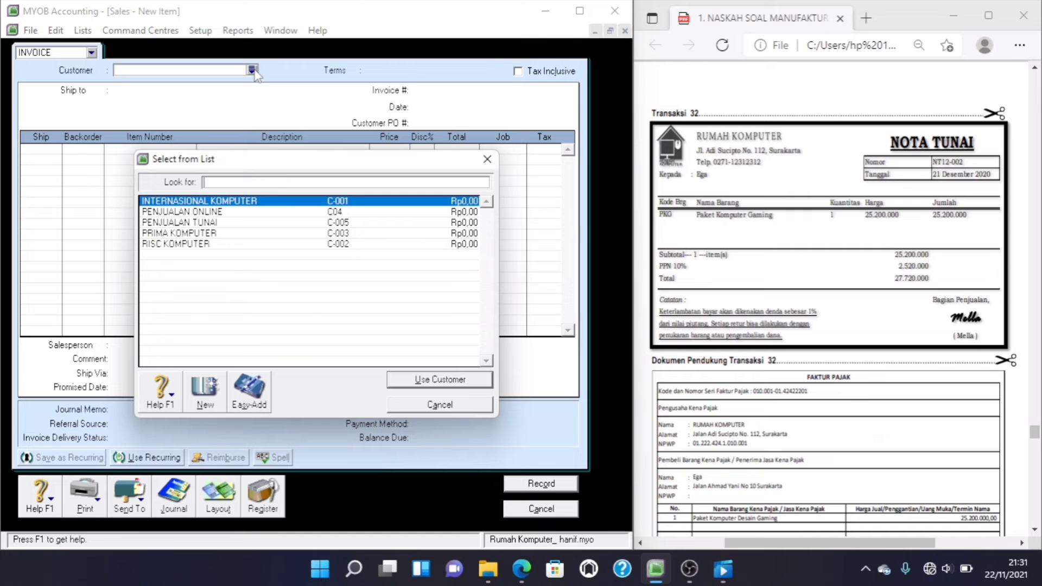
pyautogui.doubleClick(296, 224)
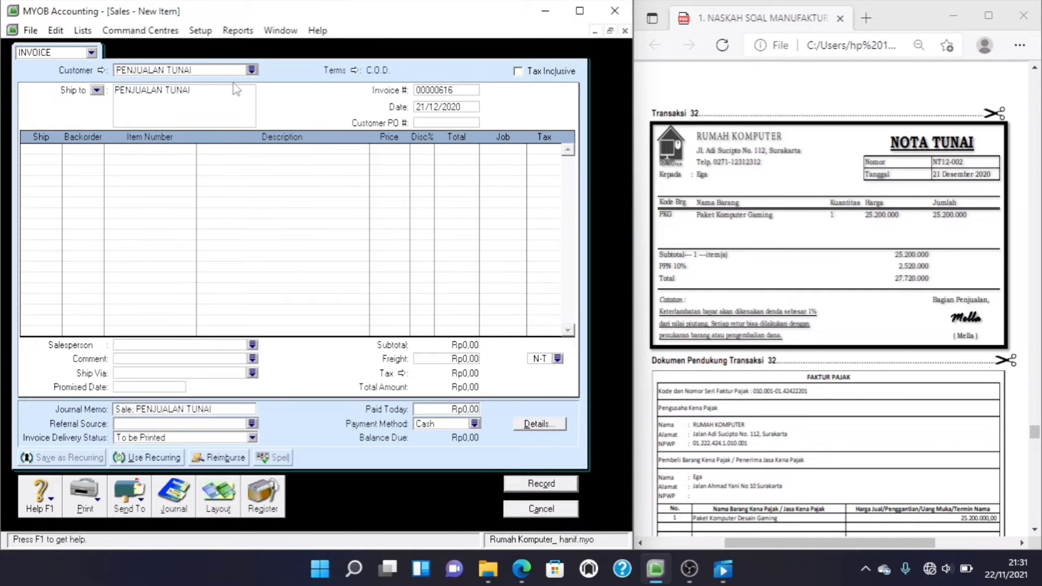
pyautogui.click(199, 88)
pyautogui.click(199, 88)
pyautogui.click(419, 91)
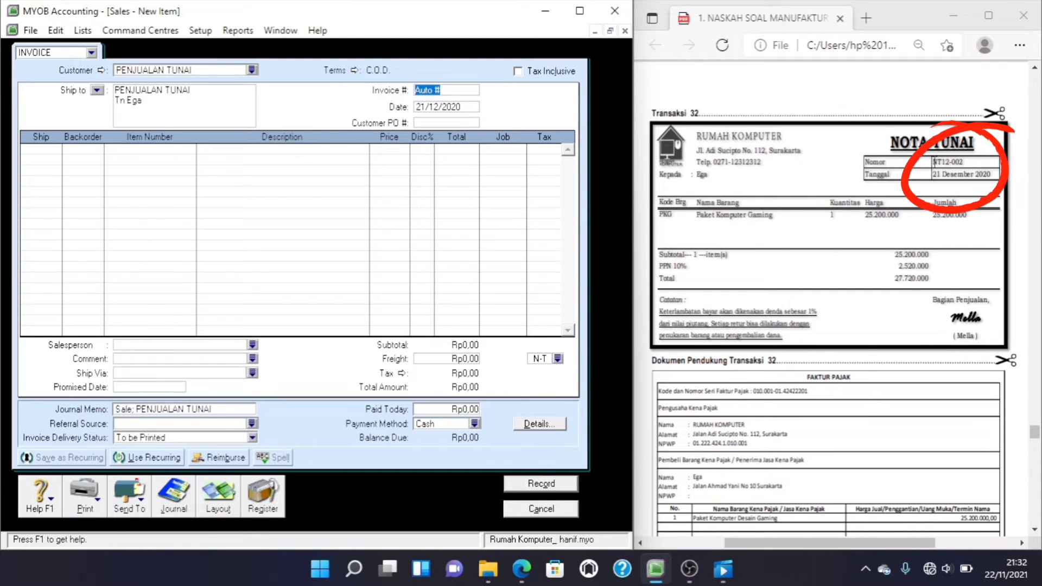
pyautogui.write('NT12-02')
pyautogui.press('Tab')
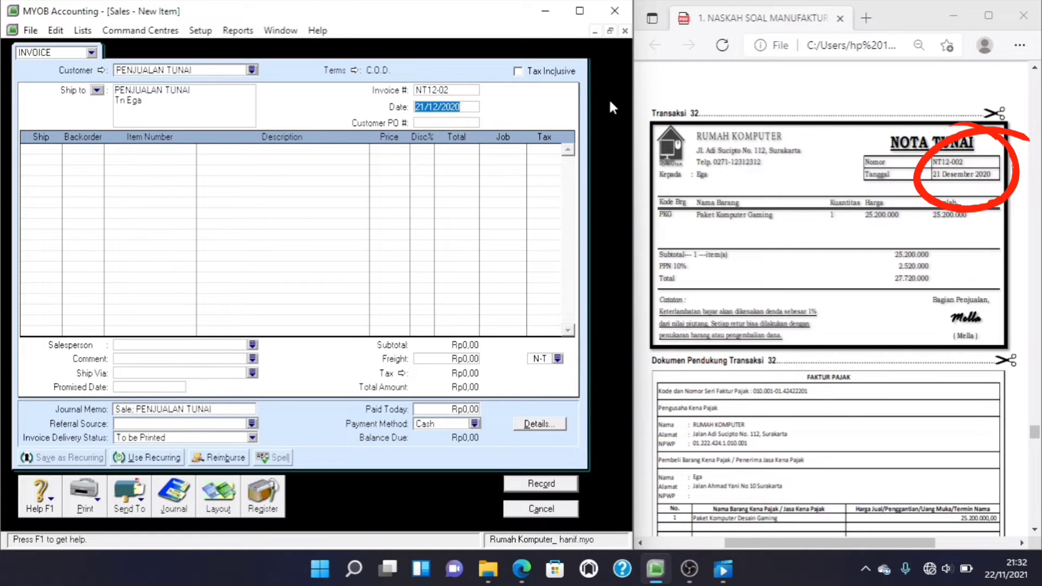
# Step: Add an invoice line for 1 unit of PKG (PAKET KOMPUTER GAMING) at a price of Rp25.200.000, keeping the invoice date 21/12/2020
pyautogui.press('Tab')
pyautogui.press('Tab')
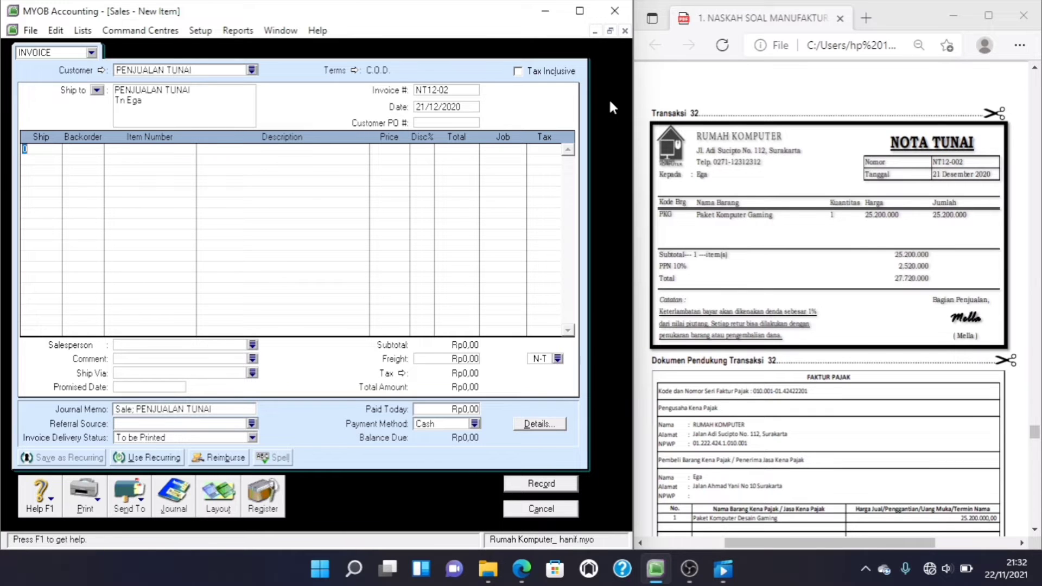
pyautogui.write('1')
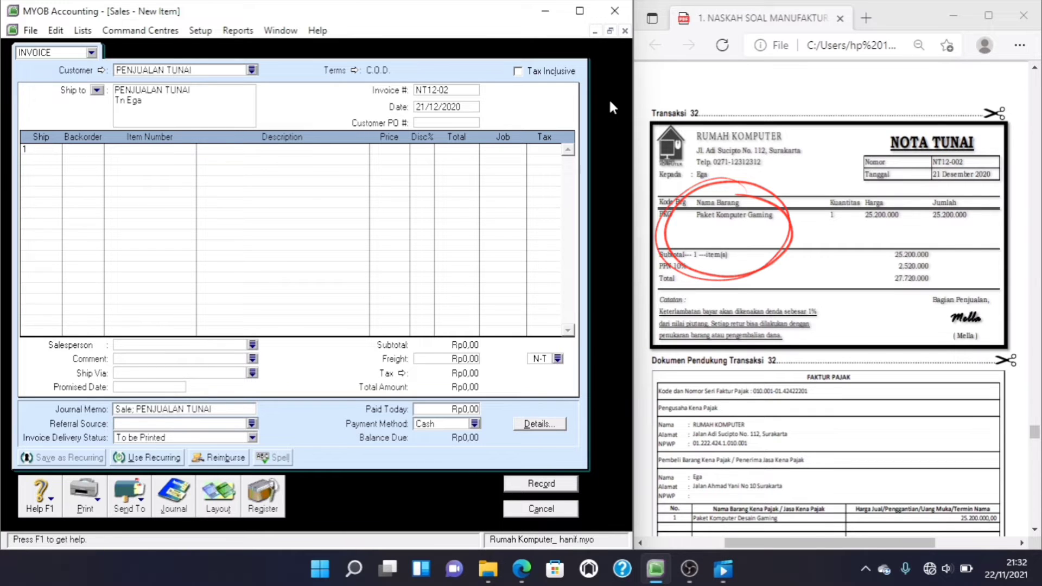
pyautogui.press('Tab')
pyautogui.press('Tab')
pyautogui.press('Tab')
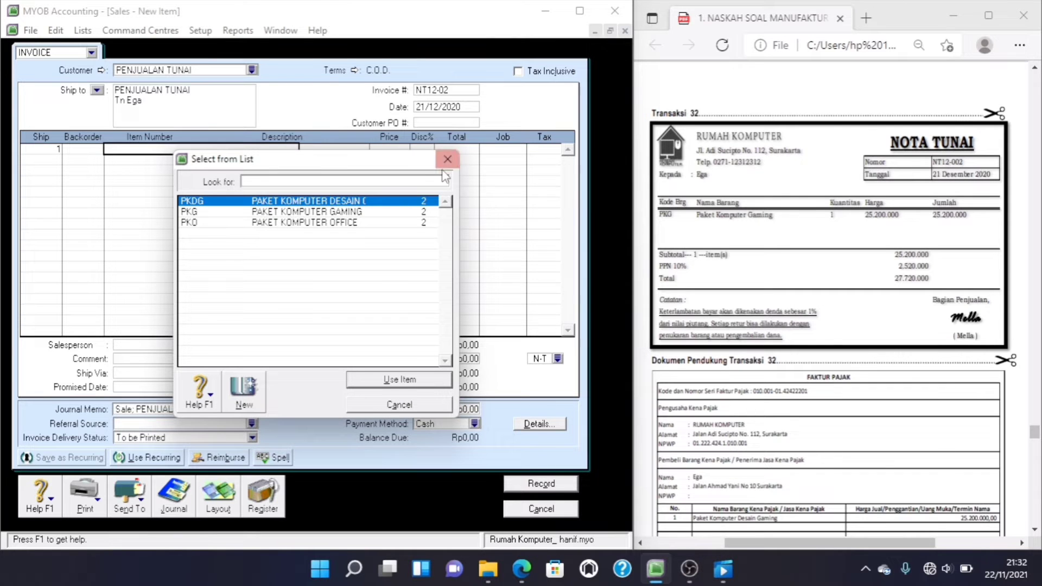
pyautogui.write('PKG')
pyautogui.doubleClick(383, 211)
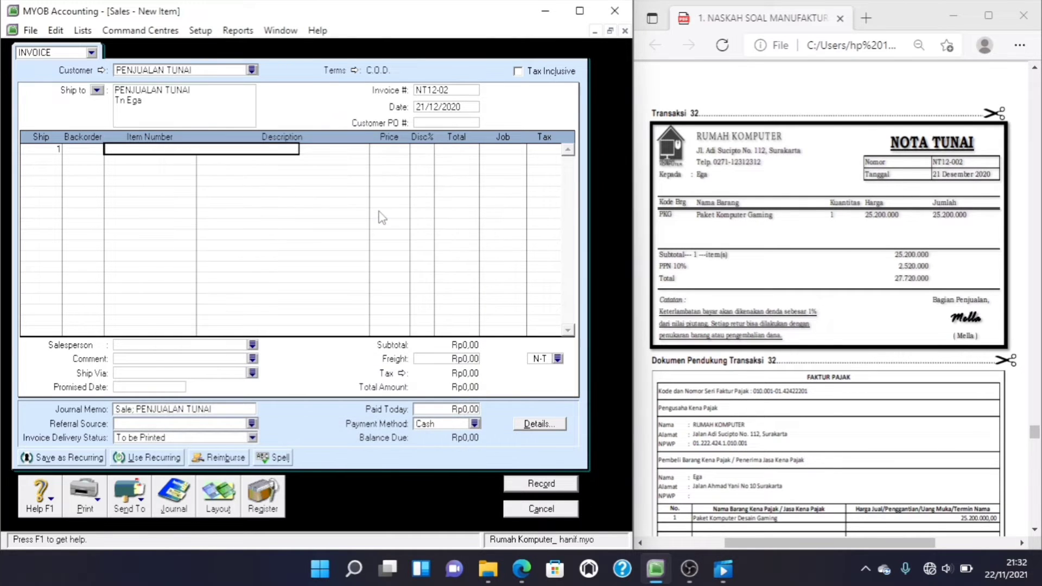
pyautogui.write('2')
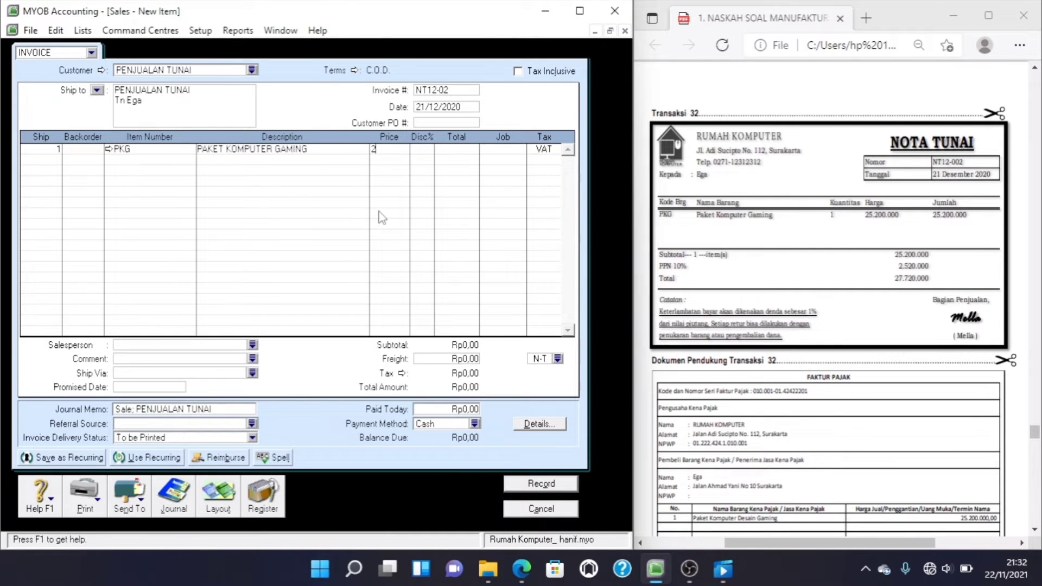
pyautogui.write('5200000')
pyautogui.press('Tab')
pyautogui.press('Tab')
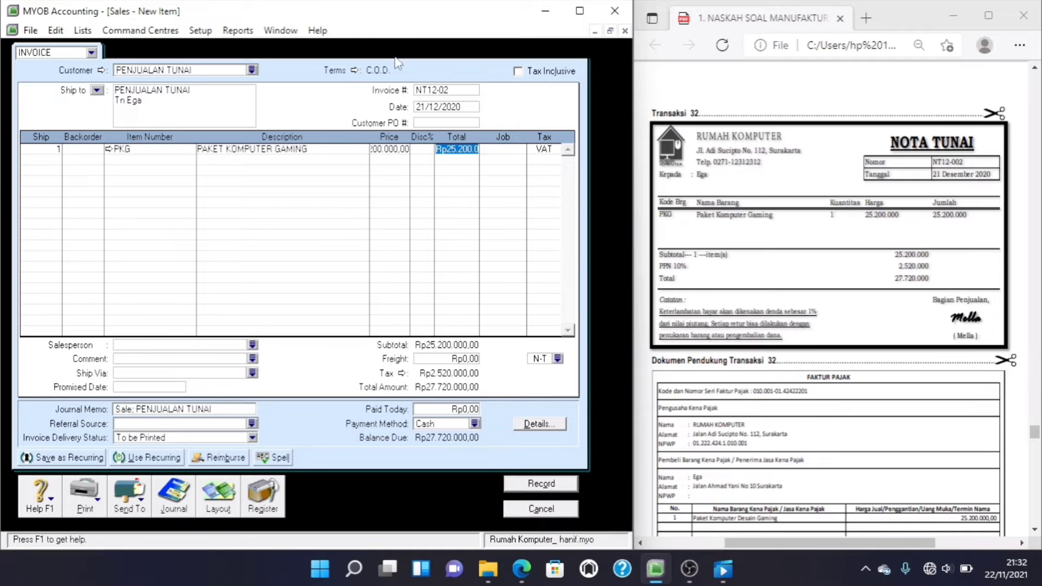
# Step: Set the invoice's amount paid today to Rp27.720.000
pyautogui.click(455, 407)
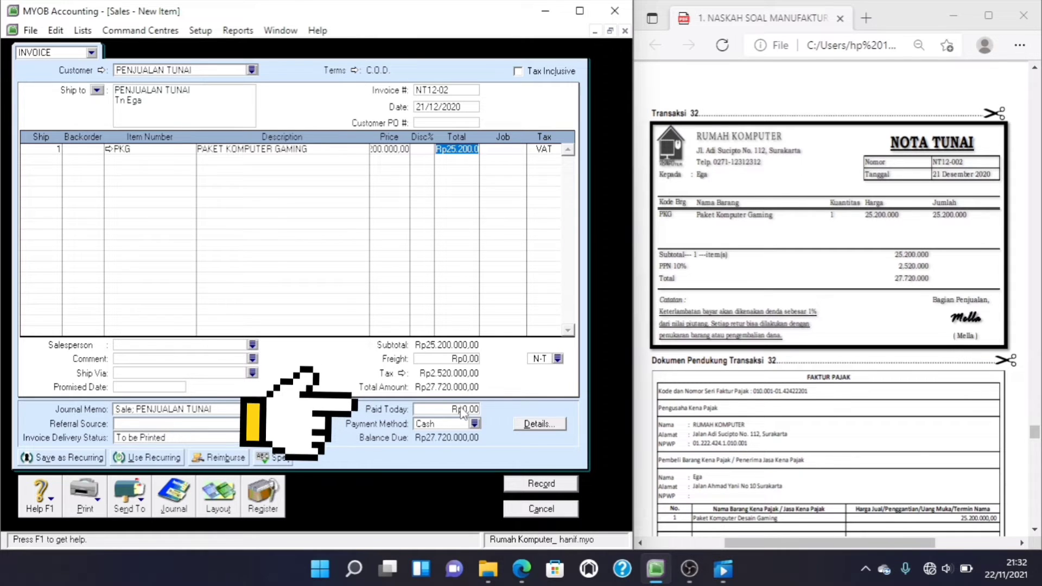
pyautogui.write('2')
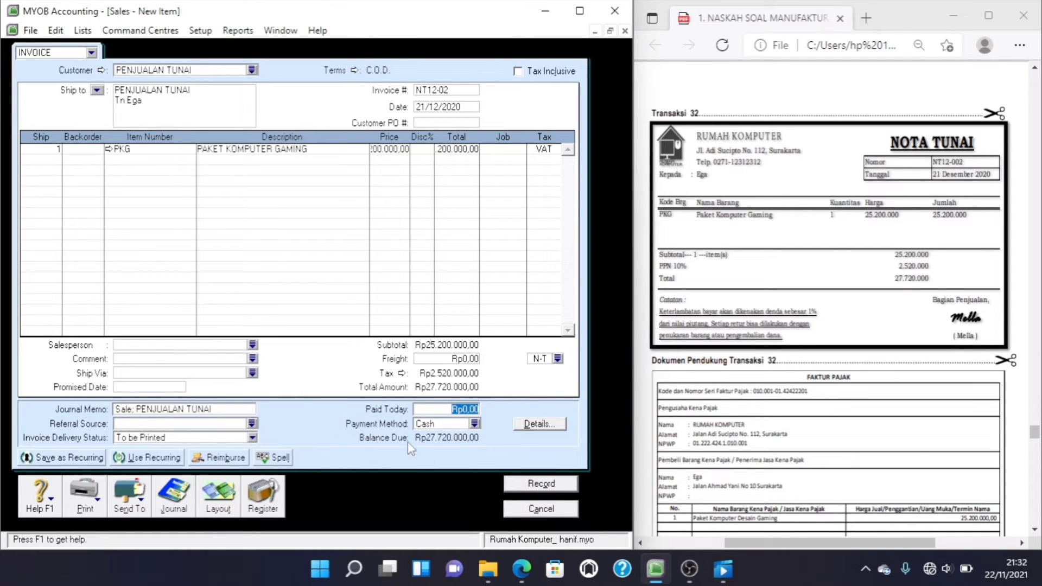
pyautogui.write('7720000')
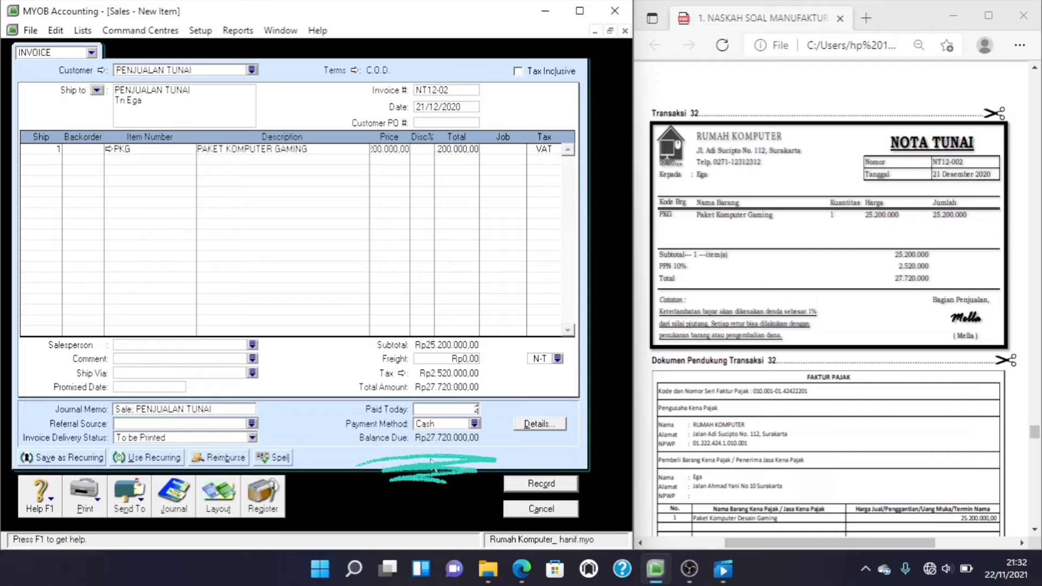
pyautogui.press('Tab')
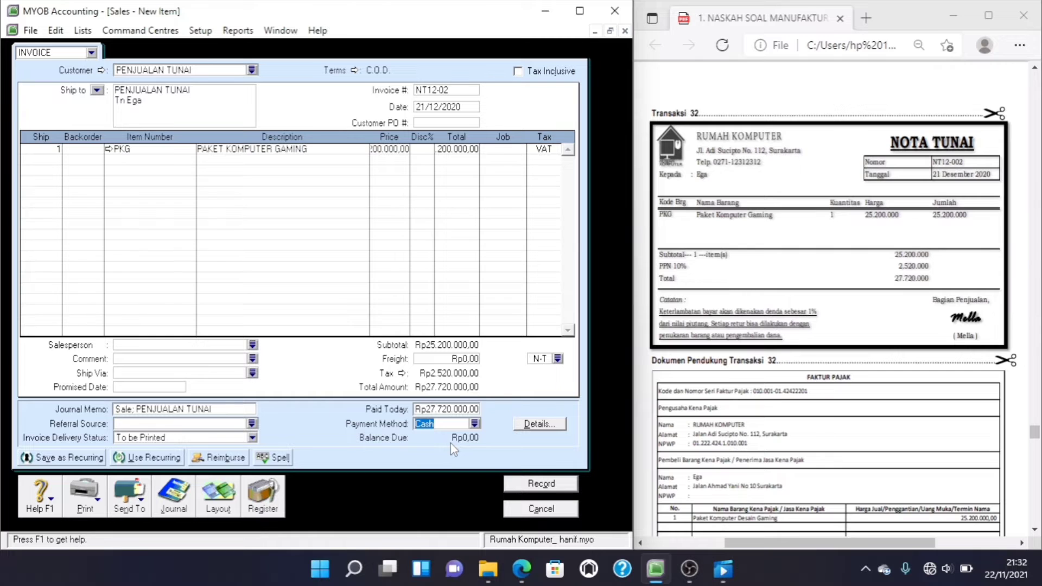
# Step: Review the journal recap of the PENJUALAN TUNAI sale, and record the invoice
pyautogui.hotkey('ctrl', 'r')
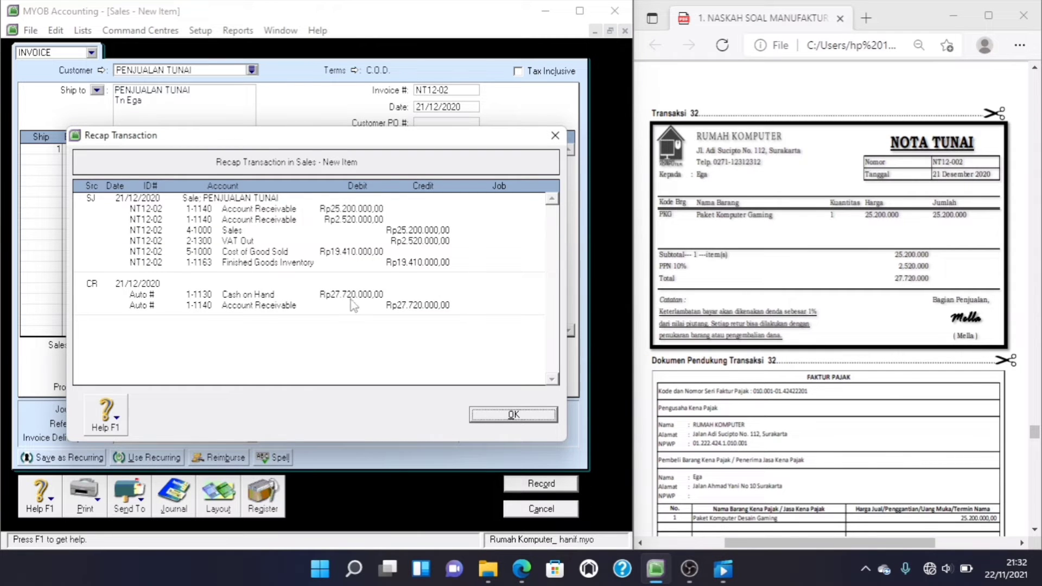
pyautogui.click(496, 414)
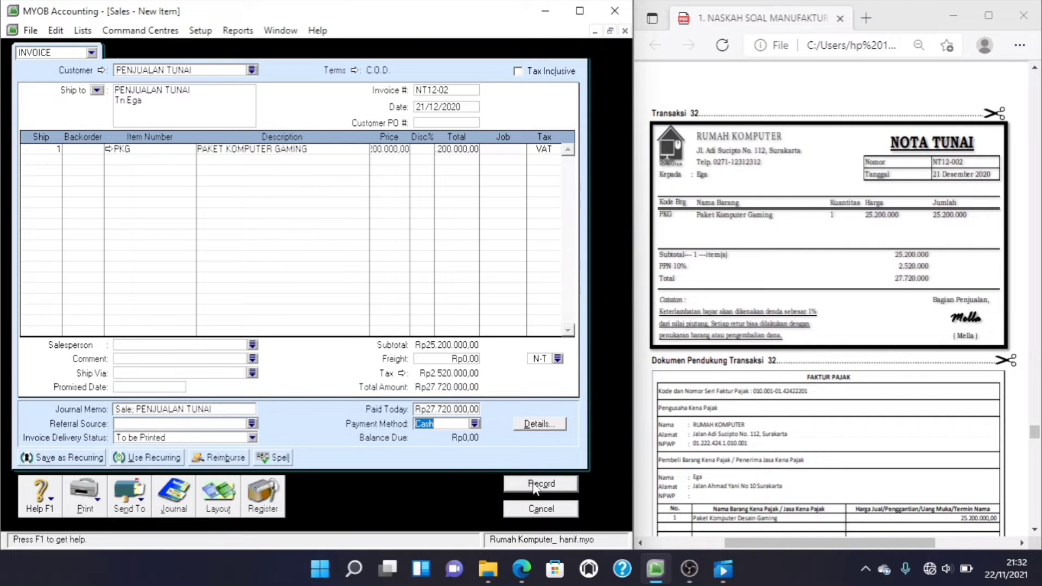
pyautogui.click(535, 486)
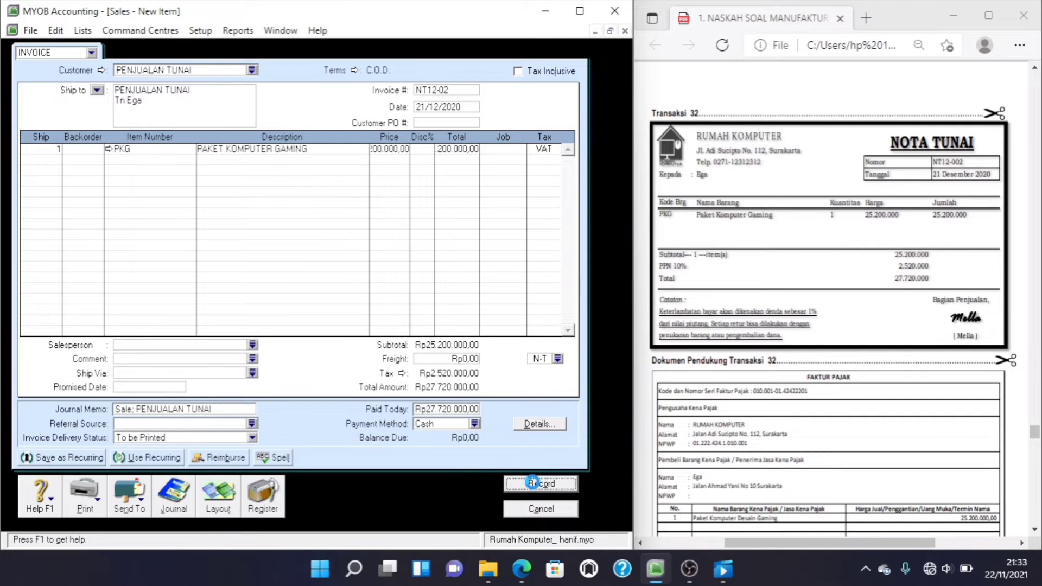
pyautogui.click(539, 510)
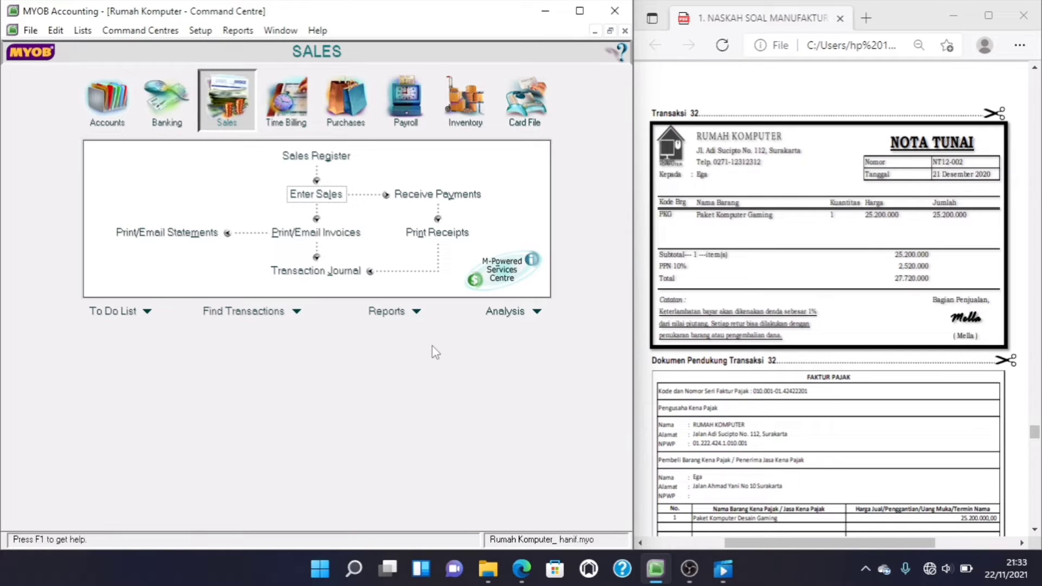
# Step: Set the linked bank account for customer receipts back to 1-1100 Cash In Bank
pyautogui.click(204, 33)
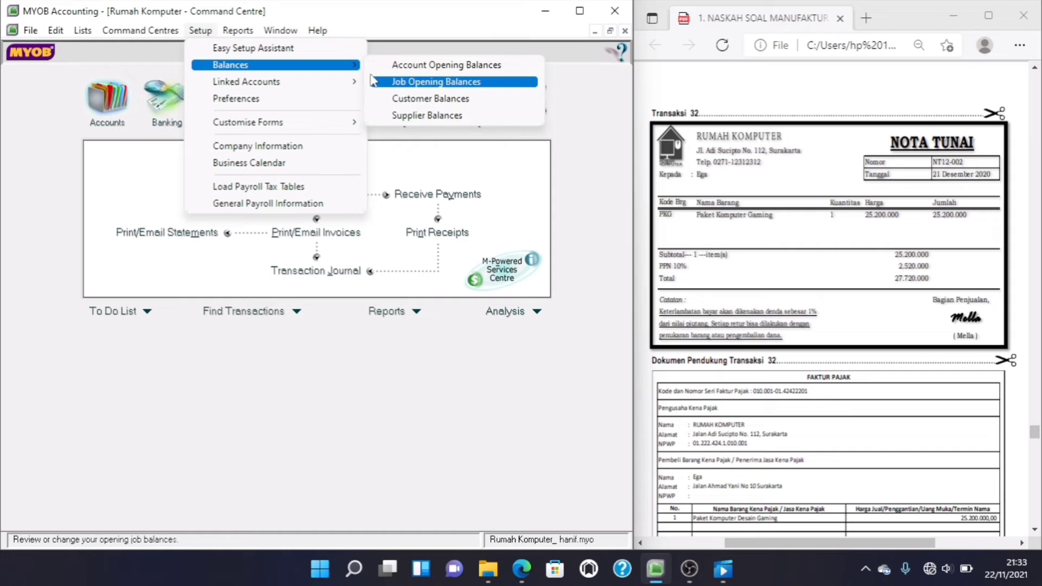
pyautogui.moveTo(360, 90)
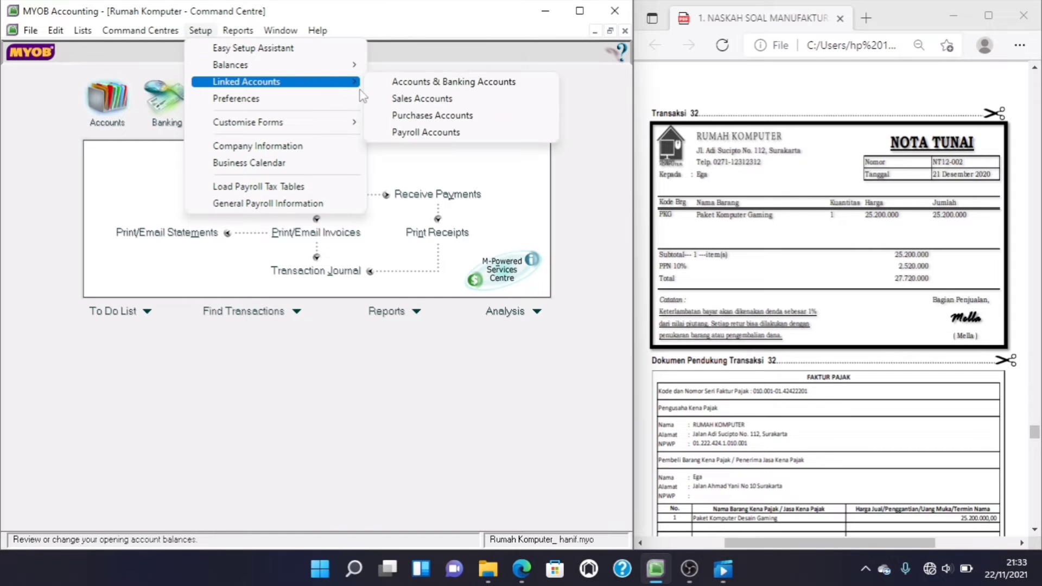
pyautogui.click(397, 104)
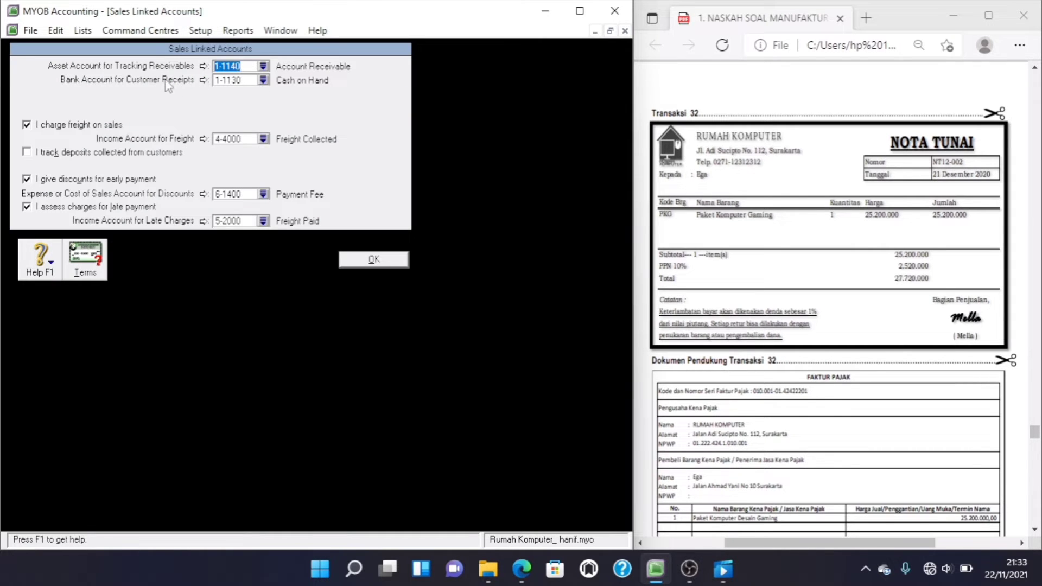
pyautogui.click(263, 80)
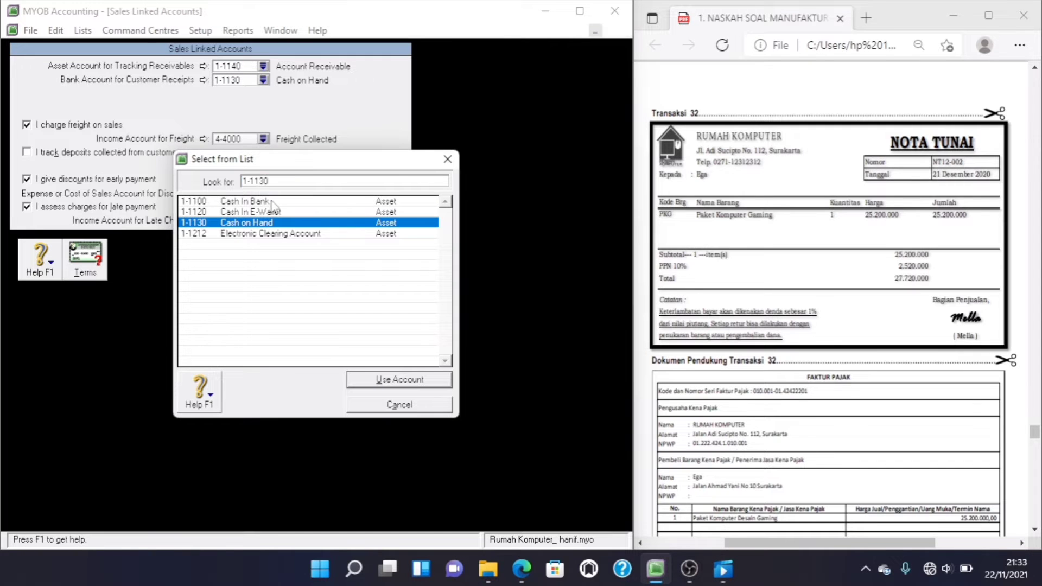
pyautogui.doubleClick(271, 202)
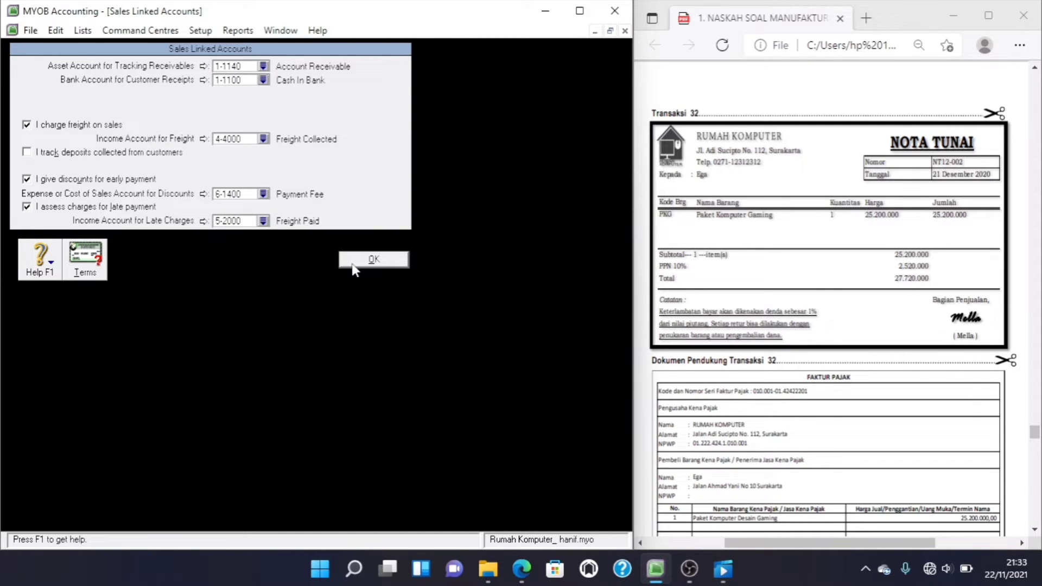
pyautogui.click(352, 264)
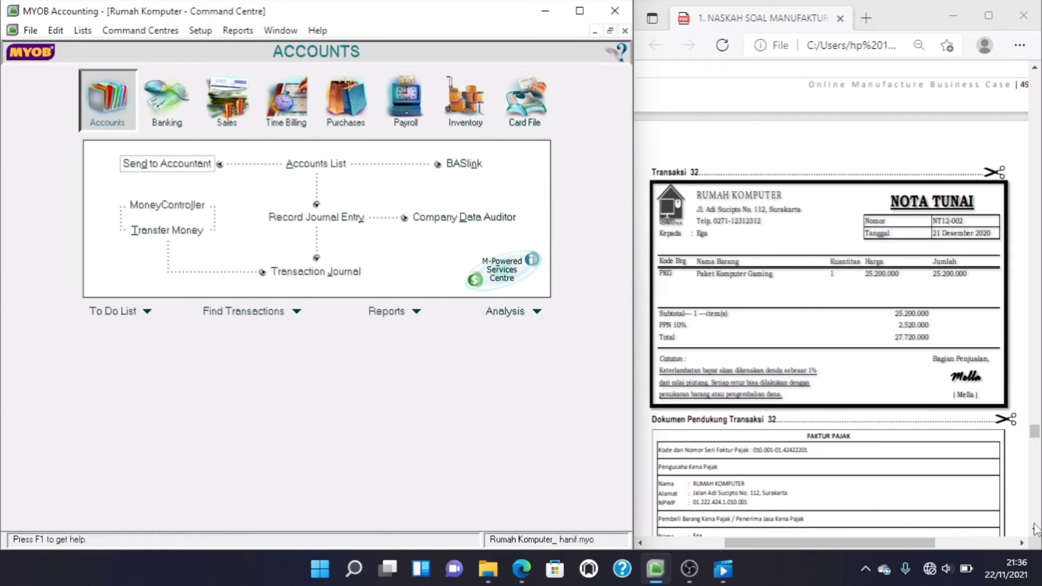
# Step: Go to transaction 33 in the case document and start an inventory adjustment with journal number BPBP/05
pyautogui.click(1035, 528)
pyautogui.click(1035, 529)
pyautogui.click(1035, 529)
pyautogui.click(1035, 529)
pyautogui.click(1035, 529)
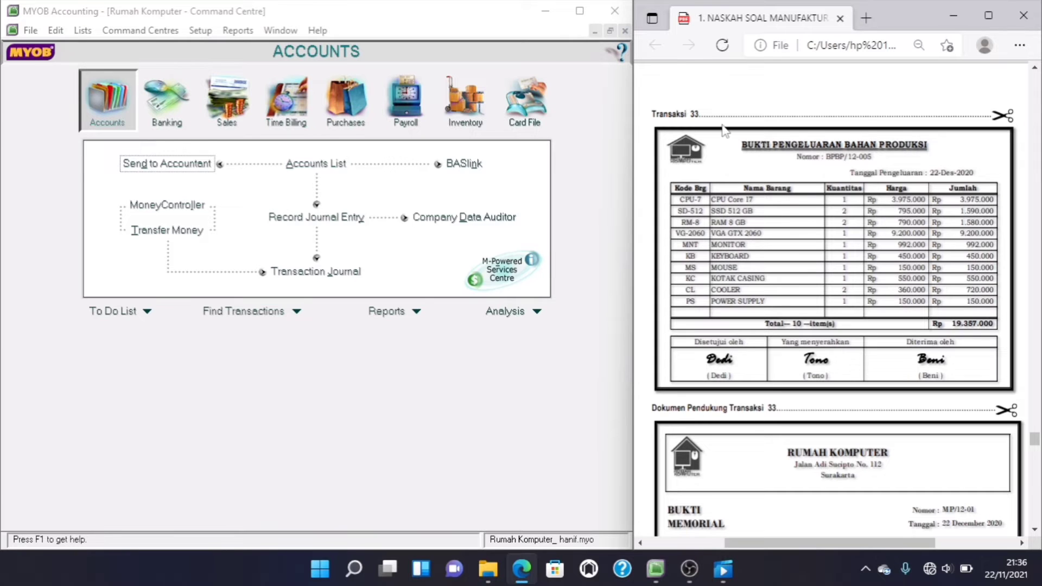
pyautogui.click(470, 111)
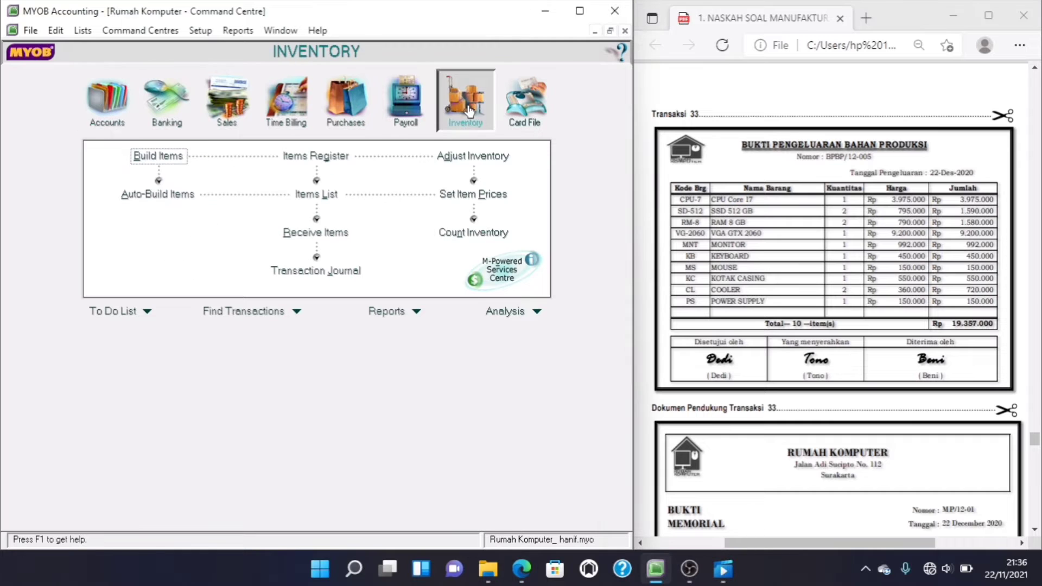
pyautogui.click(473, 157)
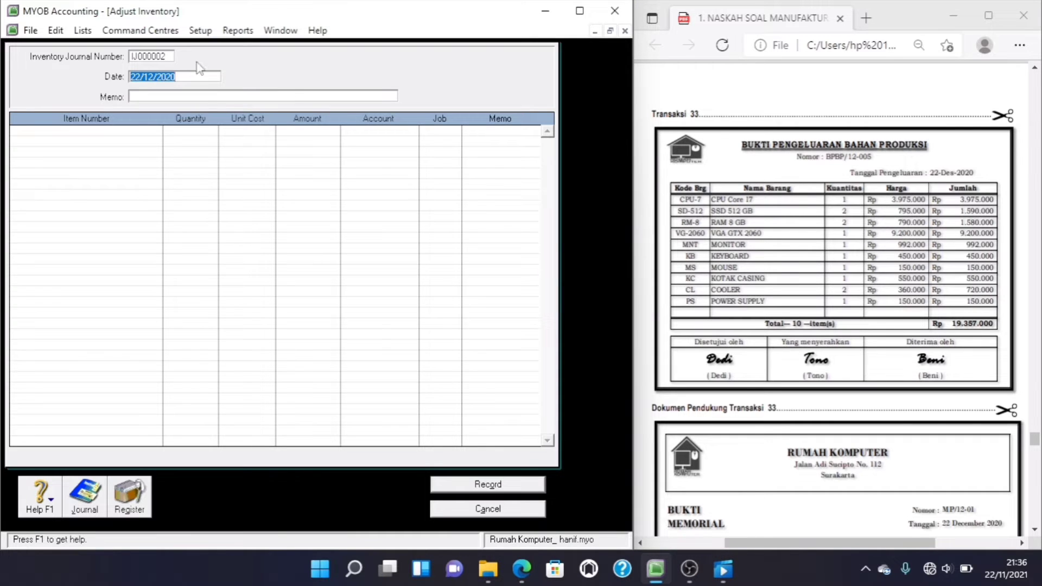
pyautogui.click(157, 57)
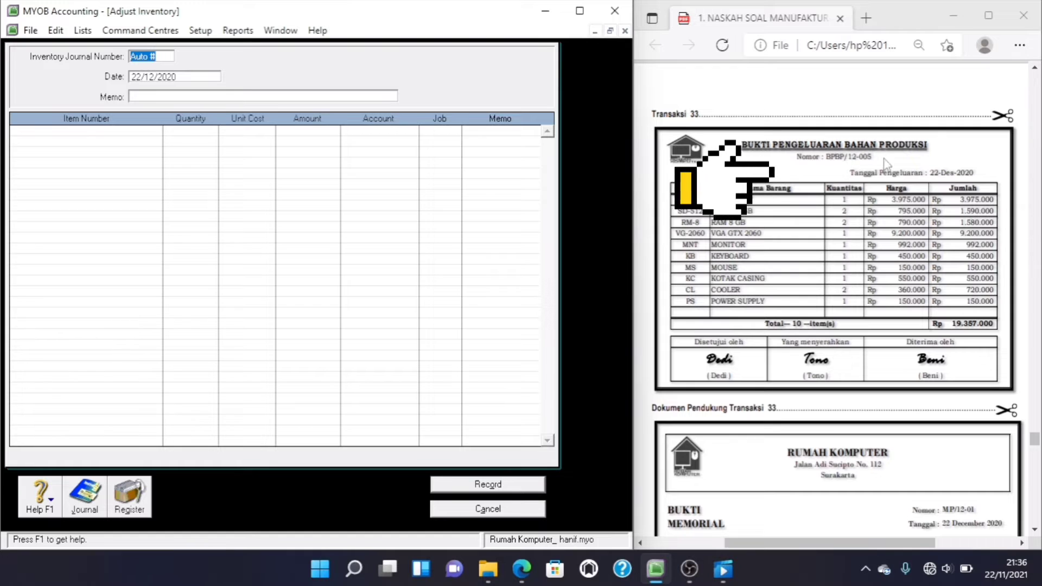
pyautogui.write('BO')
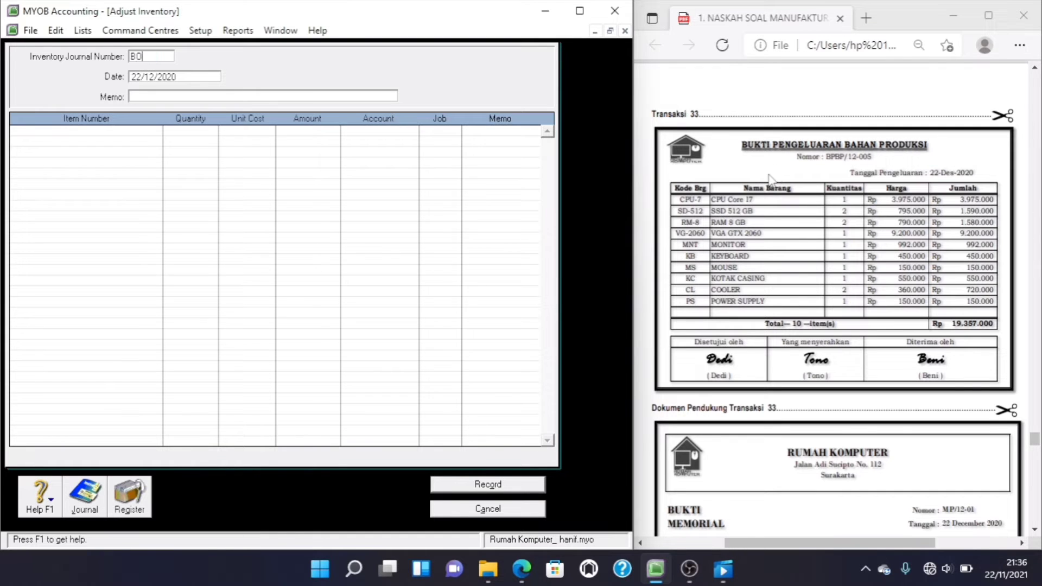
pyautogui.write('BP')
pyautogui.write('/122')
pyautogui.press('Tab')
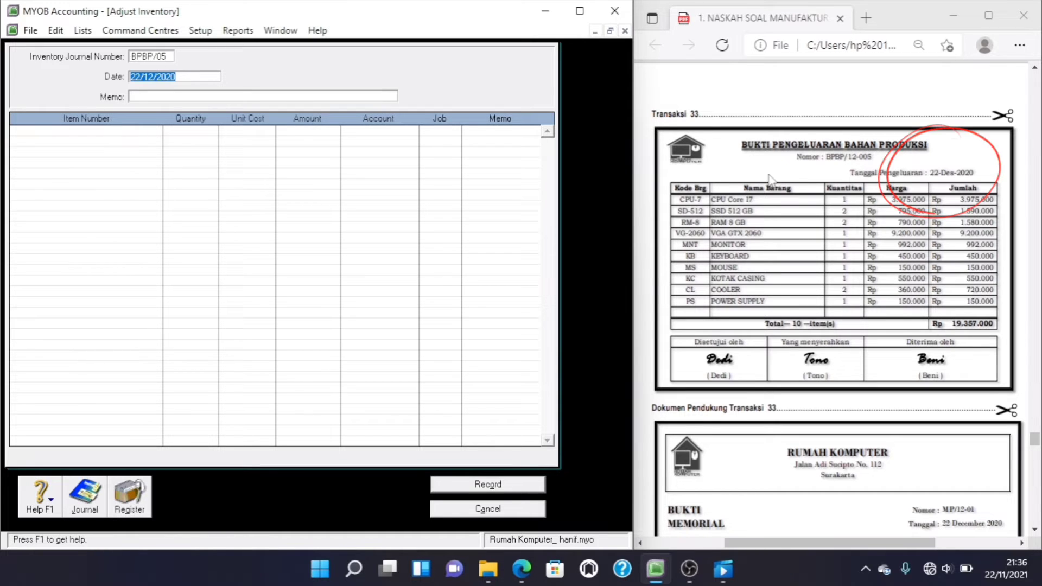
# Step: Date the adjustment 22/12/2020 and enter the memo "Pengakuan bahan baku dan bahan penolong pesanan" followed by the customer's name
pyautogui.write('2')
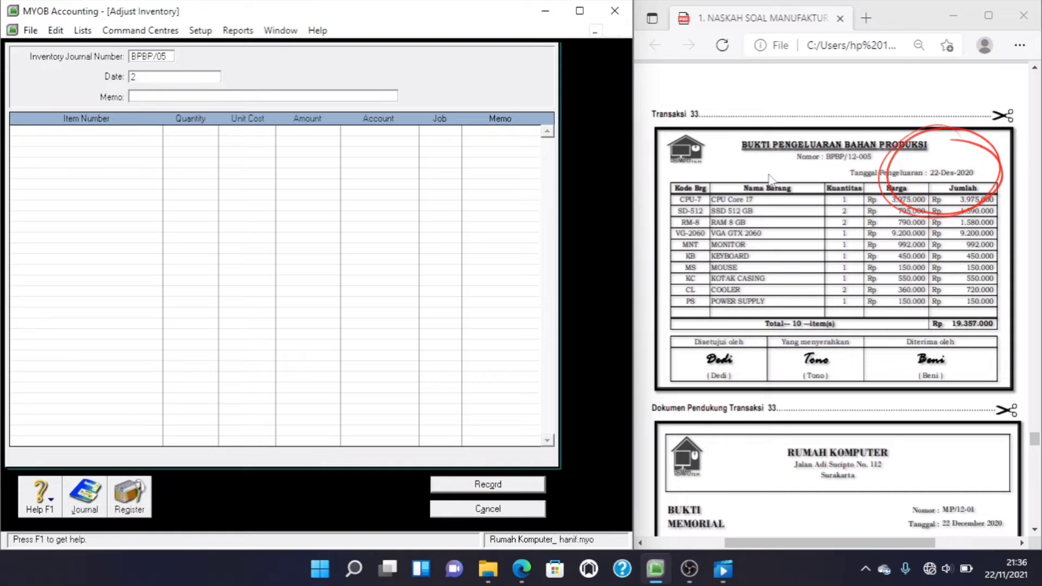
pyautogui.write('2/12/2020')
pyautogui.press('Tab')
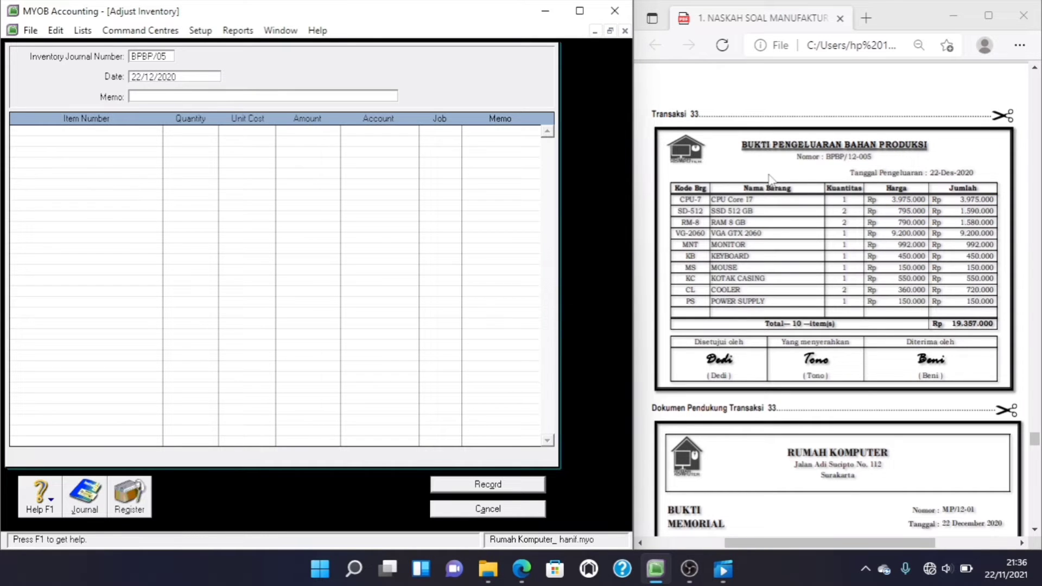
pyautogui.write('Pengakuan bahan baku dan bahan penolong')
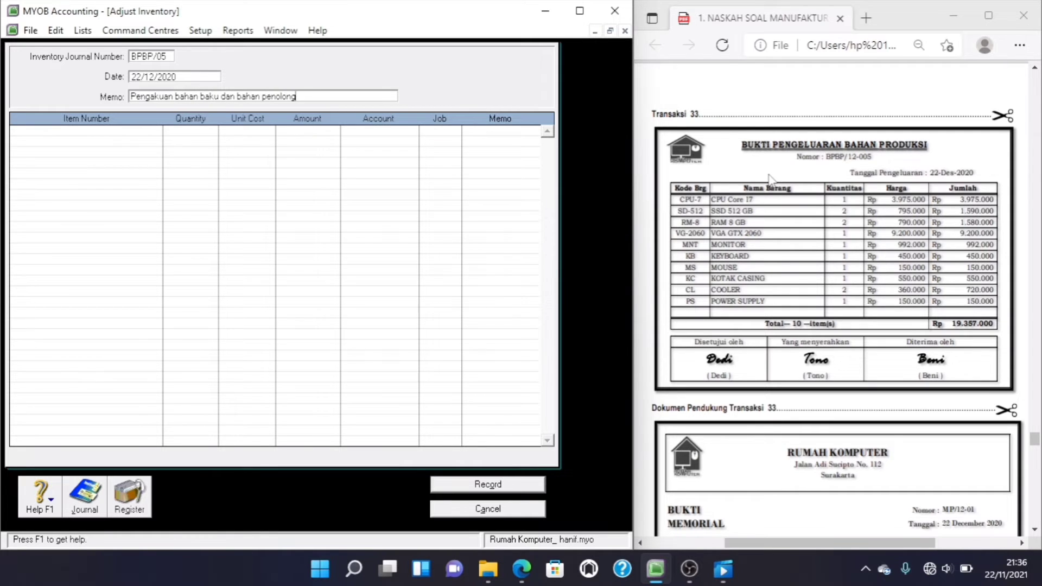
pyautogui.write(' pesanan Tn Ega')
pyautogui.press('Tab')
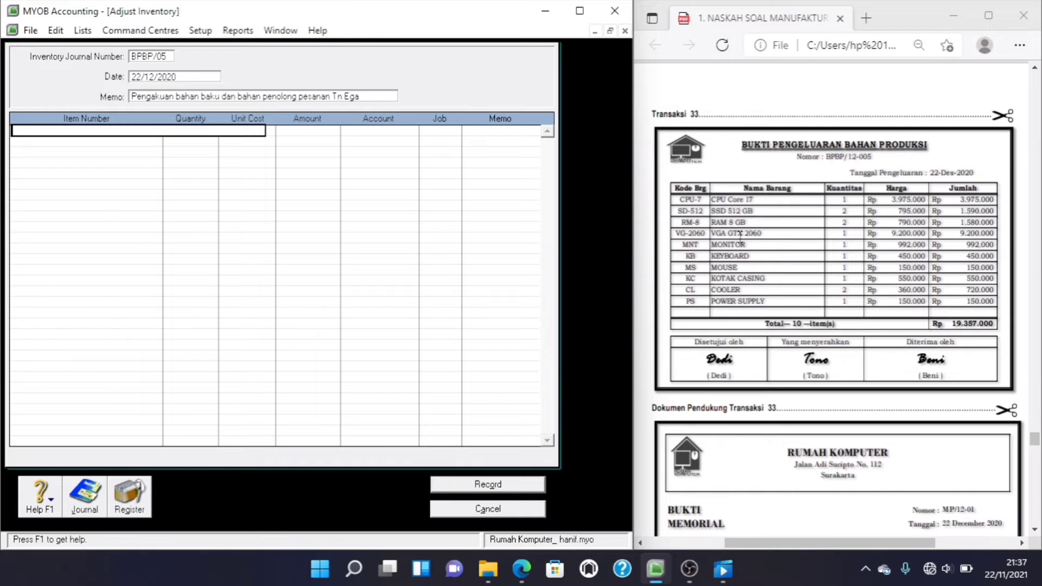
# Step: Add item CPU-7 to the adjustment with quantity -1, allocated to account 5-1100 Raw Material Cost-Process
pyautogui.press('Tab')
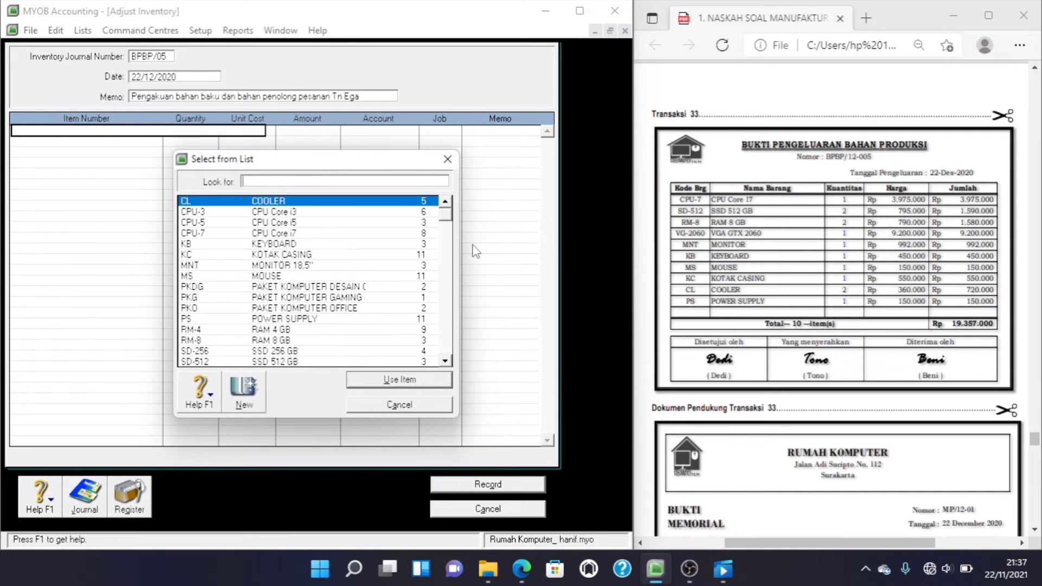
pyautogui.doubleClick(325, 234)
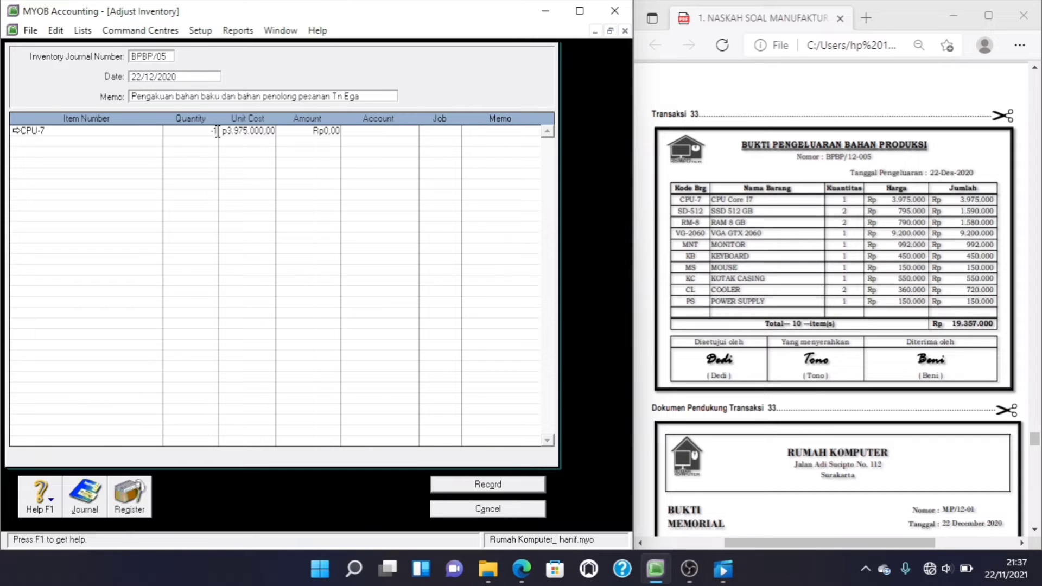
pyautogui.write('-1')
pyautogui.press('Tab')
pyautogui.press('Tab')
pyautogui.press('Tab')
pyautogui.write('6')
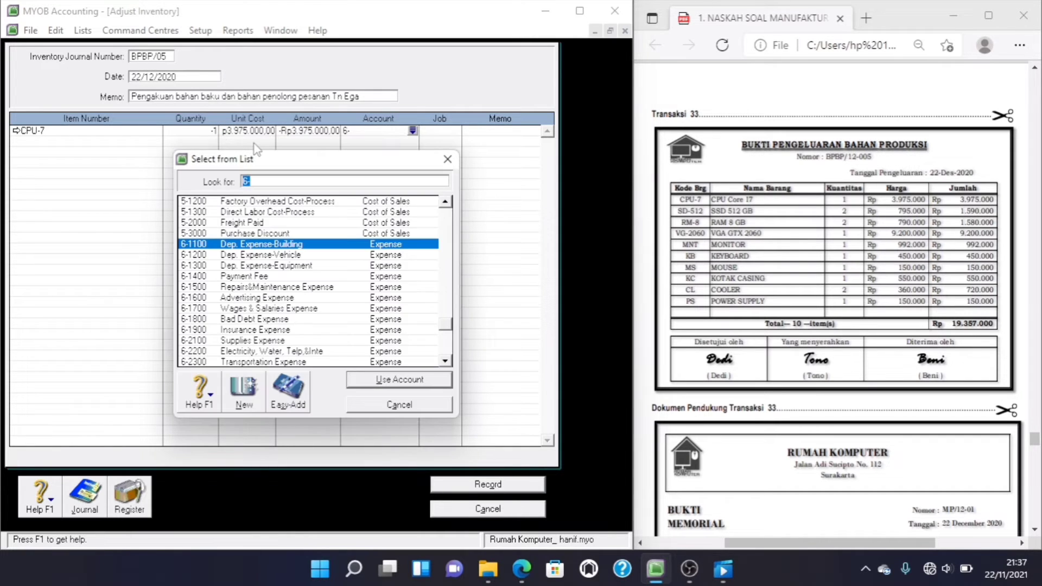
pyautogui.write('5')
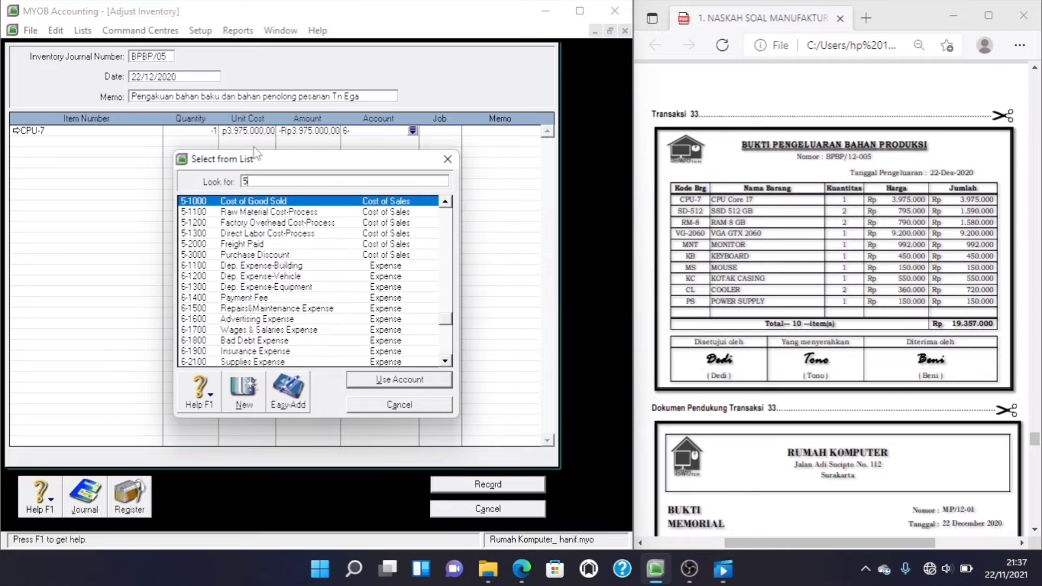
pyautogui.doubleClick(266, 211)
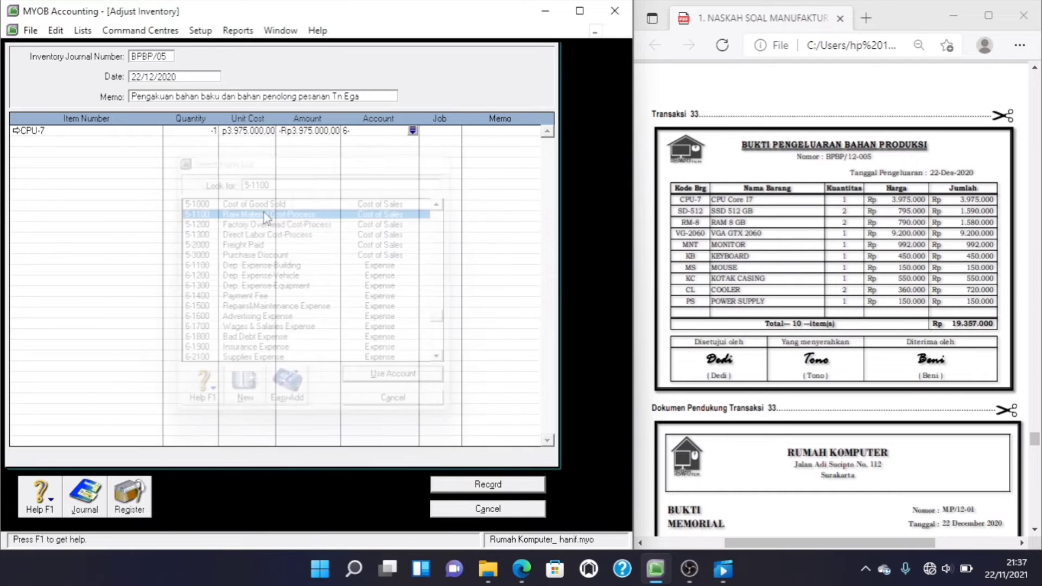
# Step: Add item SD-512 to the adjustment with quantity -2, allocated to account 5-1100 Raw Material Cost-Process
pyautogui.click(95, 144)
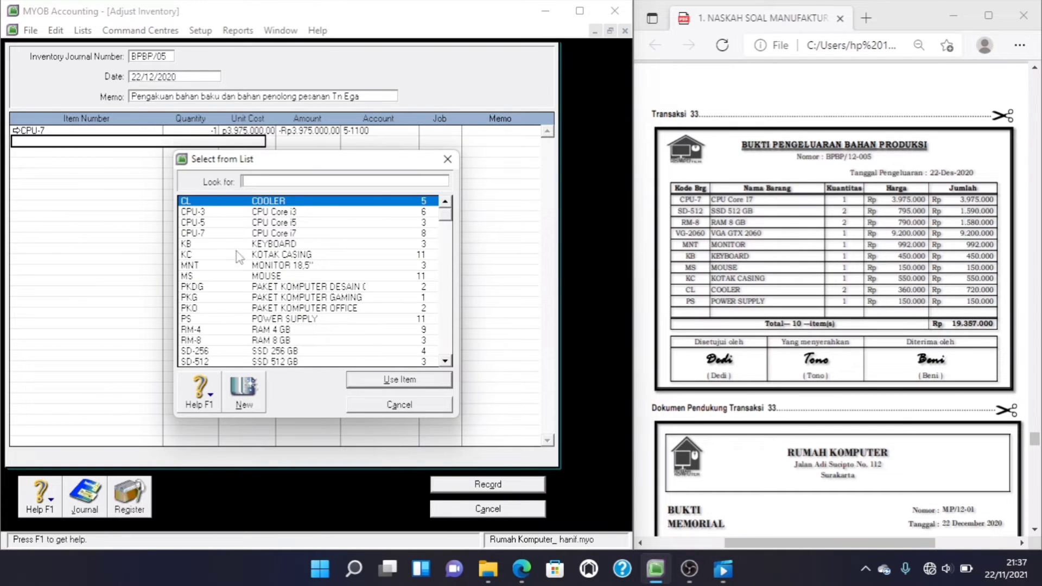
pyautogui.doubleClick(302, 361)
pyautogui.write('-2')
pyautogui.press('Tab')
pyautogui.write('65')
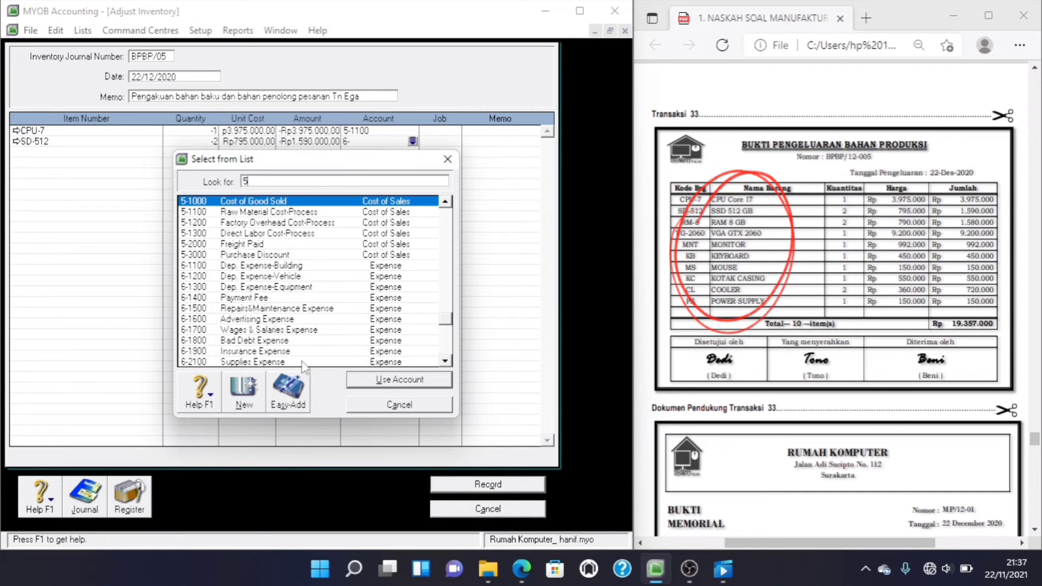
pyautogui.doubleClick(248, 212)
# Step: Add item RM-8 to the adjustment with quantity -2, allocated to account 5-1100 Raw Material Cost-Process
pyautogui.click(111, 153)
pyautogui.doubleClick(267, 340)
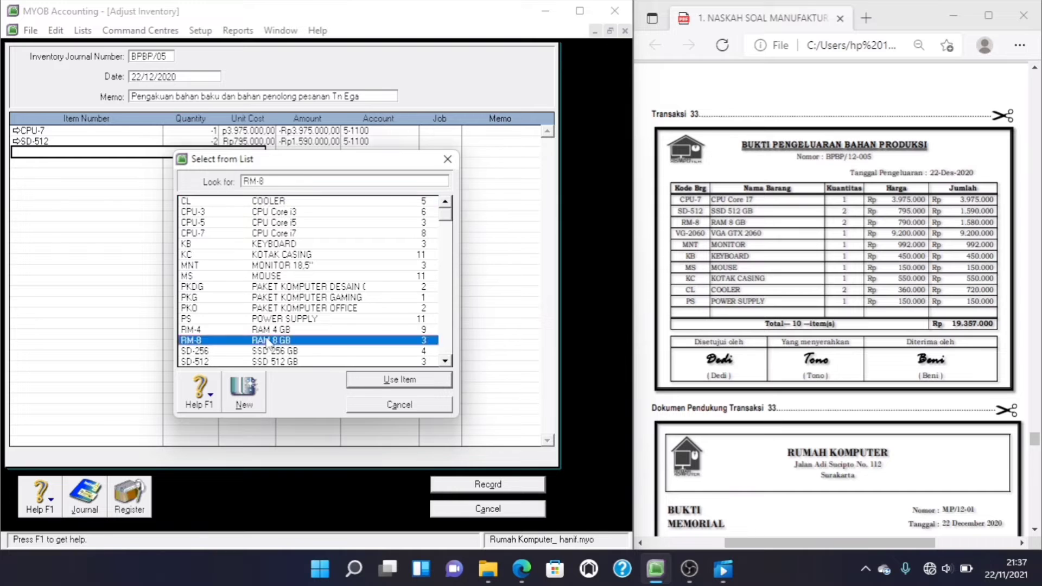
pyautogui.write('-2')
pyautogui.press('Tab')
pyautogui.press('Tab')
pyautogui.press('Tab')
pyautogui.write('5-110')
pyautogui.press('Return')
# Step: Add item VG-2060 to the adjustment with quantity -1, allocated to account 5-1100 Raw Material Cost-Process
pyautogui.click(103, 163)
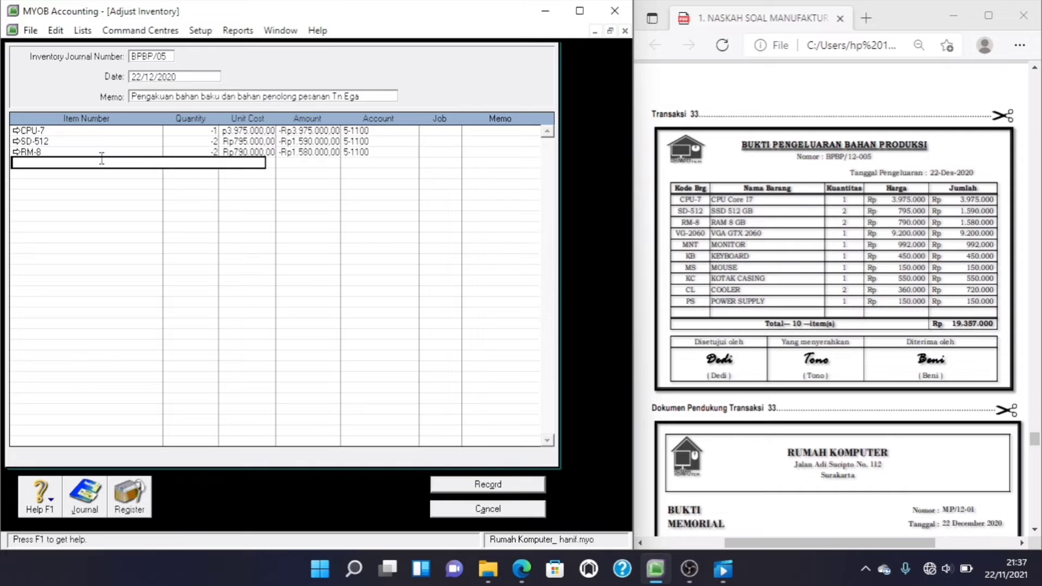
pyautogui.press('Tab')
pyautogui.click(446, 360)
pyautogui.doubleClick(350, 361)
pyautogui.write('-1')
pyautogui.press('Tab')
pyautogui.press('Tab')
pyautogui.press('Tab')
pyautogui.press('Tab')
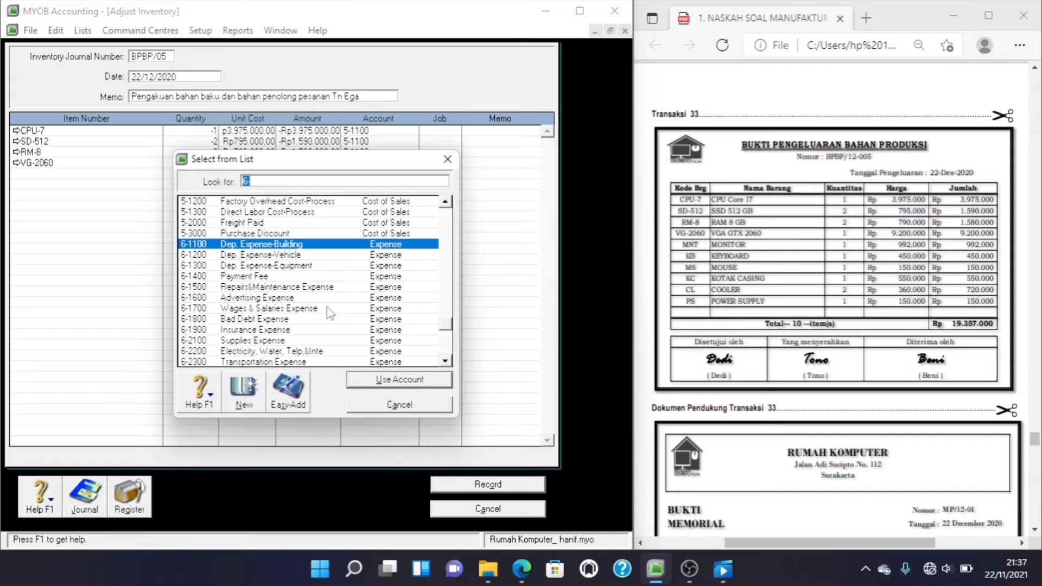
pyautogui.write('5')
pyautogui.press('Return')
# Step: Add item MNT to the adjustment with quantity -1, allocated to account 5-1100 Raw Material Cost-Process
pyautogui.click(124, 174)
pyautogui.press('Tab')
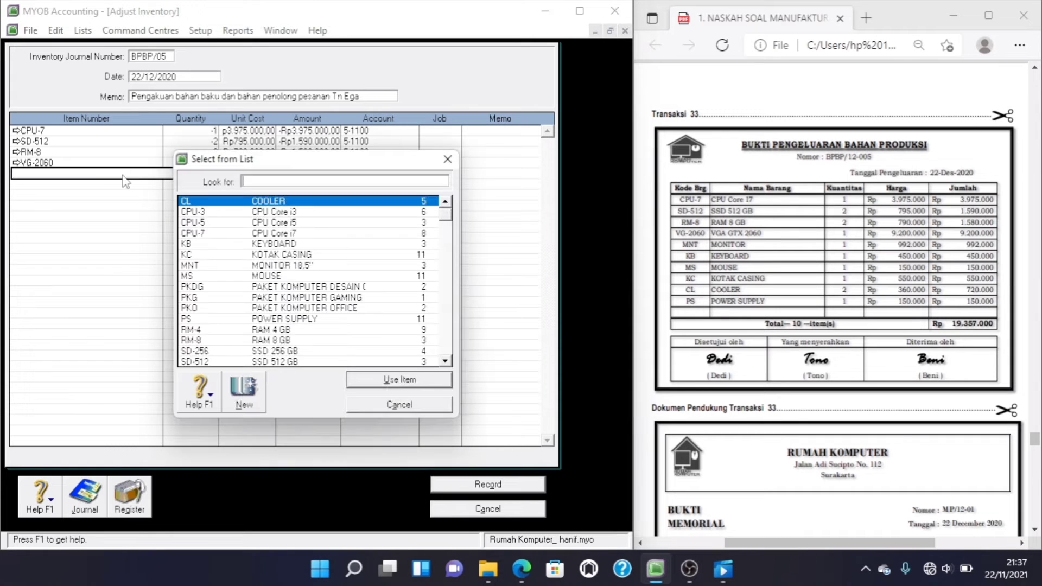
pyautogui.doubleClick(242, 267)
pyautogui.write('-1')
pyautogui.press('Tab')
pyautogui.press('Tab')
pyautogui.press('Tab')
pyautogui.press('Tab')
pyautogui.write('5')
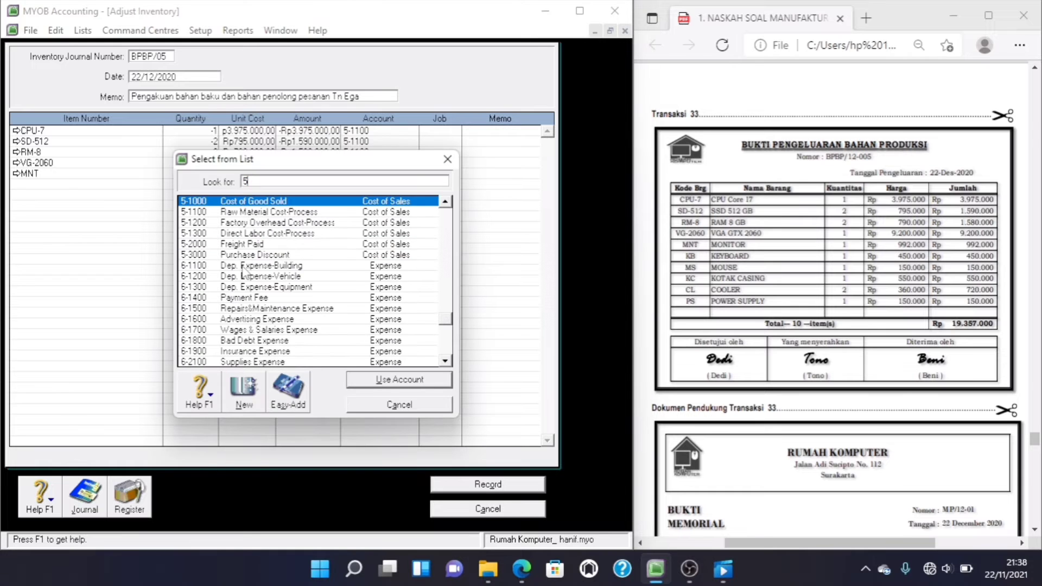
pyautogui.doubleClick(230, 211)
# Step: Add item KB to the adjustment with quantity -1, allocated to account 5-1100 Raw Material Cost-Process
pyautogui.click(122, 185)
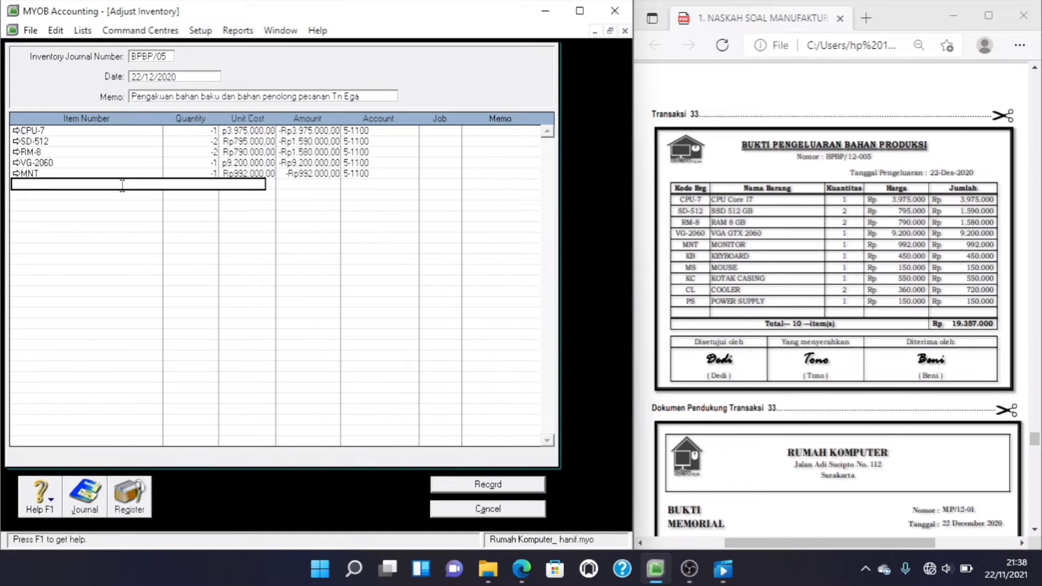
pyautogui.press('Tab')
pyautogui.write('KB')
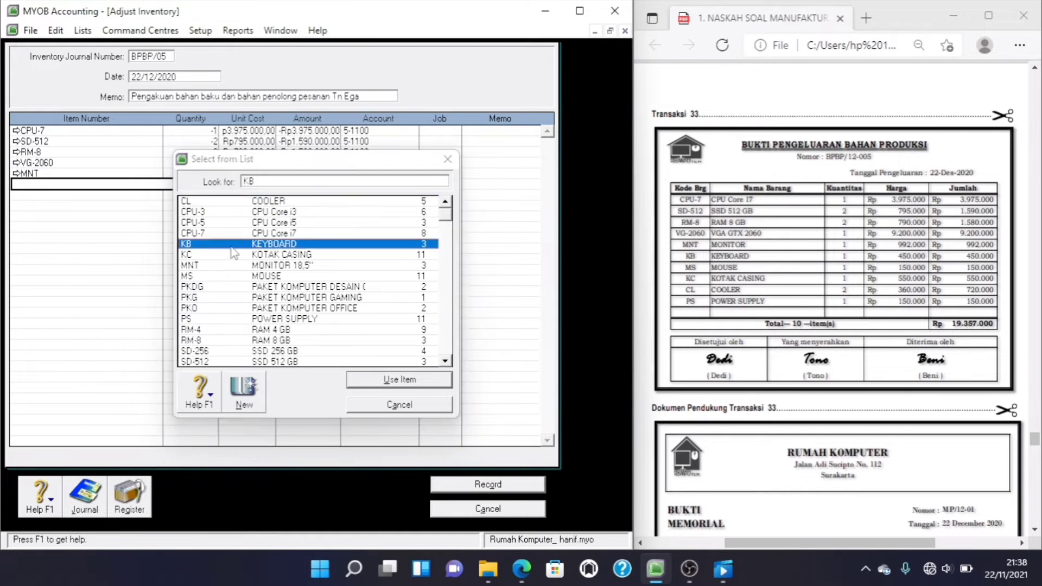
pyautogui.press('Return')
pyautogui.write('-1')
pyautogui.press('Tab')
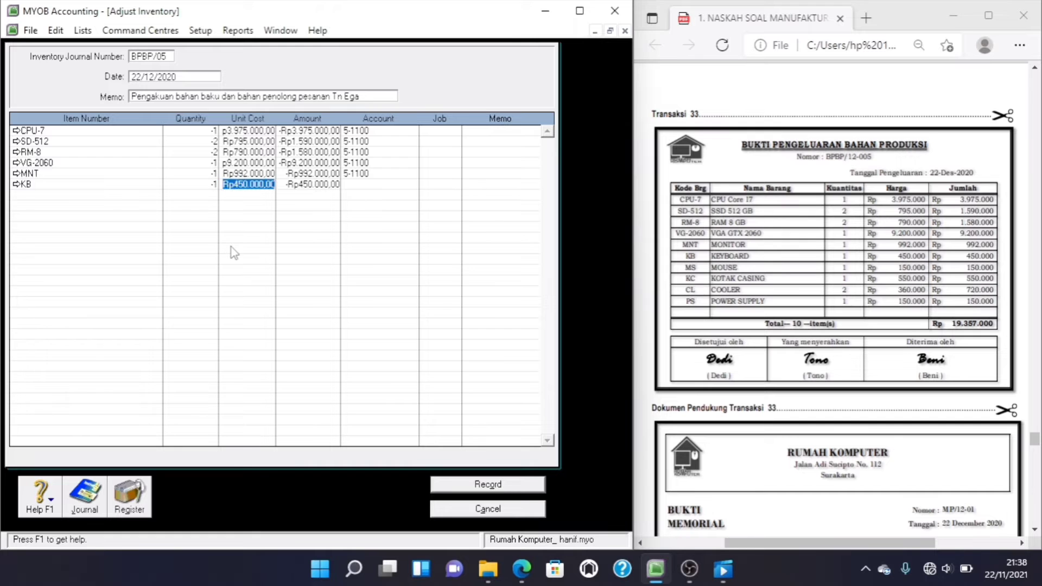
pyautogui.press('Tab')
pyautogui.write('6')
pyautogui.write('5')
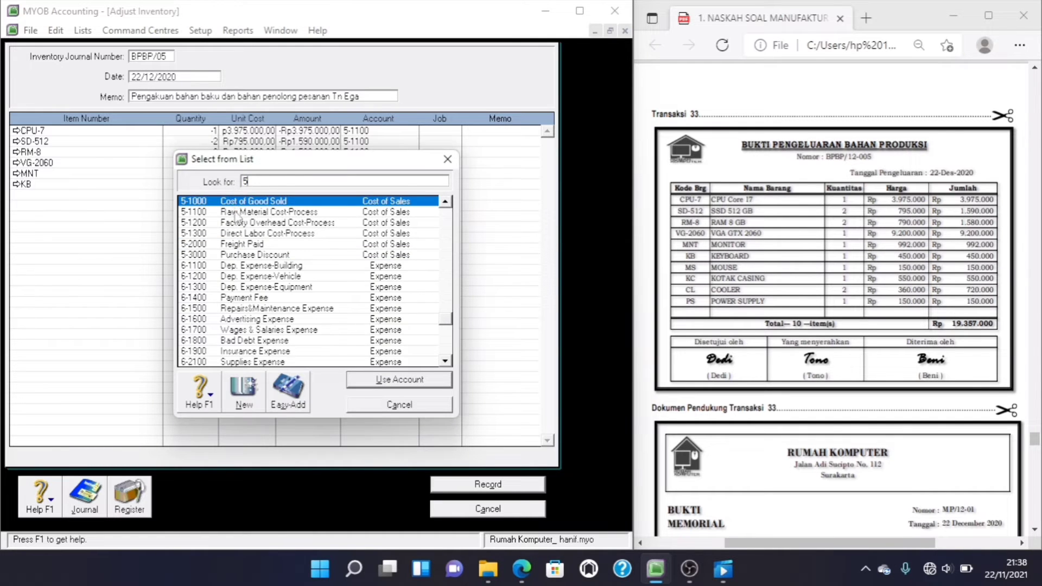
pyautogui.press('Return')
# Step: Add item MS to the adjustment with quantity -1, allocated to account 5-1100 Raw Material Cost-Process
pyautogui.click(115, 194)
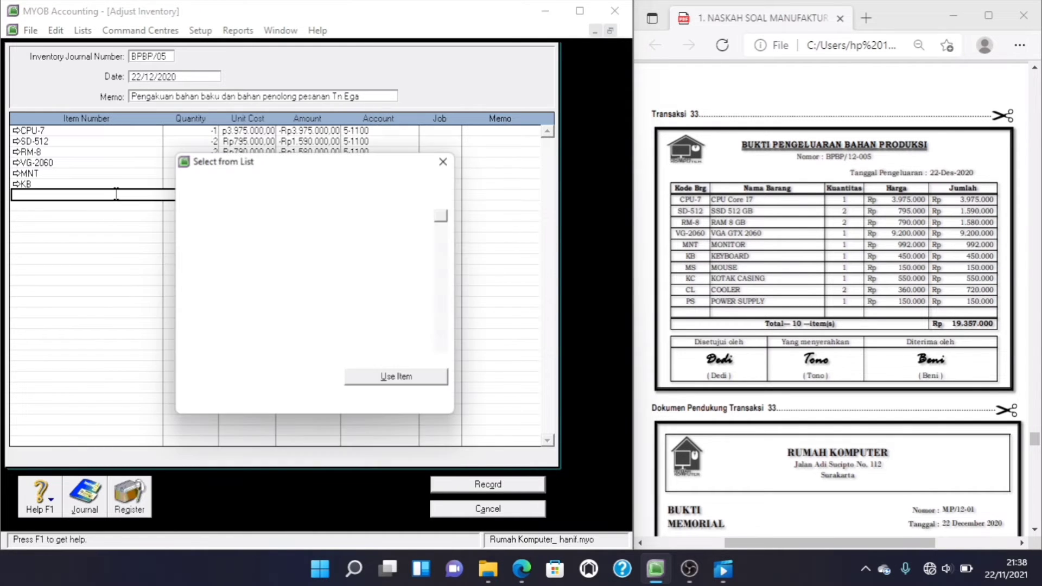
pyautogui.write('ms')
pyautogui.press('Return')
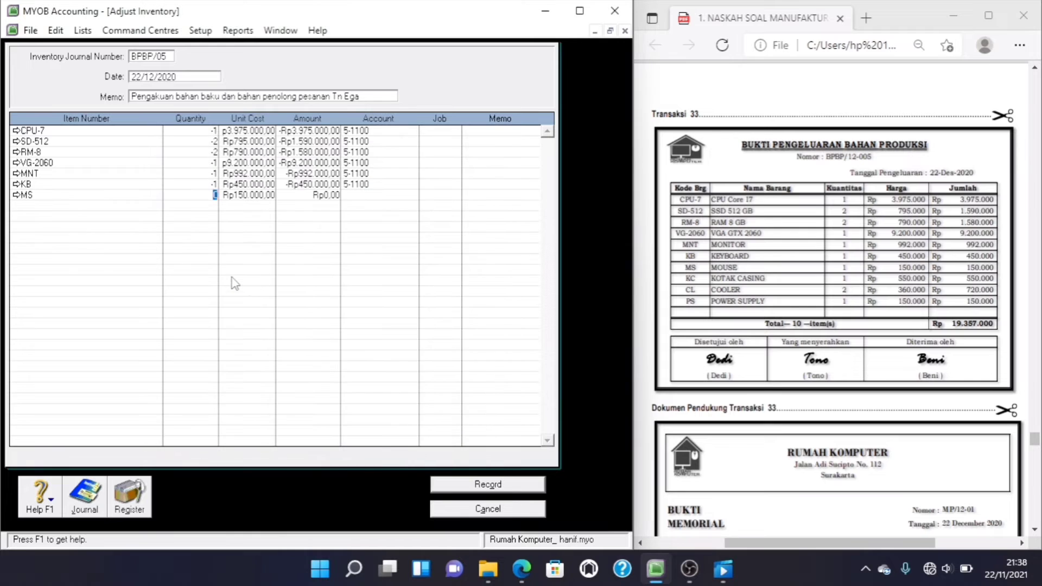
pyautogui.press('Tab')
pyautogui.press('Tab')
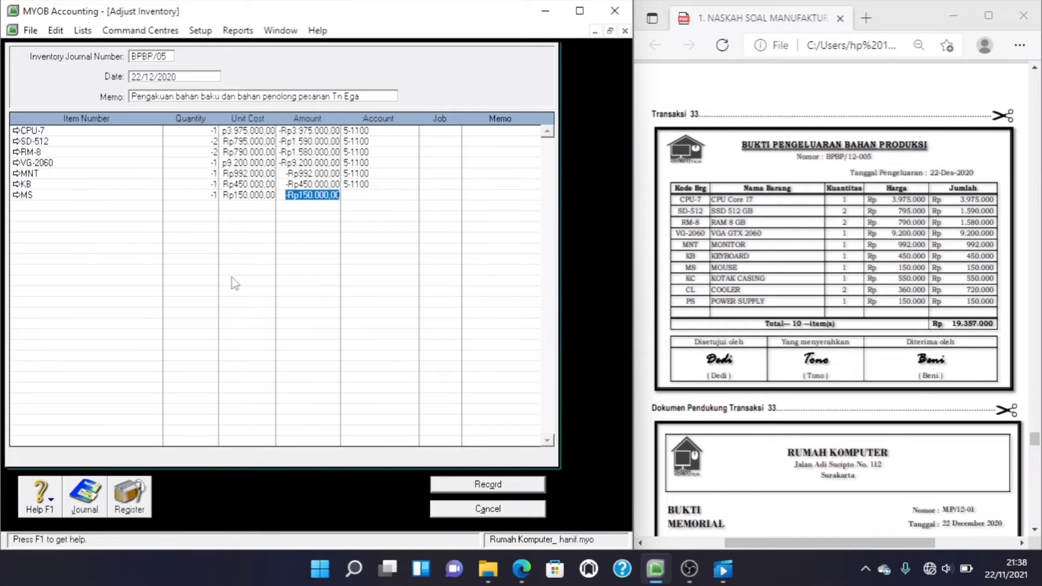
pyautogui.press('Tab')
pyautogui.write('5')
pyautogui.doubleClick(210, 213)
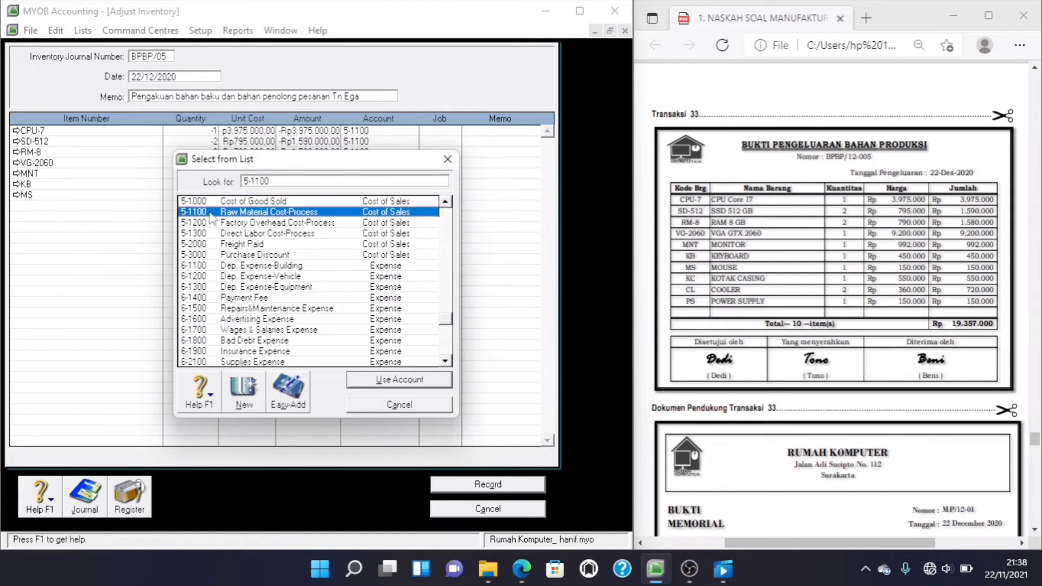
# Step: Add item KC to the adjustment with quantity -1, allocated to account 5-1200 Factory Overhead Cost-Process
pyautogui.click(122, 205)
pyautogui.press('Return')
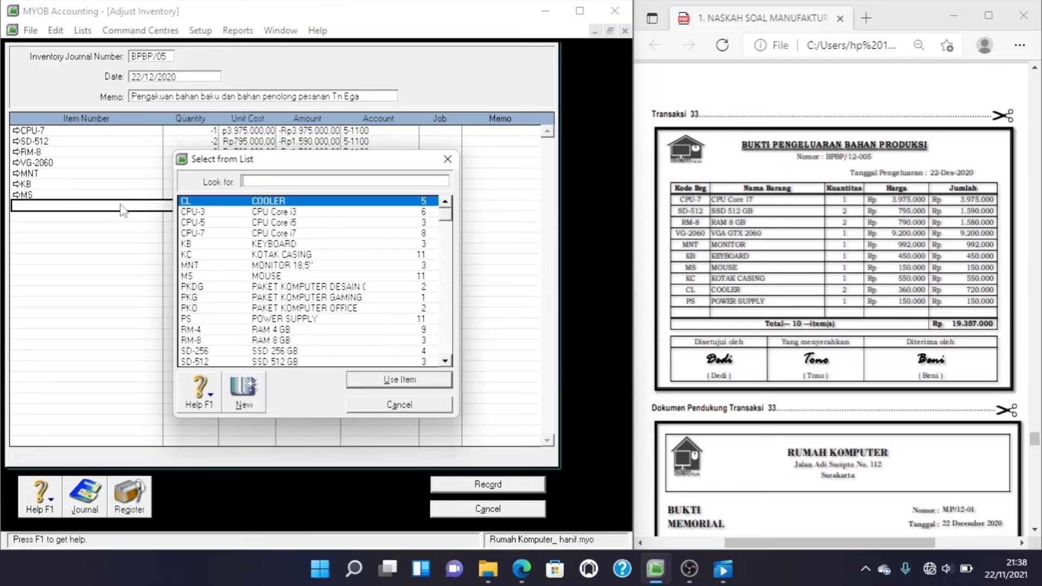
pyautogui.doubleClick(263, 255)
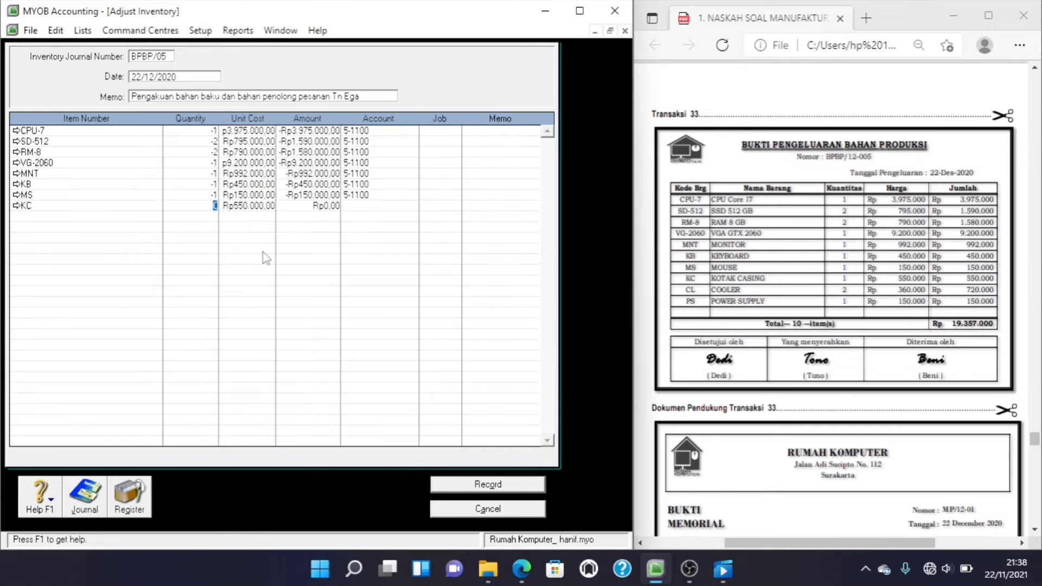
pyautogui.write('-1')
pyautogui.press('Tab')
pyautogui.press('Tab')
pyautogui.press('Tab')
pyautogui.press('Return')
pyautogui.write('5')
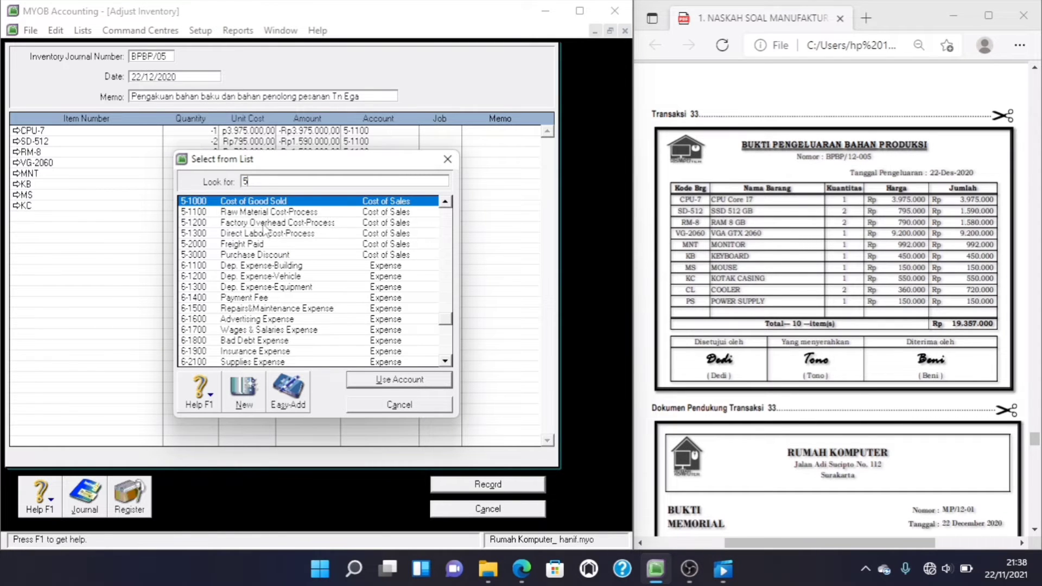
pyautogui.doubleClick(264, 224)
# Step: Add item CL to the adjustment with quantity -2, allocated to account 5-1200 Factory Overhead Cost-Process
pyautogui.click(148, 217)
pyautogui.press('Tab')
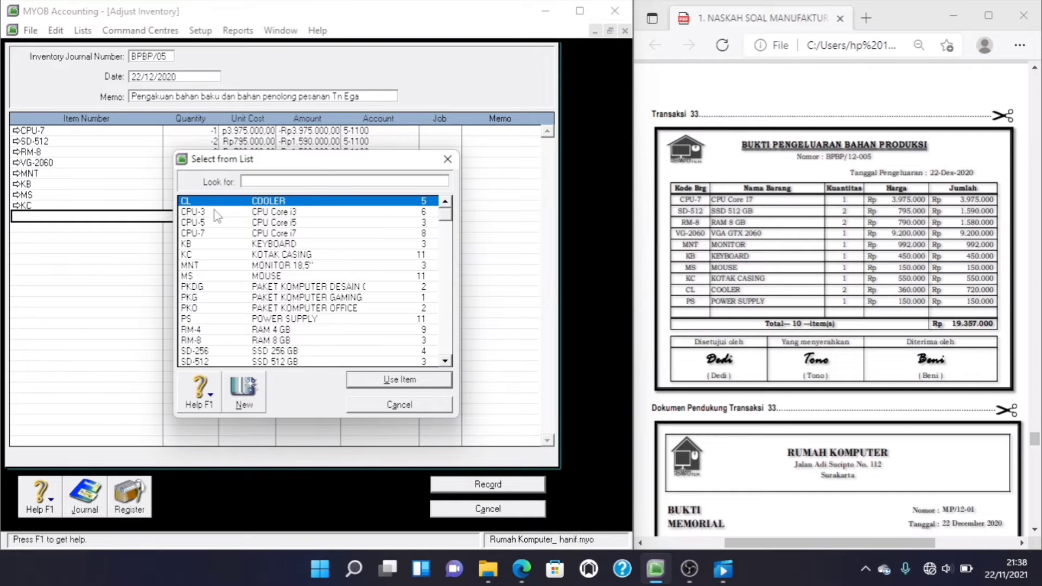
pyautogui.doubleClick(212, 204)
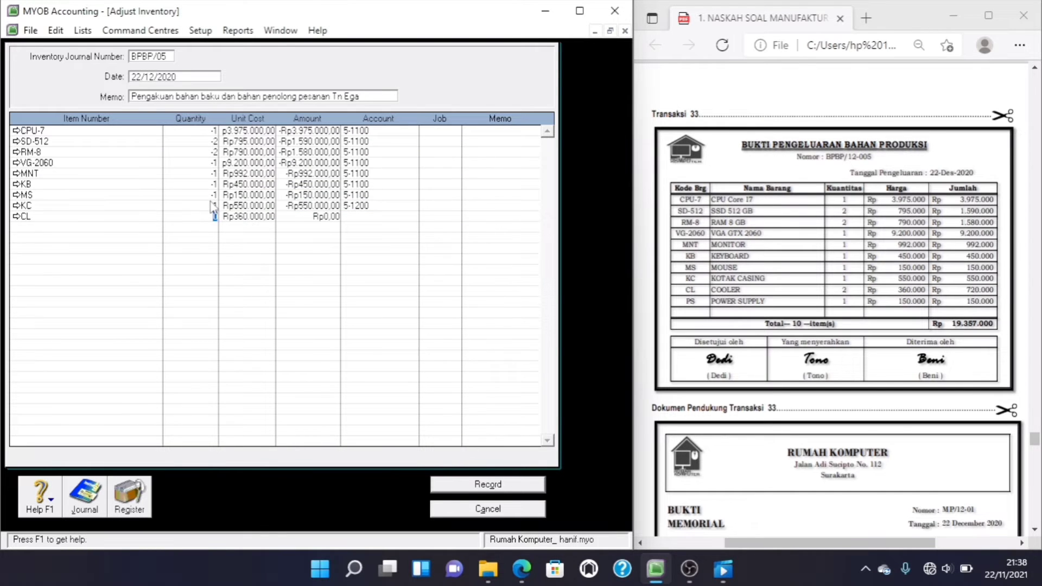
pyautogui.press('Tab')
pyautogui.press('Tab')
pyautogui.press('Tab')
pyautogui.write('6')
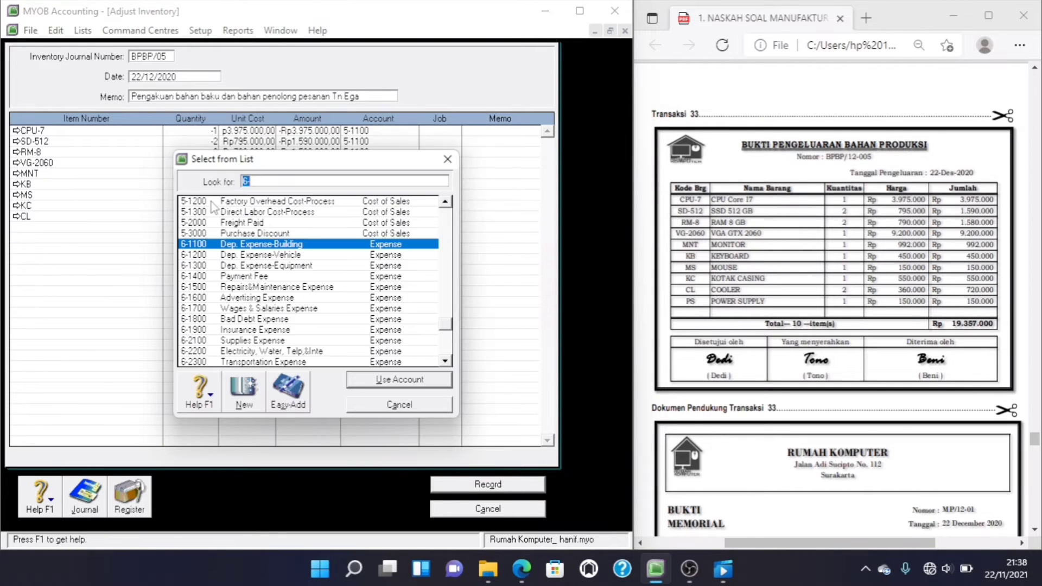
pyautogui.write('5')
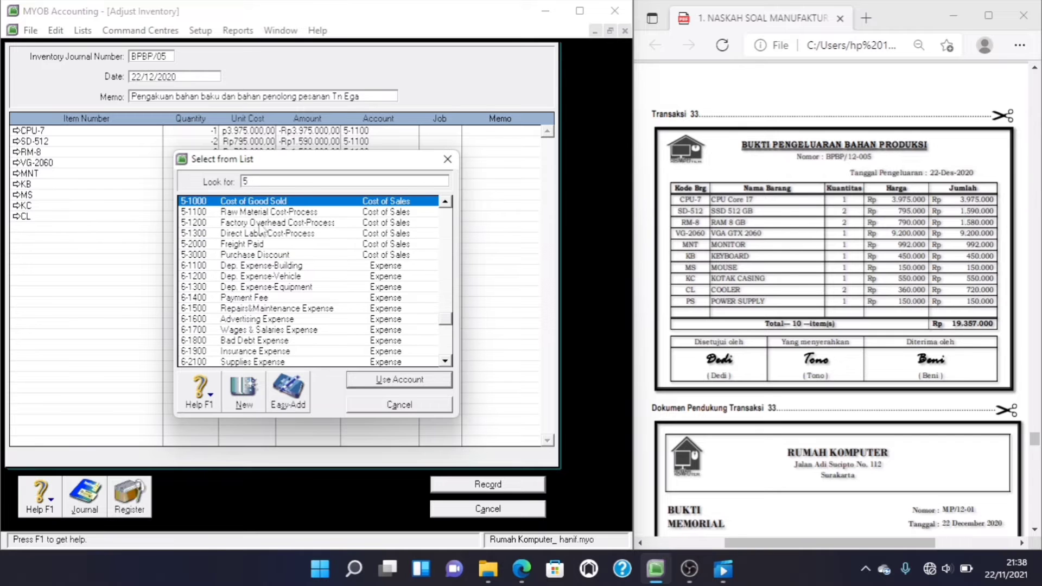
pyautogui.doubleClick(260, 224)
# Step: Add item PS to the adjustment with quantity -1, allocated to account 5-1200 Factory Overhead Cost-Process
pyautogui.click(150, 228)
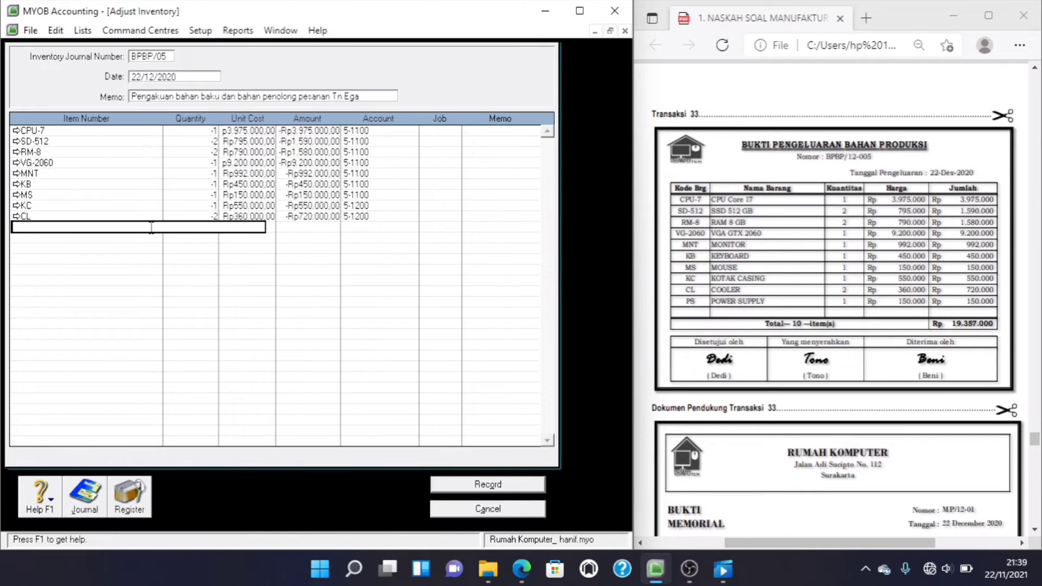
pyautogui.press('Tab')
pyautogui.doubleClick(242, 321)
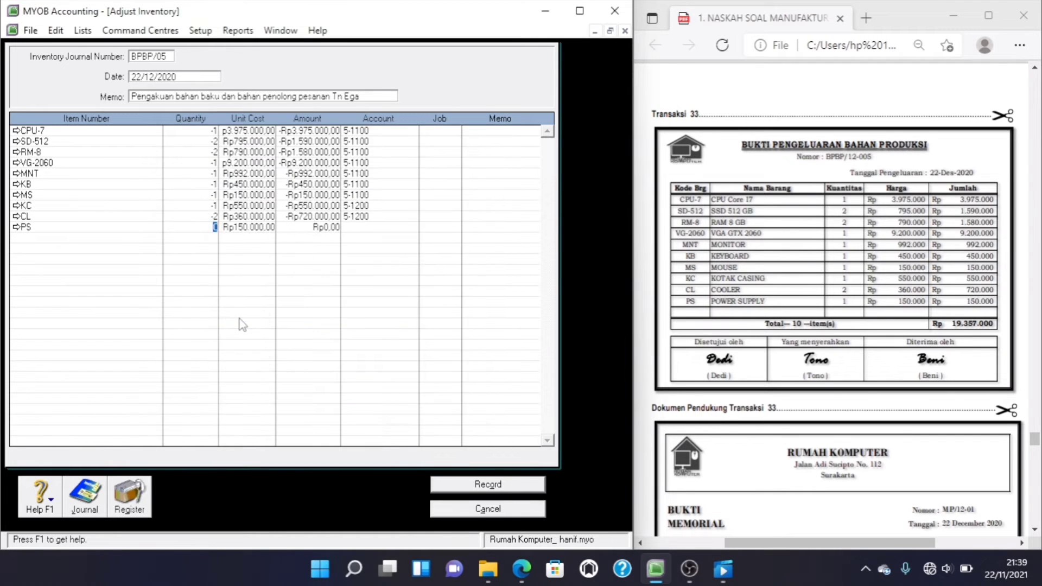
pyautogui.write('-1')
pyautogui.press('Tab')
pyautogui.press('Tab')
pyautogui.press('Tab')
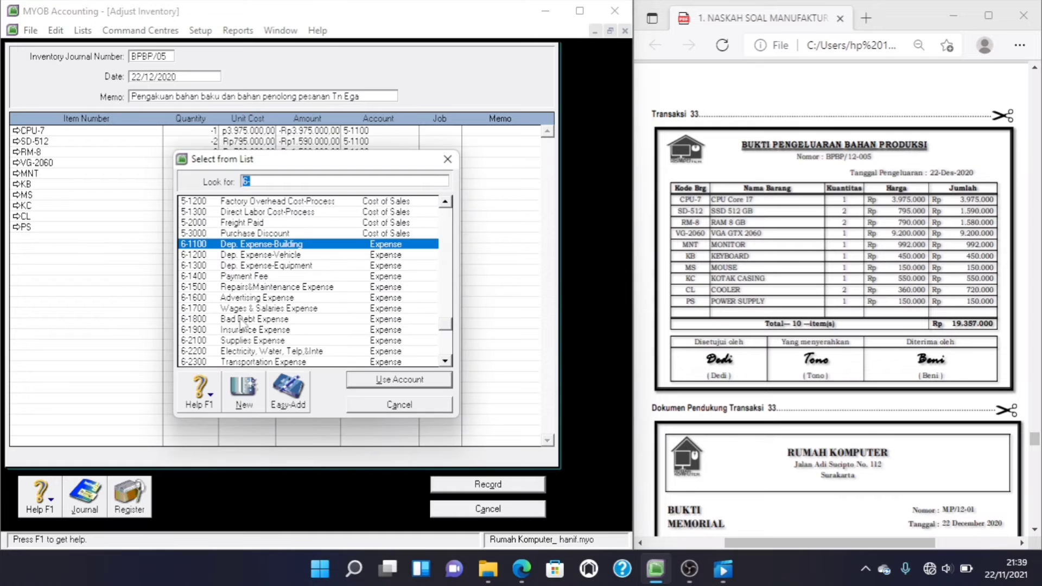
pyautogui.write('5')
pyautogui.doubleClick(242, 223)
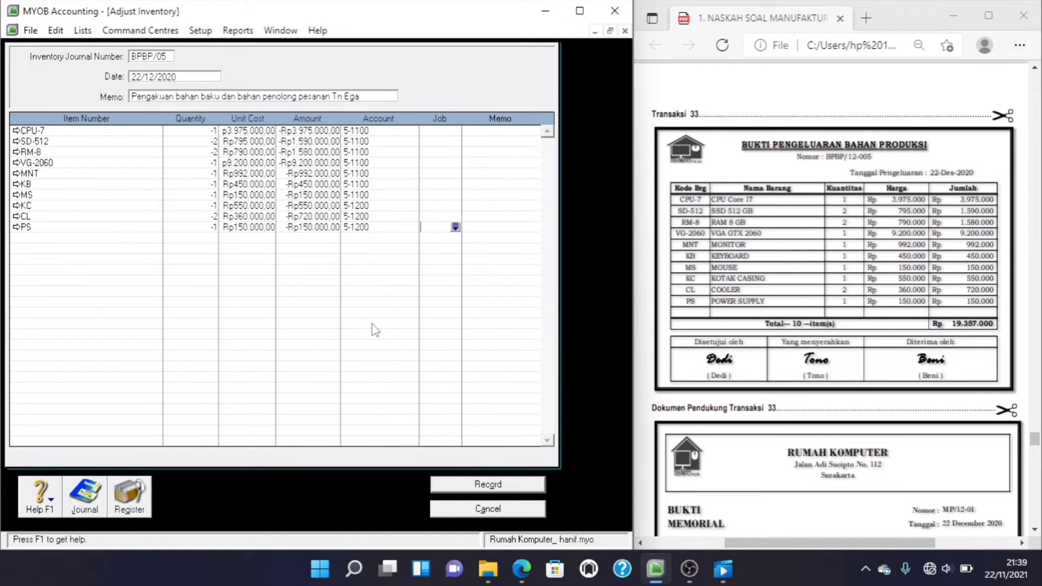
# Step: Review the recap of the inventory adjustment, record it and close the adjustment window
pyautogui.hotkey('ctrl', 'r')
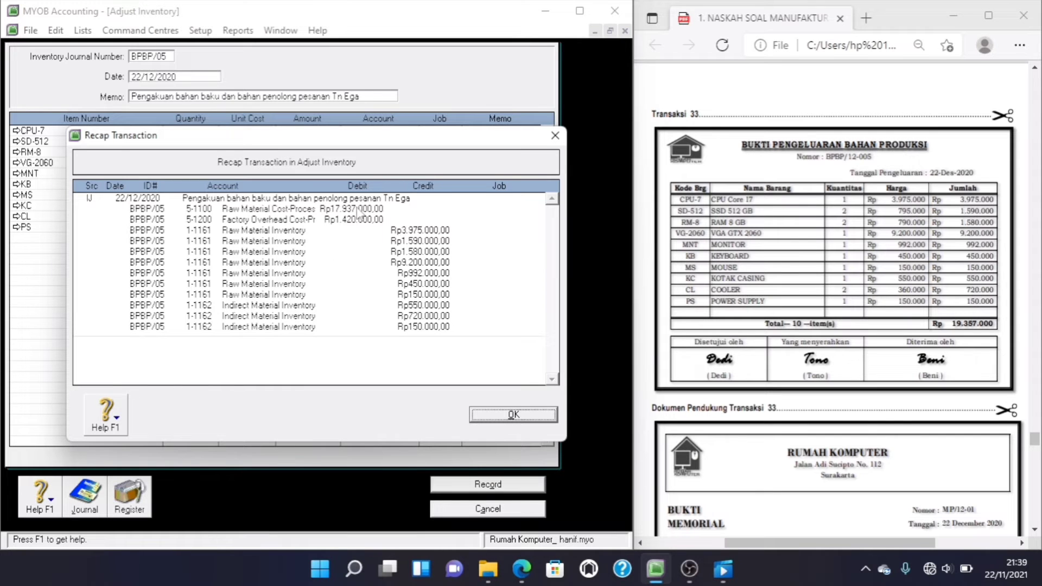
pyautogui.click(499, 417)
pyautogui.click(493, 487)
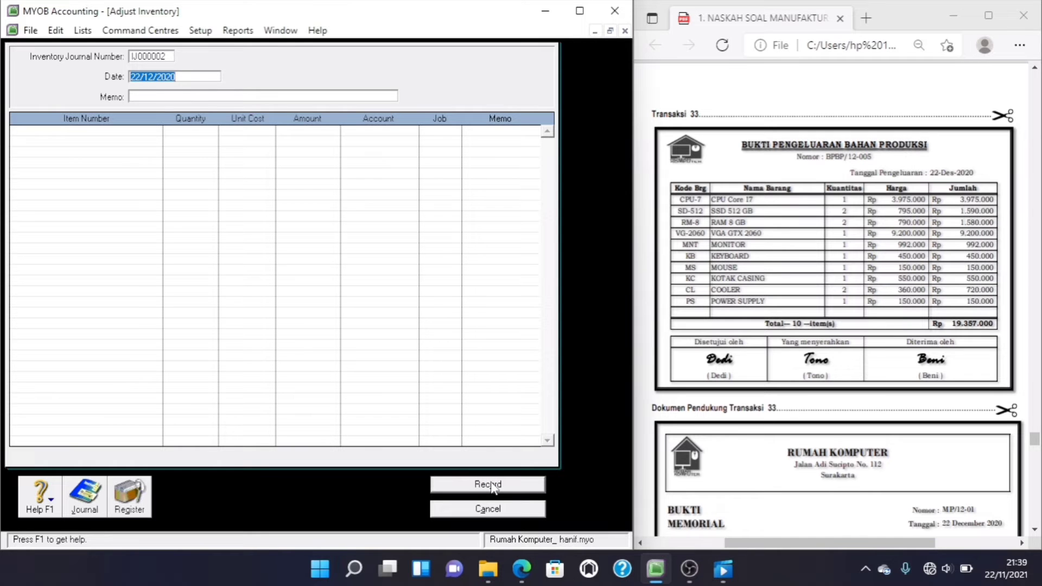
pyautogui.click(488, 509)
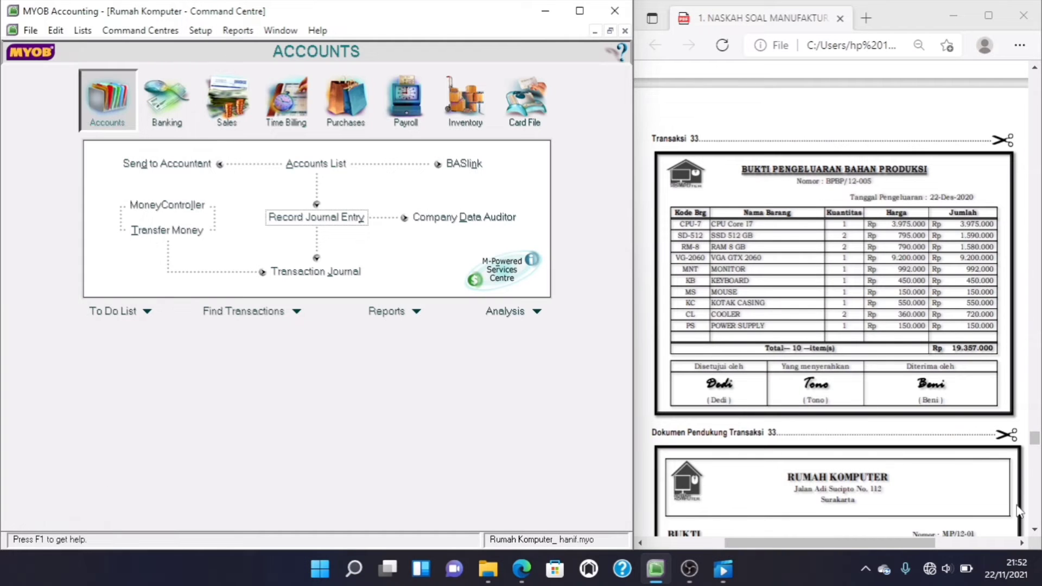
# Step: Go to transaction 34 in the case document and start a general journal entry numbered KHPP/05
pyautogui.click(1034, 530)
pyautogui.scroll(-10, 1034, 530)
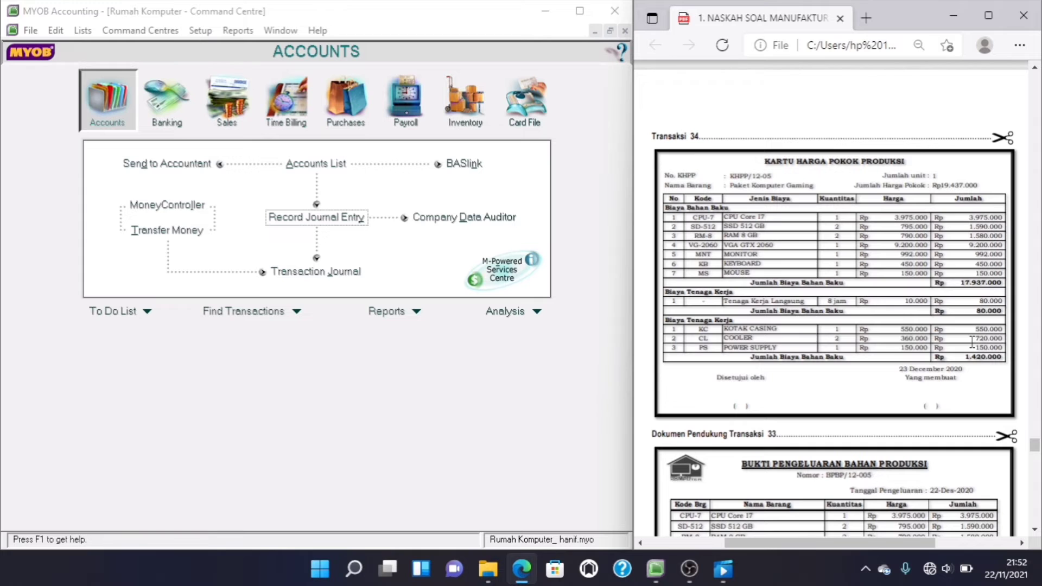
pyautogui.click(270, 209)
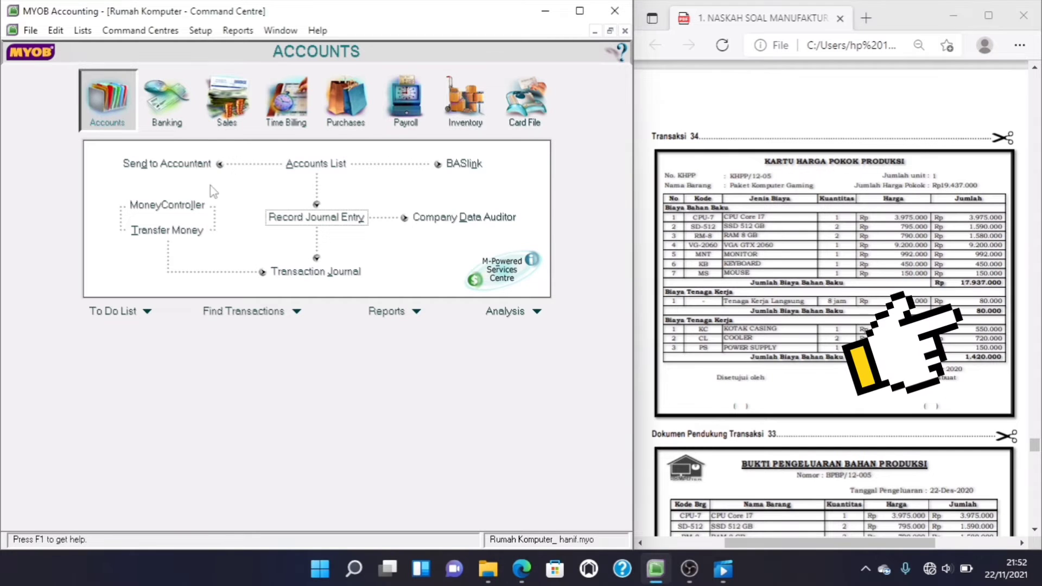
pyautogui.click(285, 218)
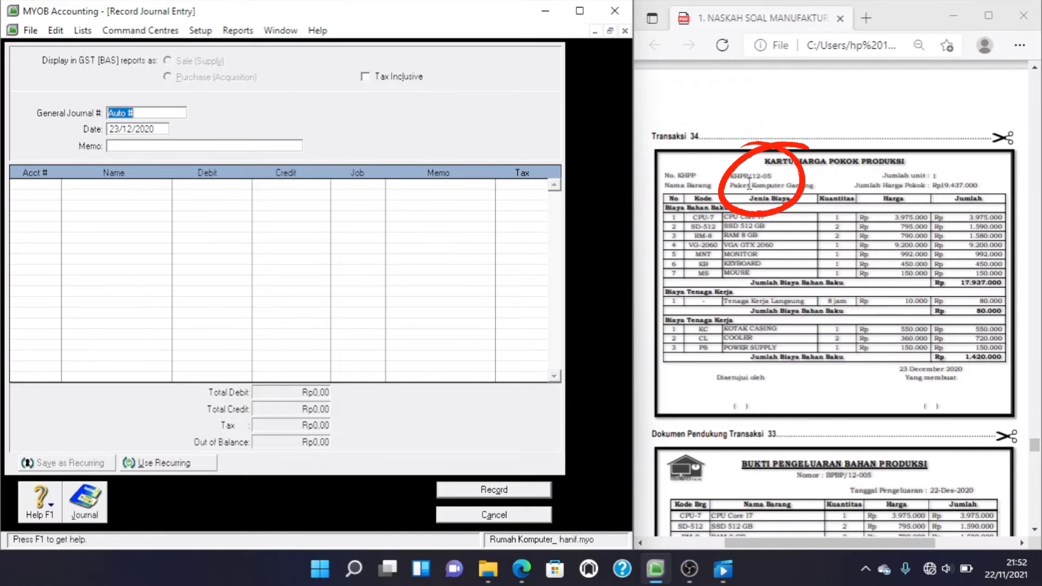
pyautogui.write('KHPP')
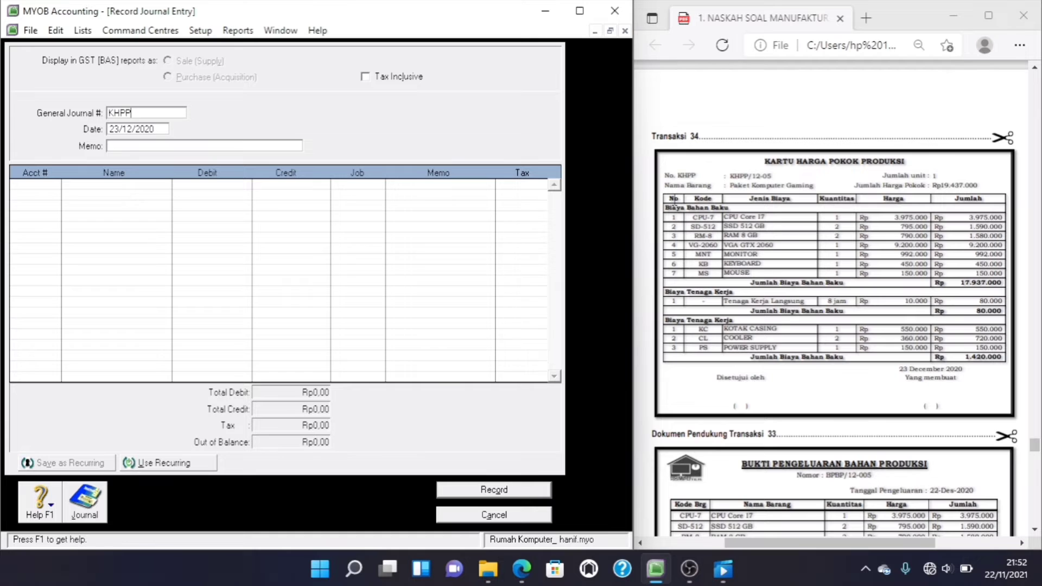
pyautogui.write('/05')
# Step: Date the journal entry 23/12/2020 and enter the memo "Pengakuan tenaga kerja langsung pesanan" followed by the customer's name
pyautogui.press('Tab')
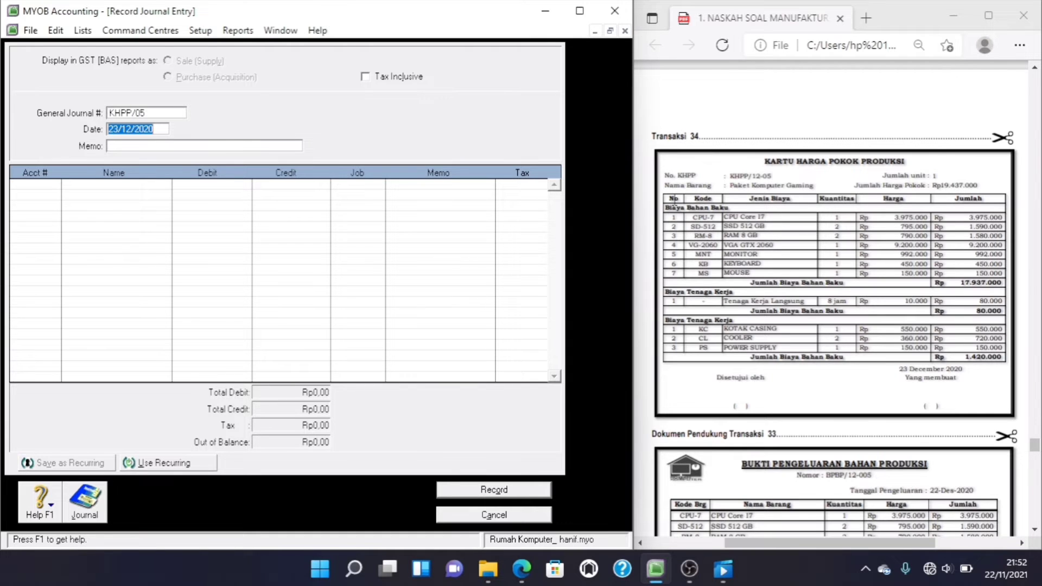
pyautogui.write('23/1')
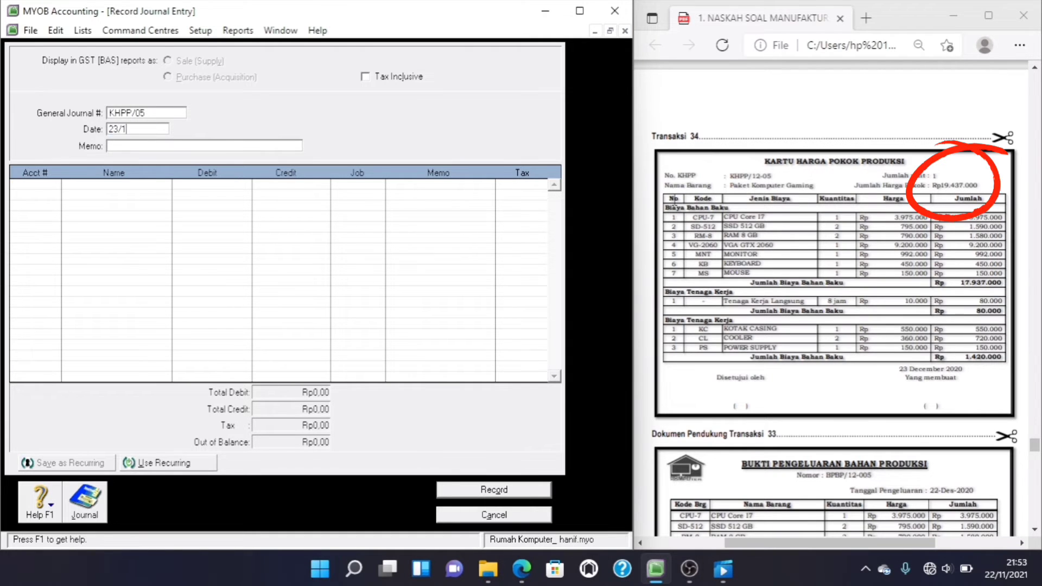
pyautogui.write('2/2020')
pyautogui.press('Tab')
pyautogui.write('Pengakuan tenaga kerja langsung ')
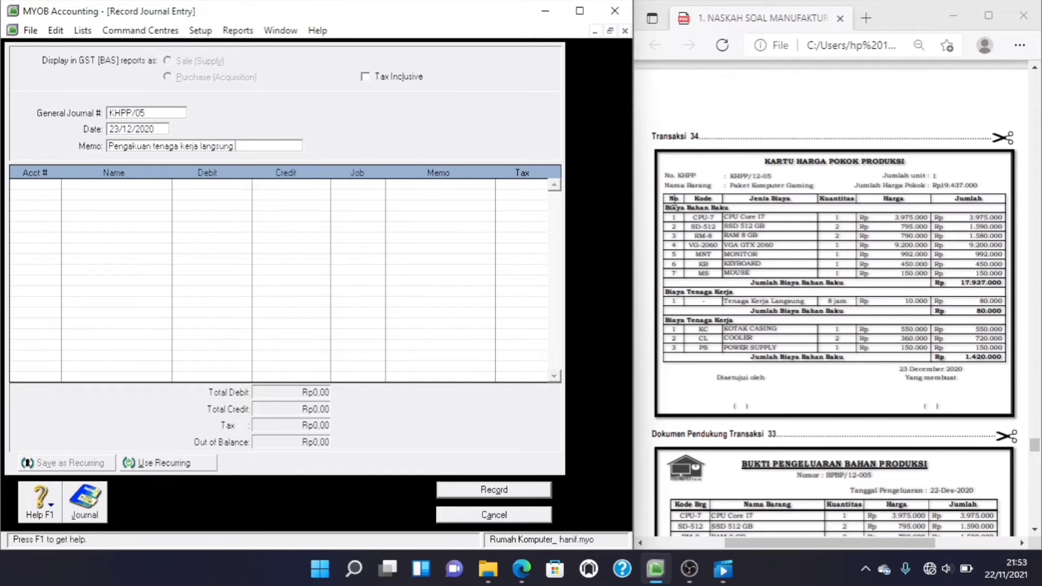
pyautogui.write('pesanan Tri Ega')
pyautogui.press('Tab')
# Step: Add a journal line debiting account 5-1300 Direct Labor Cost-Process with Rp80.000
pyautogui.press('Tab')
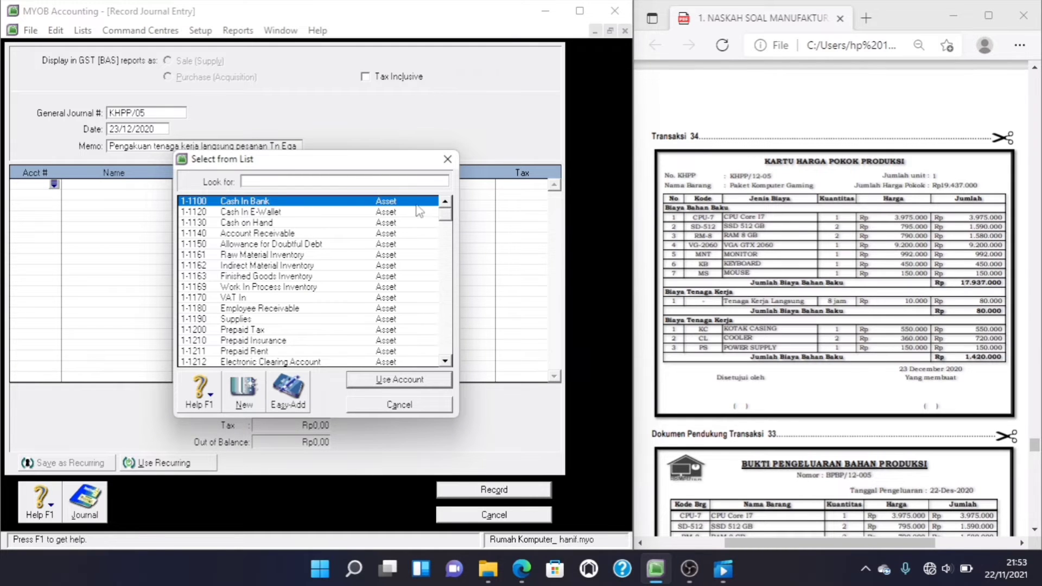
pyautogui.write('5')
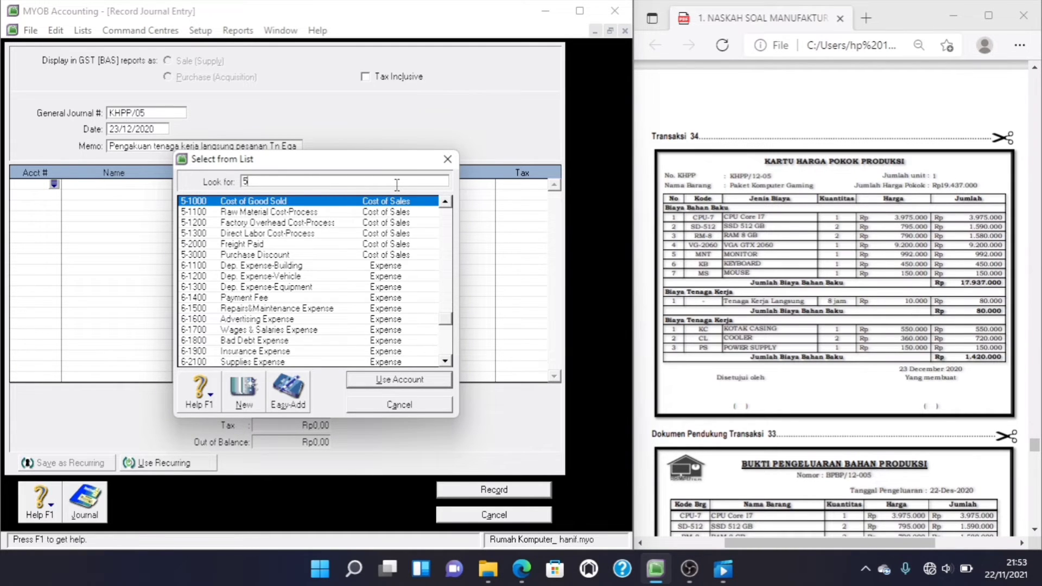
pyautogui.click(312, 235)
pyautogui.doubleClick(312, 236)
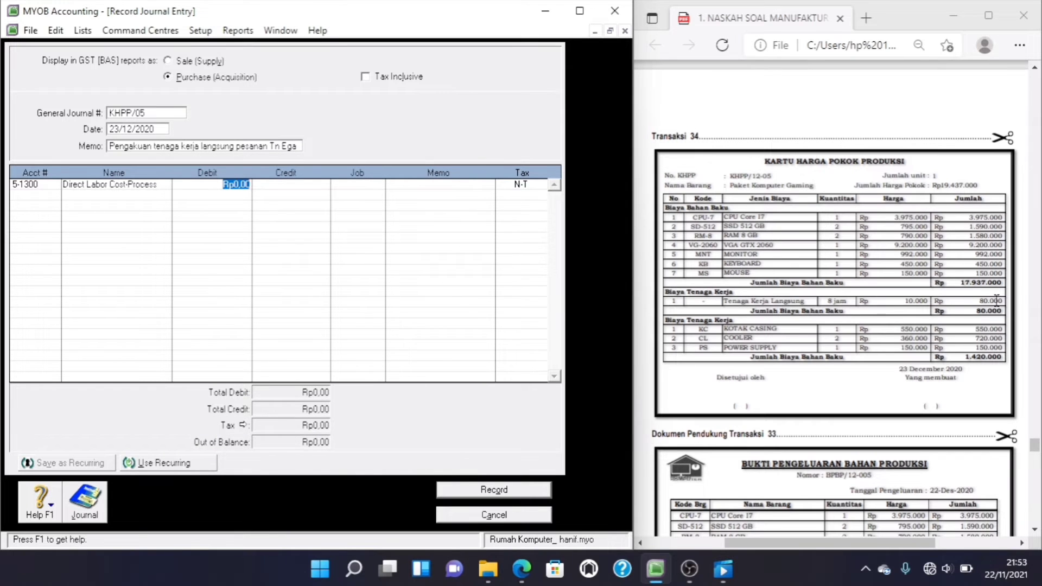
pyautogui.write('80.000')
pyautogui.press('Tab')
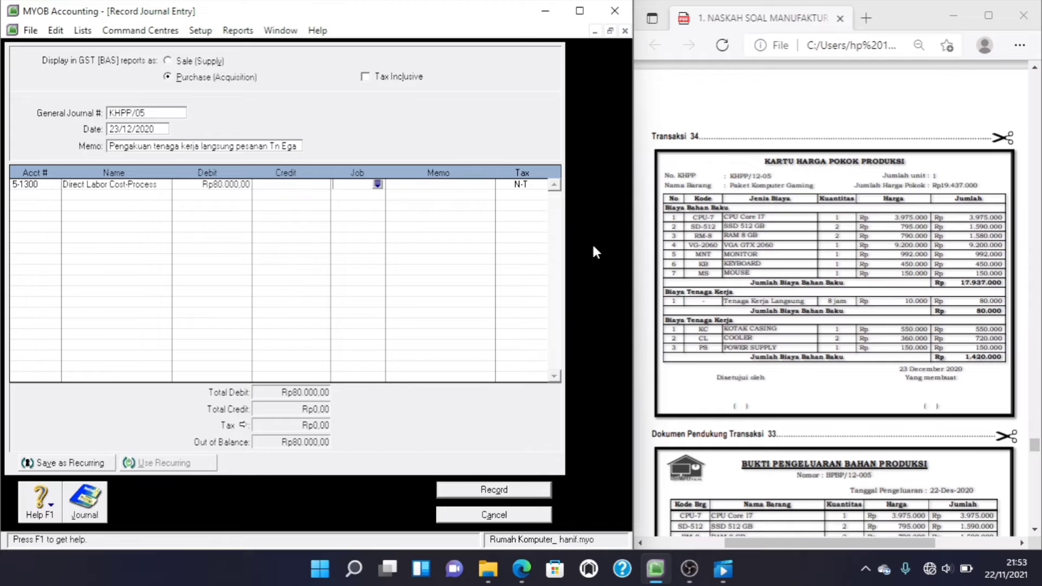
# Step: Add a second journal line crediting account 2-1400 Expense Payable with Rp80.000
pyautogui.click(55, 198)
pyautogui.click(55, 197)
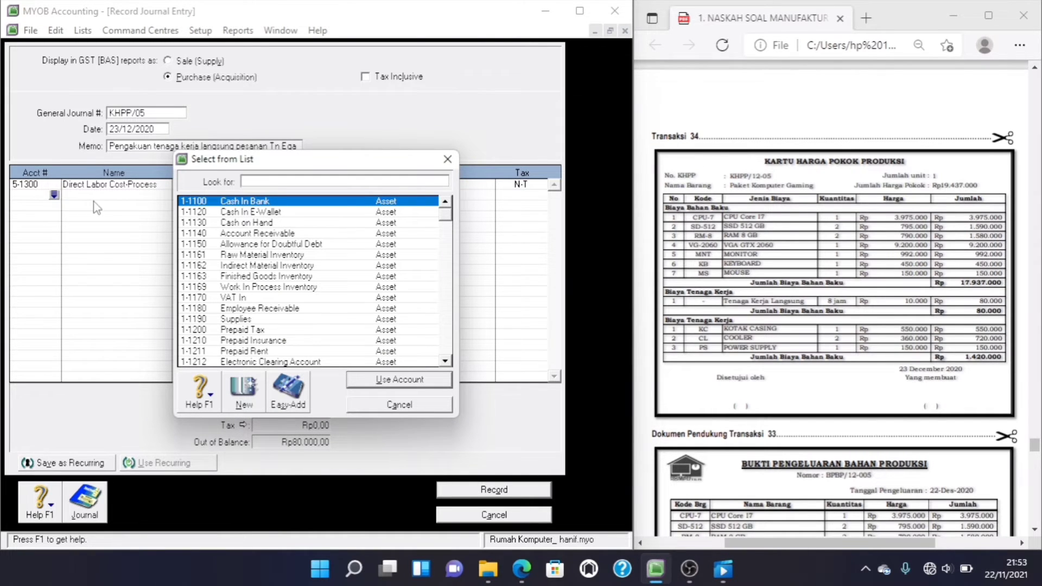
pyautogui.write('2')
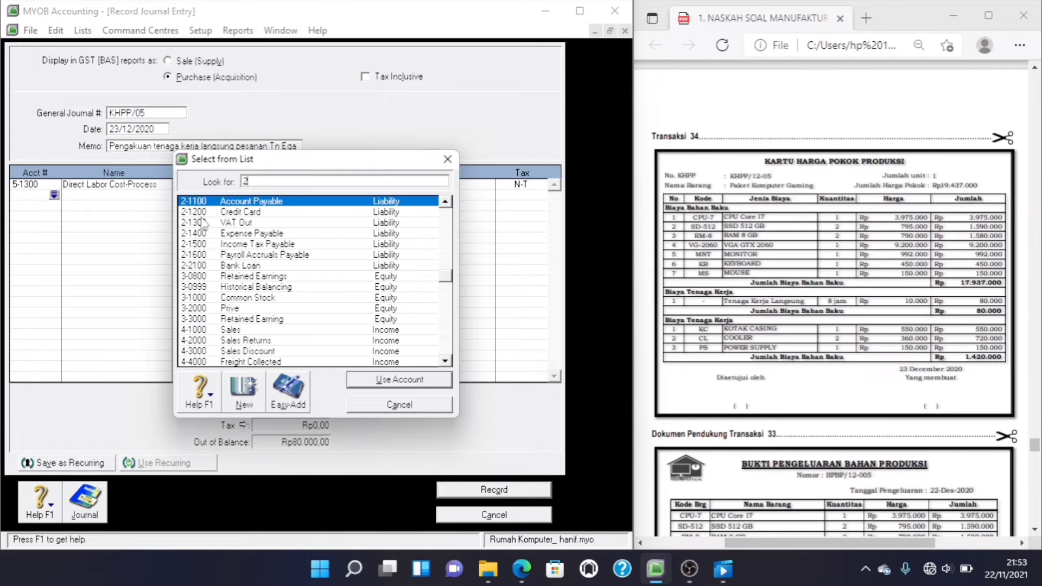
pyautogui.doubleClick(239, 238)
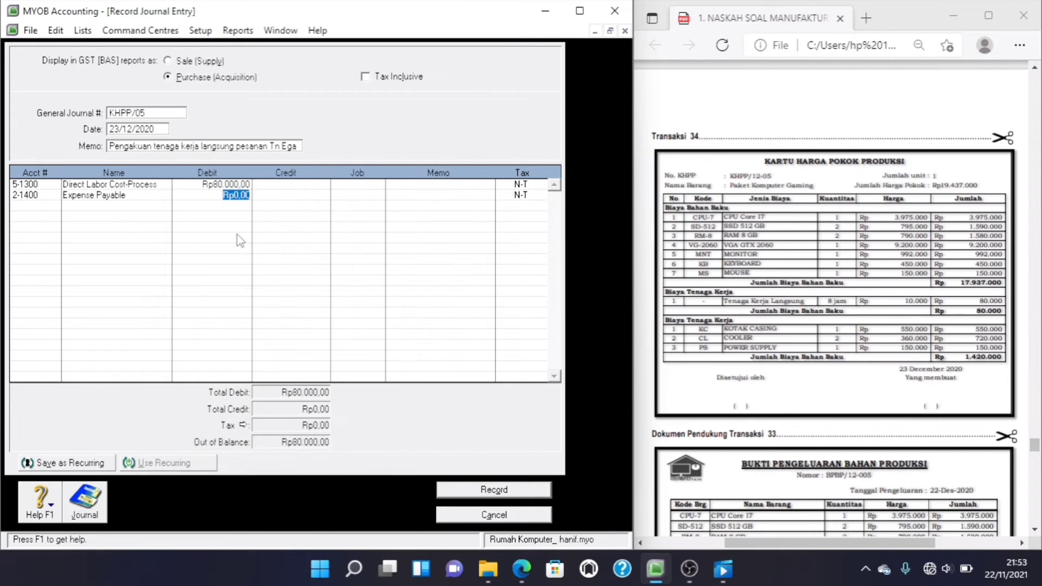
pyautogui.press('Tab')
pyautogui.press('Tab')
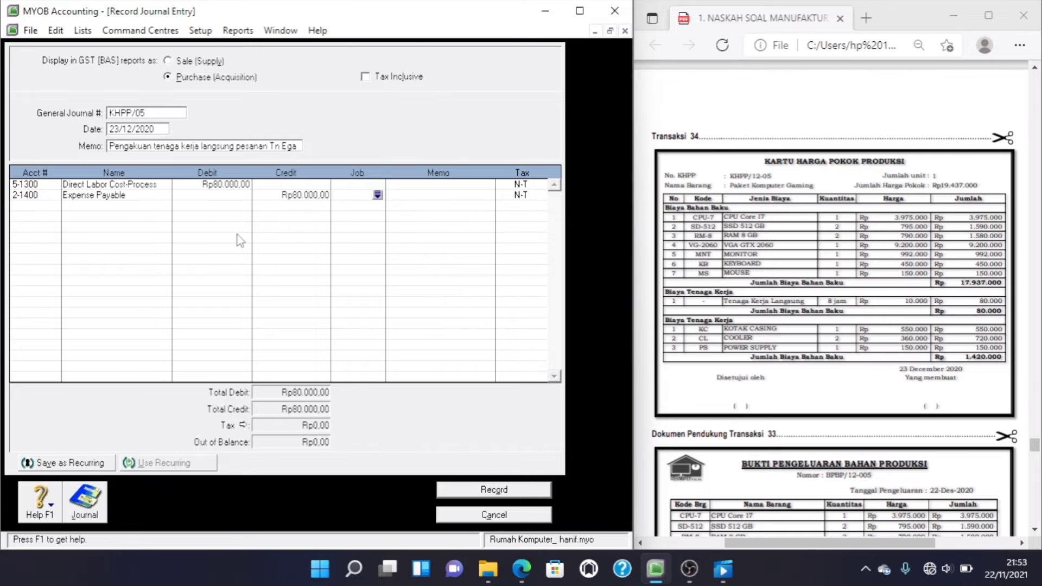
# Step: Review the recap of the direct labor journal entry, record it and close the journal entry window
pyautogui.hotkey('ctrl', 'r')
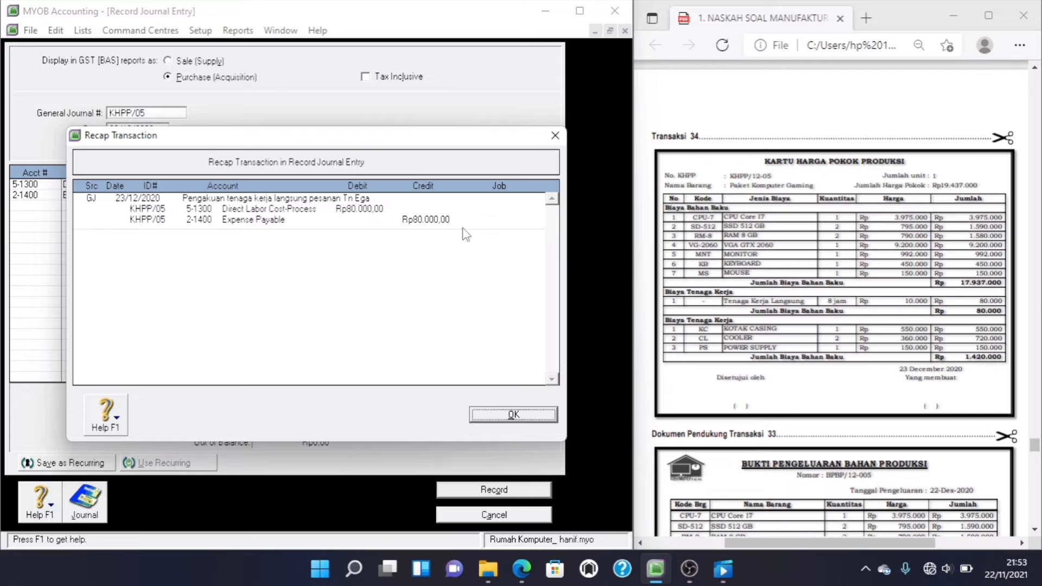
pyautogui.click(525, 420)
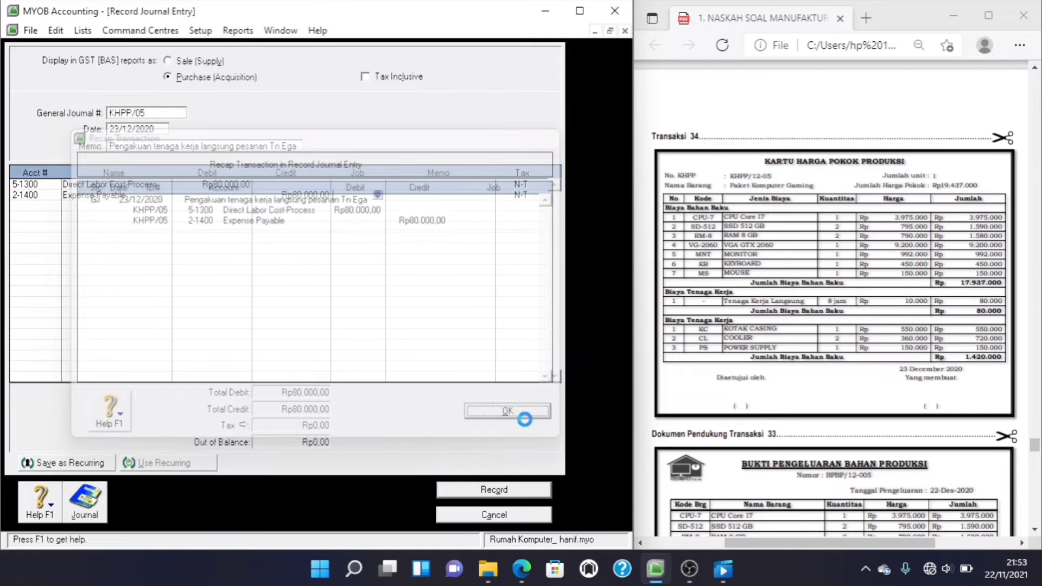
pyautogui.click(507, 491)
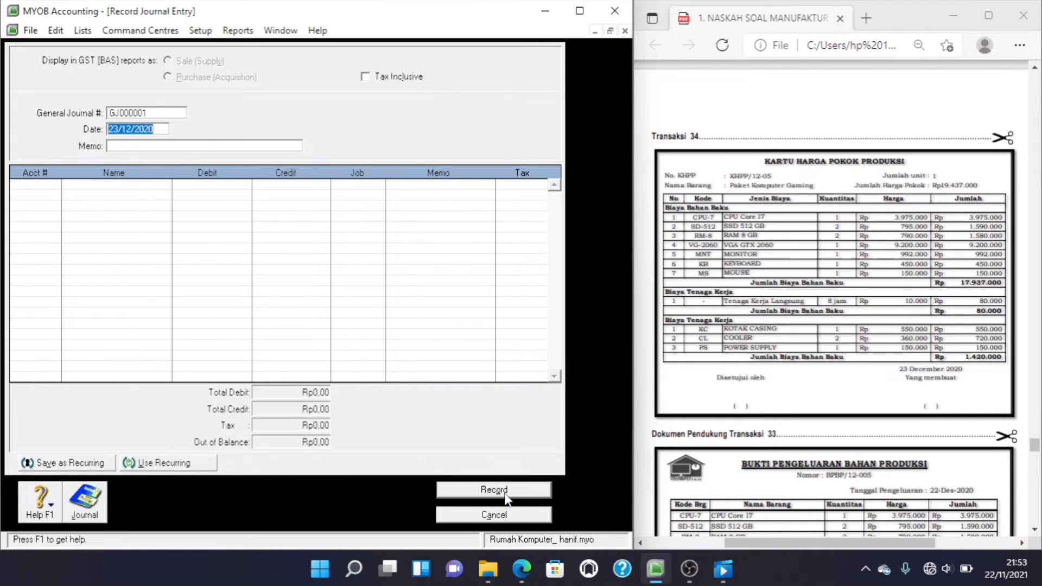
pyautogui.click(506, 518)
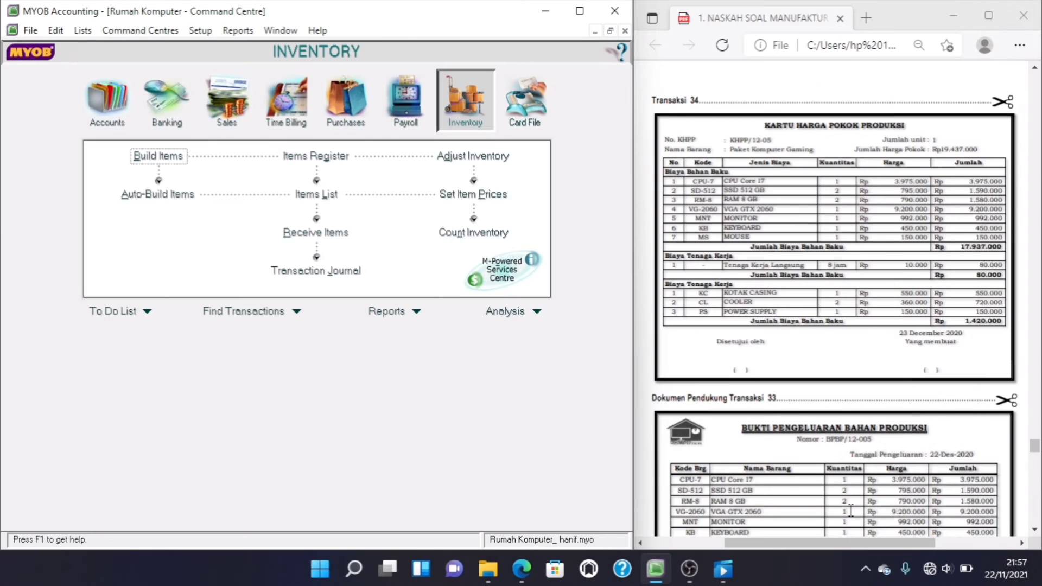
# Step: Go to transaction 35 in the case document and start a new inventory adjustment
pyautogui.click(1035, 529)
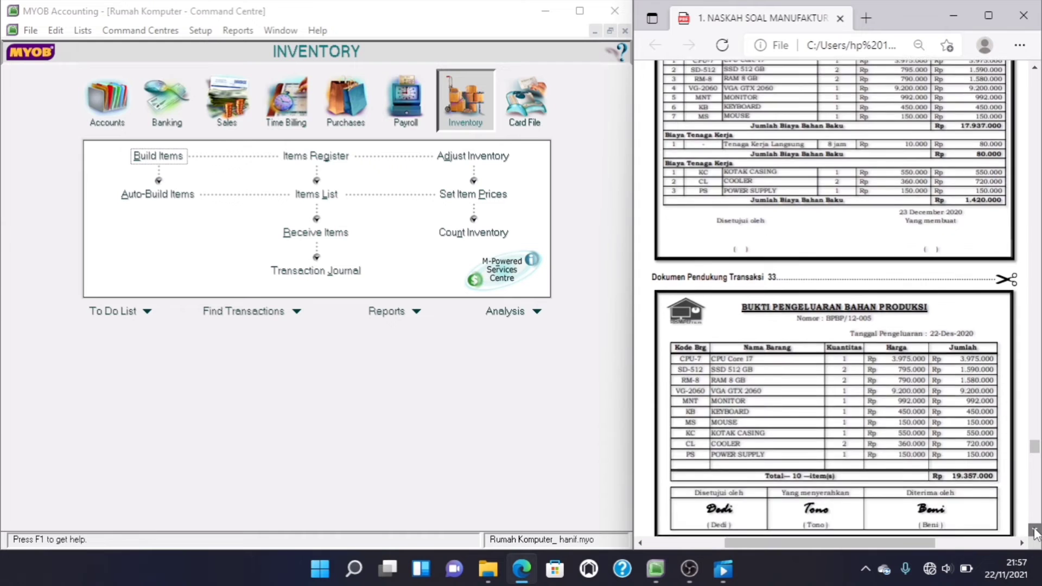
pyautogui.moveTo(1034, 530); pyautogui.dragTo(1034, 530)
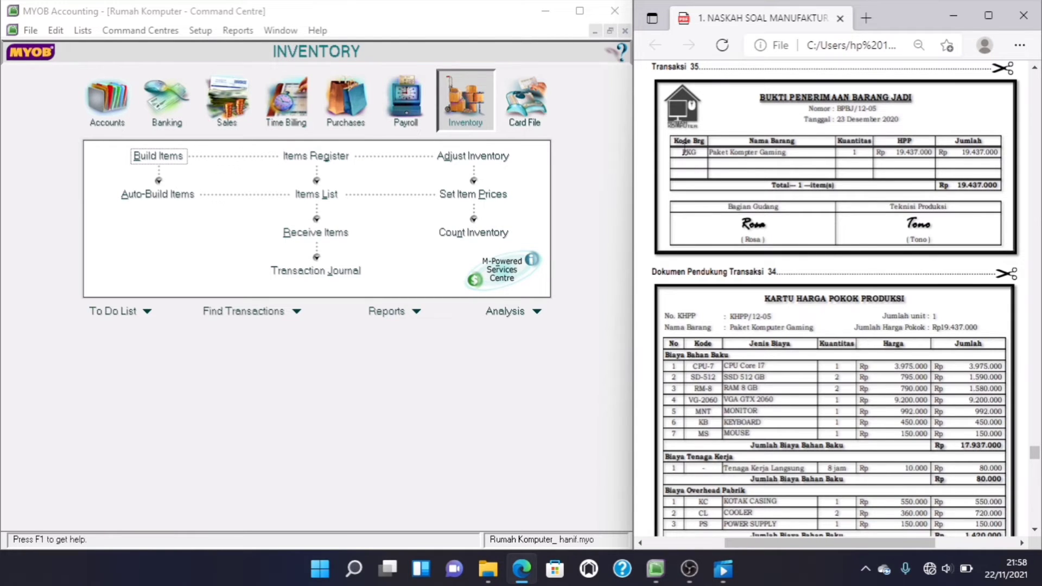
pyautogui.click(460, 103)
pyautogui.click(473, 155)
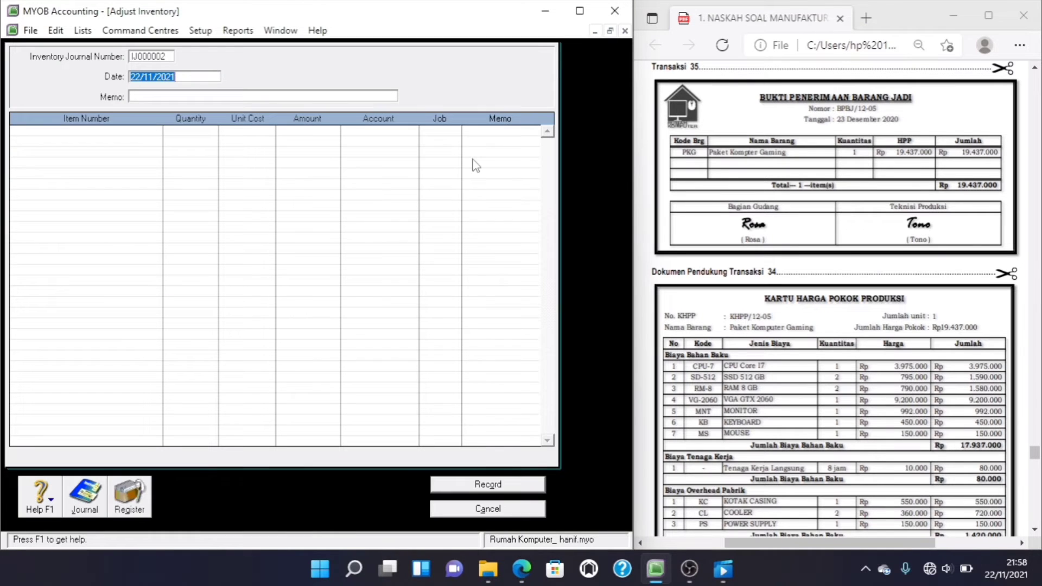
# Step: Number the adjustment BPBJ/05, date it 23/12/2020 and enter the memo "Pengakuan barang jadi pesanan" followed by the customer's name
pyautogui.click(159, 57)
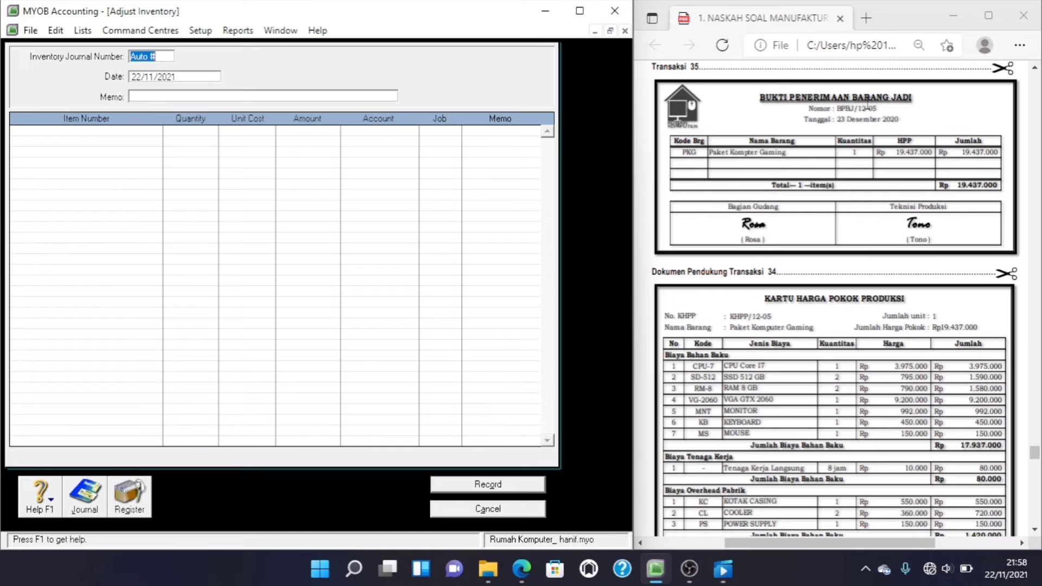
pyautogui.write('BPBJ/05')
pyautogui.press('Tab')
pyautogui.write('23/12/2020')
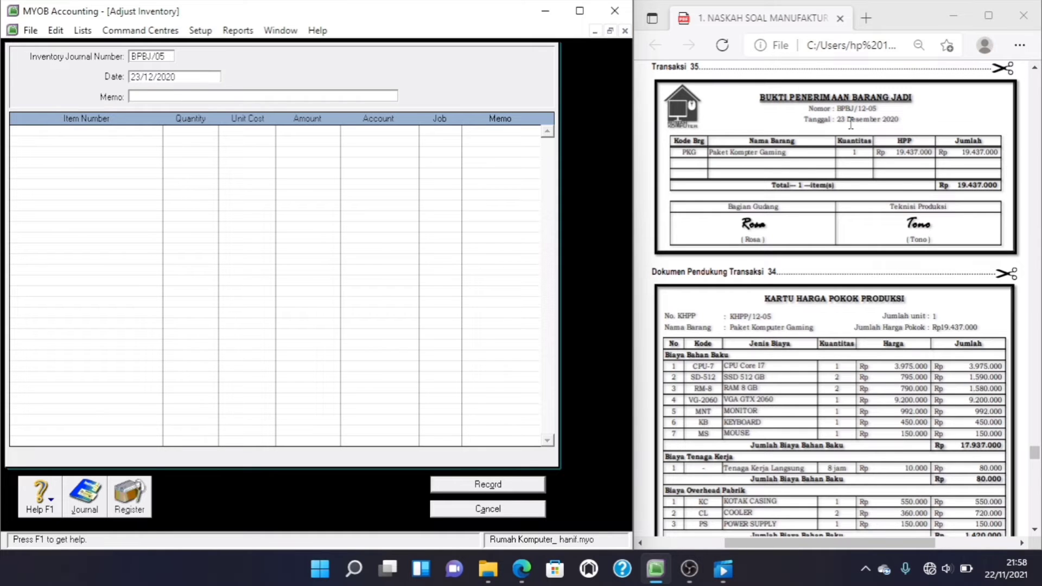
pyautogui.press('Tab')
pyautogui.write('Pengakuan barang jad')
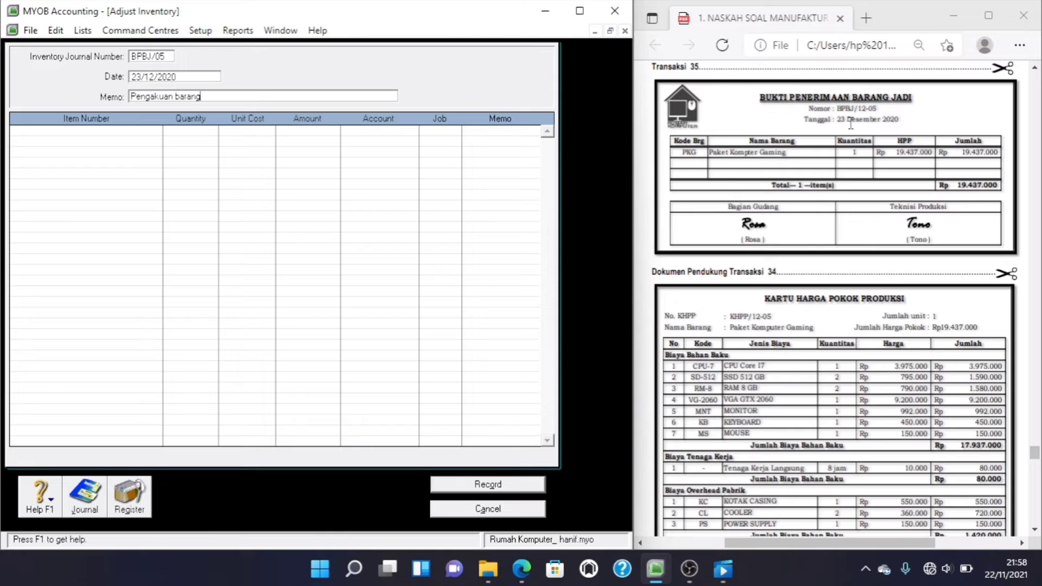
pyautogui.write('nan Tn Ega')
pyautogui.press('Tab')
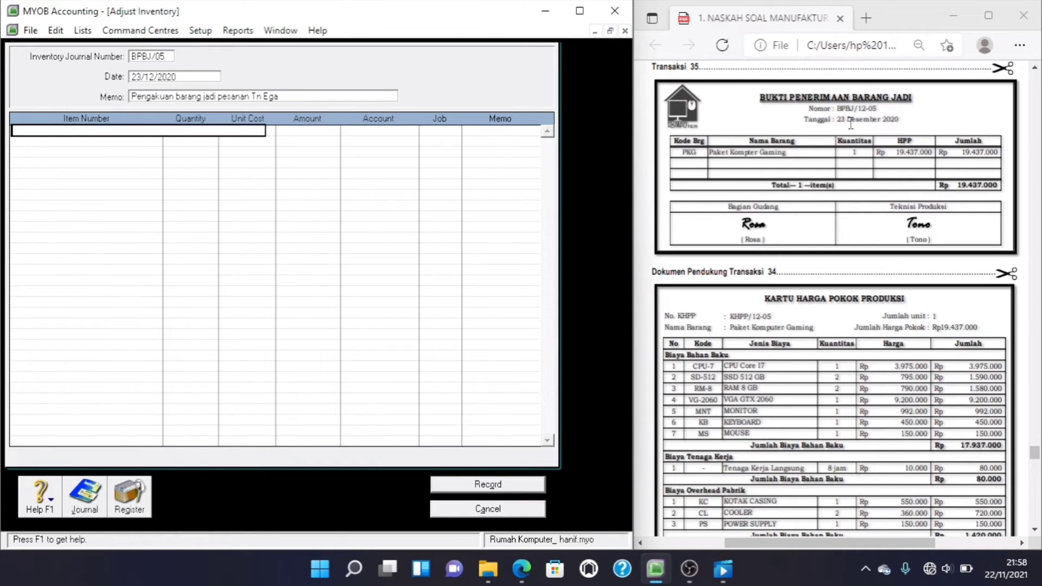
# Step: Add item PKG to the adjustment with quantity 1, unit cost 0 and amount 0, without an account
pyautogui.press('Tab')
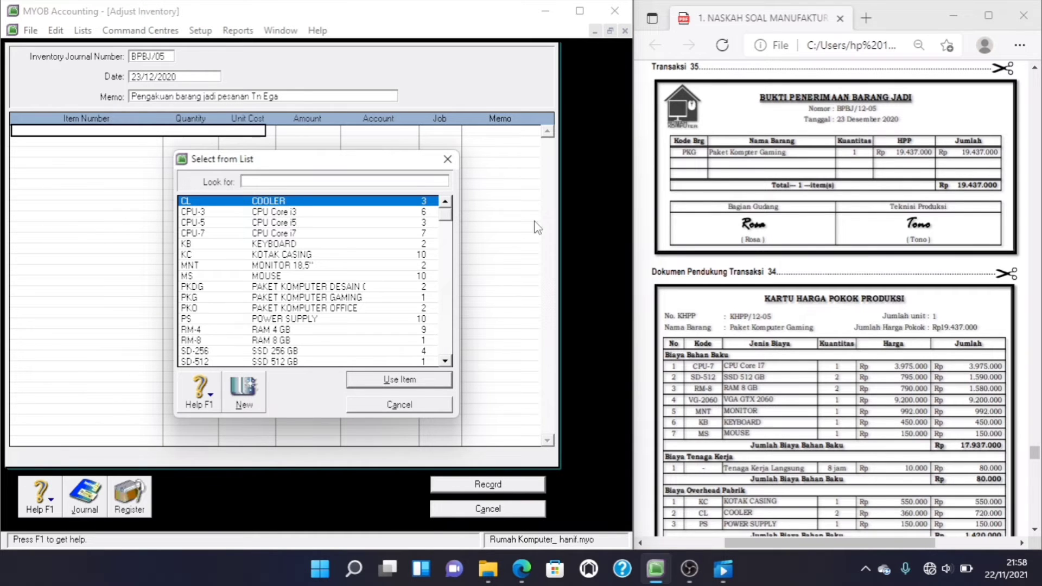
pyautogui.write('PKG')
pyautogui.press('Return')
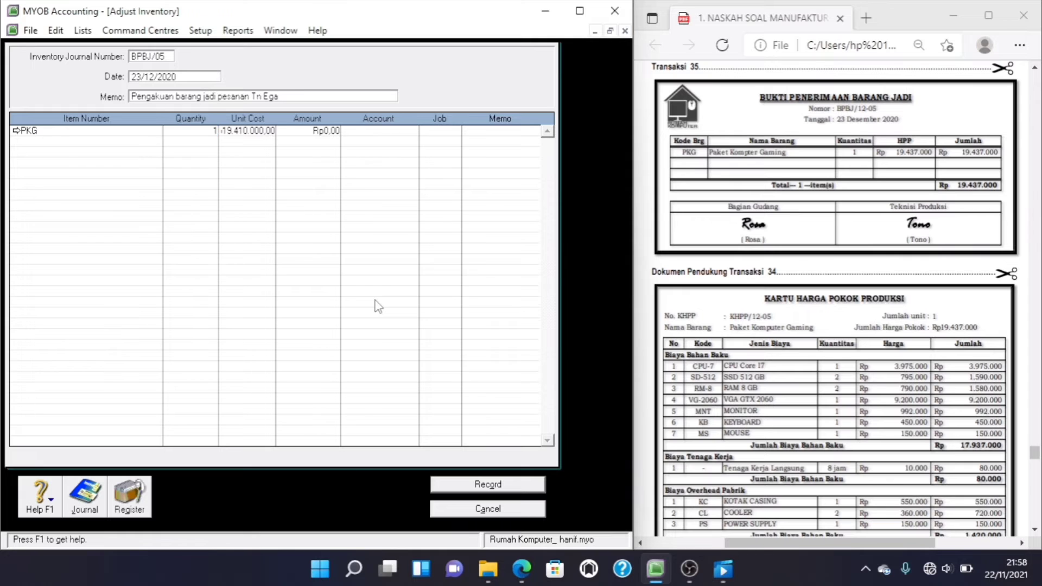
pyautogui.press('Tab')
pyautogui.write('0')
pyautogui.press('Tab')
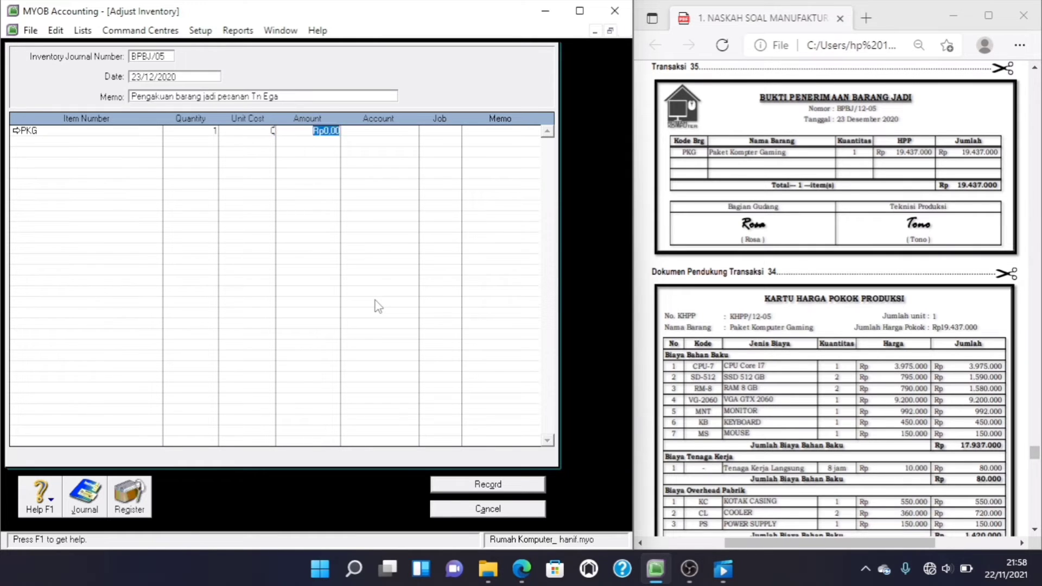
pyautogui.press('Tab')
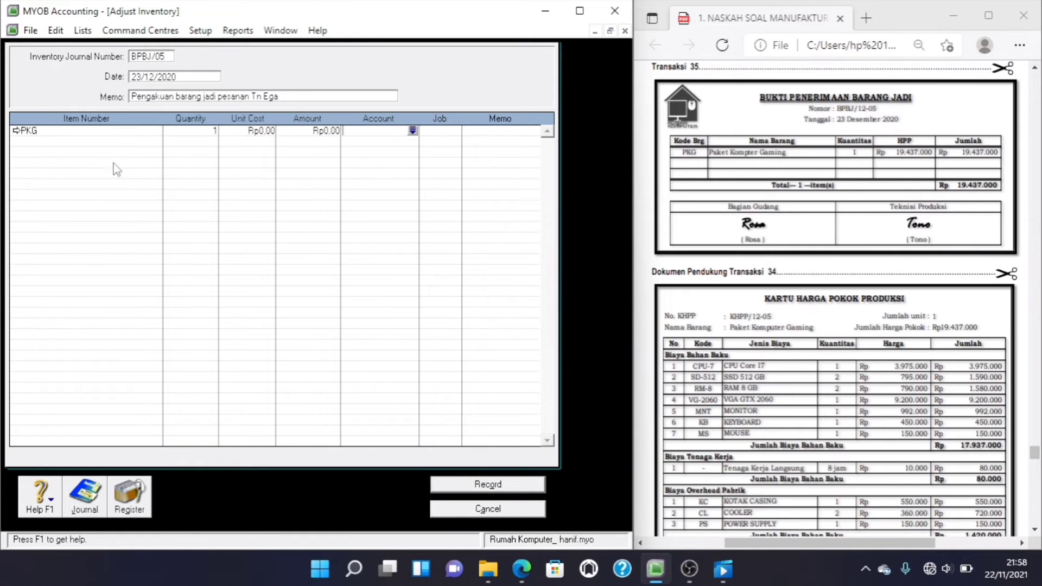
# Step: Add a second PKG line with quantity 0, unit cost 0 and amount Rp17.937.000, allocated to account 5-1100 Raw Material Cost-Process
pyautogui.click(81, 142)
pyautogui.press('Tab')
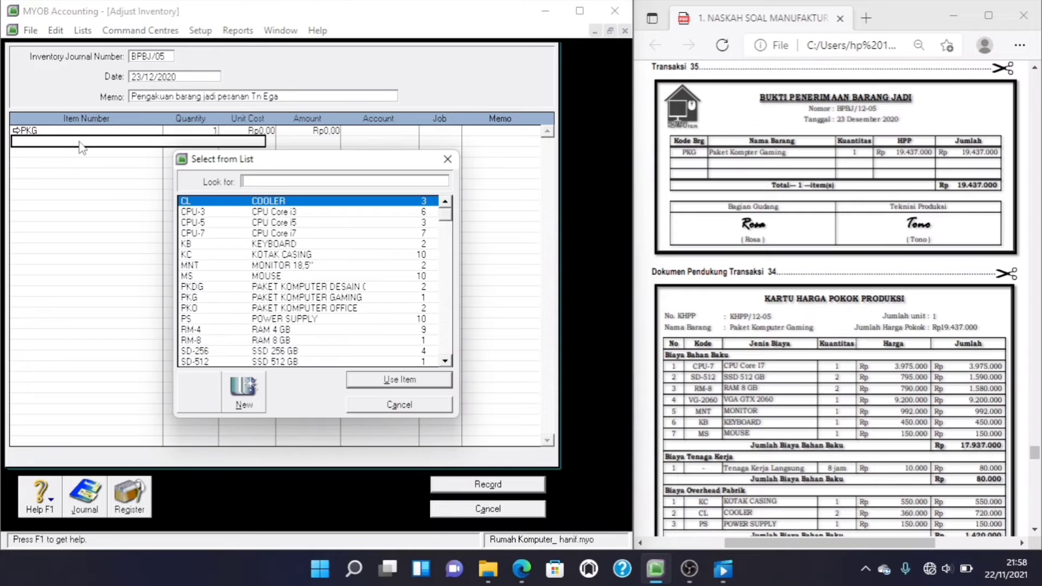
pyautogui.doubleClick(267, 298)
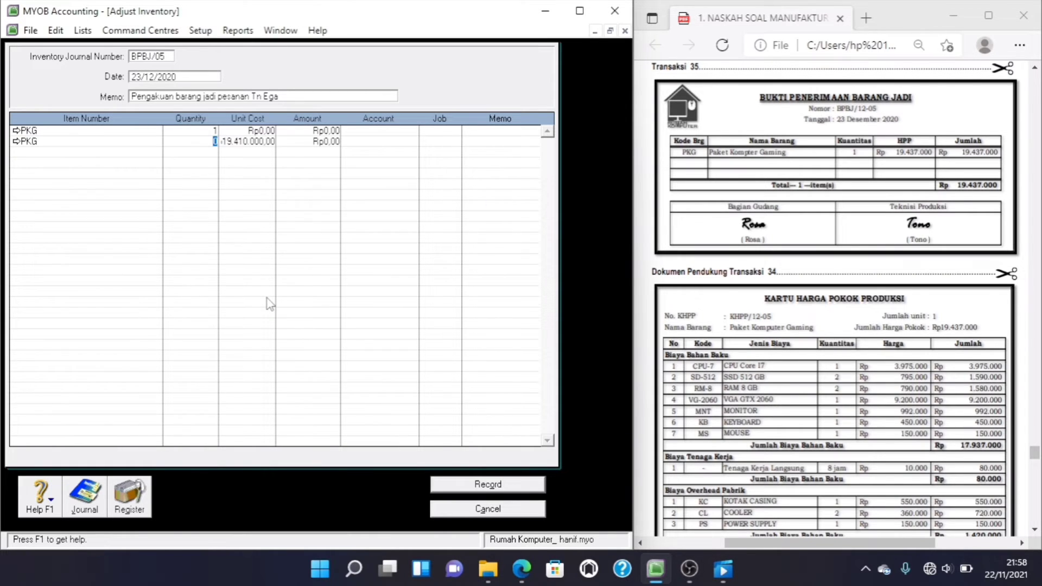
pyautogui.press('Tab')
pyautogui.write('0')
pyautogui.press('Tab')
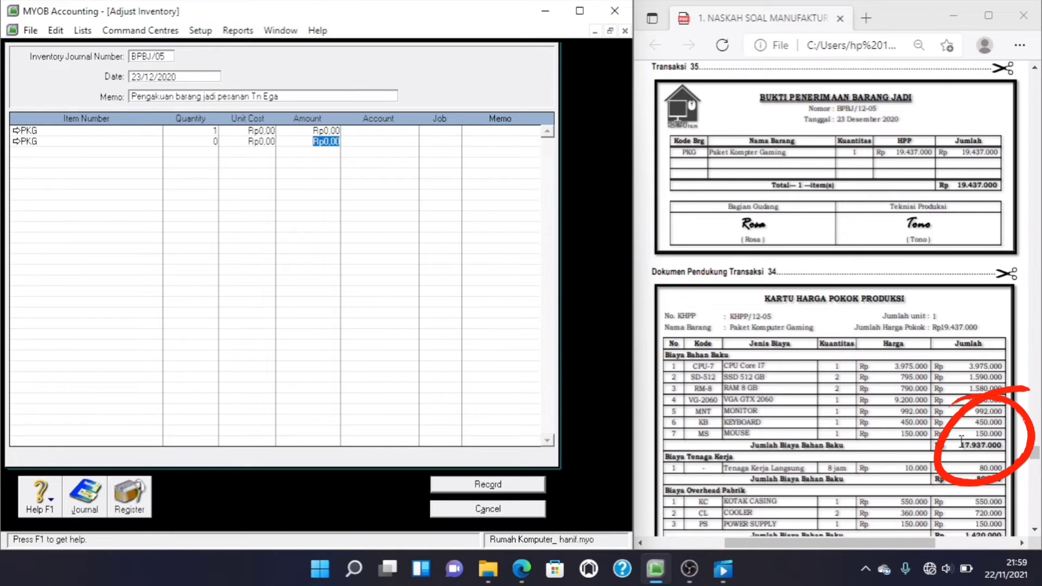
pyautogui.write('17.937')
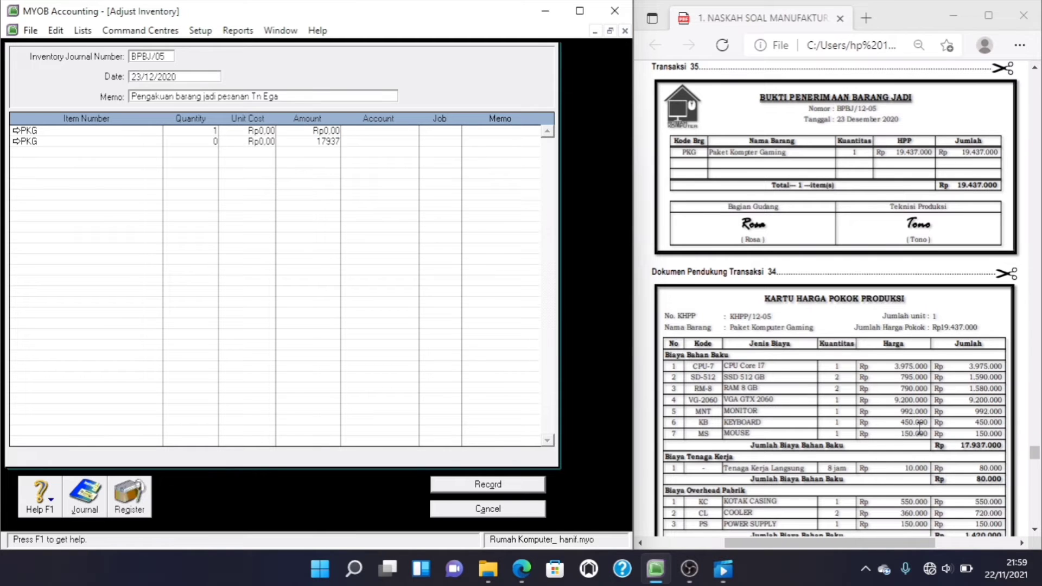
pyautogui.write('.000')
pyautogui.press('Tab')
pyautogui.write('6')
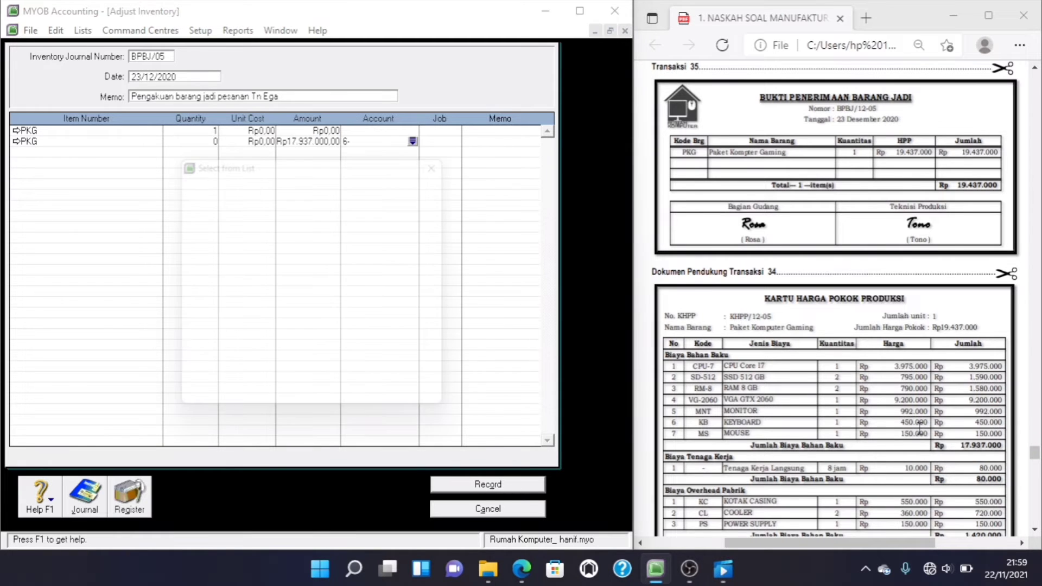
pyautogui.write('5')
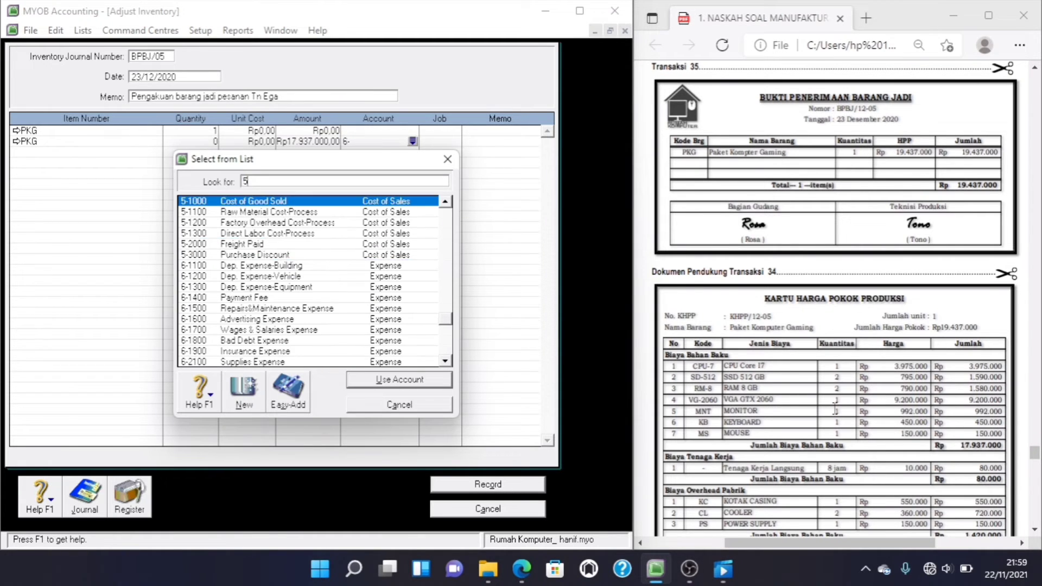
pyautogui.doubleClick(345, 213)
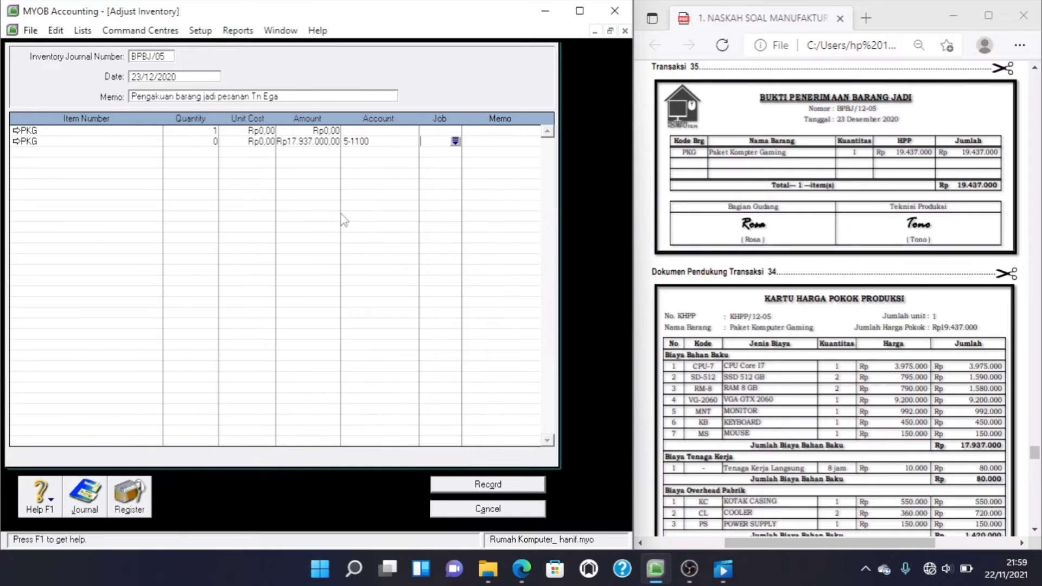
# Step: Add a third PKG line with quantity 0, unit cost 0 and amount Rp1.420.000, allocated to account 5-1200 Factory Overhead Cost-Process
pyautogui.click(129, 153)
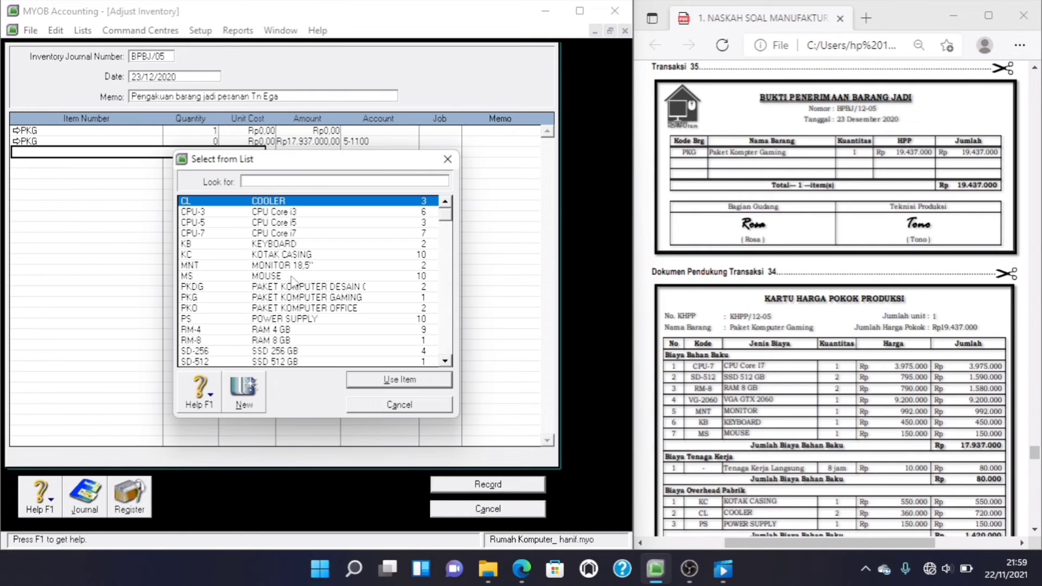
pyautogui.doubleClick(300, 297)
pyautogui.press('Tab')
pyautogui.write('0')
pyautogui.press('Tab')
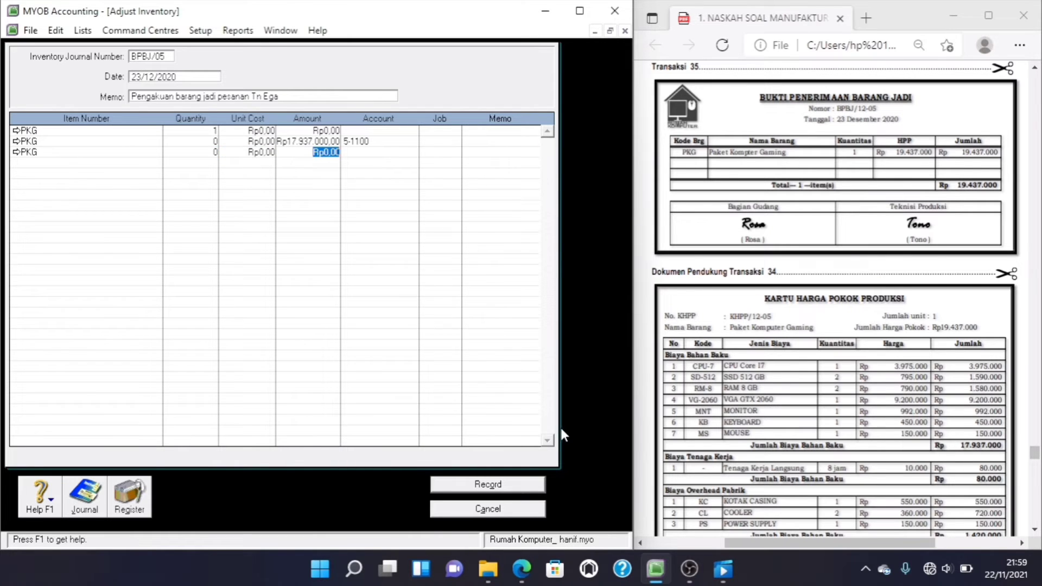
pyautogui.click(1034, 530)
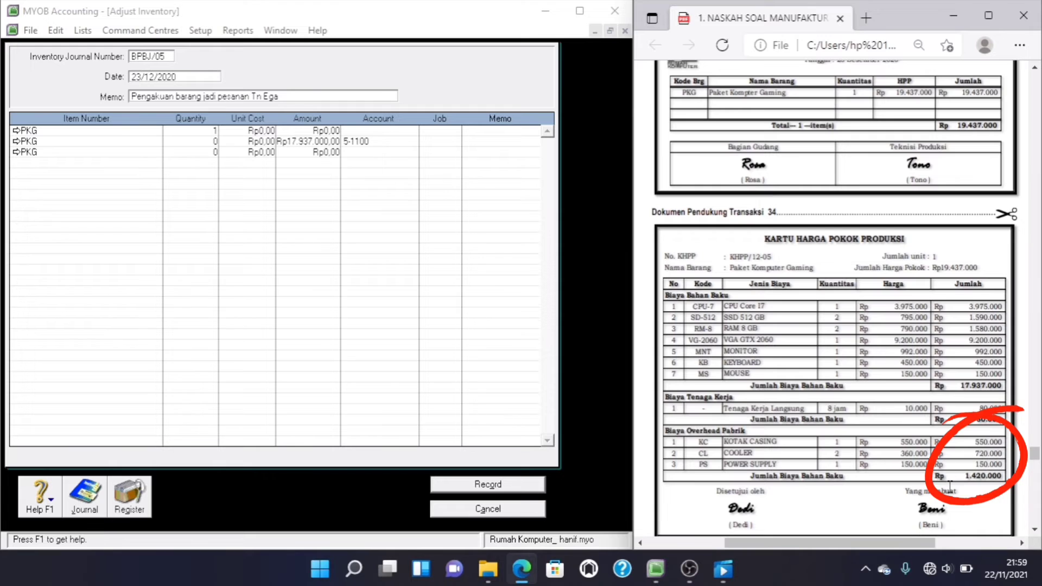
pyautogui.moveTo(338, 152); pyautogui.dragTo(312, 153)
pyautogui.write('1420000')
pyautogui.click(374, 154)
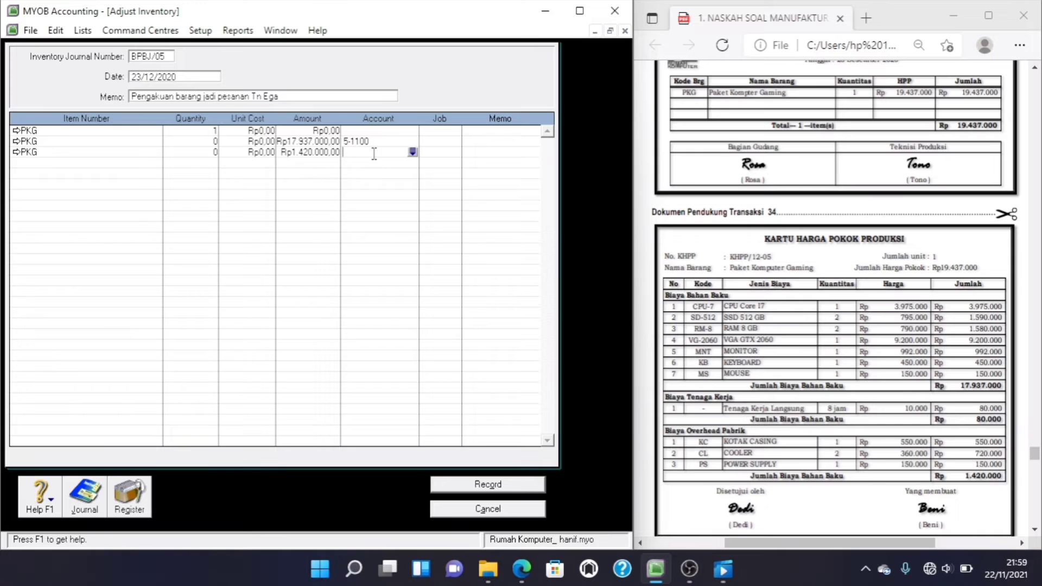
pyautogui.write('5')
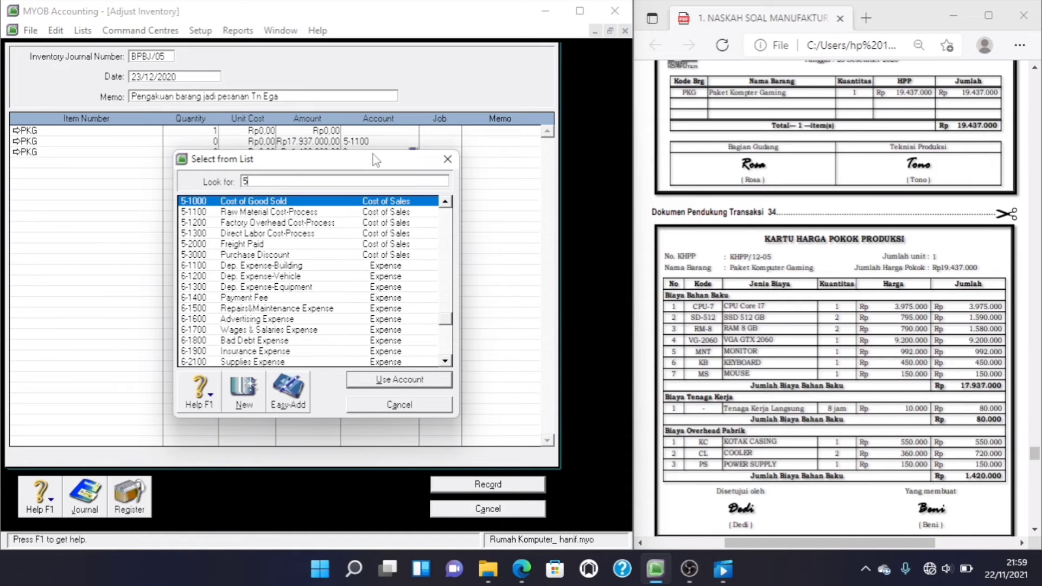
pyautogui.doubleClick(251, 226)
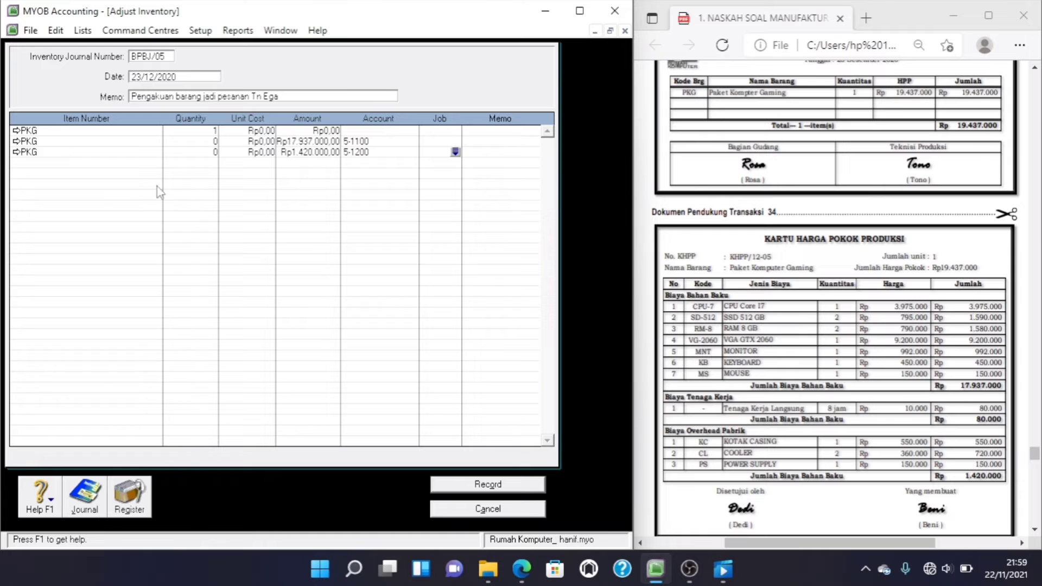
# Step: Add a fourth PKG line with quantity 0, unit cost 0 and amount Rp80.000, allocated to account 5-1300 Direct Labor Cost-Process
pyautogui.click(123, 164)
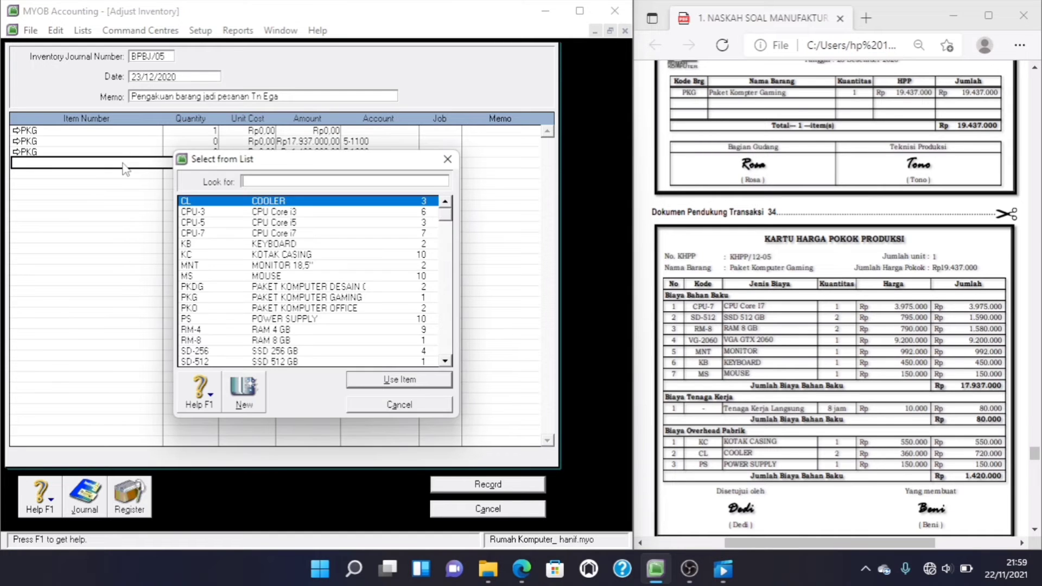
pyautogui.doubleClick(310, 297)
pyautogui.press('Tab')
pyautogui.write('0')
pyautogui.press('Tab')
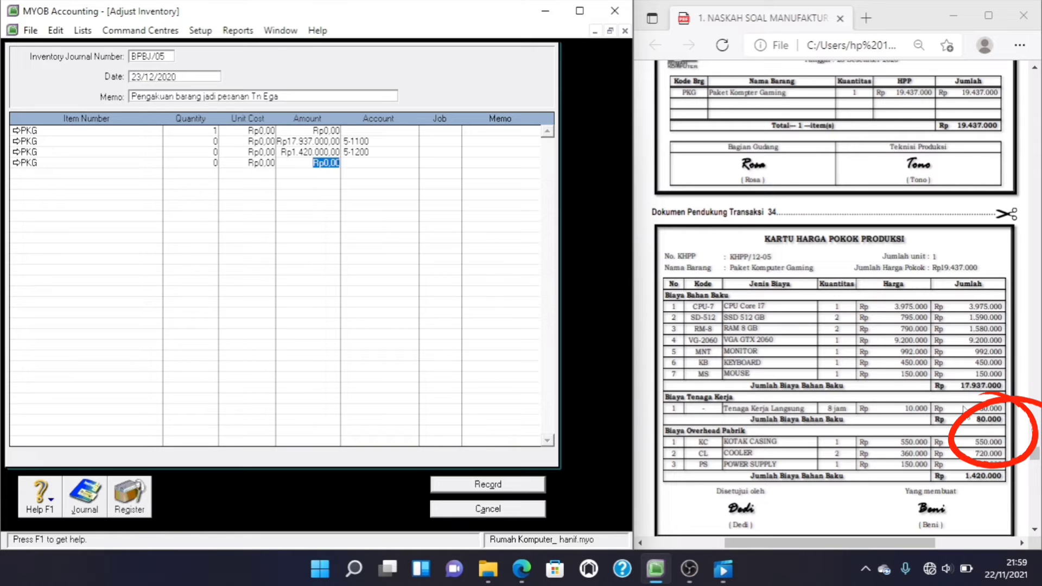
pyautogui.write('80')
pyautogui.press('Tab')
pyautogui.write('6')
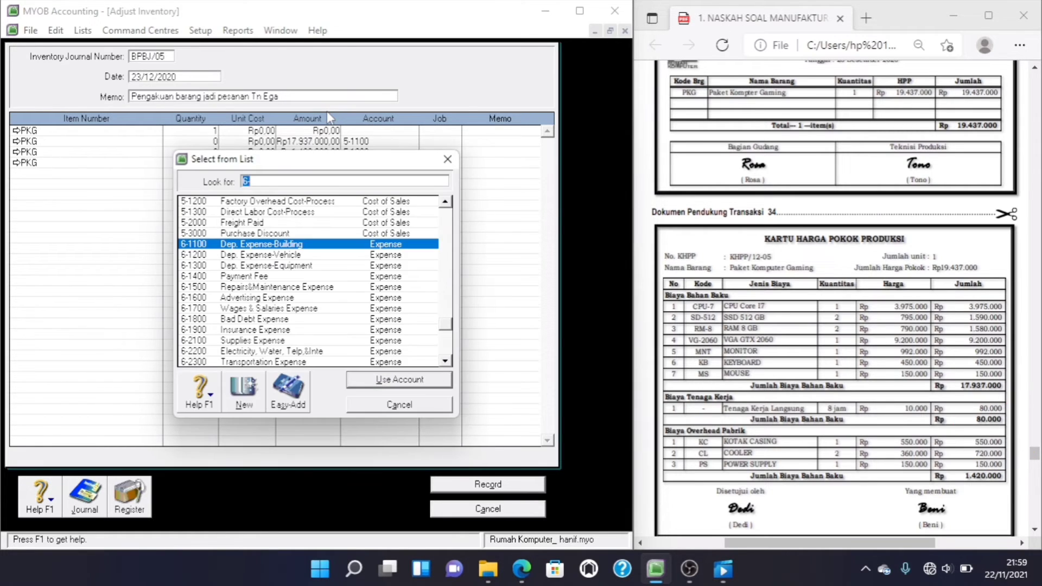
pyautogui.write('5')
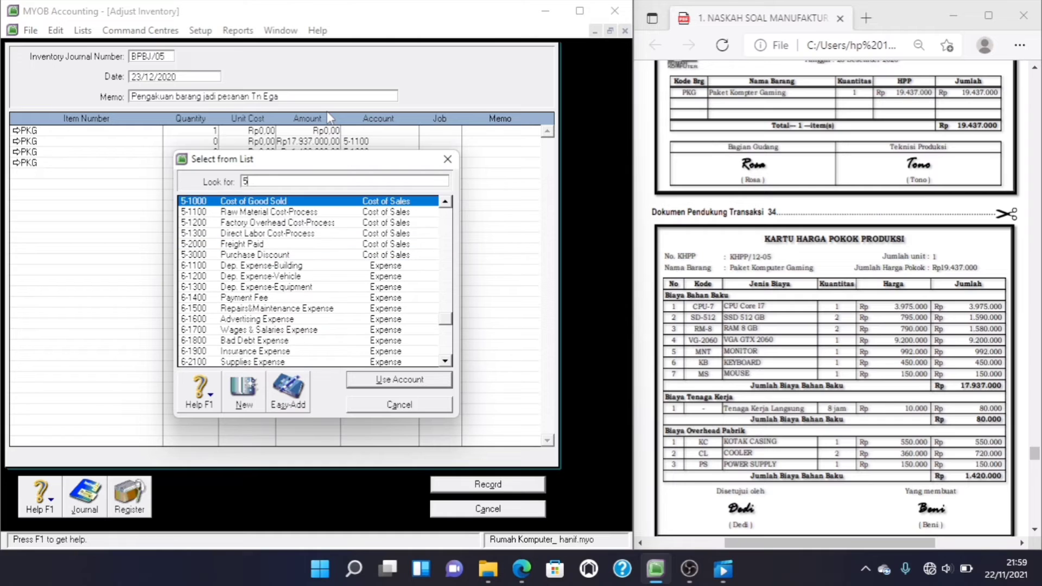
pyautogui.doubleClick(332, 235)
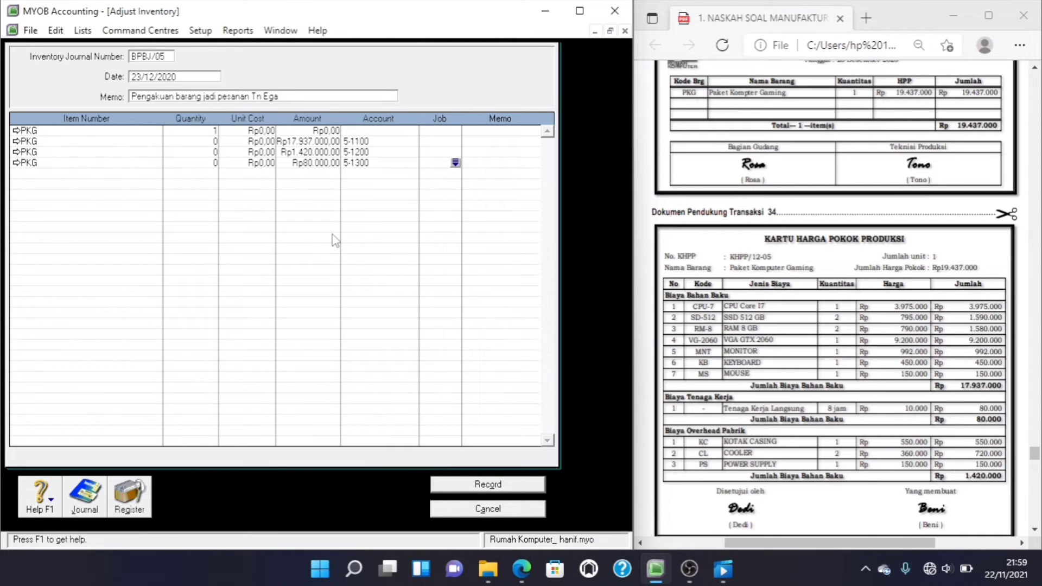
# Step: Review the adjustment's journal recap, record the inventory adjustment and return to the Command Centre
pyautogui.hotkey('ctrl', 'r')
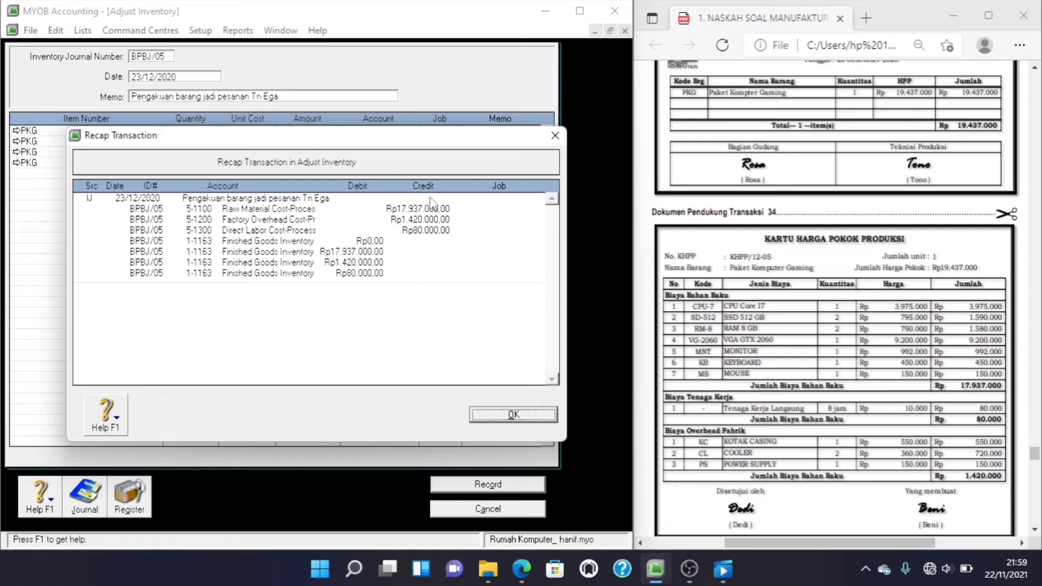
pyautogui.click(553, 413)
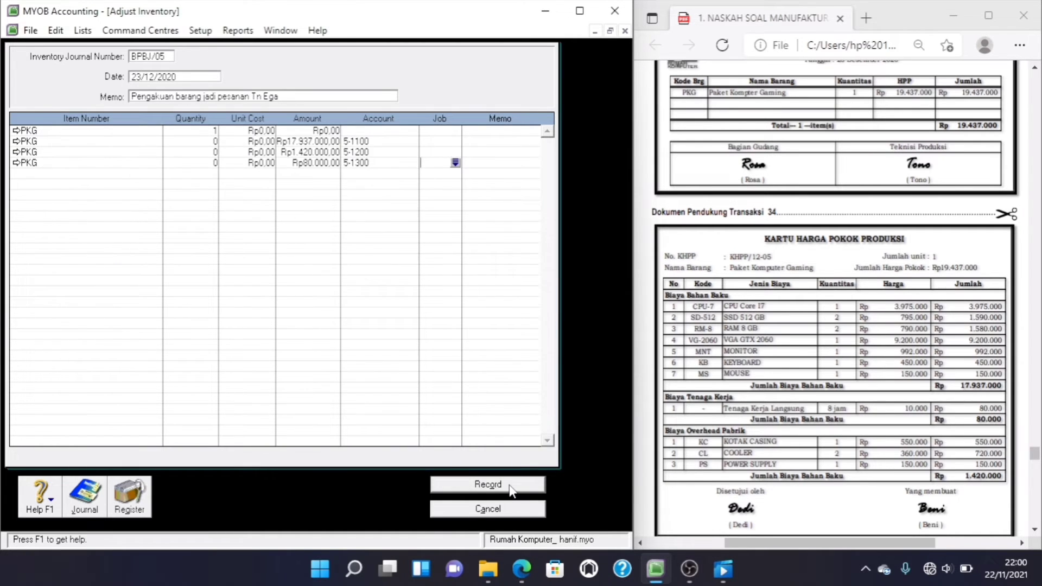
pyautogui.click(510, 487)
pyautogui.click(502, 510)
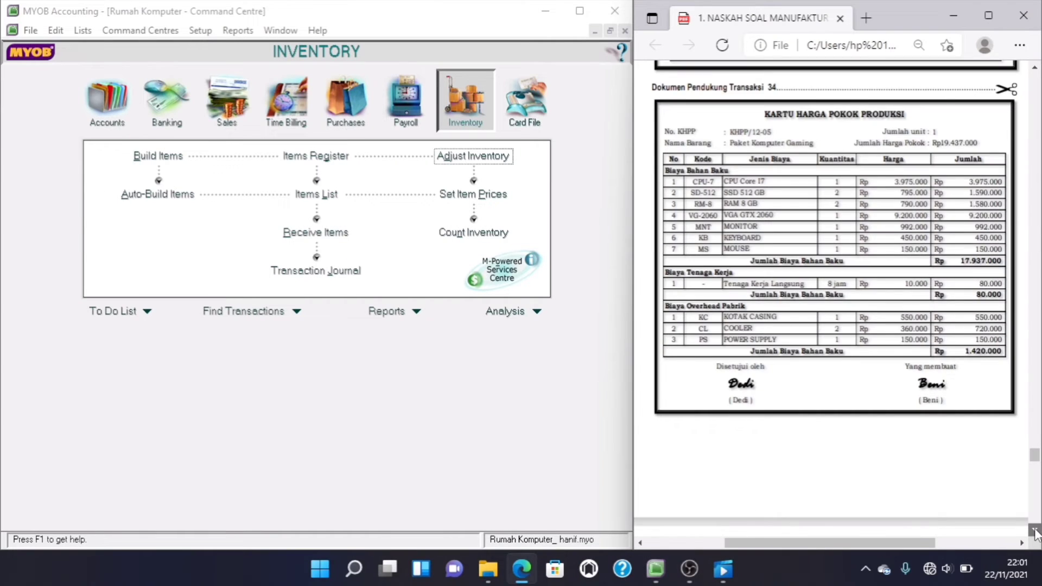
# Step: Go to transaction 36 in the case document and start a Spend Money entry paid from account 1-1120 Cash In E-Wallet
pyautogui.scroll(-5, 1035, 533)
pyautogui.scroll(-5, 1034, 533)
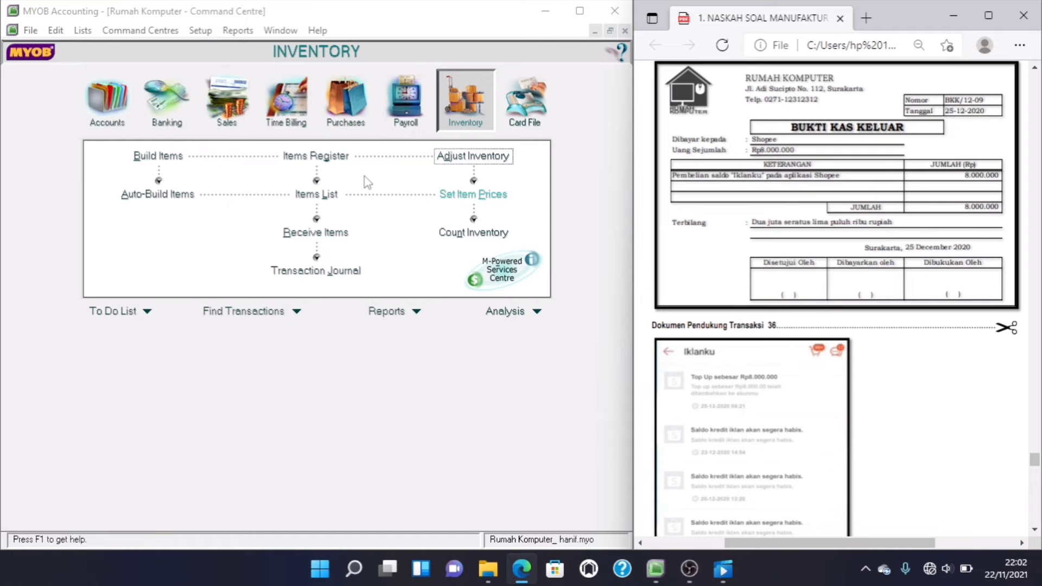
pyautogui.click(151, 118)
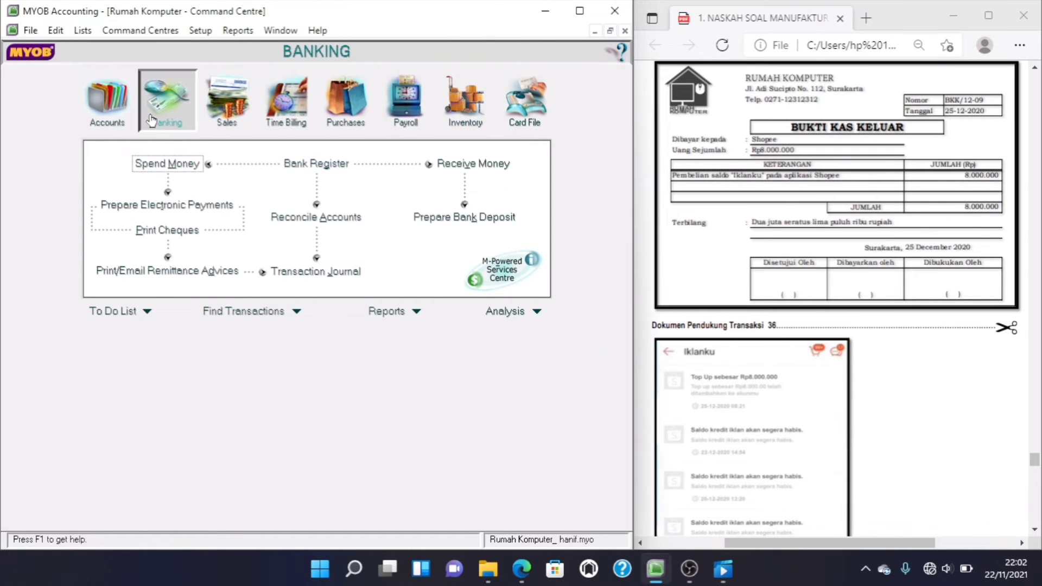
pyautogui.click(166, 165)
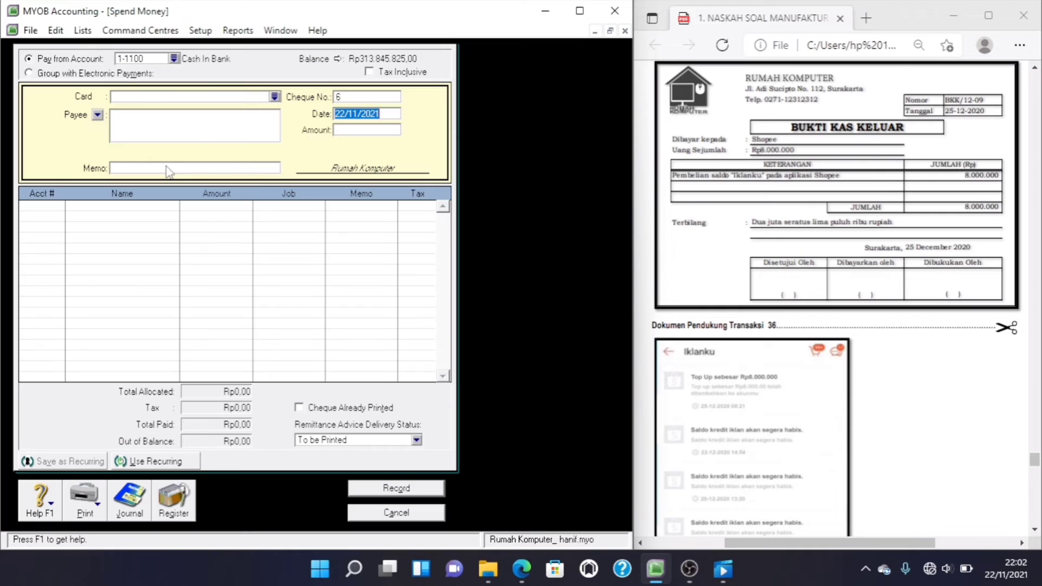
pyautogui.click(173, 58)
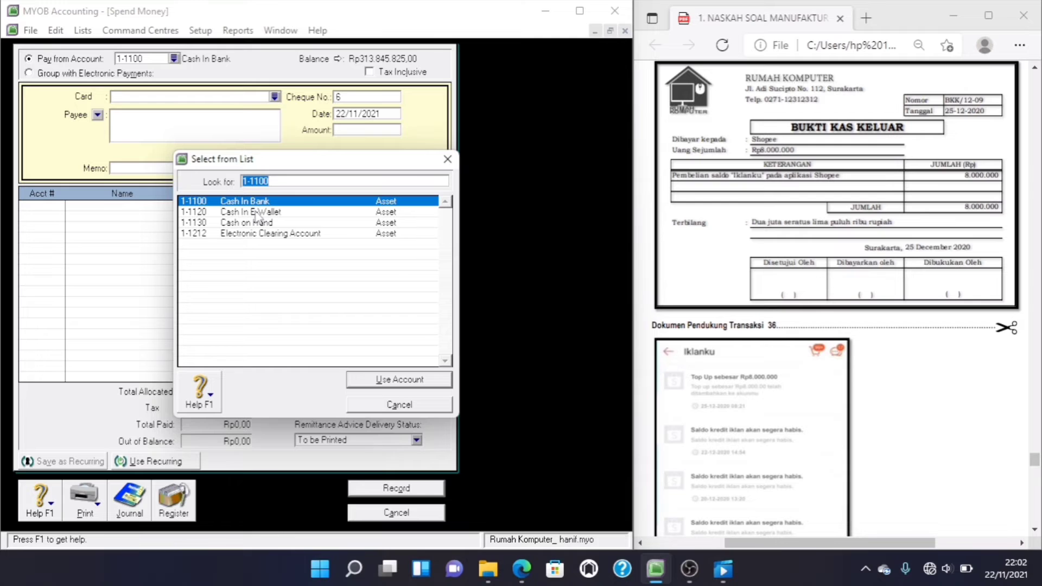
pyautogui.doubleClick(259, 217)
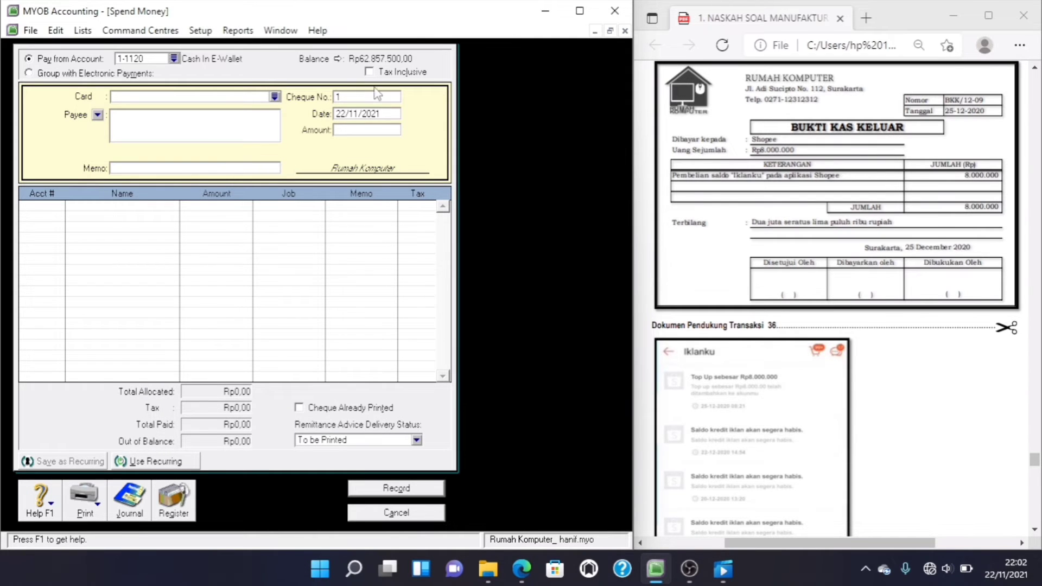
# Step: Number the payment BKK/12-9, date it 25/12/2020 and set its amount to Rp8.000.000
pyautogui.click(349, 97)
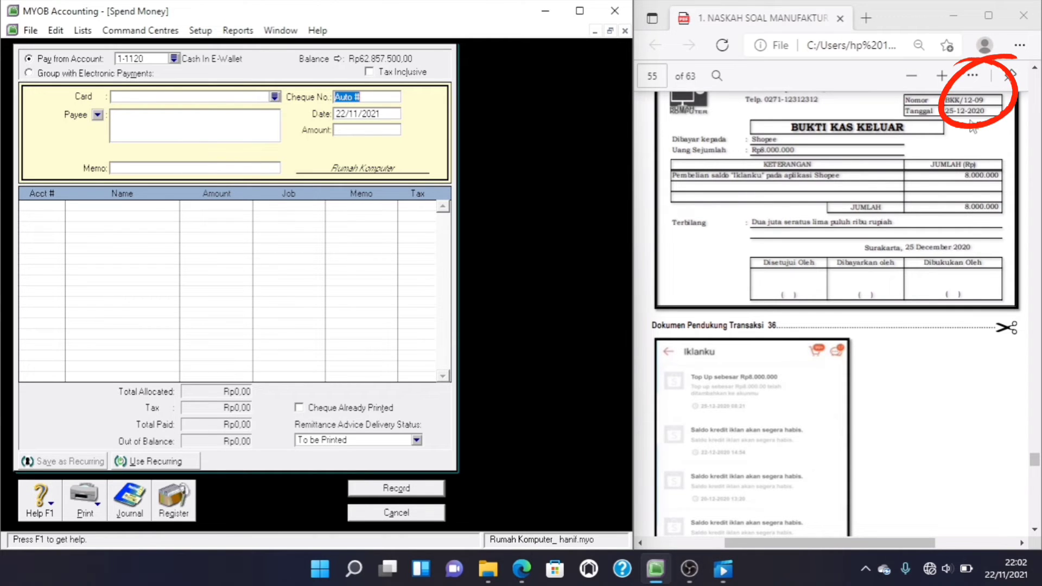
pyautogui.write('BKK/12-9')
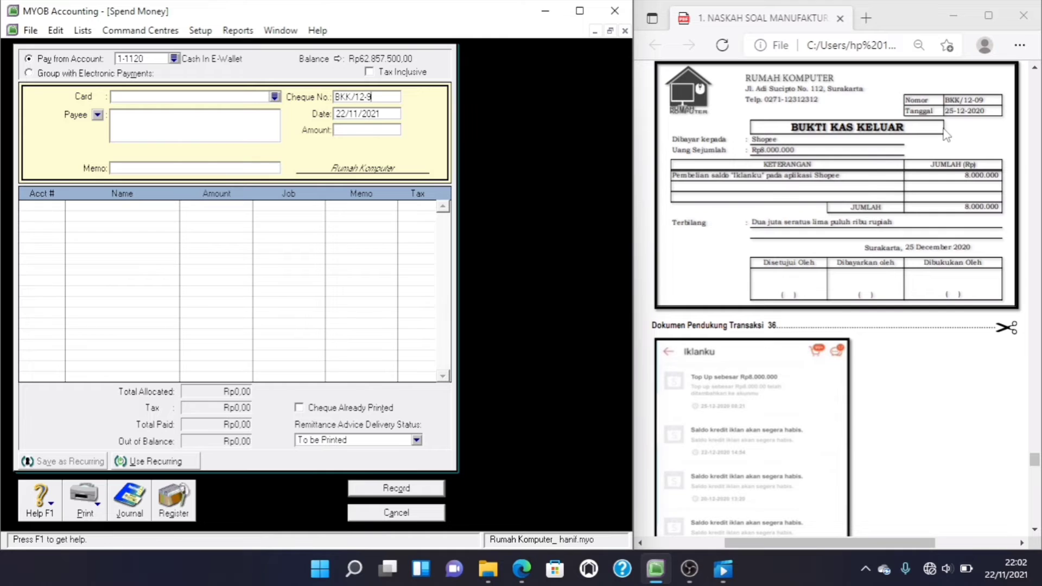
pyautogui.press('Tab')
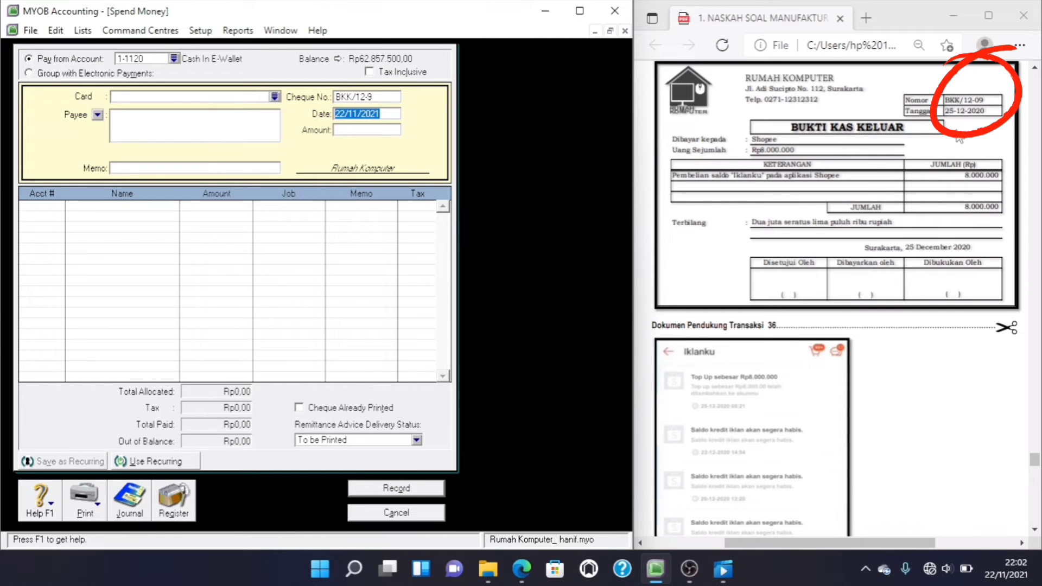
pyautogui.write('25/12/2020')
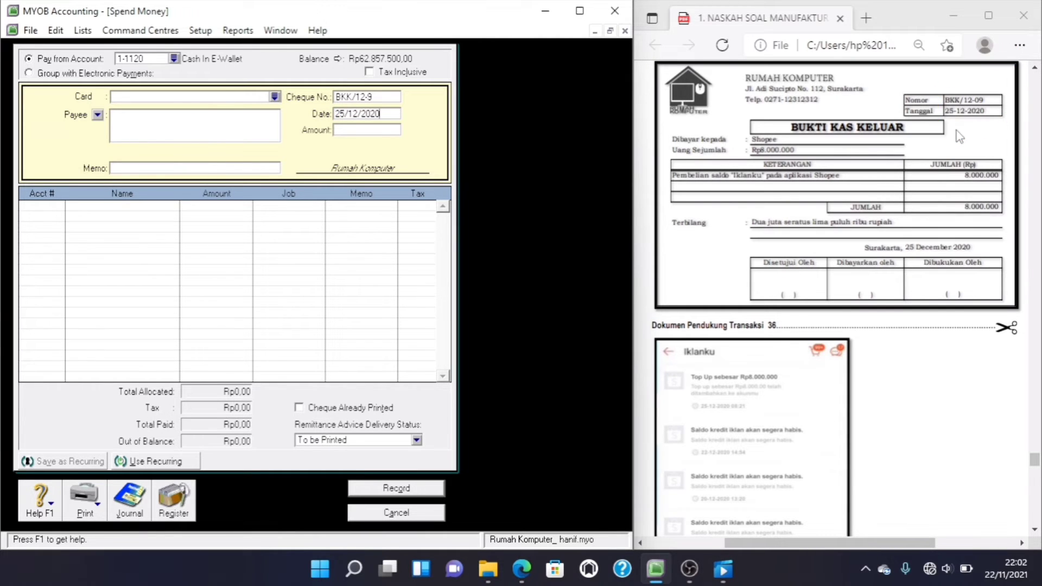
pyautogui.press('Tab')
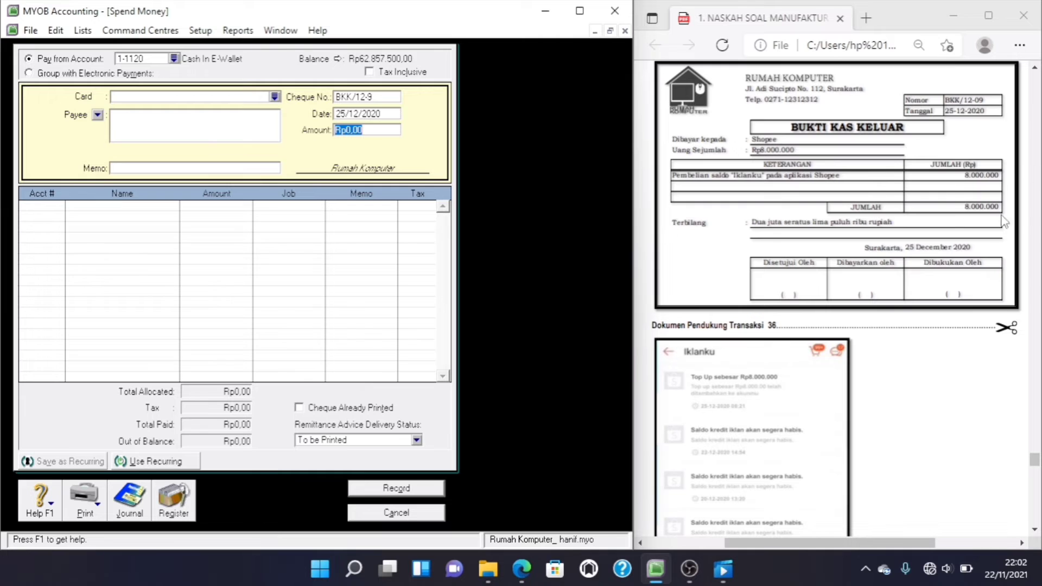
pyautogui.write('8.000.000')
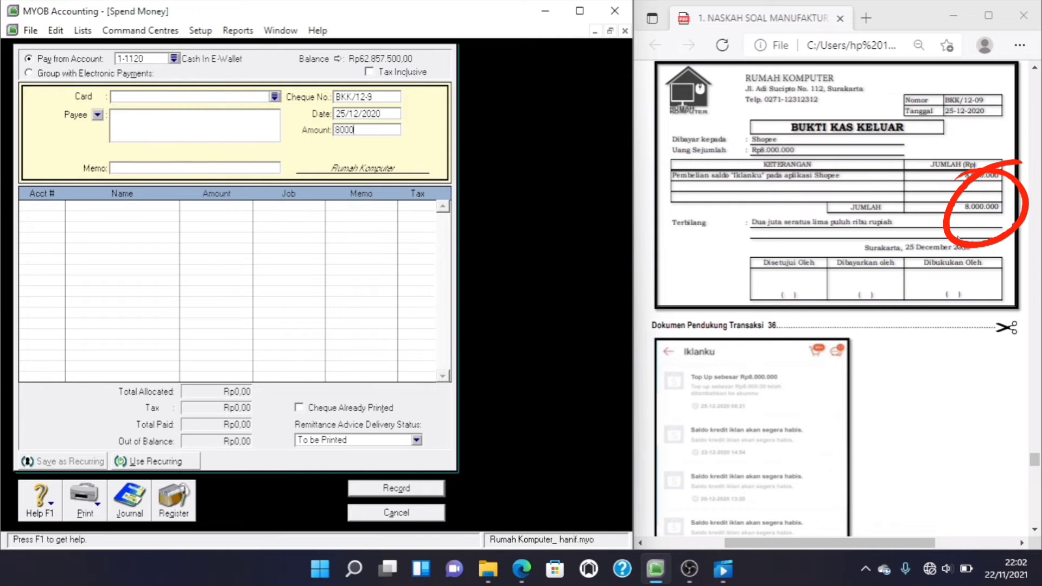
pyautogui.press('Tab')
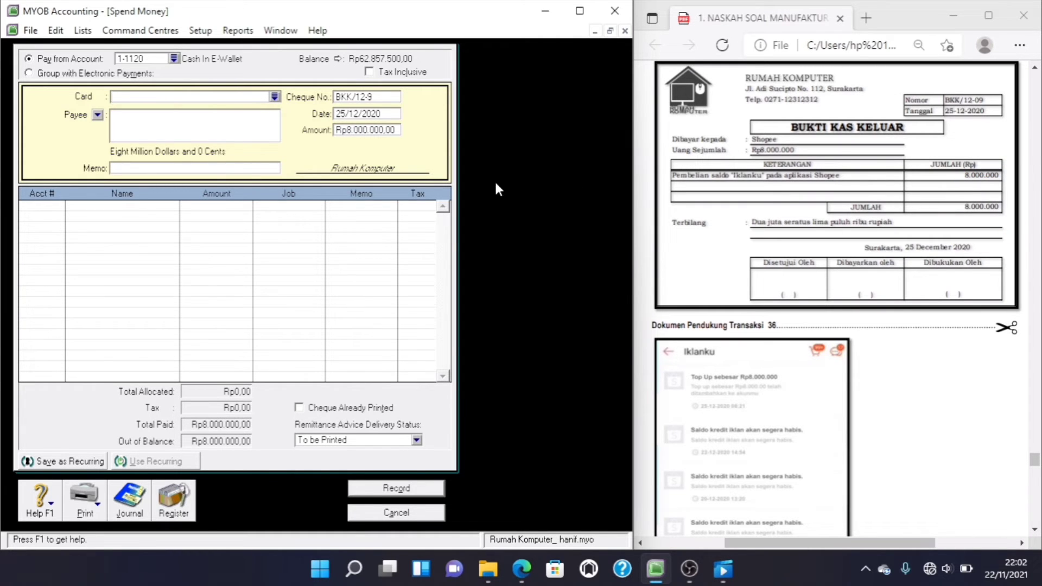
# Step: Enter SHOPEE as the payee and "Pembayaran iklan tahun 2020" as the payment's memo
pyautogui.click(191, 128)
pyautogui.write('SHOPEE')
pyautogui.write('Pembayaran ')
pyautogui.write('iklan')
pyautogui.write(' ta')
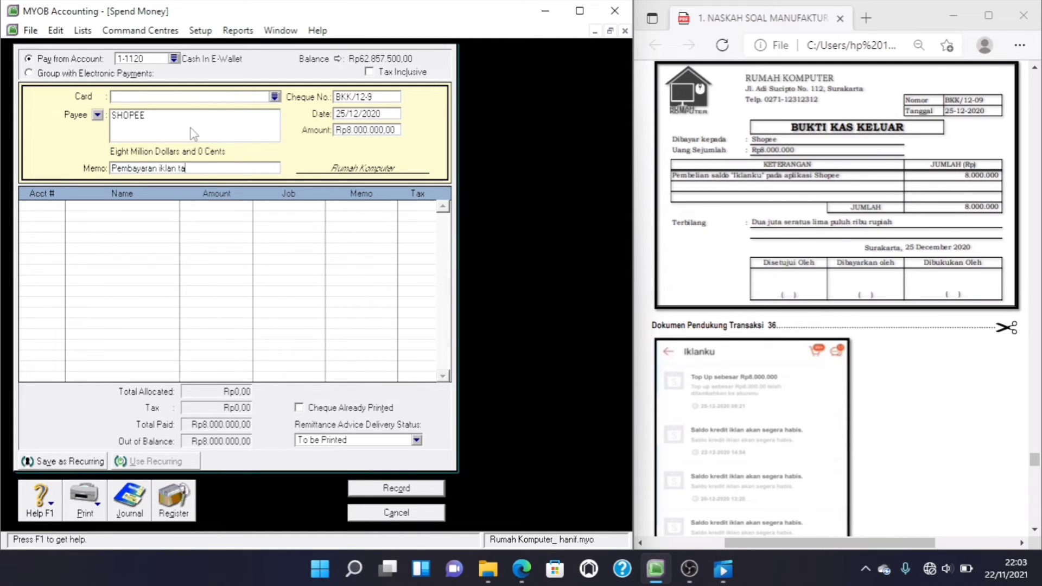
pyautogui.write('hun 2020')
pyautogui.press('Tab')
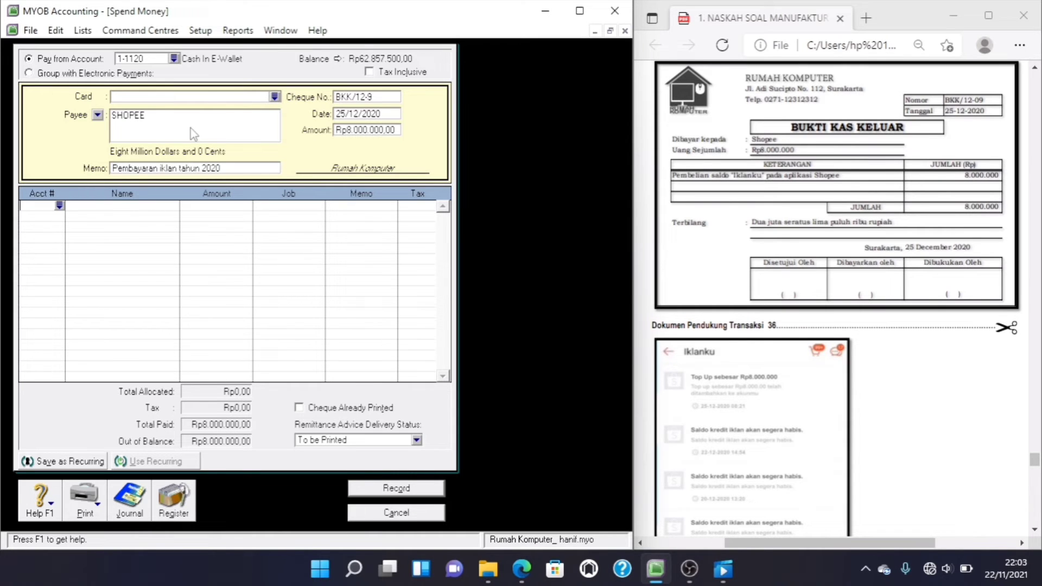
# Step: Allocate the full payment to account 6-1600 Advertising Expense and record it after reviewing its journal recap
pyautogui.write('6-')
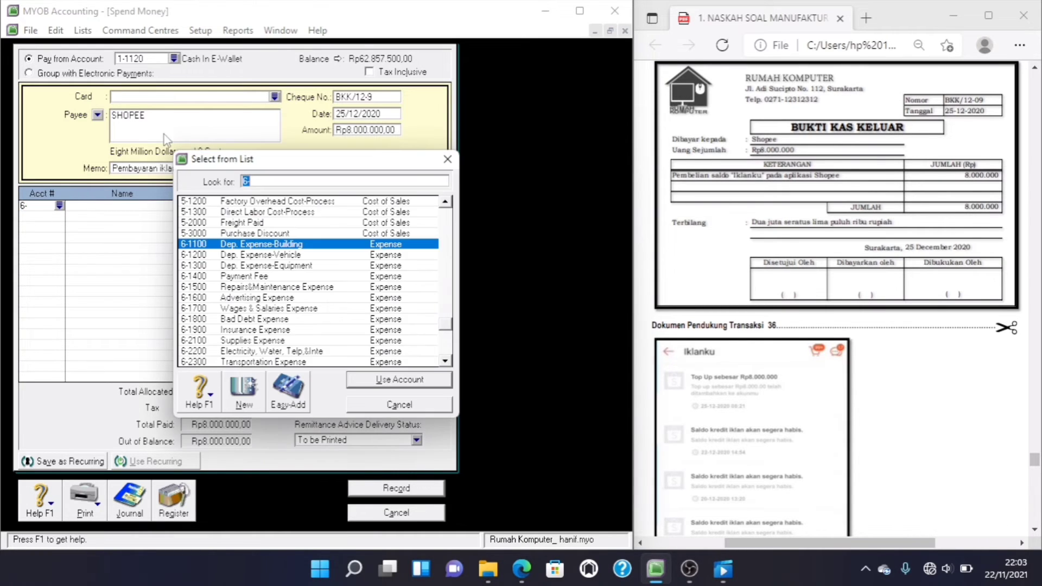
pyautogui.doubleClick(244, 298)
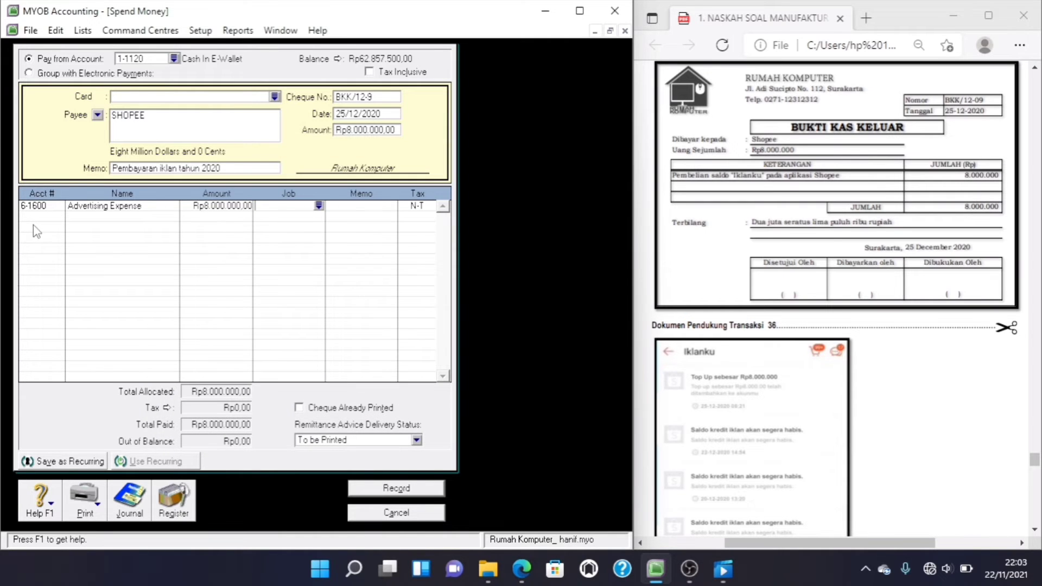
pyautogui.hotkey('ctrl', 'r')
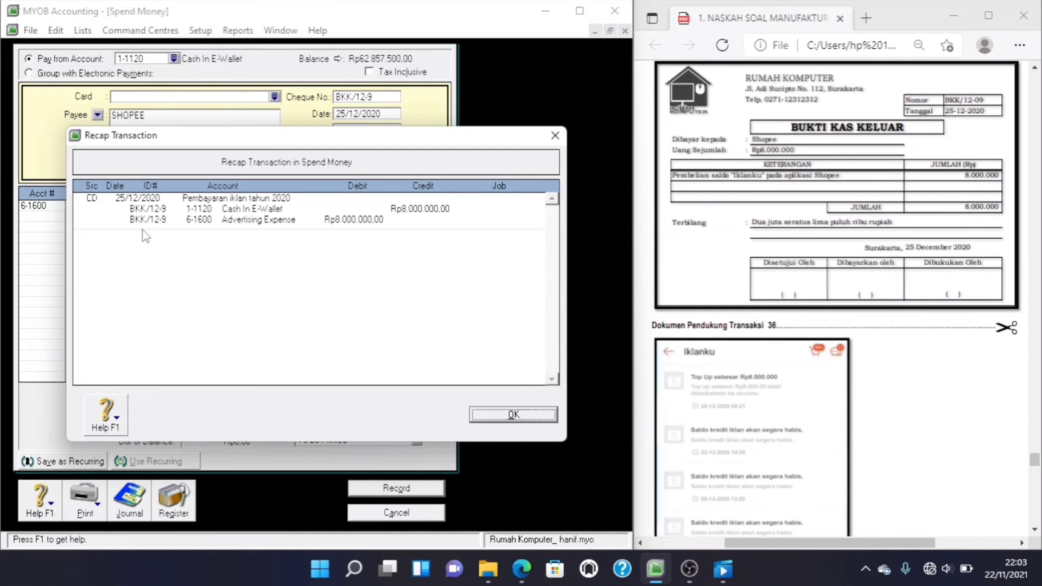
pyautogui.click(514, 415)
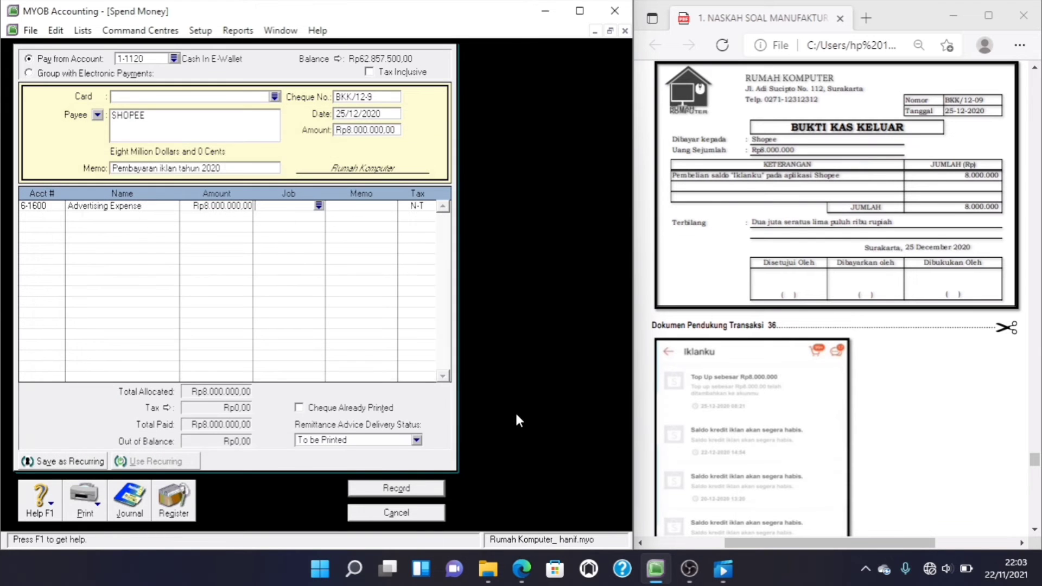
pyautogui.click(415, 491)
pyautogui.click(401, 519)
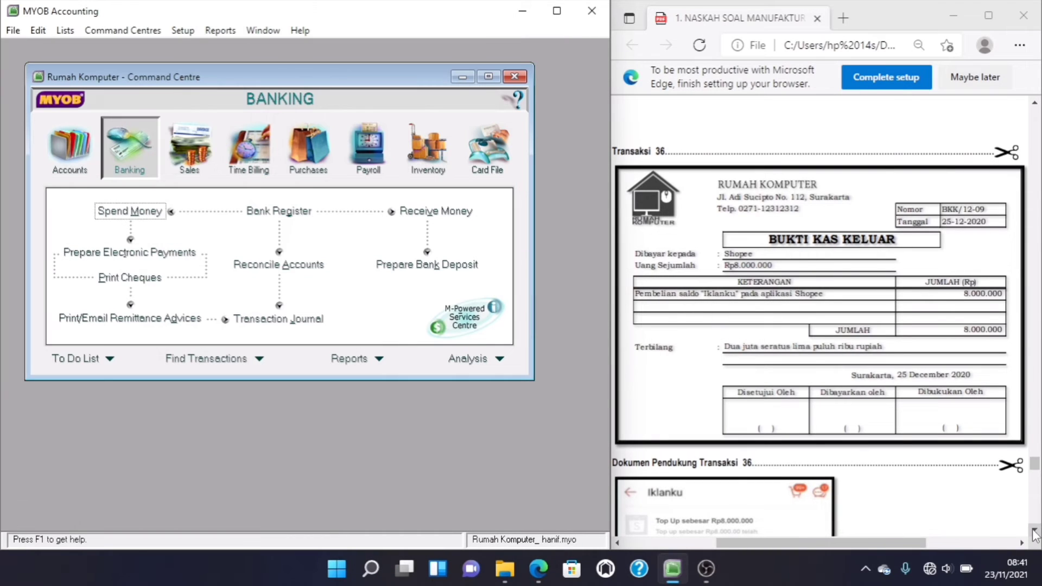
# Step: Go to transaction 37 in the case document and start a Spend Money entry paid from account 1-1130 Cash on Hand
pyautogui.click(1034, 530)
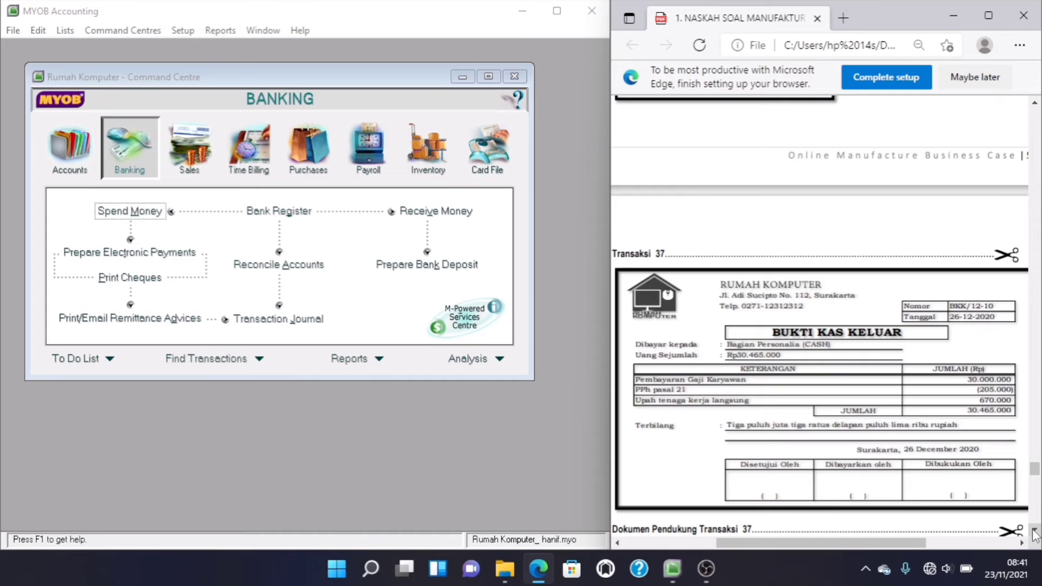
pyautogui.click(1035, 532)
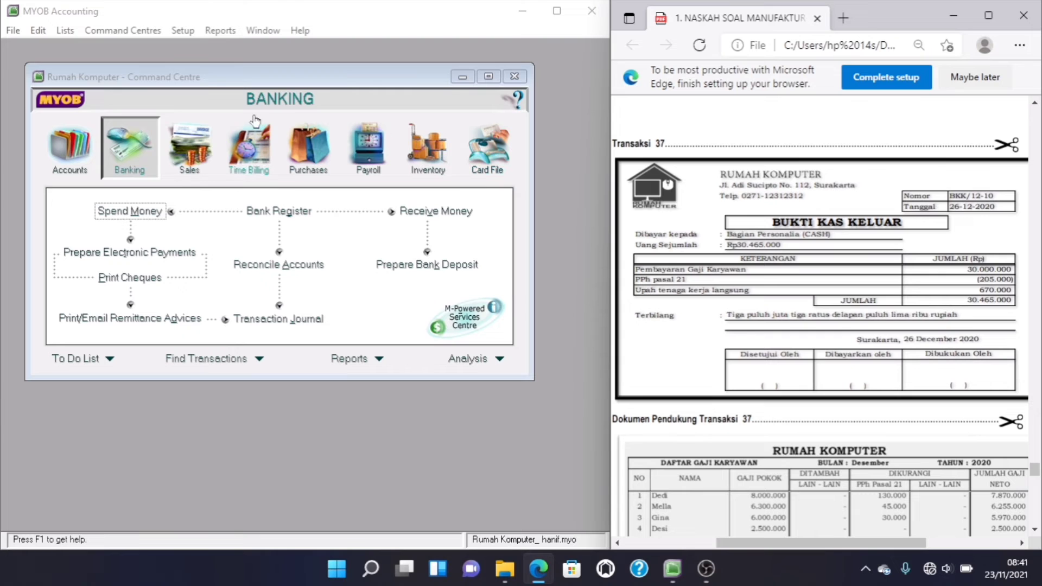
pyautogui.click(127, 153)
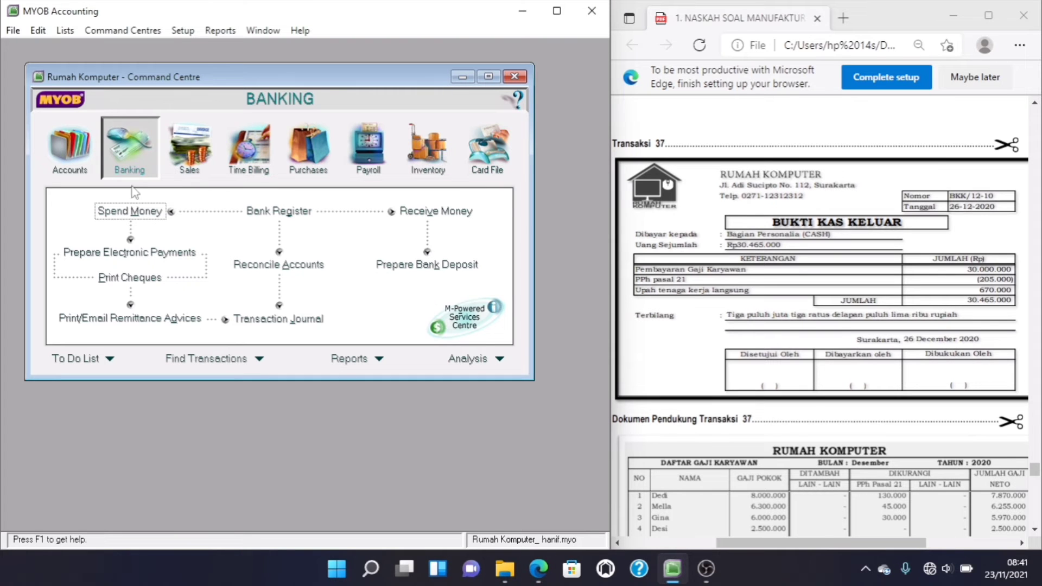
pyautogui.click(133, 211)
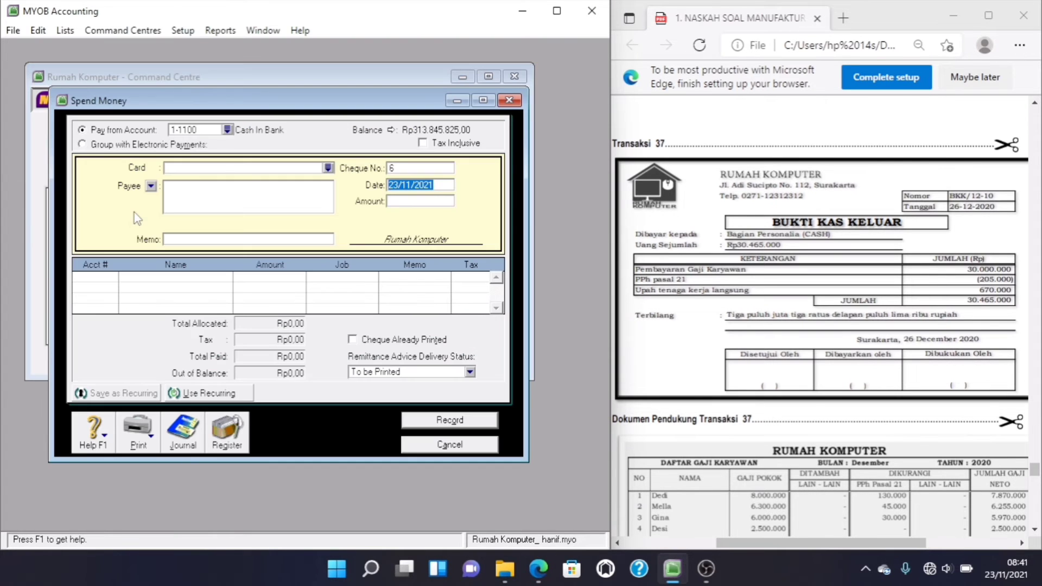
pyautogui.click(475, 105)
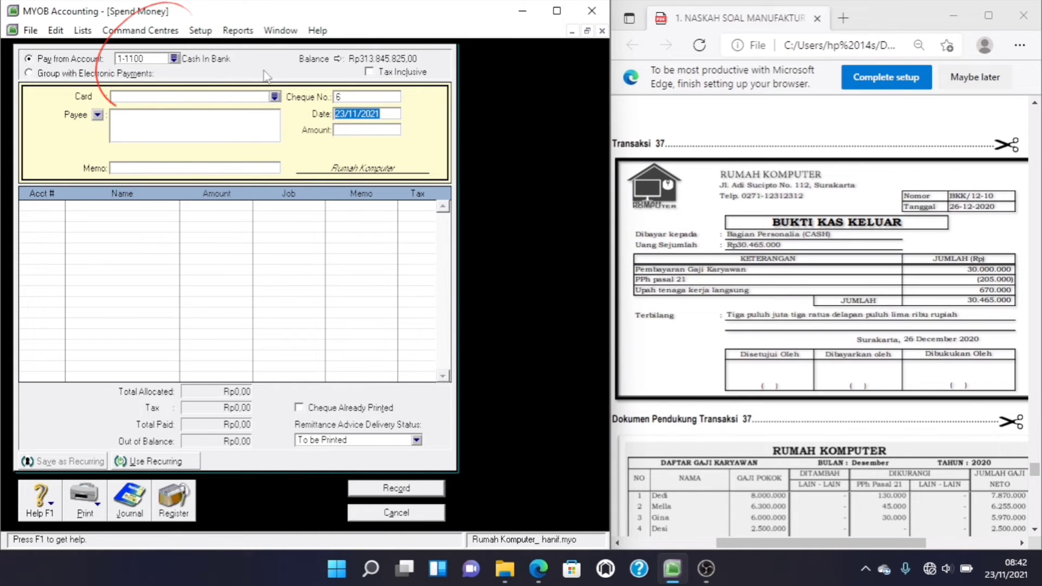
pyautogui.click(173, 58)
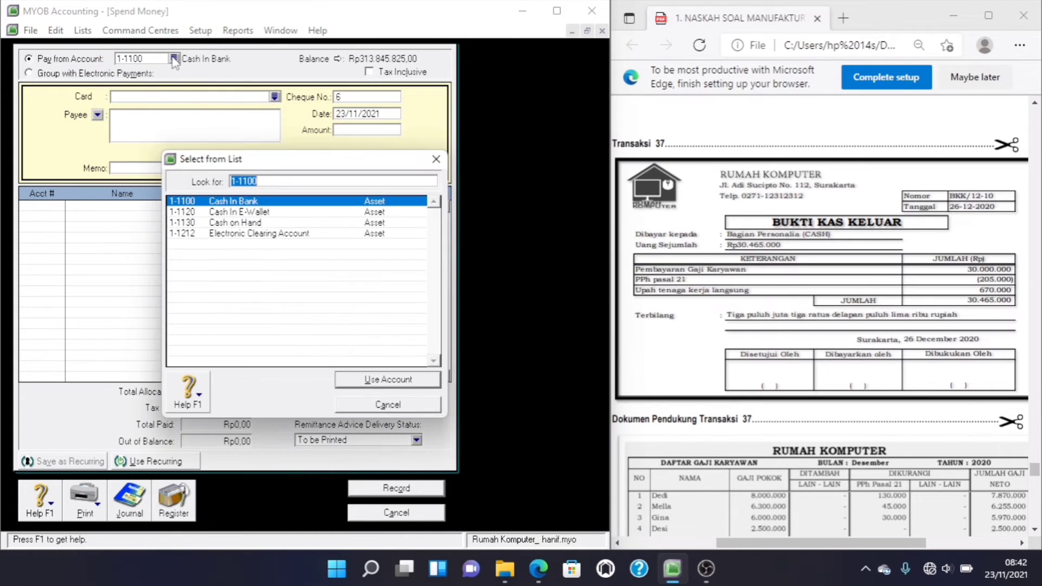
pyautogui.doubleClick(234, 222)
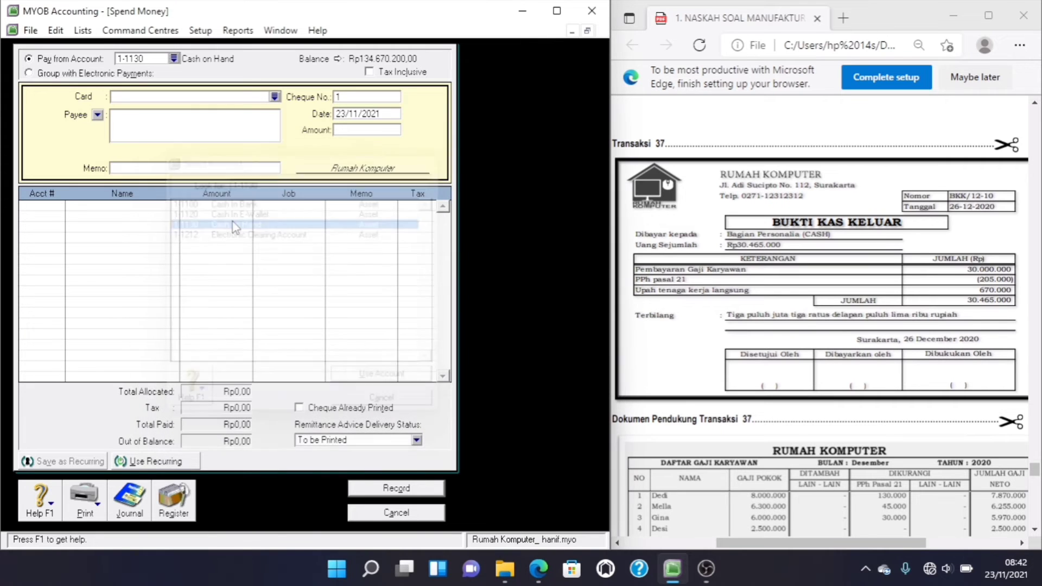
# Step: Number the payment BKK/1210, date it 26/12/2020 and set its amount to Rp30.465.000
pyautogui.click(343, 96)
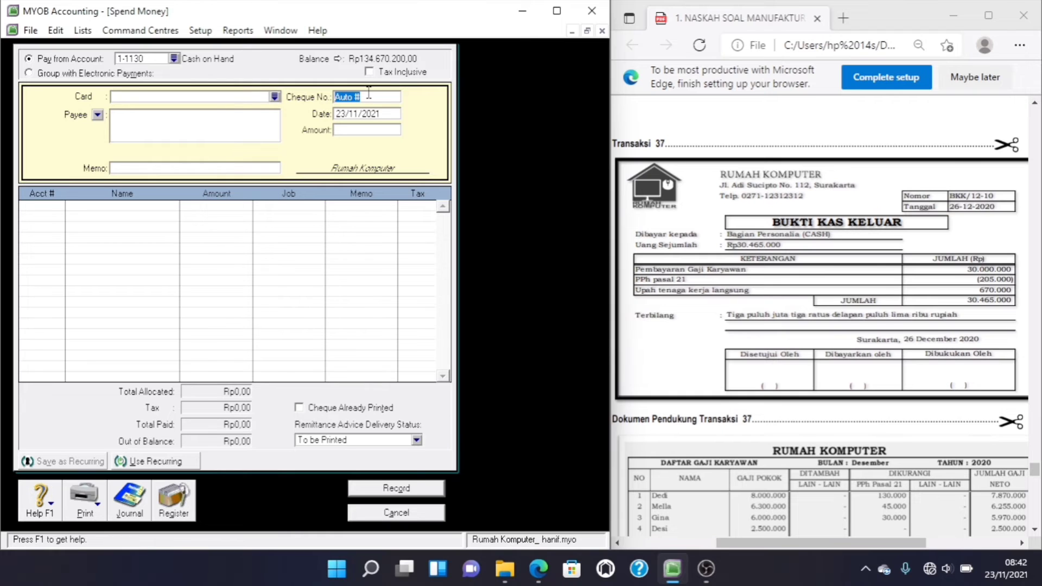
pyautogui.write('BKK/12')
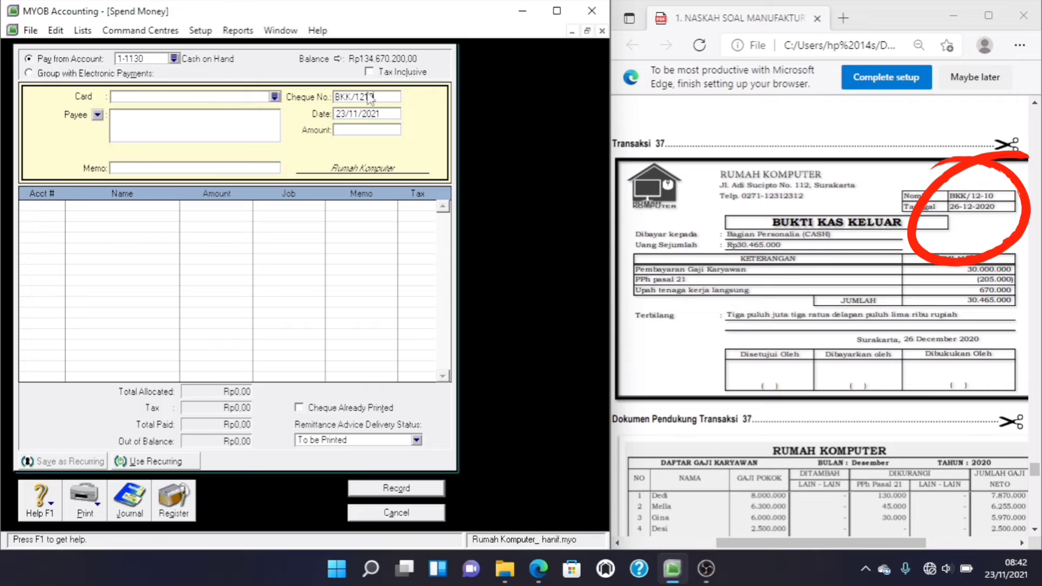
pyautogui.press('Tab')
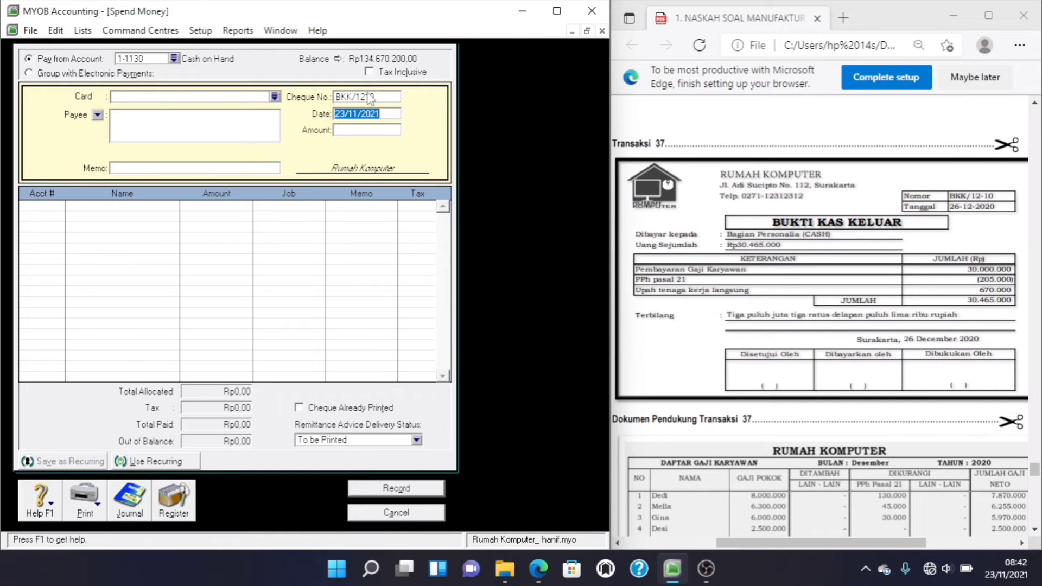
pyautogui.write('26/12/2020')
pyautogui.press('Tab')
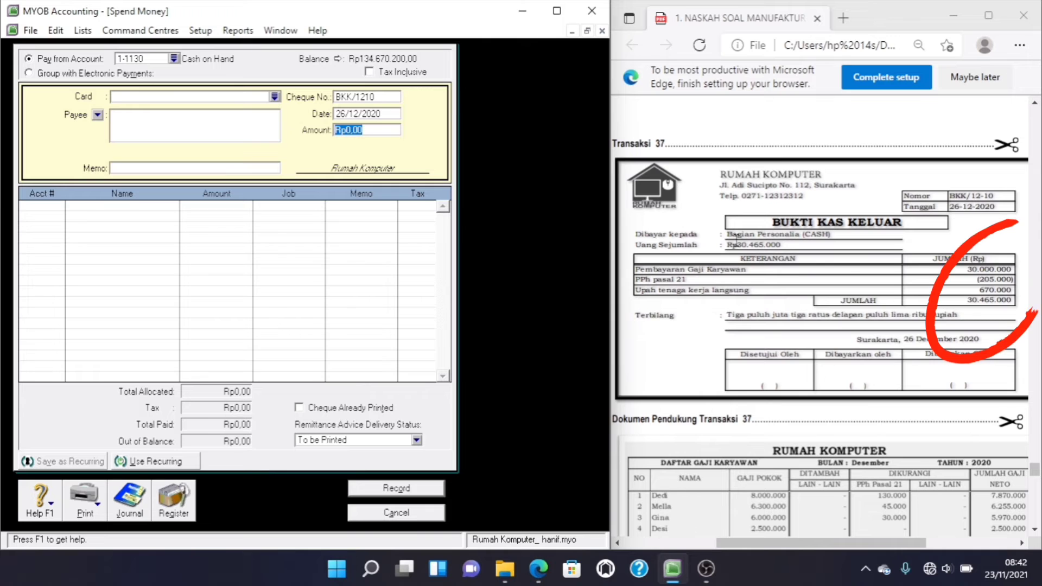
pyautogui.write('30.465.000')
pyautogui.press('Tab')
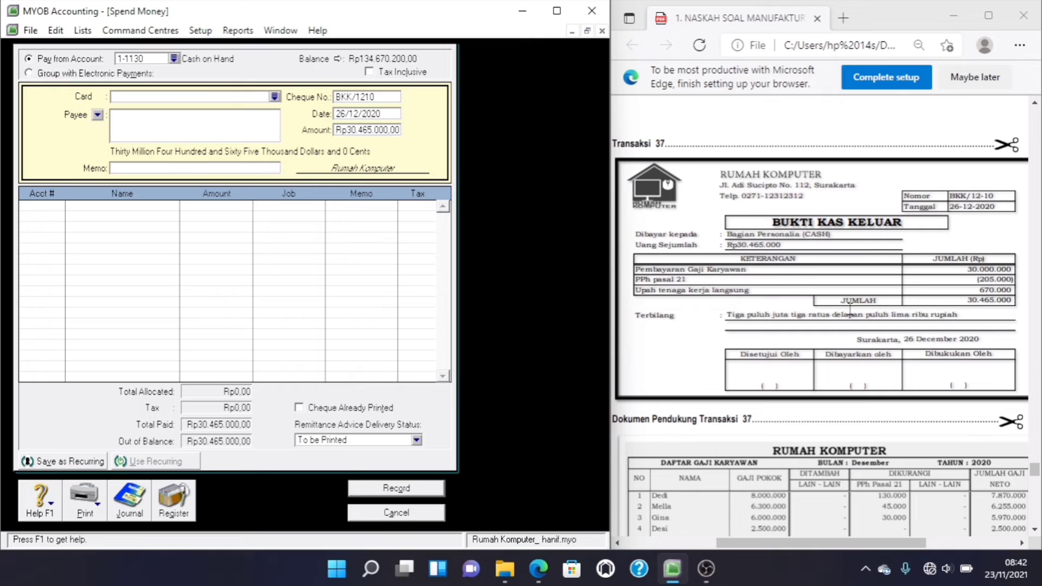
# Step: Enter "Bagian personalia" as the payee and "Pembayaran gaji dan uoah Desember 2020" as the payment's memo
pyautogui.click(178, 115)
pyautogui.write('Bagian personalia')
pyautogui.click(175, 168)
pyautogui.write('Pembayaran gaji dan upah Desember 2020')
pyautogui.press('Tab')
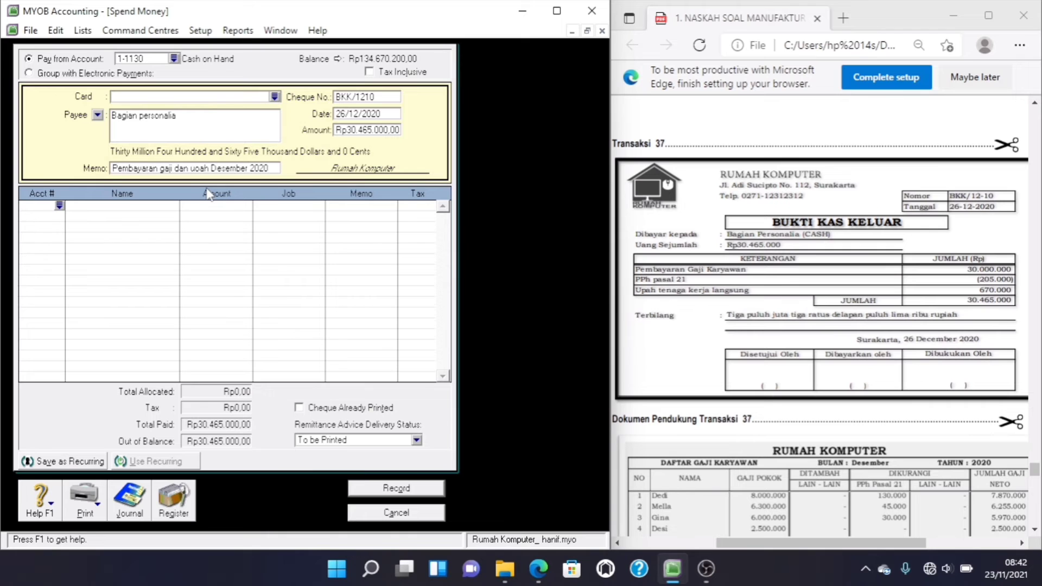
# Step: Allocate Rp30.000.000 of the payment to account 6-1700 Wages & Salaries Expense
pyautogui.write('6-')
pyautogui.press('Tab')
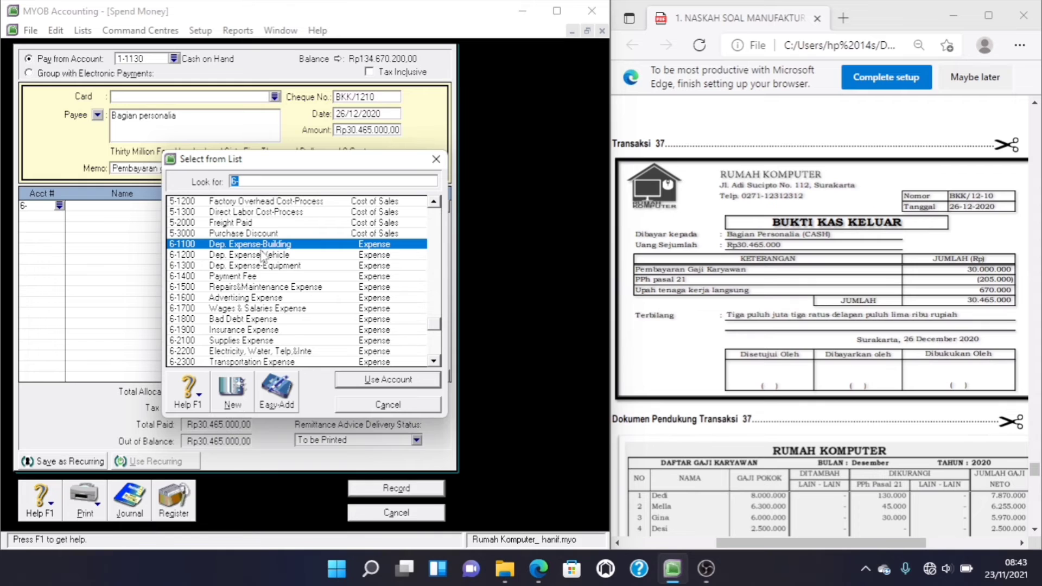
pyautogui.doubleClick(259, 309)
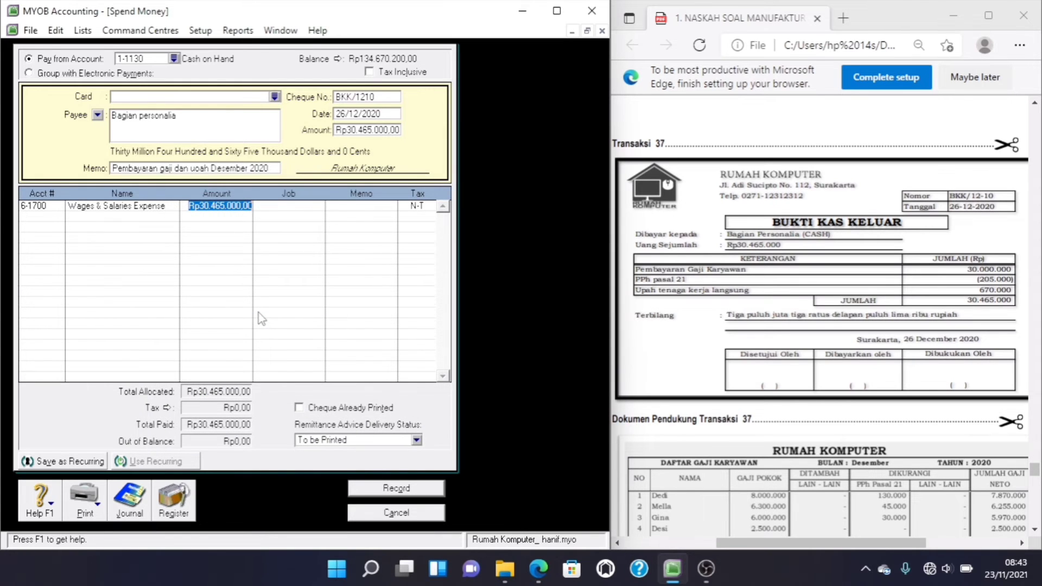
pyautogui.write('3')
pyautogui.write('0.000.000')
pyautogui.press('Tab')
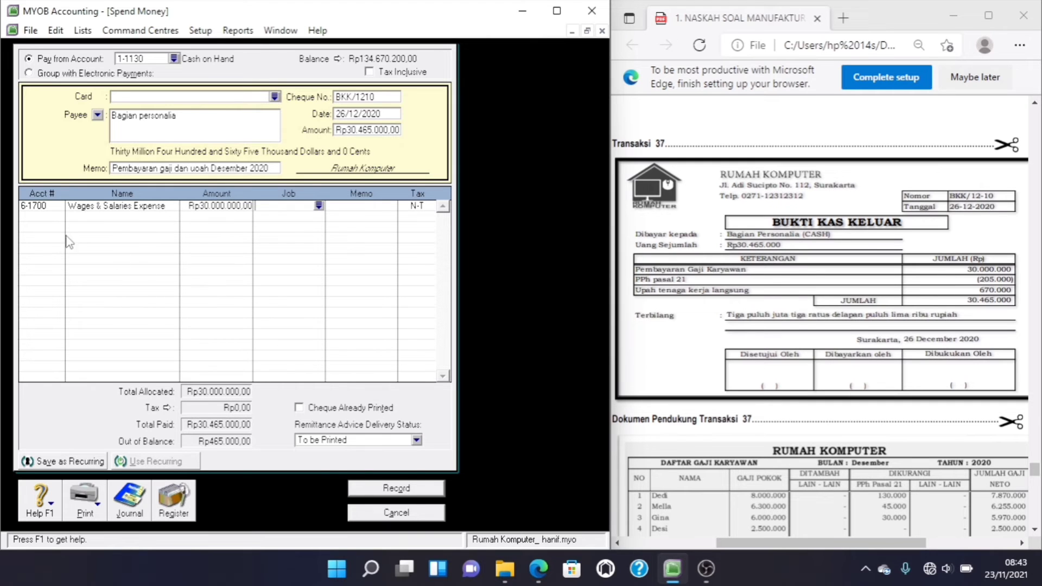
# Step: Add a second allocation line of -Rp205.000 to account 2-1500 Income Tax Payable
pyautogui.click(48, 217)
pyautogui.write('6-')
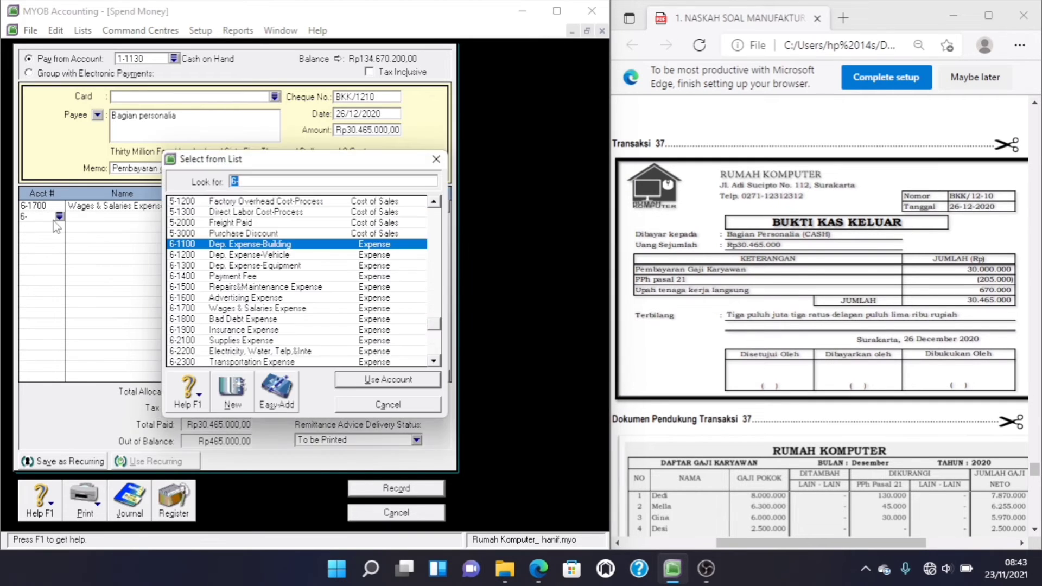
pyautogui.write('2')
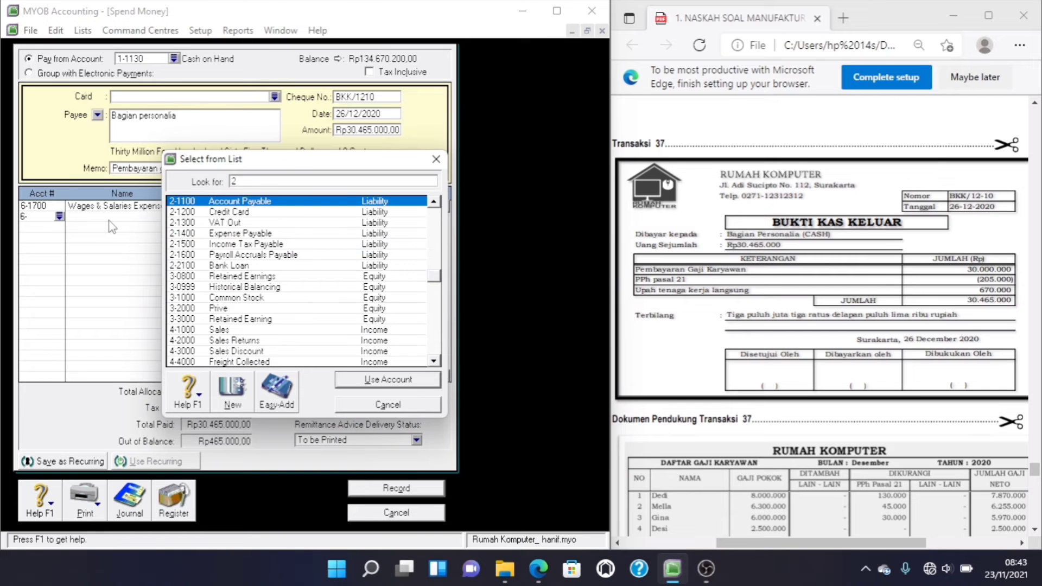
pyautogui.doubleClick(217, 250)
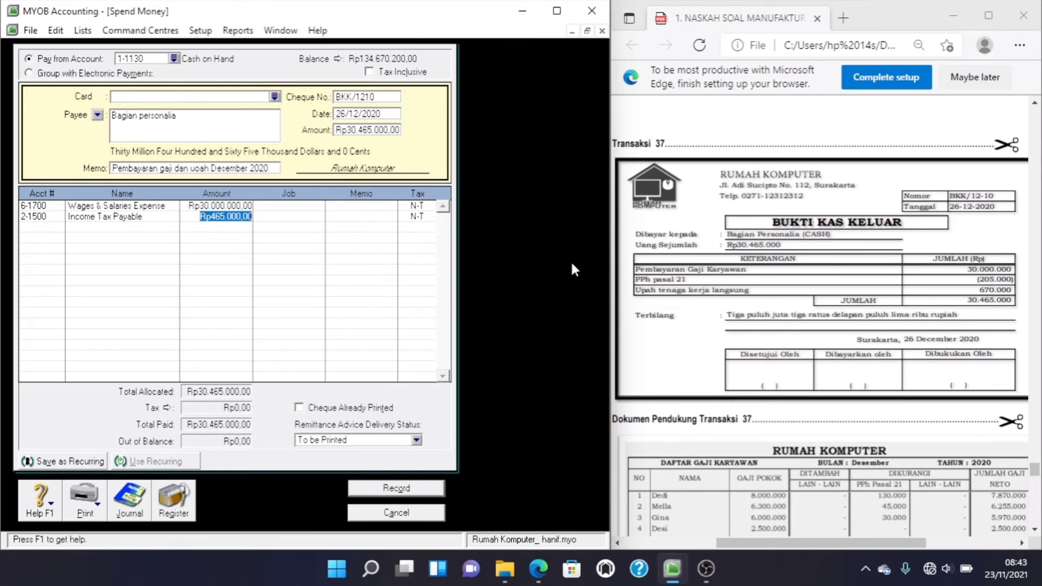
pyautogui.press('BackSpace')
pyautogui.write('-Rp205.000')
pyautogui.press('Tab')
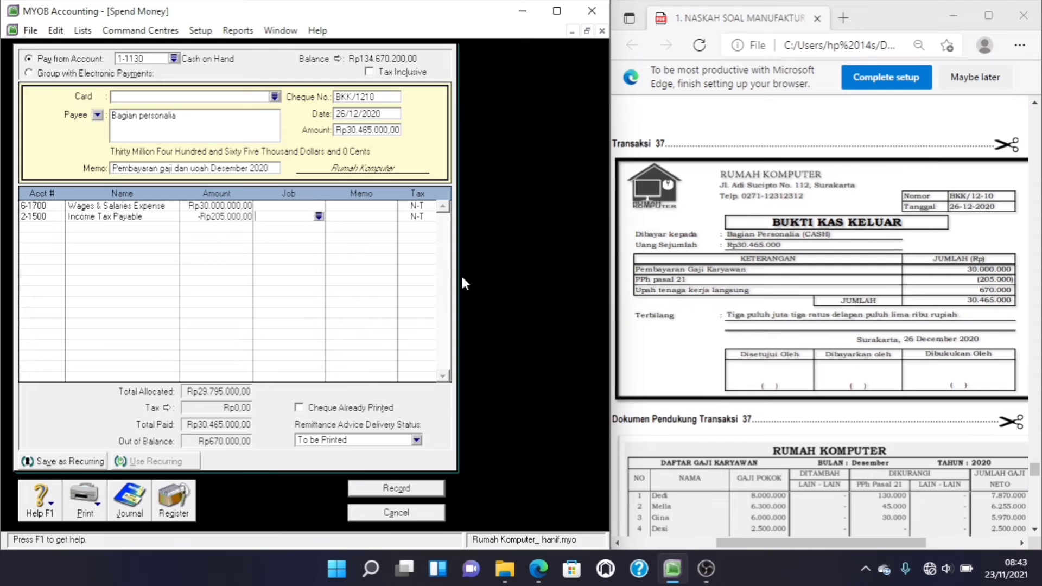
# Step: Allocate the remaining Rp670.000 on a third line to account 2-1400 Expense Payable
pyautogui.click(46, 232)
pyautogui.write('6')
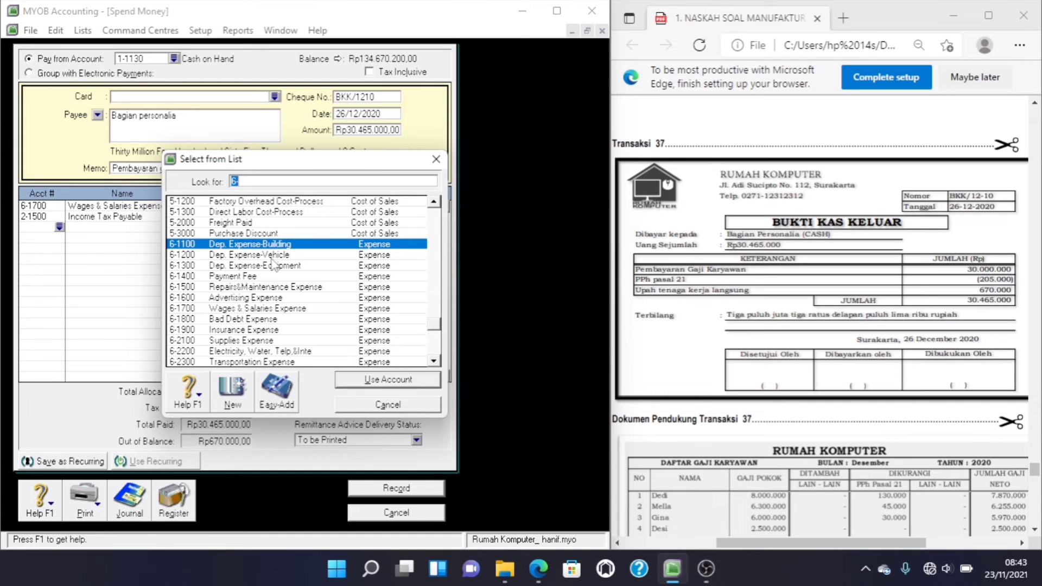
pyautogui.write('2')
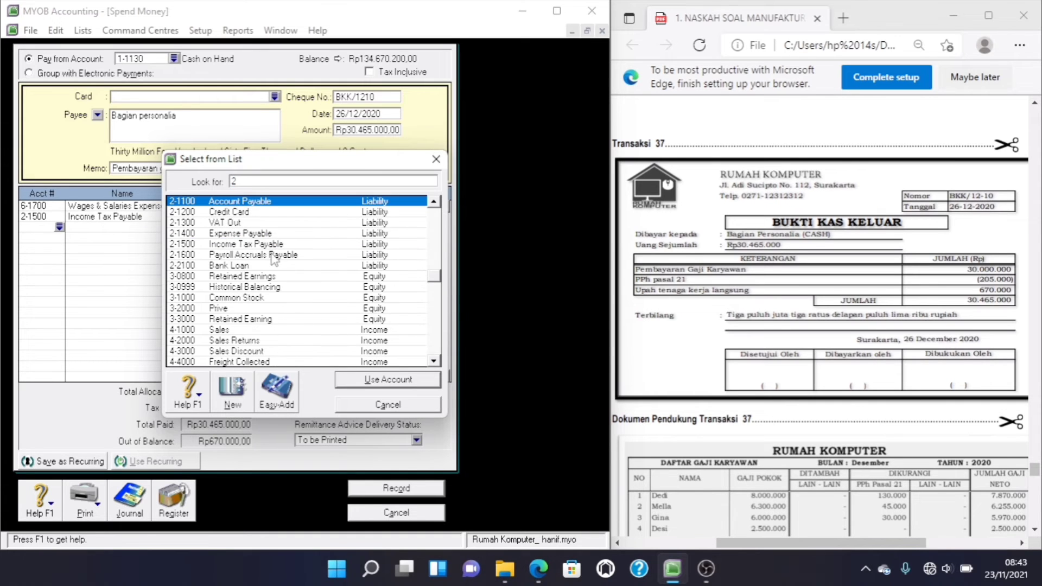
pyautogui.doubleClick(251, 233)
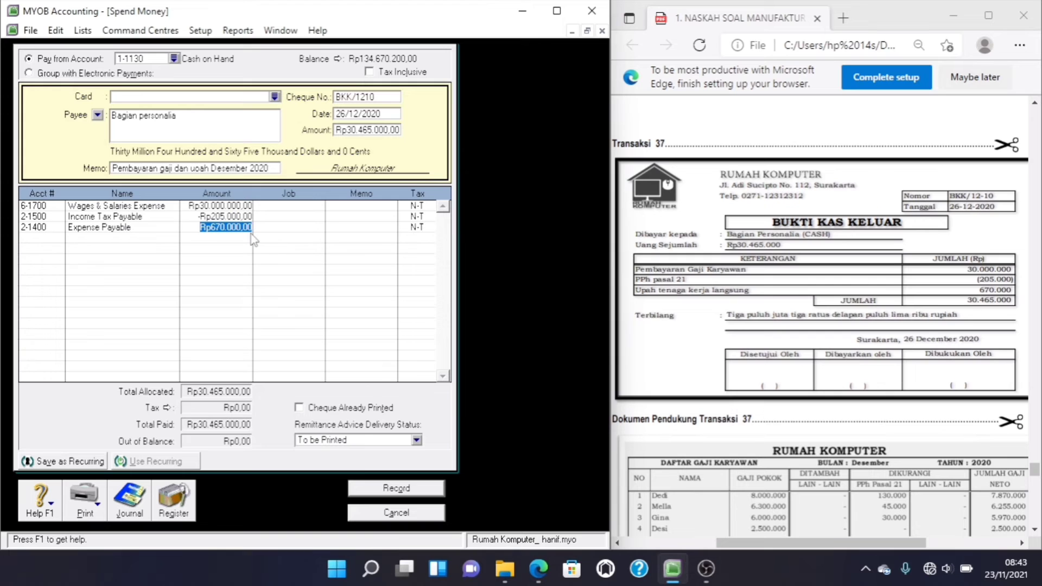
pyautogui.press('Tab')
# Step: Review the salary payment's journal recap, record the payment and close the Spend Money window
pyautogui.hotkey('ctrl', 'r')
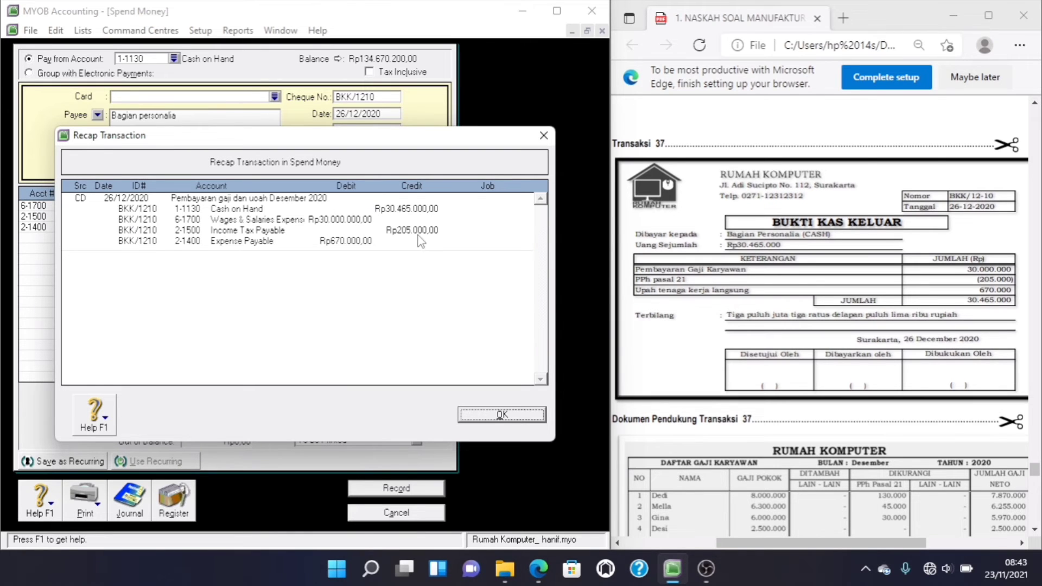
pyautogui.click(502, 416)
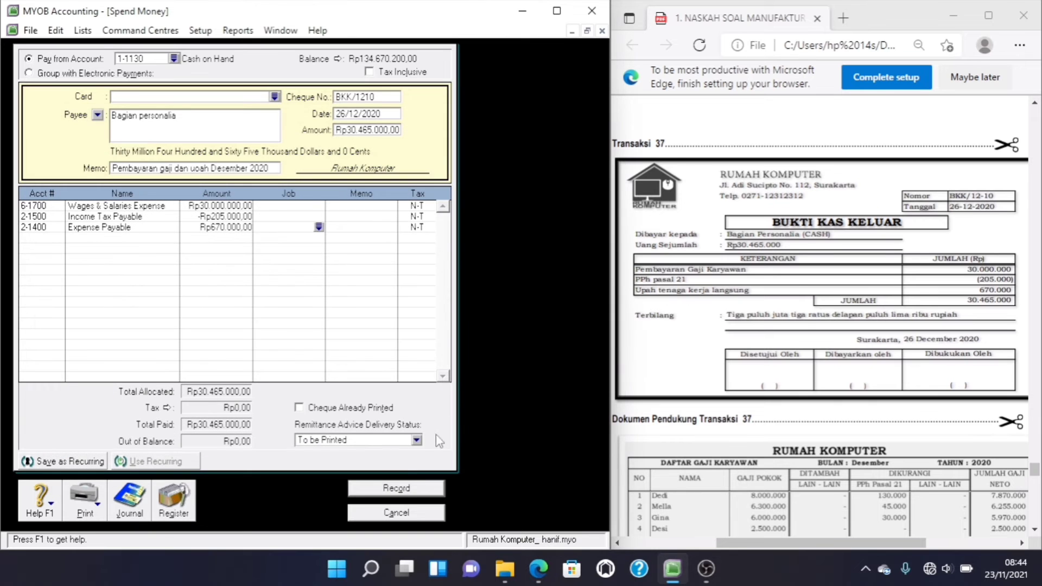
pyautogui.click(407, 490)
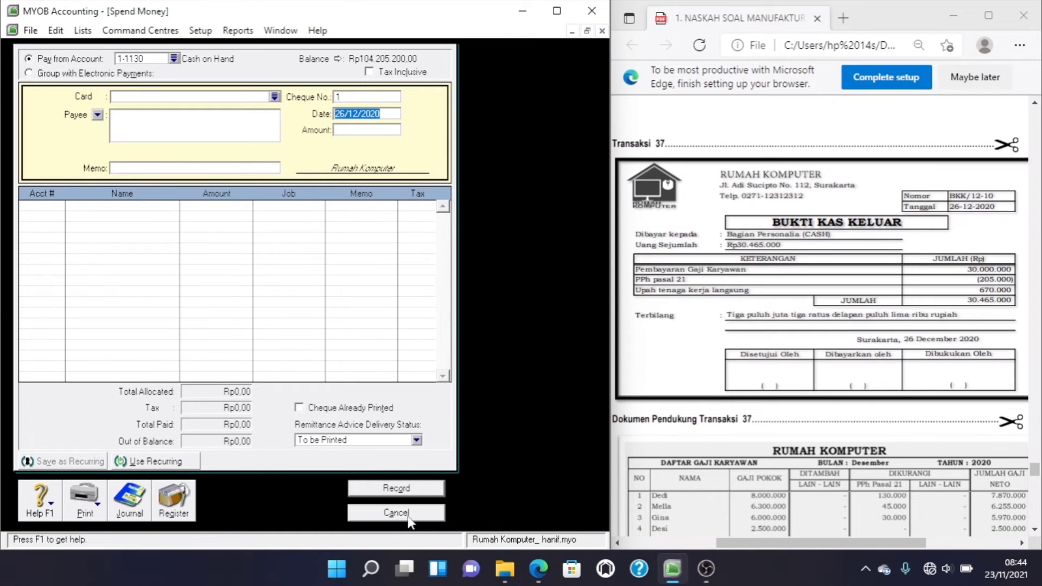
pyautogui.click(410, 513)
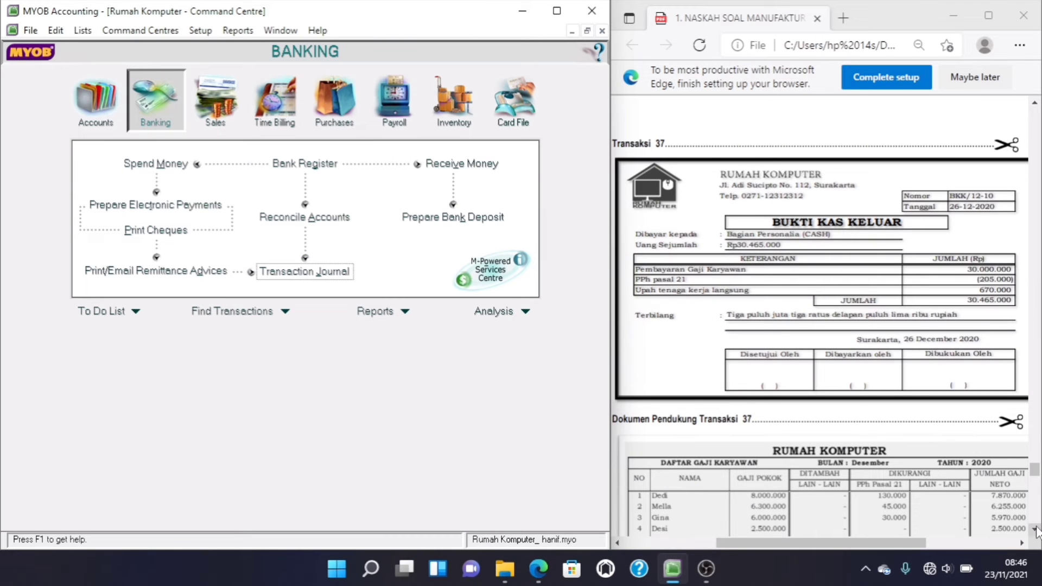
# Step: Examine transaction 38's cash payment voucher, its supporting ELS KOMPUTER invoice and the m-Transfer proof in the case document
pyautogui.click(1036, 529)
pyautogui.moveTo(1036, 529); pyautogui.dragTo(1035, 529)
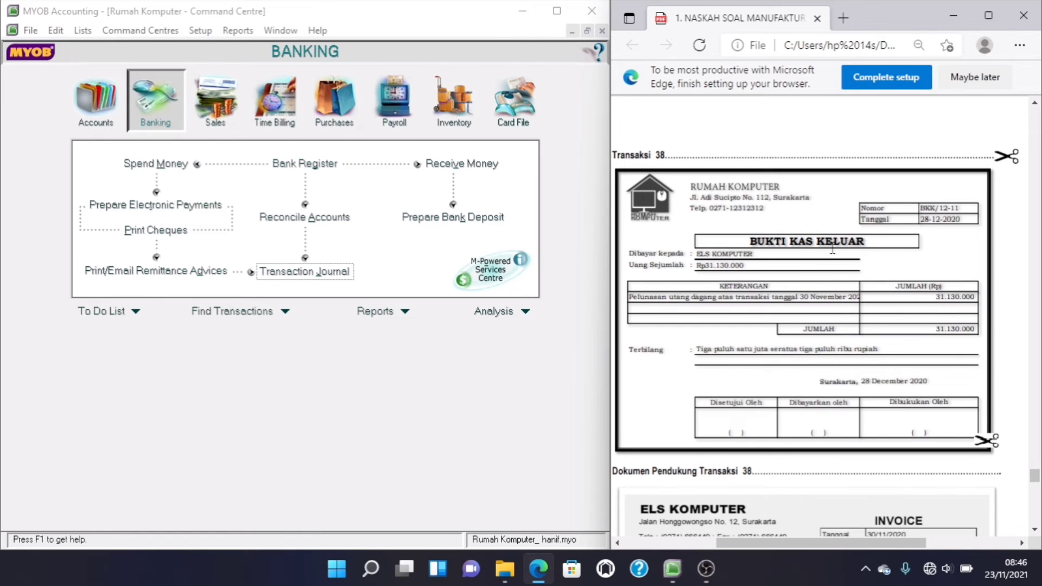
pyautogui.scroll(-5, 833, 249)
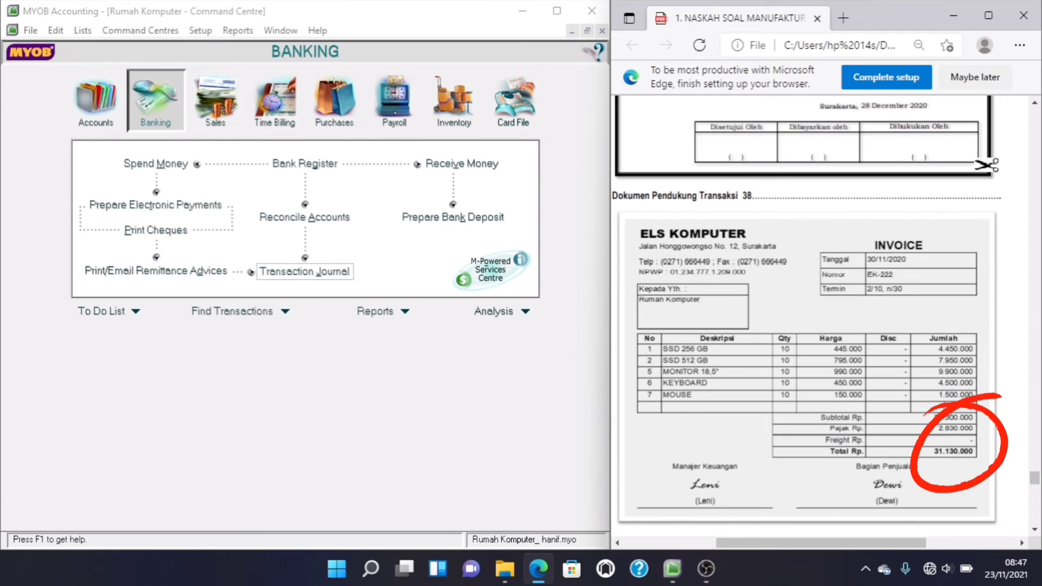
pyautogui.scroll(-1, 944, 423)
pyautogui.scroll(-7, 947, 410)
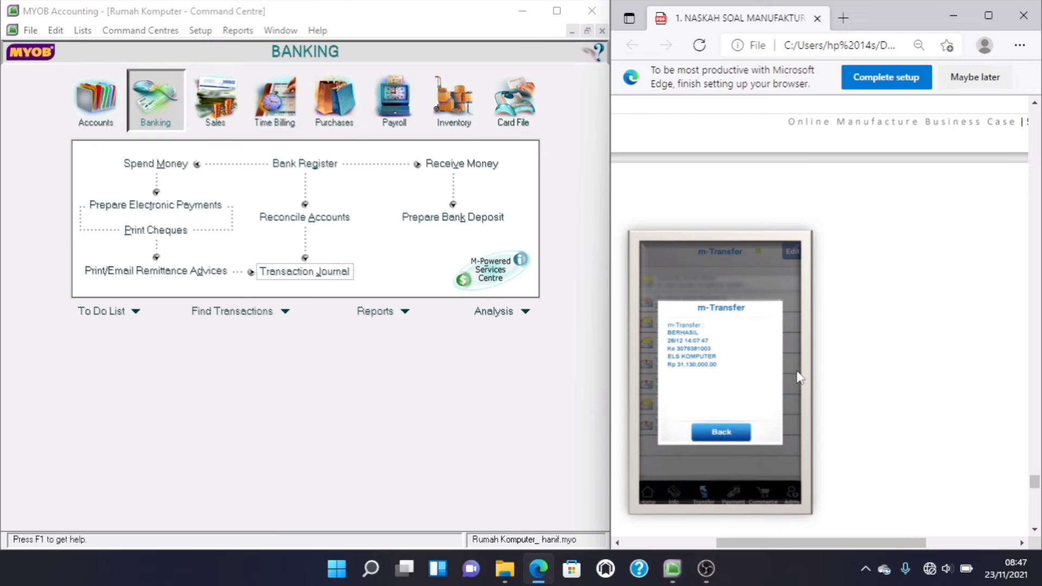
pyautogui.scroll(4, 799, 377)
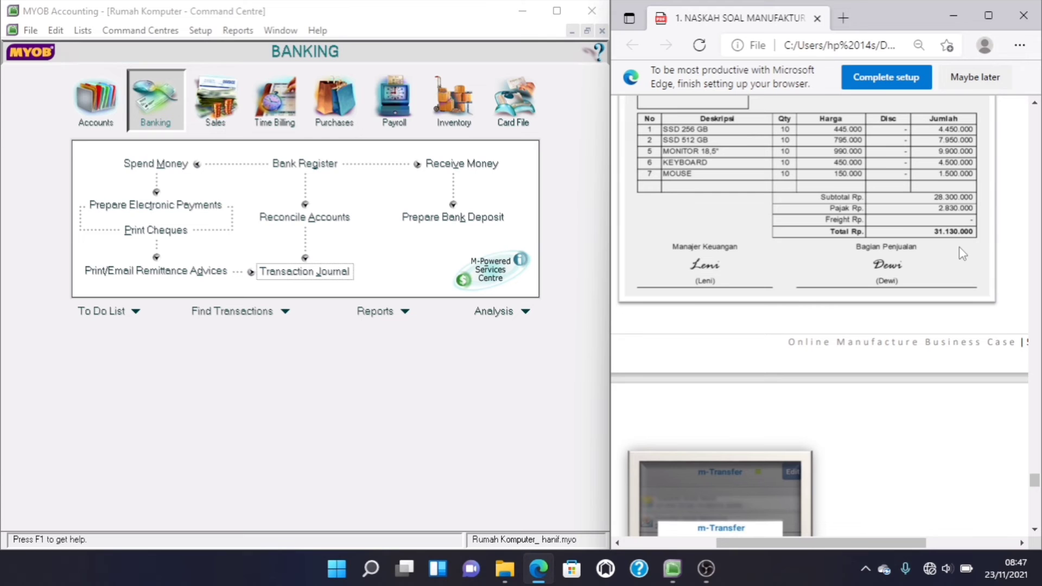
pyautogui.scroll(2, 958, 247)
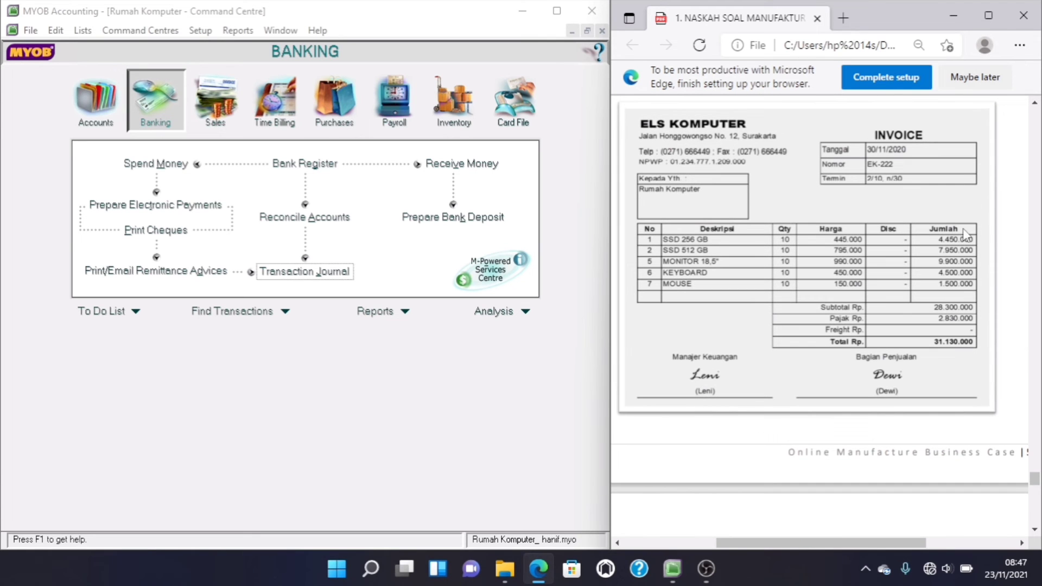
pyautogui.scroll(2, 886, 190)
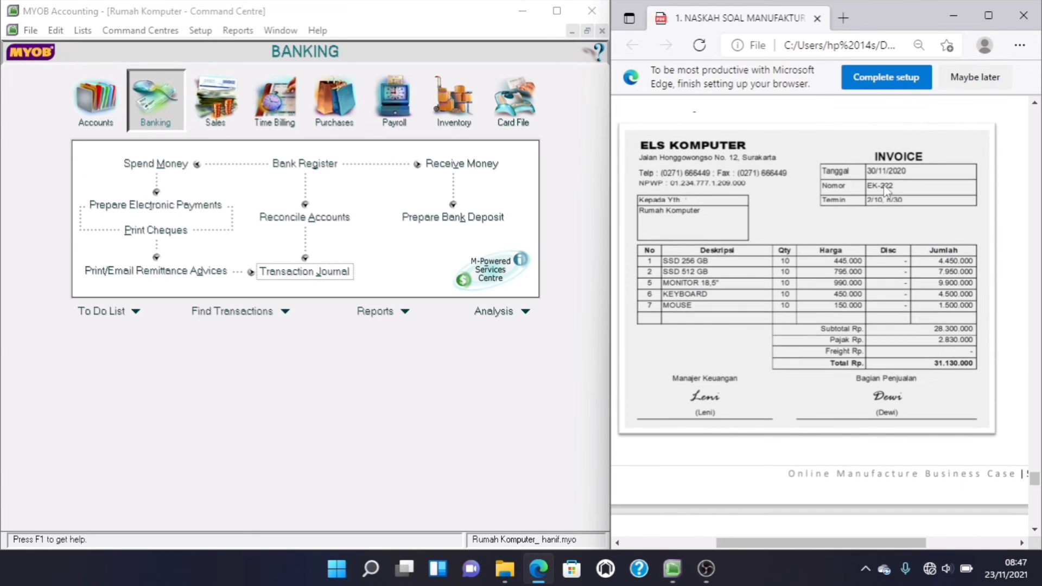
pyautogui.scroll(4, 886, 191)
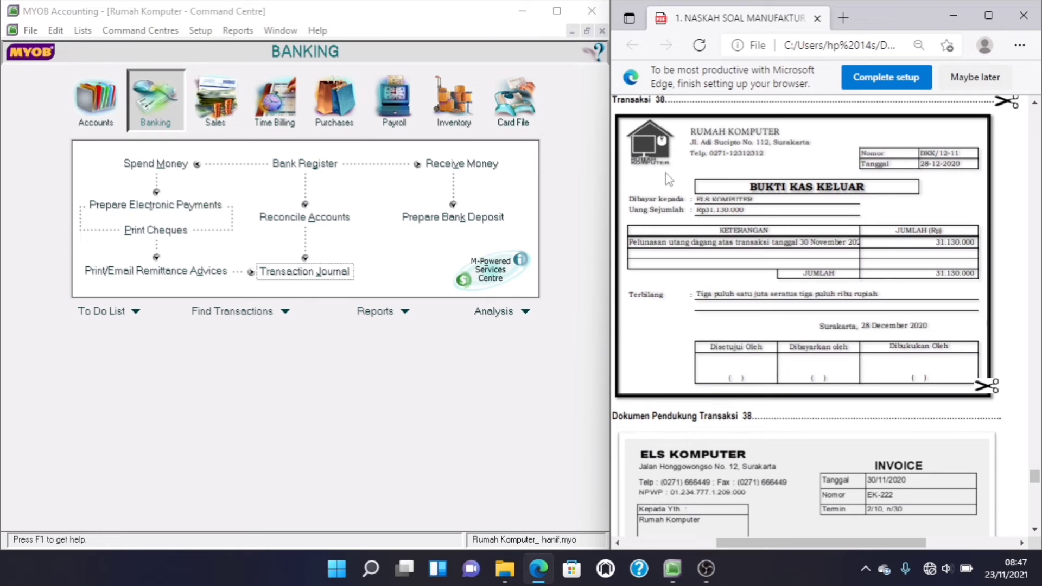
# Step: Start a Pay Bills entry from 1-1100 Cash In Bank for the supplier ELS KOMPUTER
pyautogui.click(346, 123)
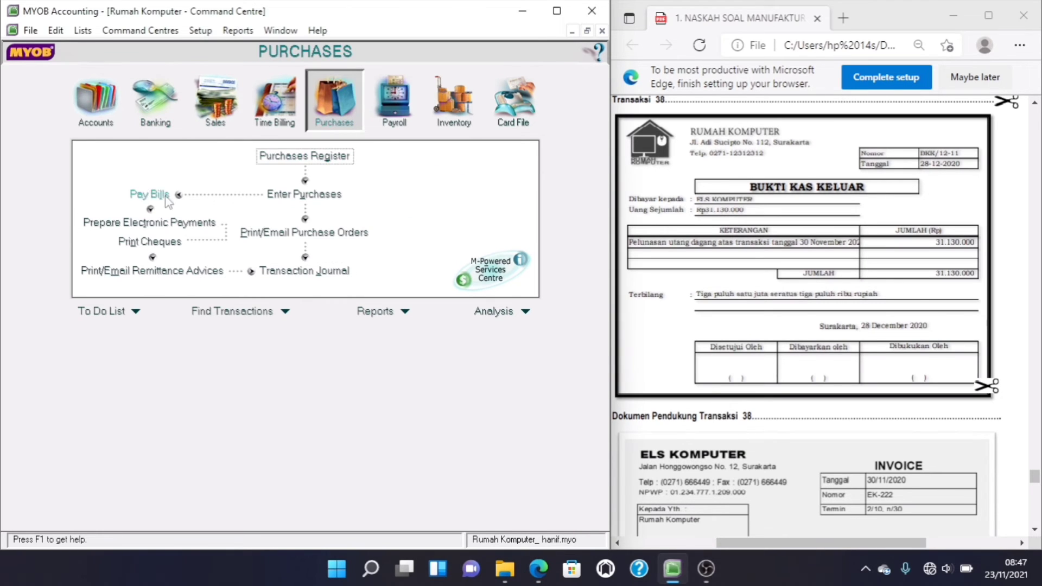
pyautogui.click(150, 196)
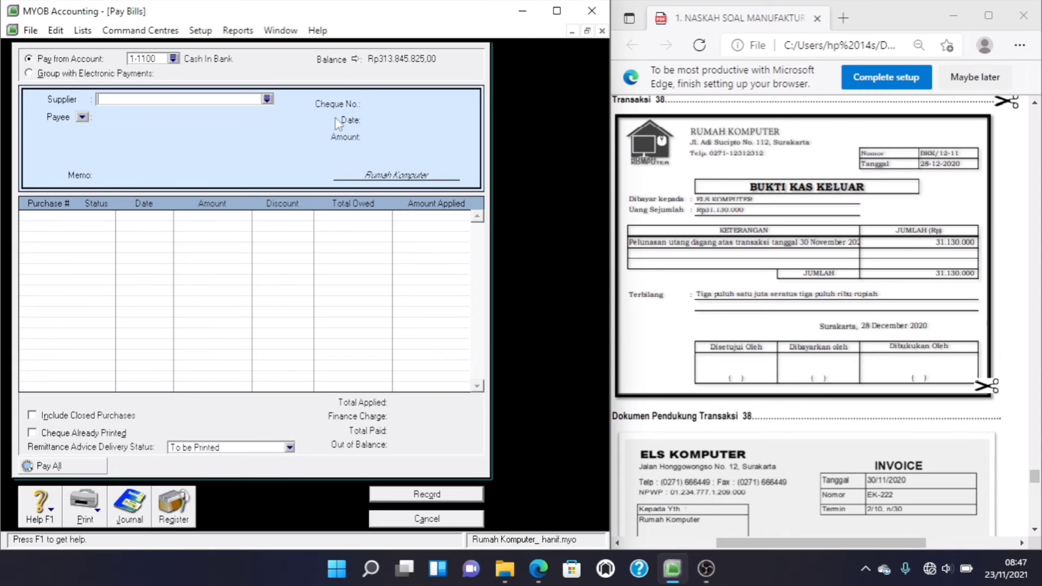
pyautogui.click(267, 98)
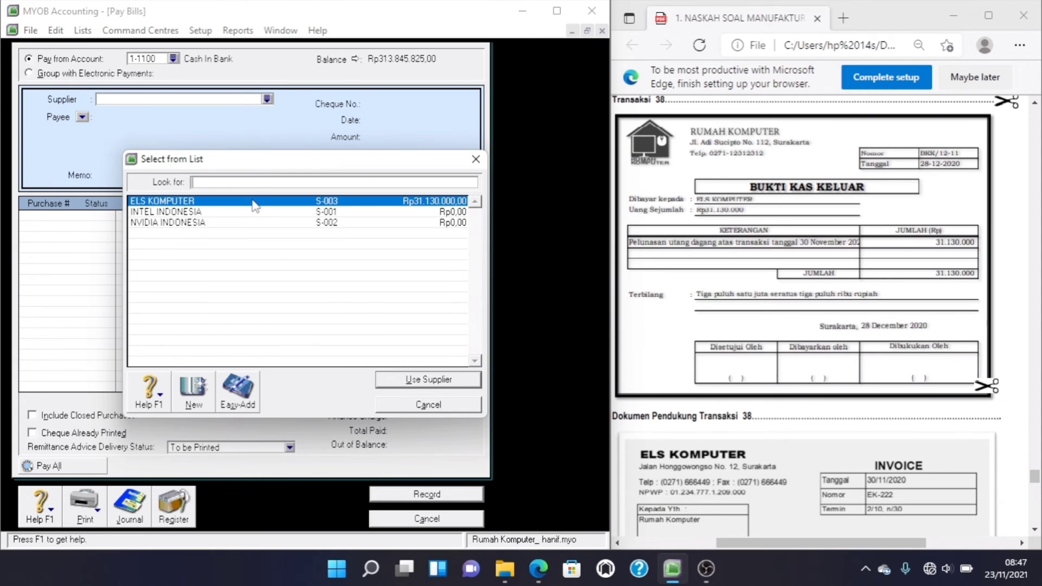
pyautogui.doubleClick(254, 202)
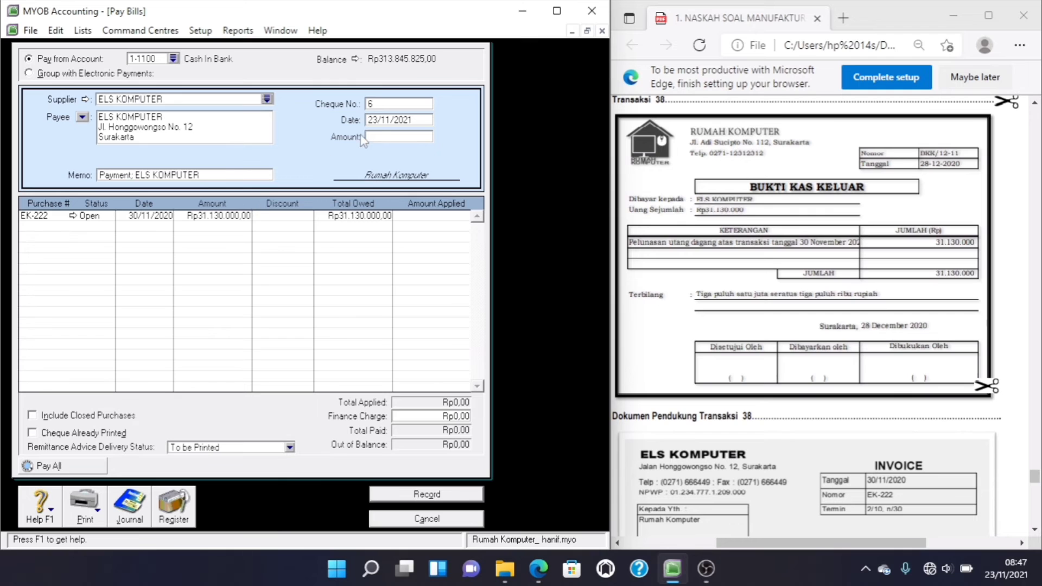
# Step: Set the bill payment's cheque number to BKK/1211 and its date to 28/12/2020
pyautogui.click(404, 104)
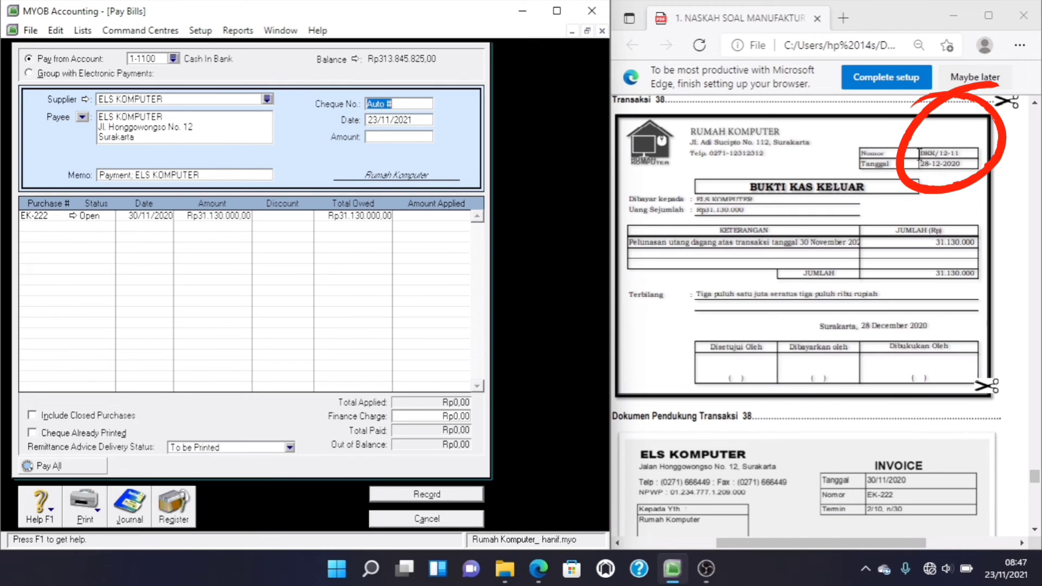
pyautogui.write('BKK/')
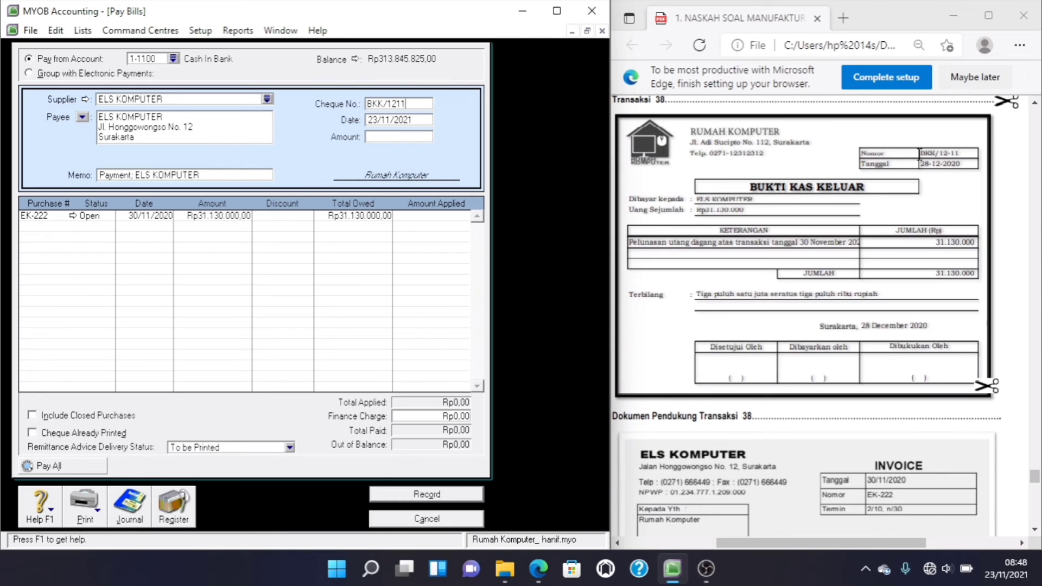
pyautogui.write('1211')
pyautogui.press('Tab')
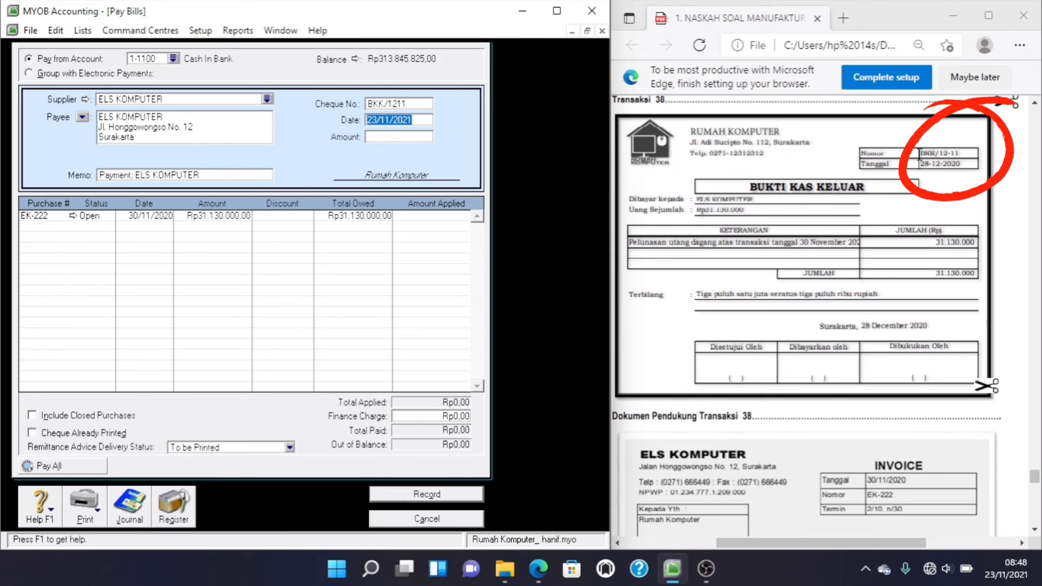
pyautogui.write('28/12/2020')
pyautogui.press('Tab')
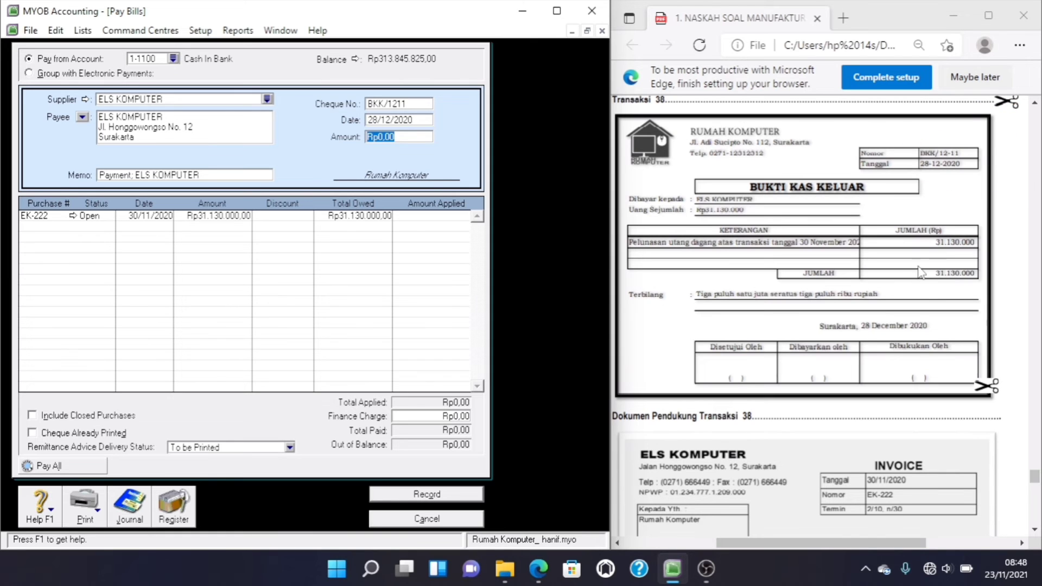
# Step: Enter a payment amount of Rp31.130.000 and apply it in full to purchase EK-222
pyautogui.write('3')
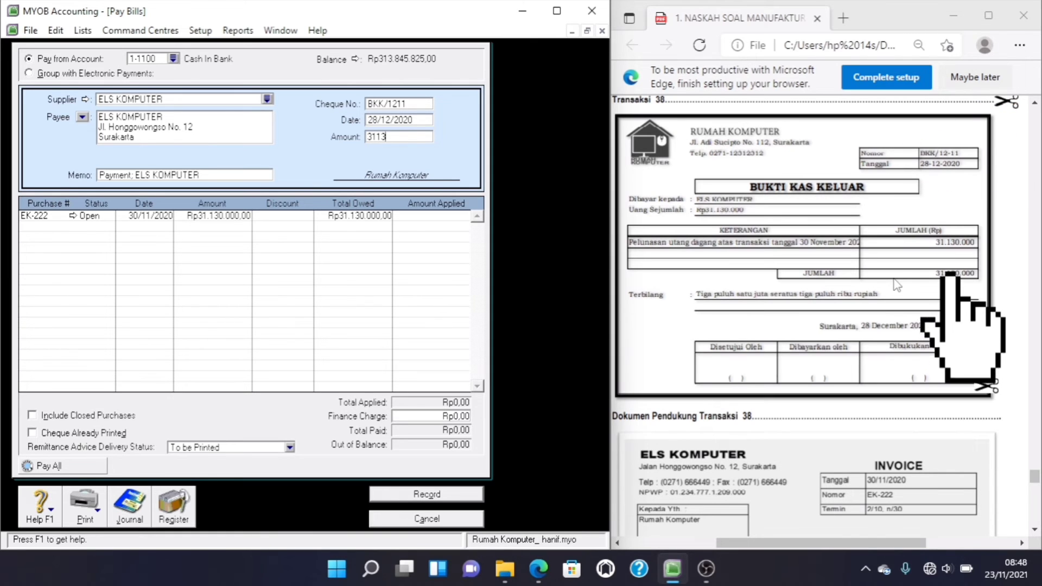
pyautogui.write('1.130.000')
pyautogui.press('Tab')
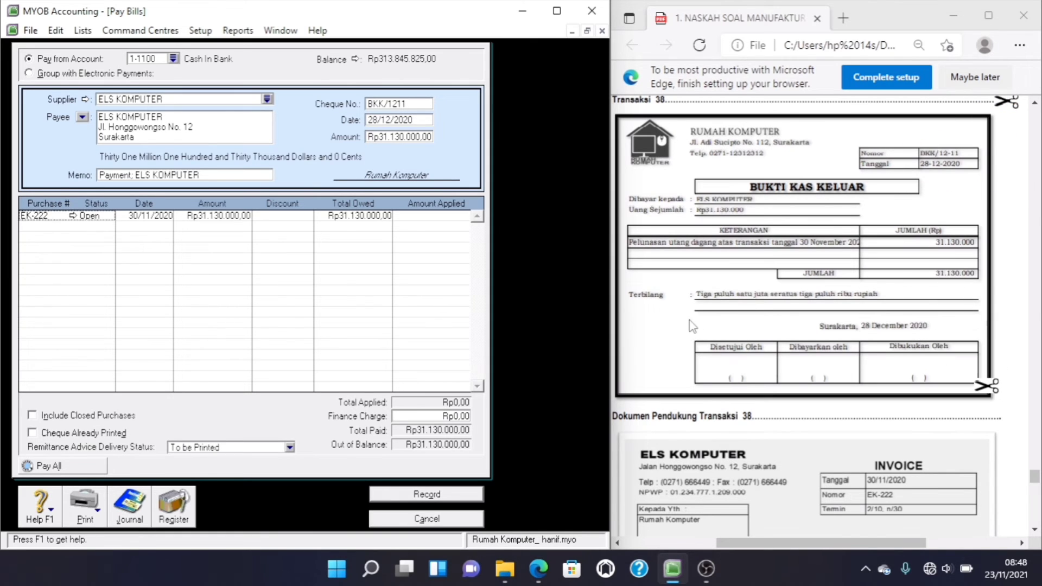
pyautogui.click(445, 217)
pyautogui.press('Tab')
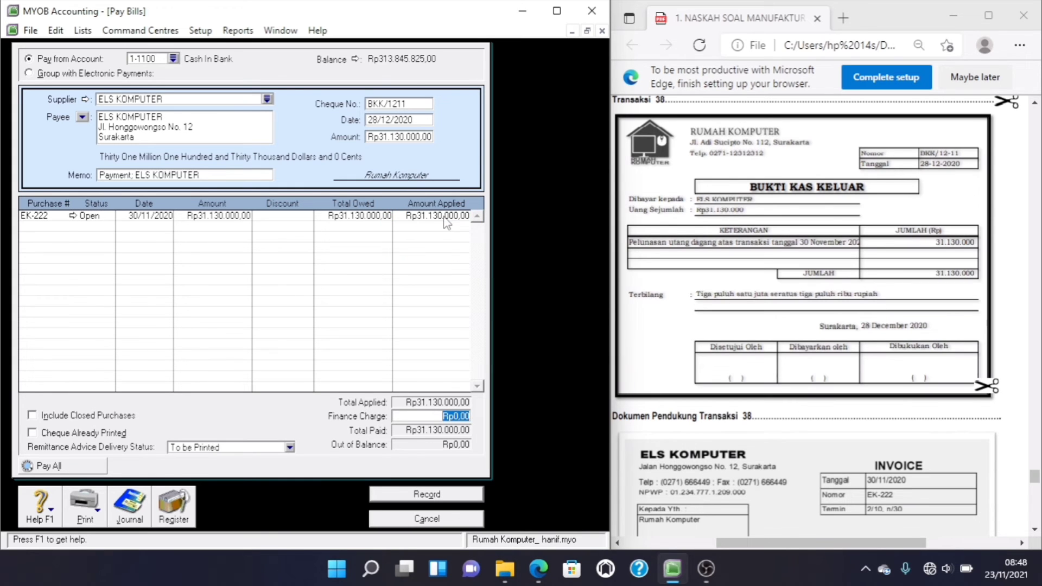
# Step: Review the ELS KOMPUTER payment's journal recap, record the payment and close the Pay Bills window
pyautogui.hotkey('ctrl', 'r')
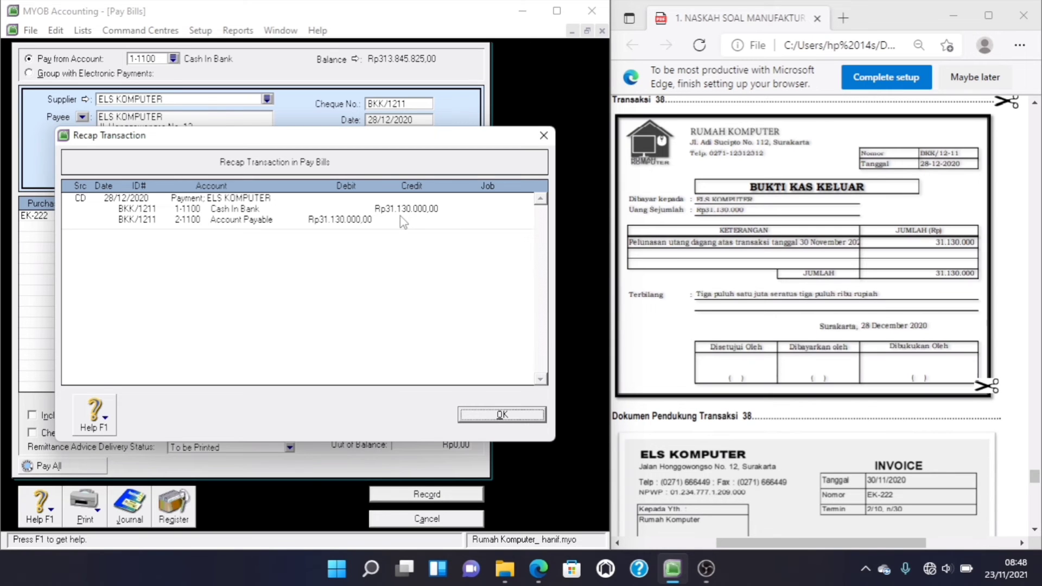
pyautogui.click(487, 419)
pyautogui.click(449, 497)
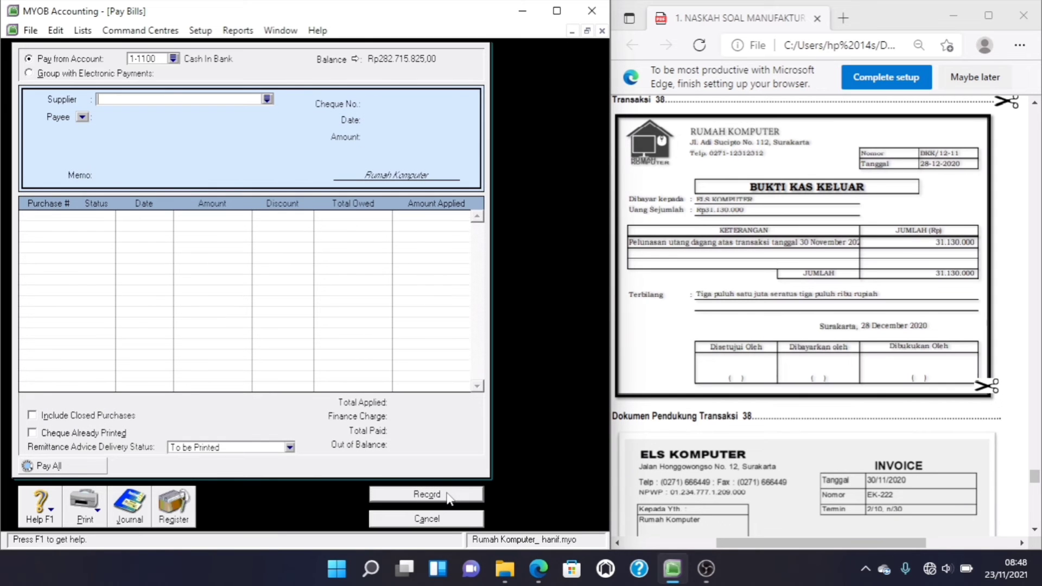
pyautogui.click(449, 519)
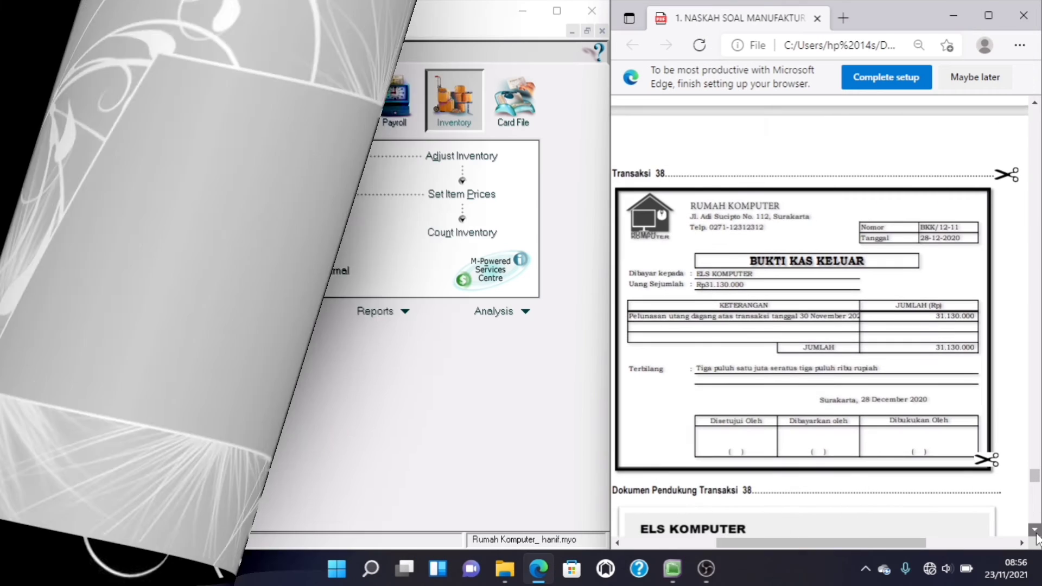
# Step: Find transaction 39's voucher in the case document and start a Spend Money entry paid from 1-1130 Cash on Hand
pyautogui.scroll(-10, 1036, 538)
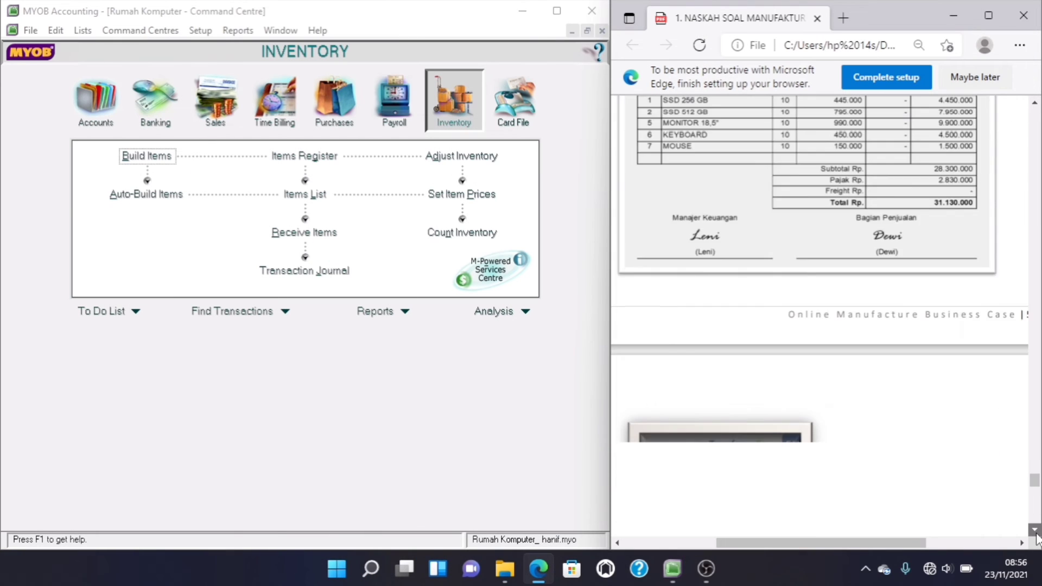
pyautogui.scroll(-6, 1036, 538)
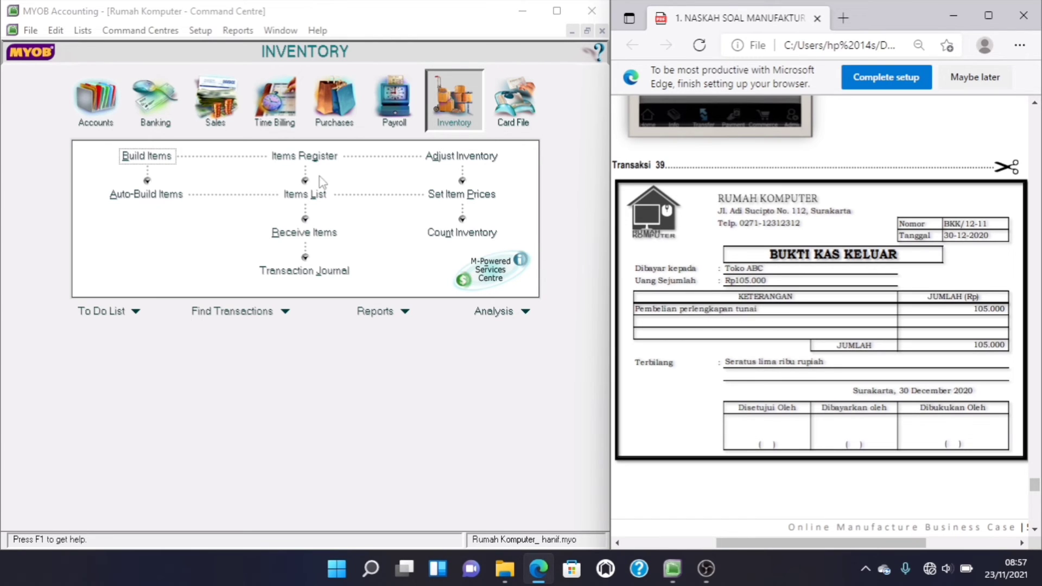
pyautogui.click(153, 112)
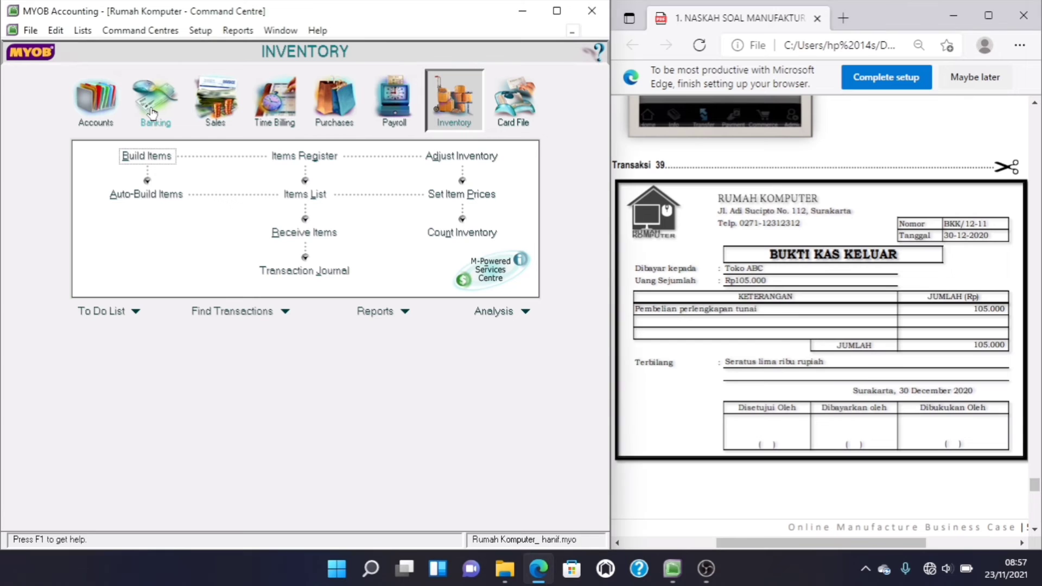
pyautogui.click(154, 123)
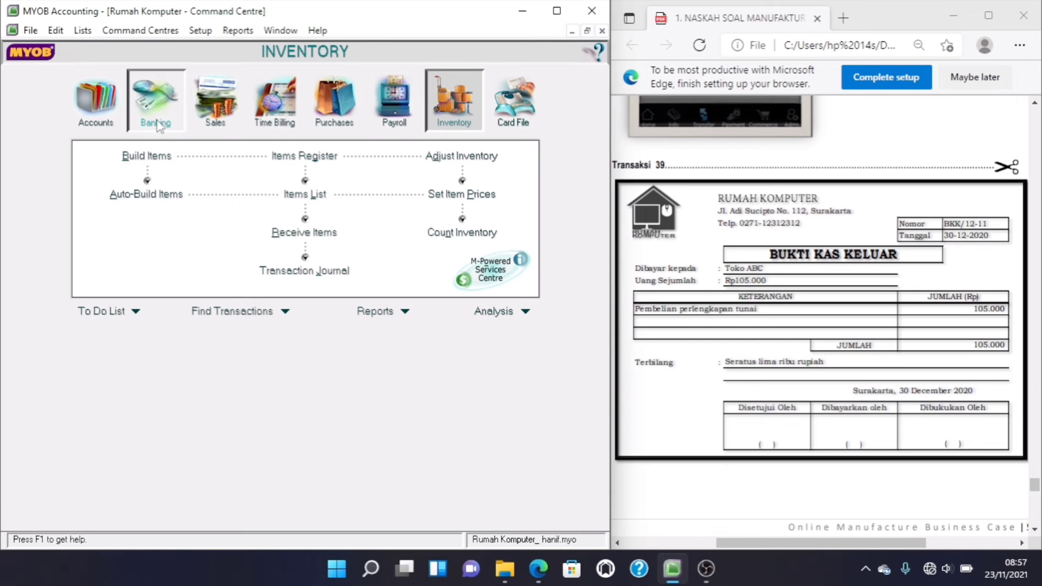
pyautogui.click(156, 165)
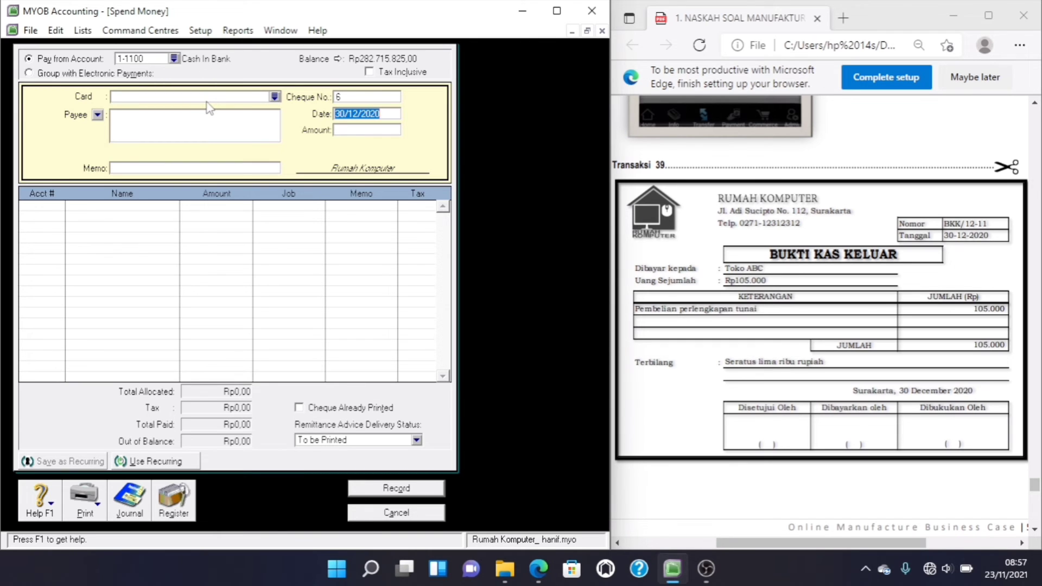
pyautogui.click(173, 58)
pyautogui.doubleClick(233, 222)
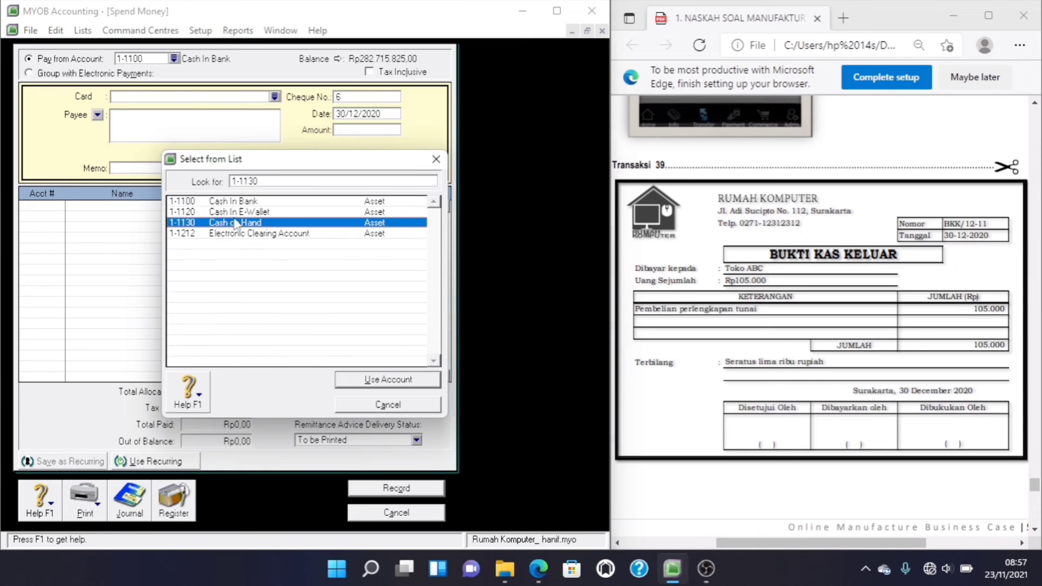
# Step: Set the Spend Money cheque number to BKK/1212, the date to 30/12/2020 and the amount to Rp105.000
pyautogui.click(348, 97)
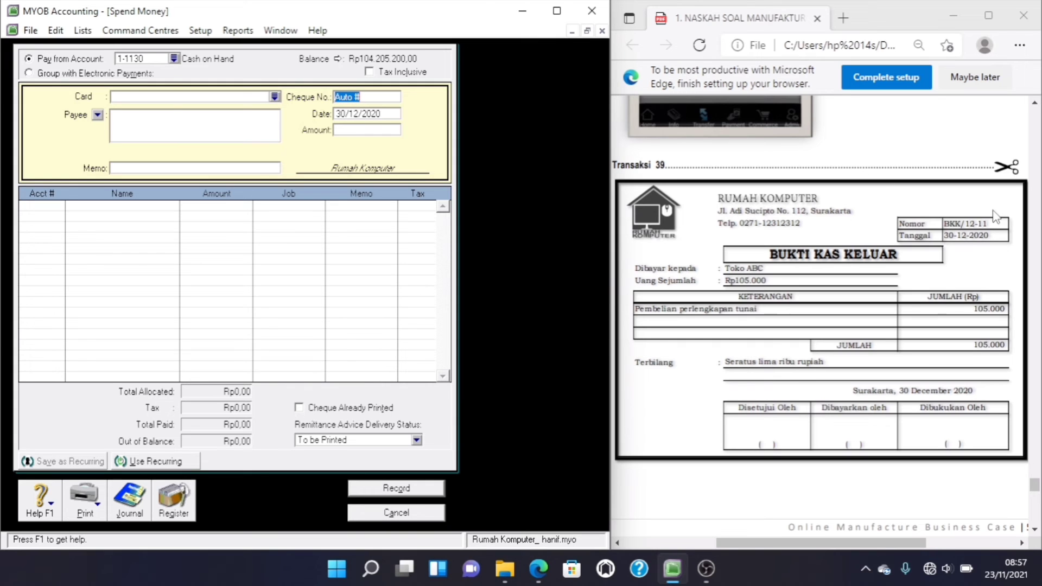
pyautogui.write('BKK/1212')
pyautogui.press('Tab')
pyautogui.write('30/12/2020')
pyautogui.press('Tab')
pyautogui.write('105.000')
pyautogui.press('Tab')
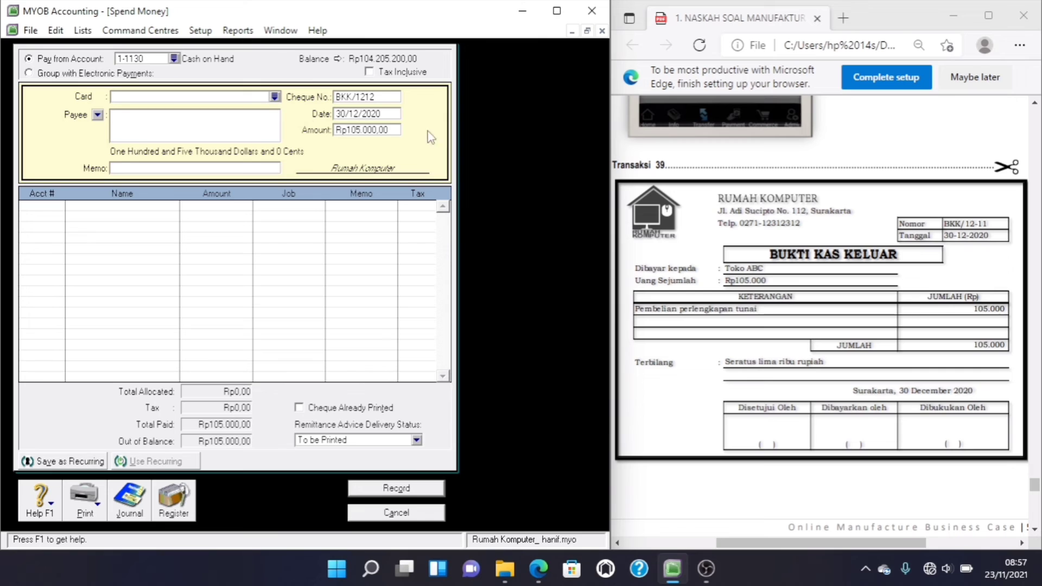
# Step: Enter Toko ABC as the payee and "Pembelian perlengkapan tunai" as the memo
pyautogui.click(214, 117)
pyautogui.write('Toko ABC')
pyautogui.write('Pembelia')
pyautogui.write('n perl')
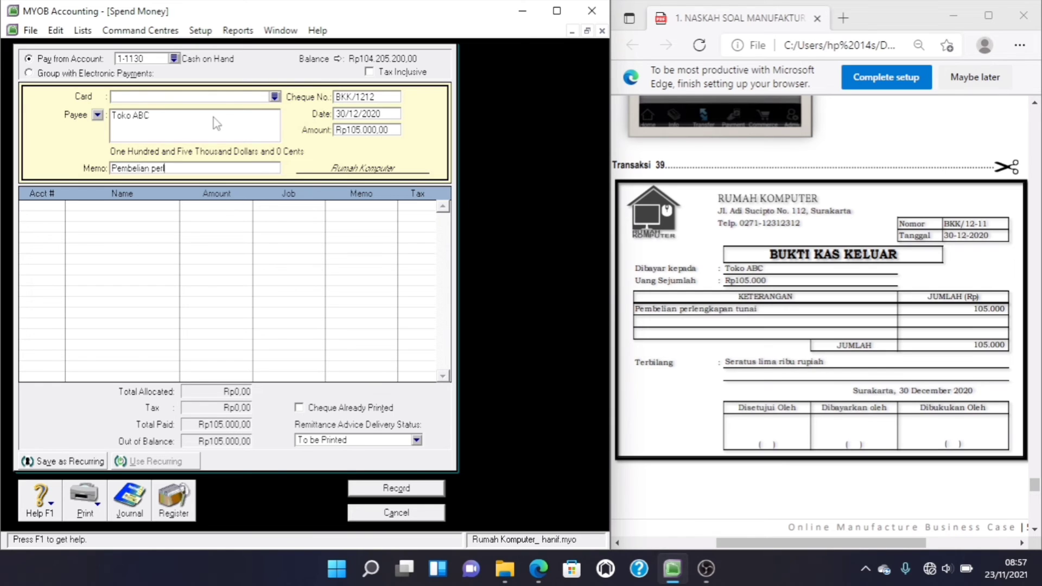
pyautogui.write('engkapan tunai')
pyautogui.press('Tab')
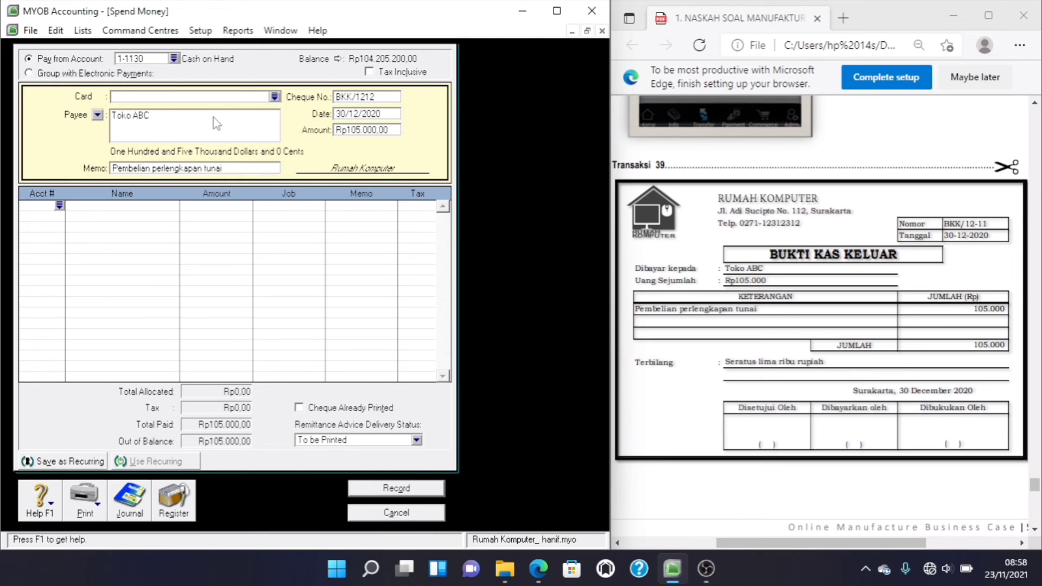
# Step: Allocate the full Rp105.000 to account 1-1190 Supplies
pyautogui.write('6-')
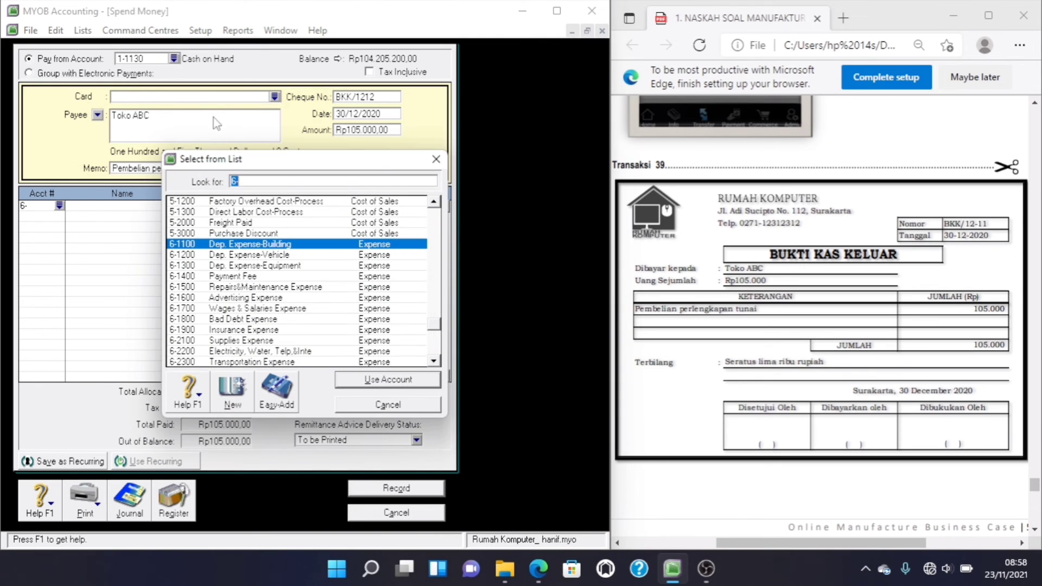
pyautogui.write('1')
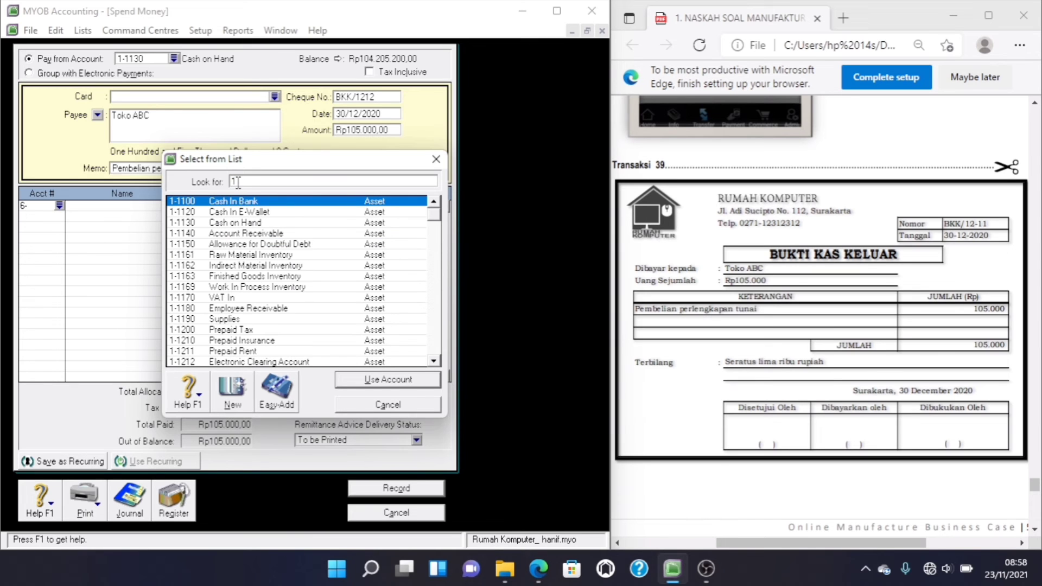
pyautogui.write('-1190')
pyautogui.press('Return')
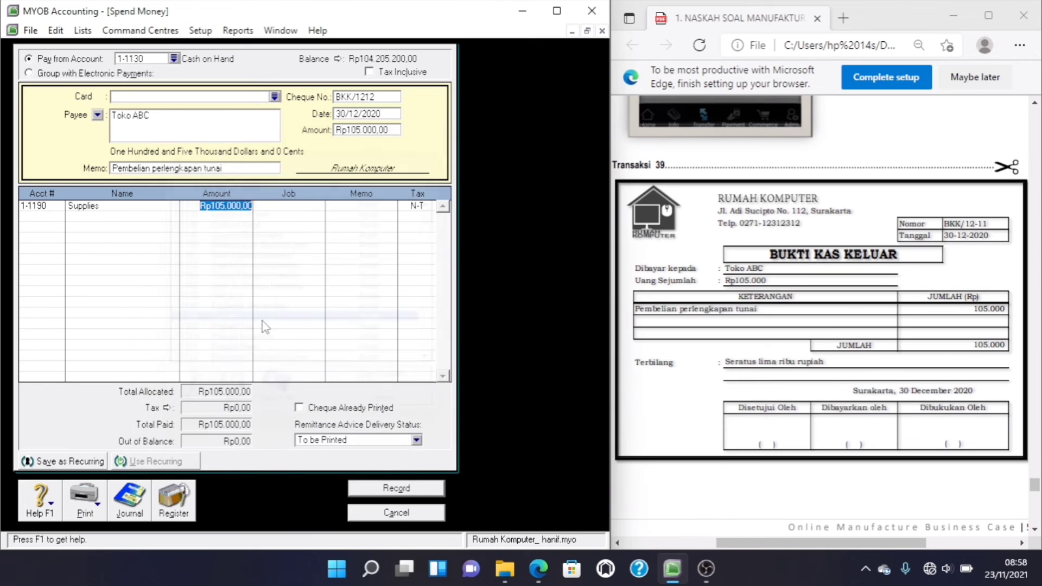
pyautogui.press('Tab')
# Step: Review the supplies purchase's journal recap, record the payment and close the Spend Money window
pyautogui.hotkey('ctrl', 'r')
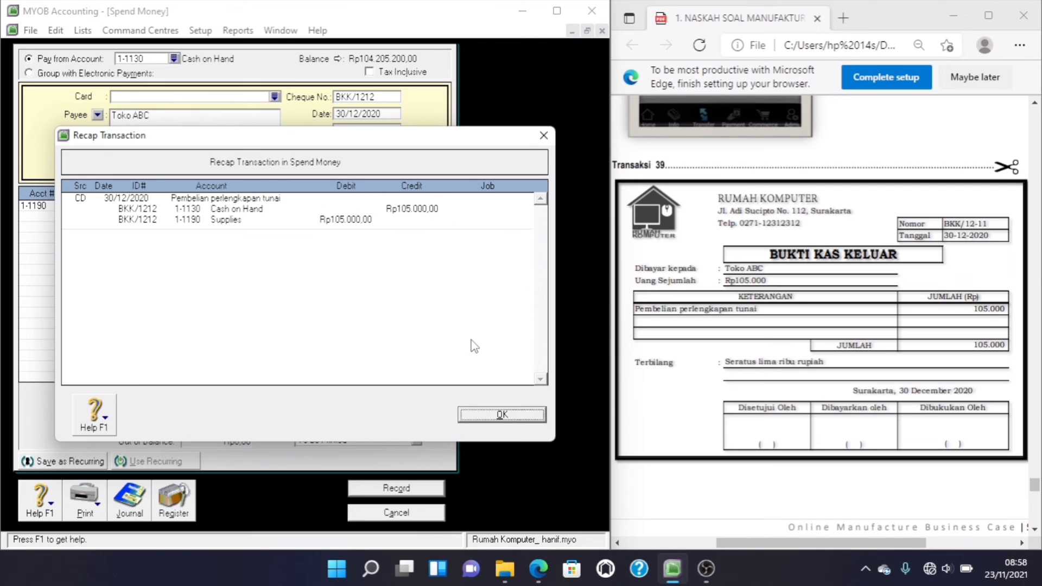
pyautogui.click(500, 417)
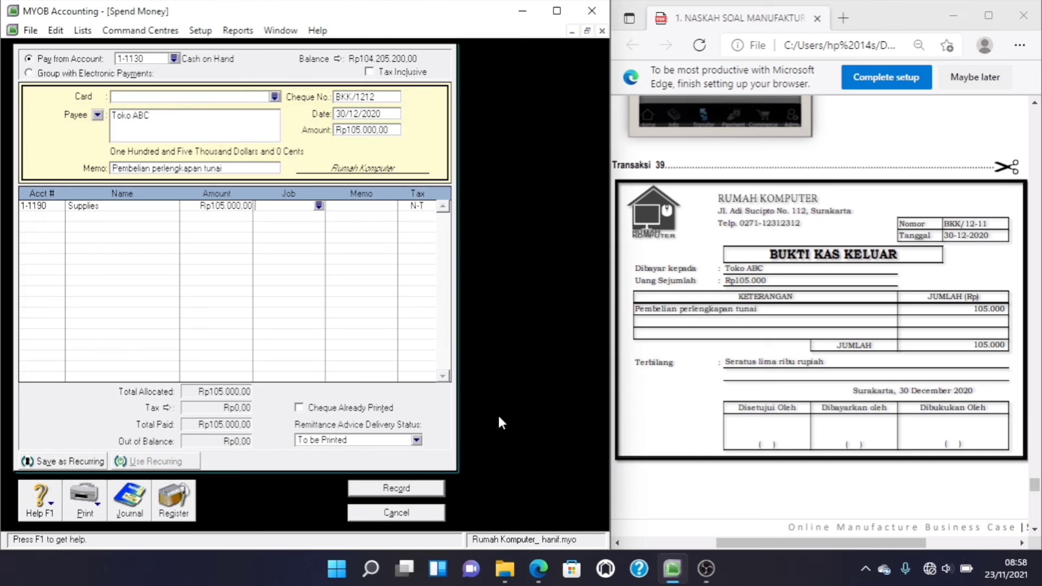
pyautogui.click(409, 490)
pyautogui.click(415, 516)
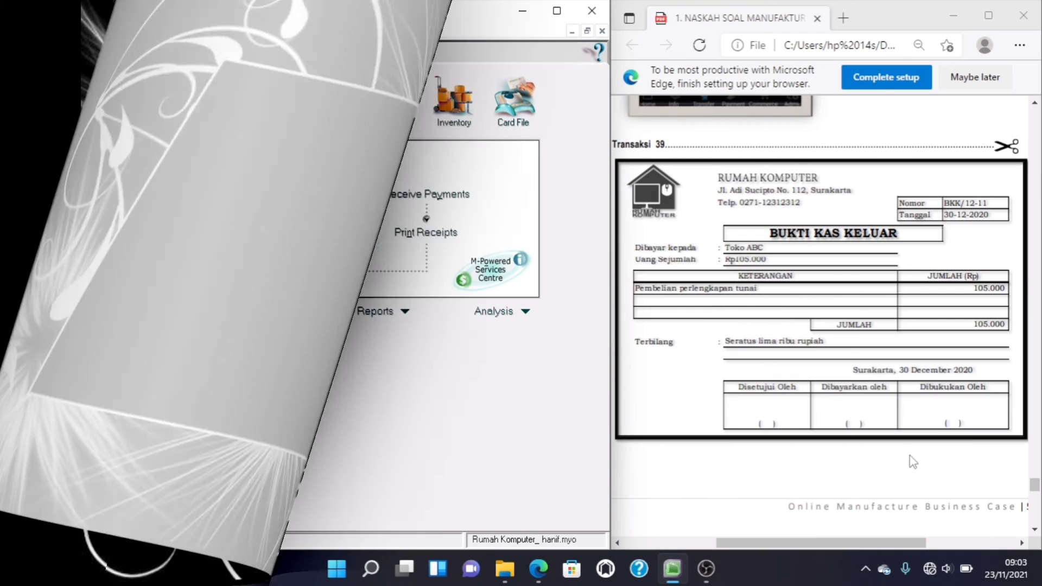
# Step: Consult transaction 40's Tokopedia invoice in the case document and open a new item sale set to the ORDER type
pyautogui.scroll(-10, 1034, 529)
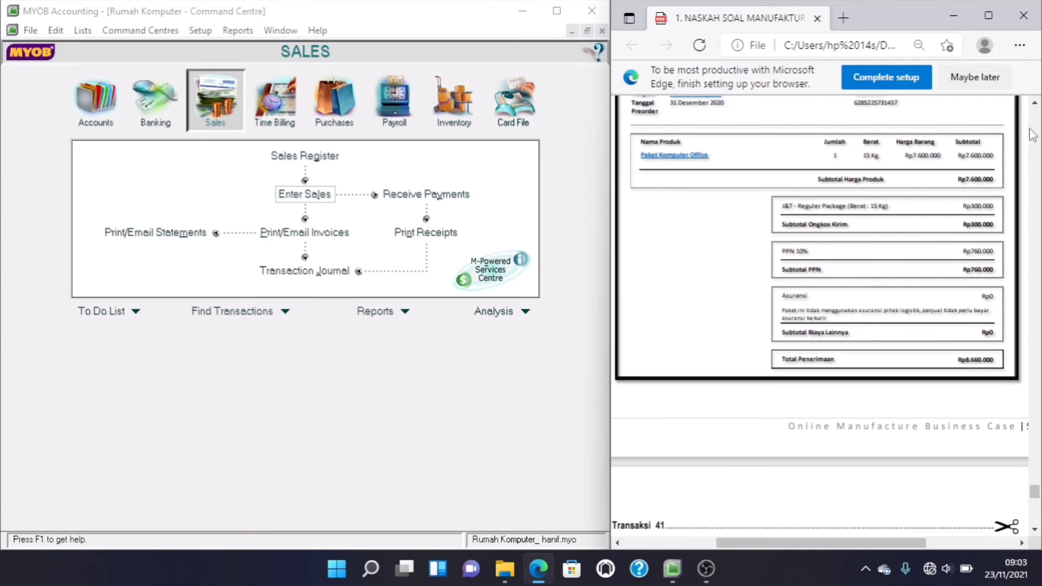
pyautogui.scroll(3, 1034, 108)
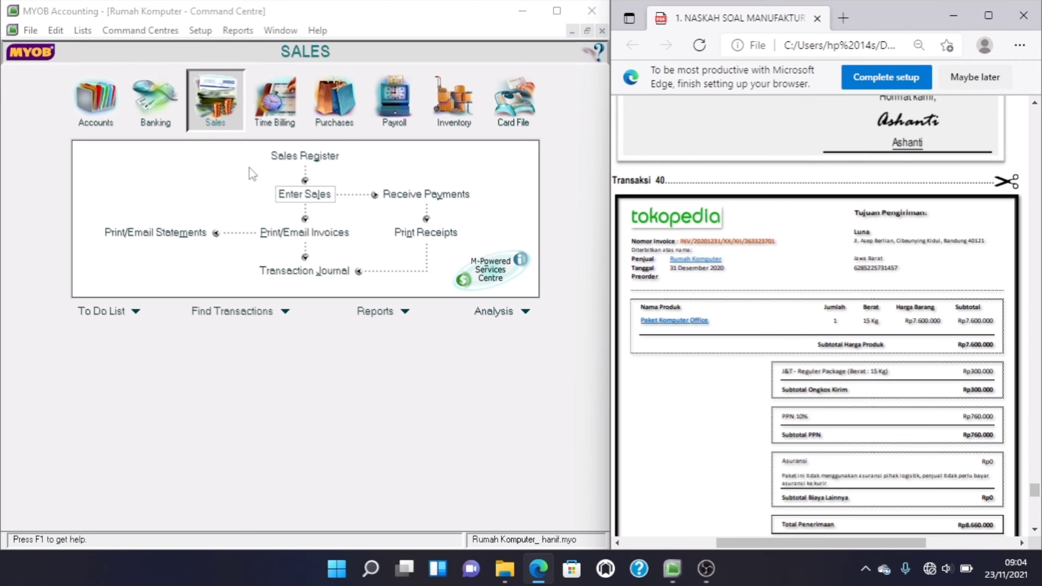
pyautogui.click(208, 116)
pyautogui.click(300, 194)
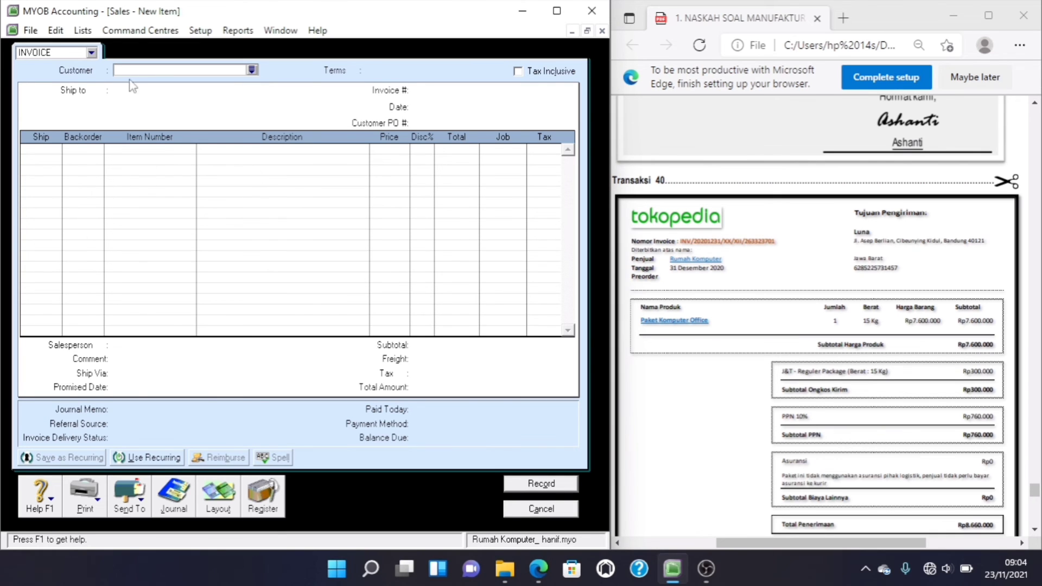
pyautogui.click(68, 53)
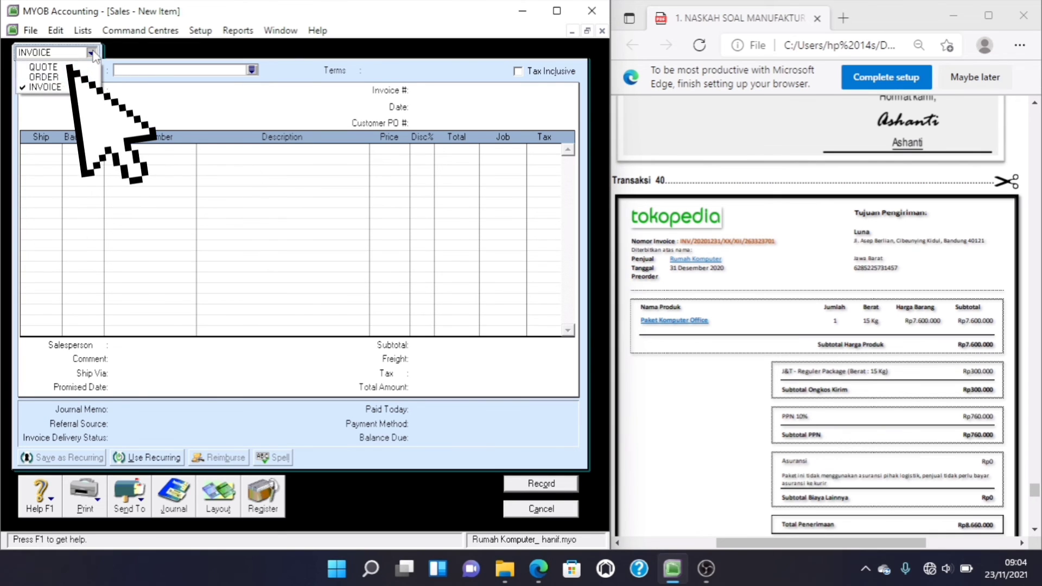
pyautogui.click(69, 76)
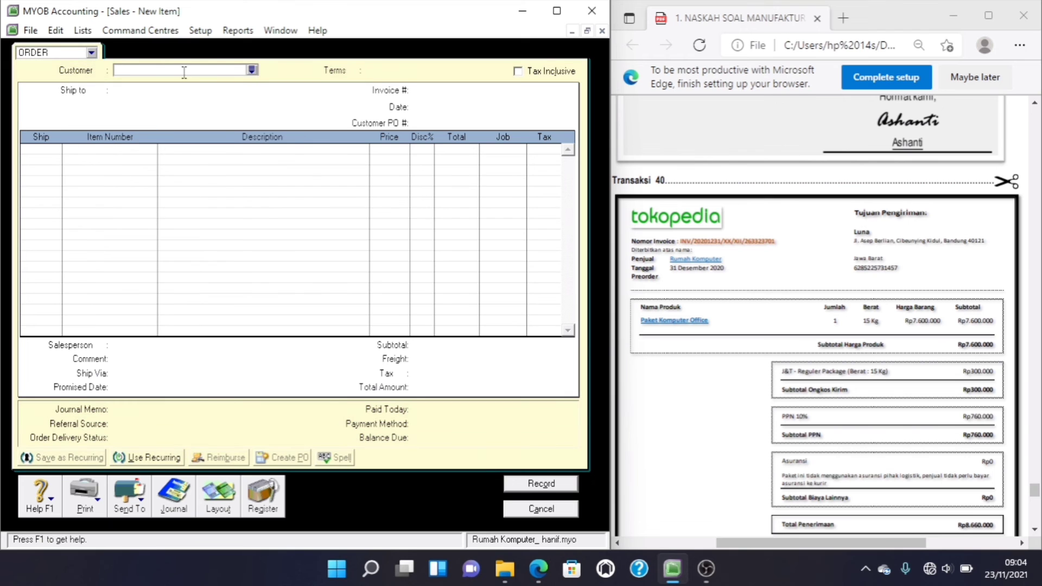
# Step: Select PENJUALAN ONLINE as the order's customer and add the recipient's name with the city Bandung to the shipping address
pyautogui.click(252, 72)
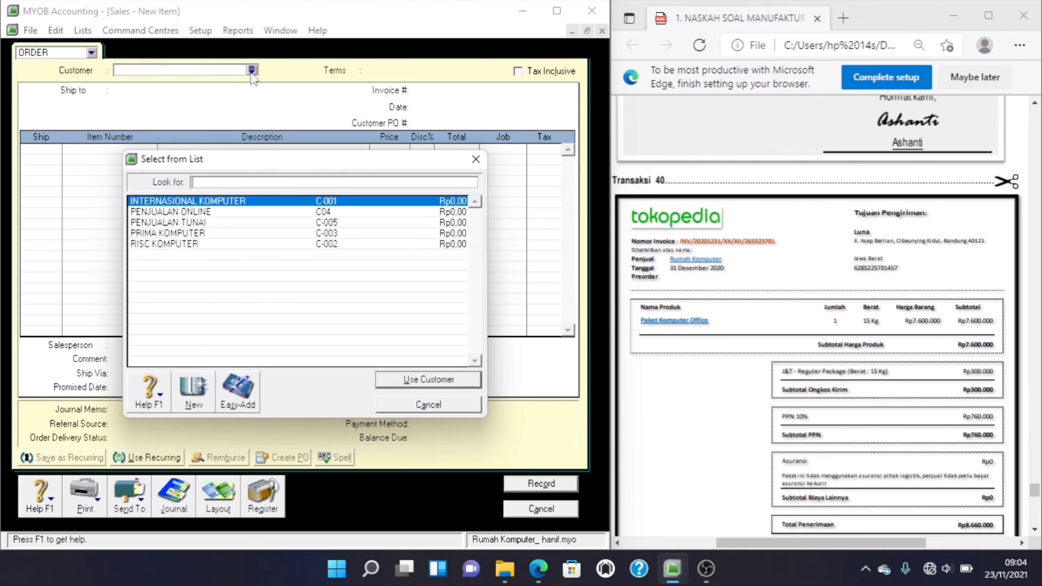
pyautogui.doubleClick(287, 213)
pyautogui.click(210, 91)
pyautogui.click(210, 91)
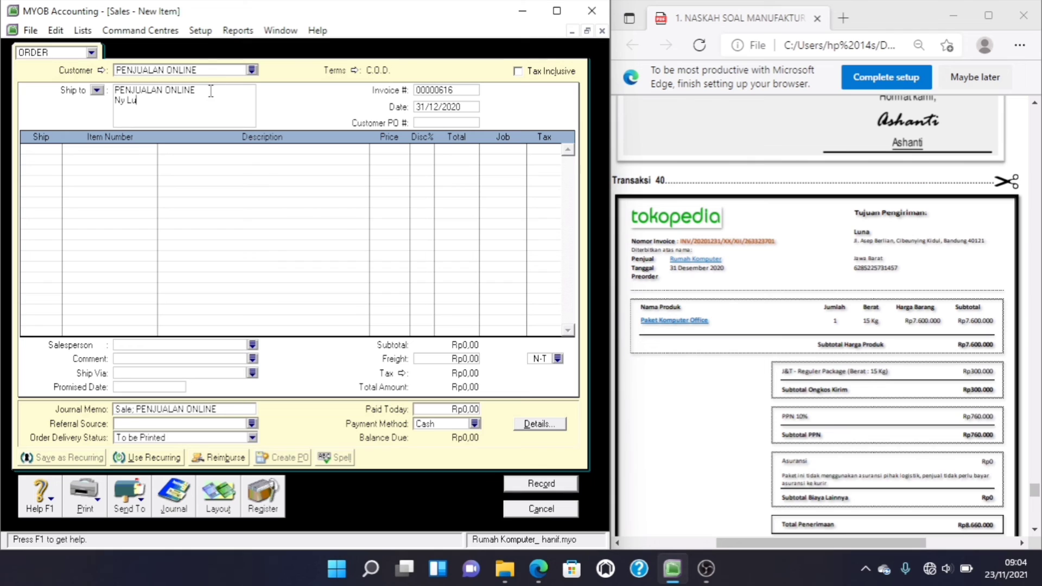
pyautogui.write('Ny Luna - Bandung')
# Step: Set the order's invoice number to INV/7-1 and its date to 31/12/2020
pyautogui.click(442, 91)
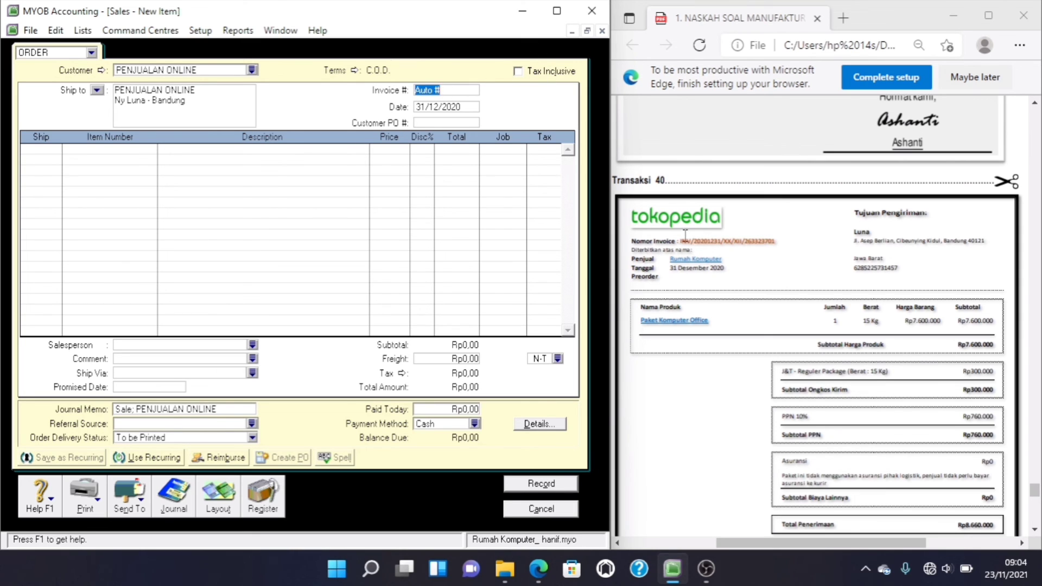
pyautogui.press('BackSpace')
pyautogui.write('IB')
pyautogui.press('BackSpace')
pyautogui.write('NV/7-1')
pyautogui.press('Tab')
pyautogui.write('31/12/2020')
pyautogui.press('Tab')
pyautogui.press('Tab')
# Step: Add one PKO PAKET KOMPUTER OFFICE to the order at a price of Rp7.600.000
pyautogui.write('1')
pyautogui.press('Tab')
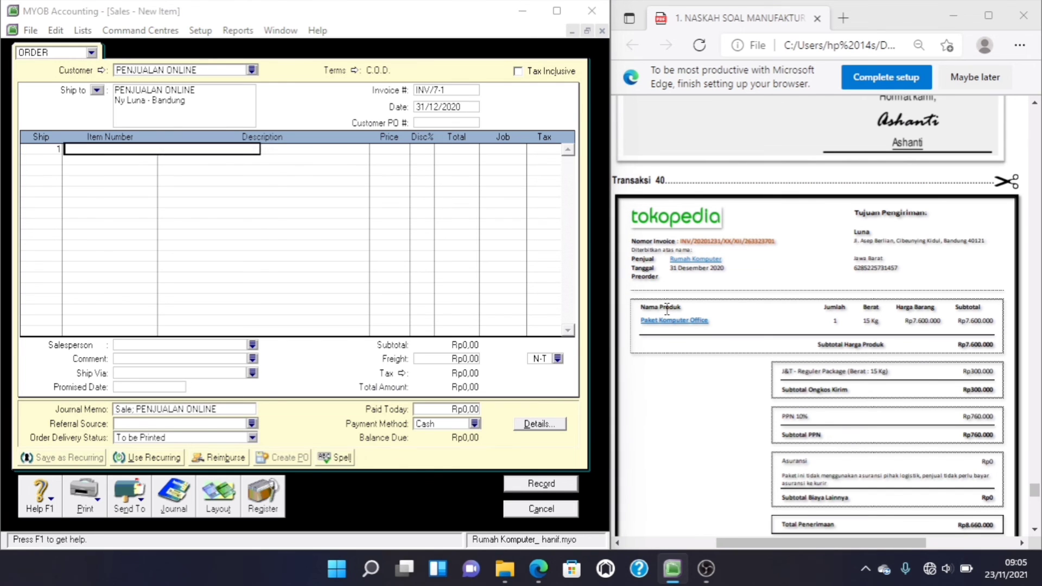
pyautogui.press('Tab')
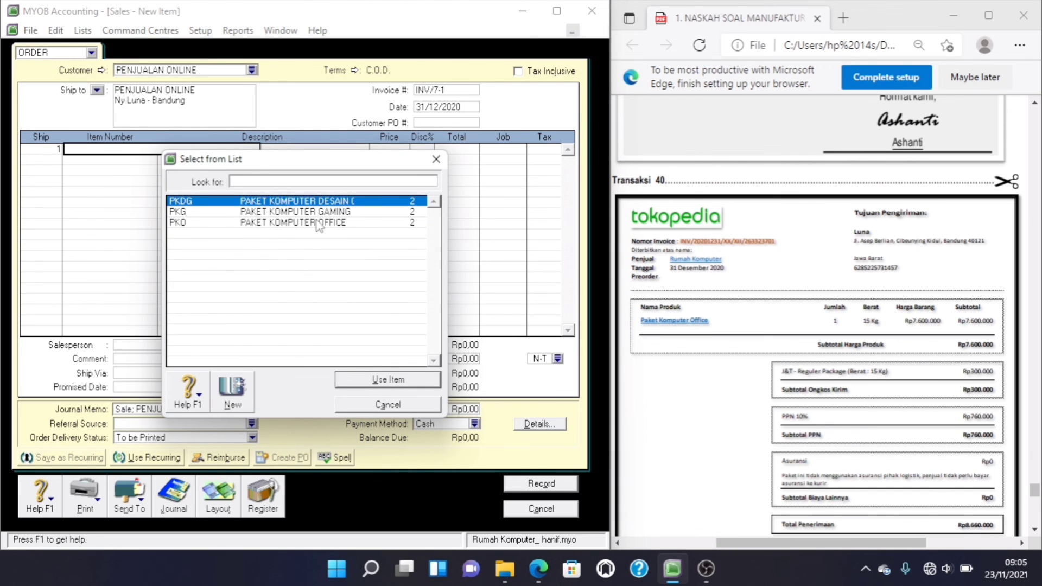
pyautogui.doubleClick(319, 223)
pyautogui.press('Tab')
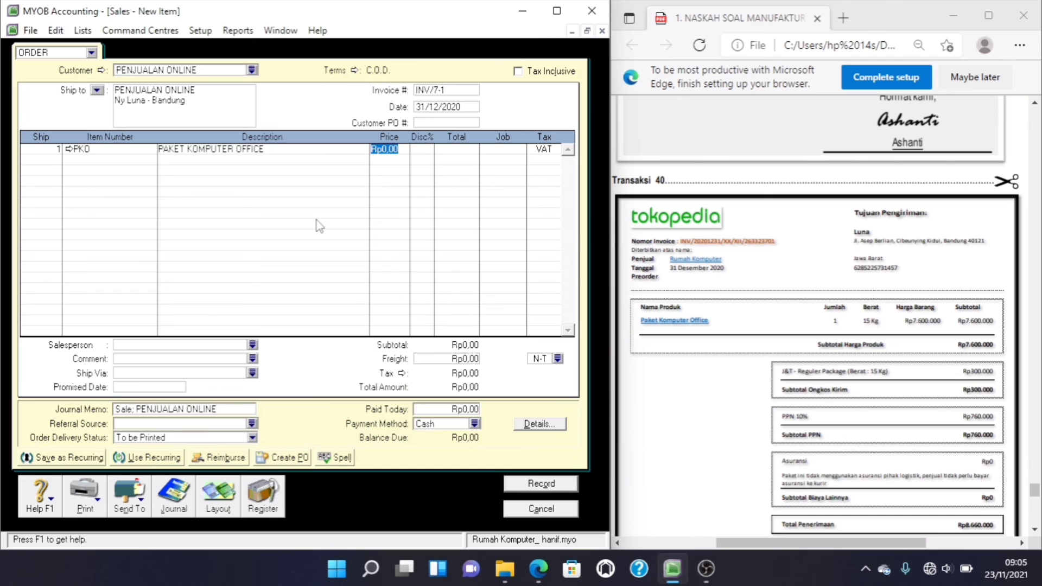
pyautogui.write('76000')
pyautogui.press('Tab')
pyautogui.press('Tab')
pyautogui.press('Tab')
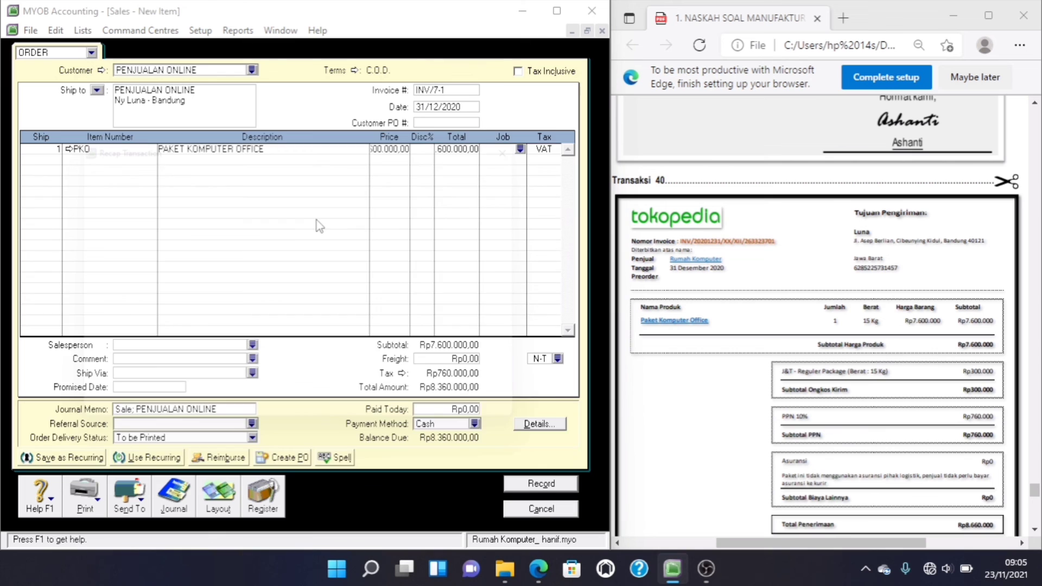
# Step: Check the order's journal recap, record the sales order and close the sales window
pyautogui.hotkey('ctrl', 'r')
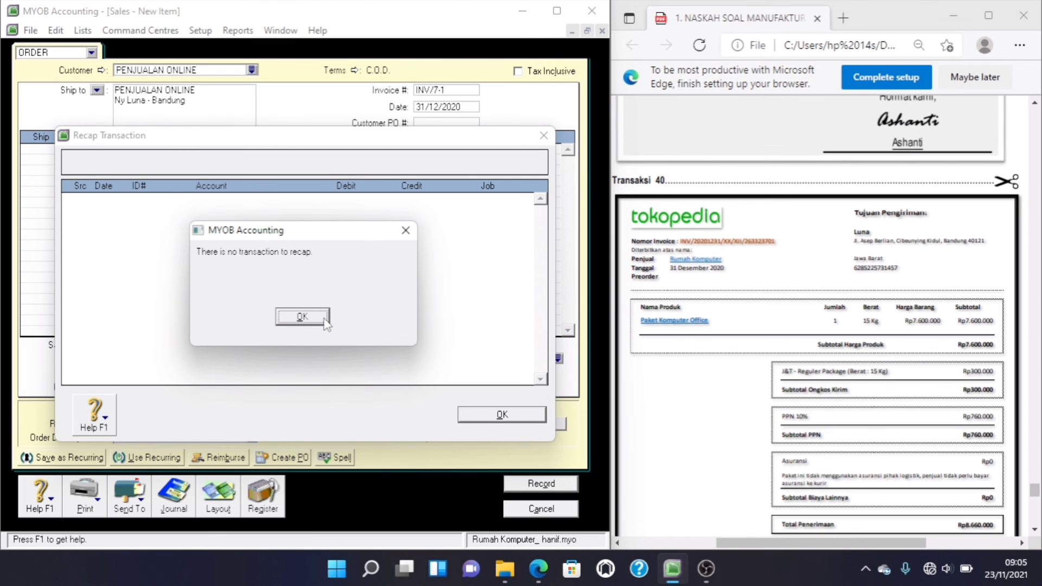
pyautogui.click(302, 316)
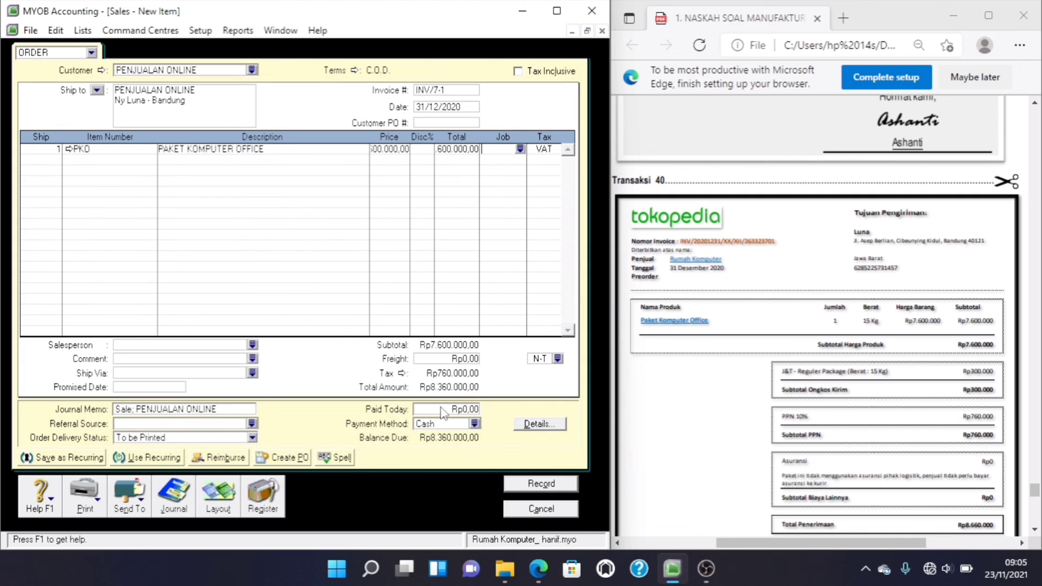
pyautogui.click(540, 484)
pyautogui.click(541, 508)
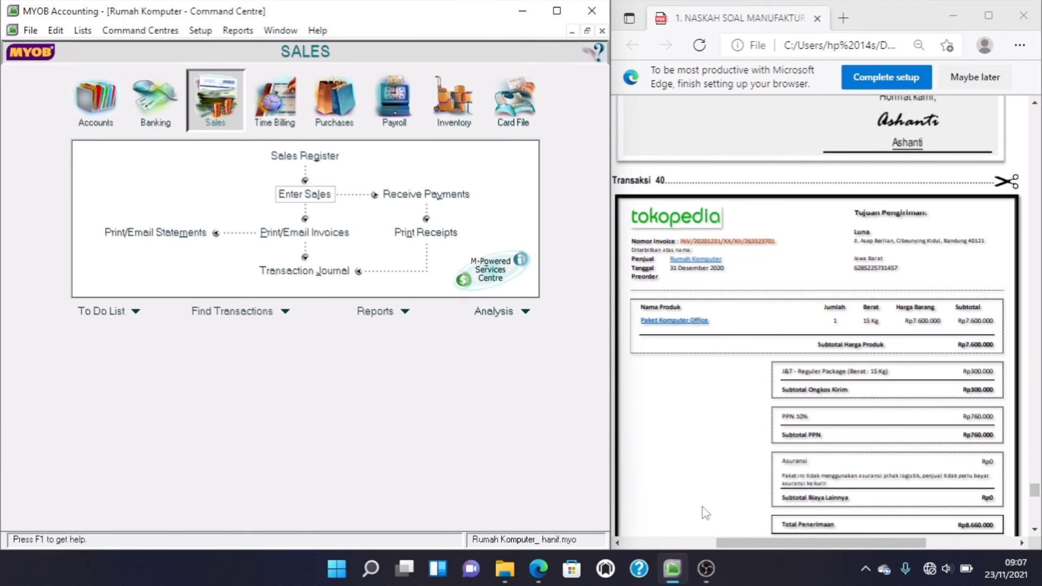
# Step: Consult transaction 41's production material issue slip in the case document and open a new inventory adjustment
pyautogui.click(1035, 529)
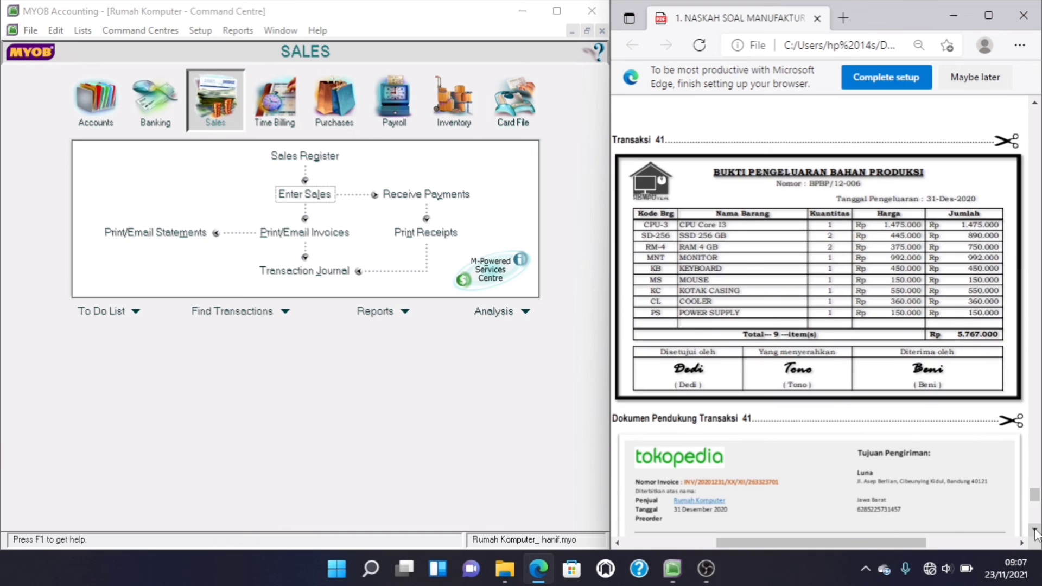
pyautogui.click(1035, 531)
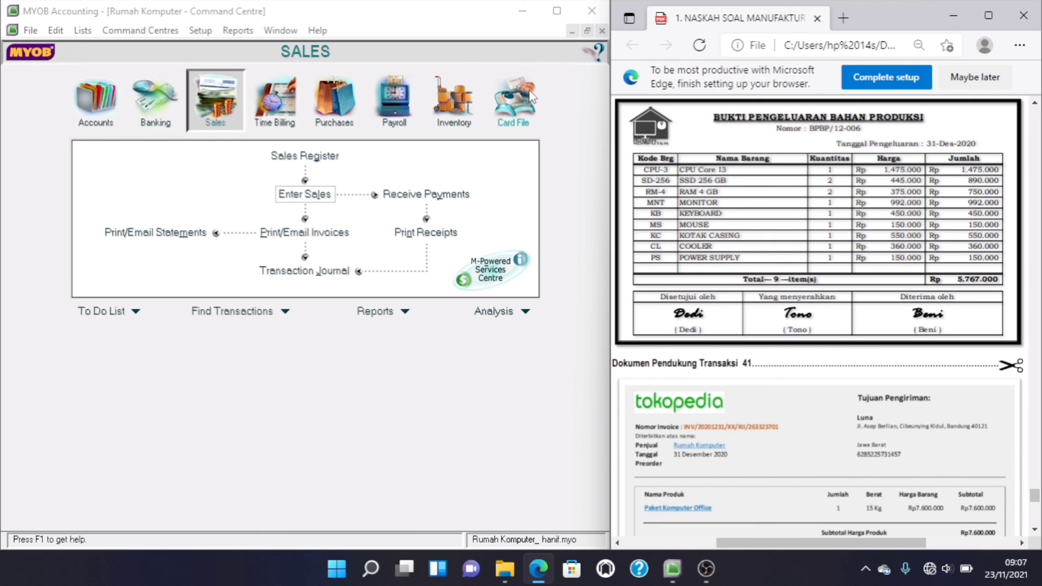
pyautogui.click(451, 109)
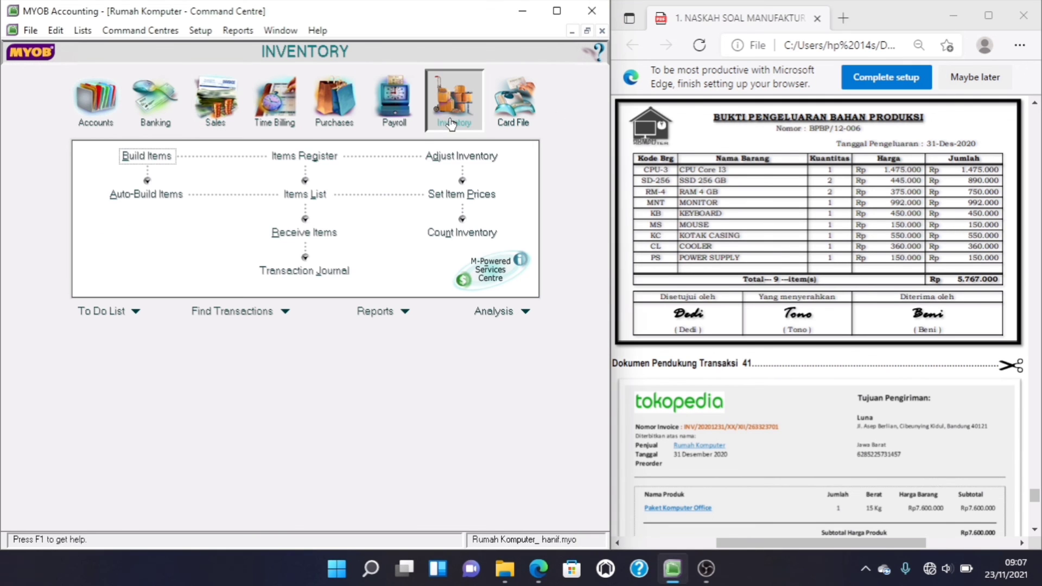
pyautogui.click(450, 155)
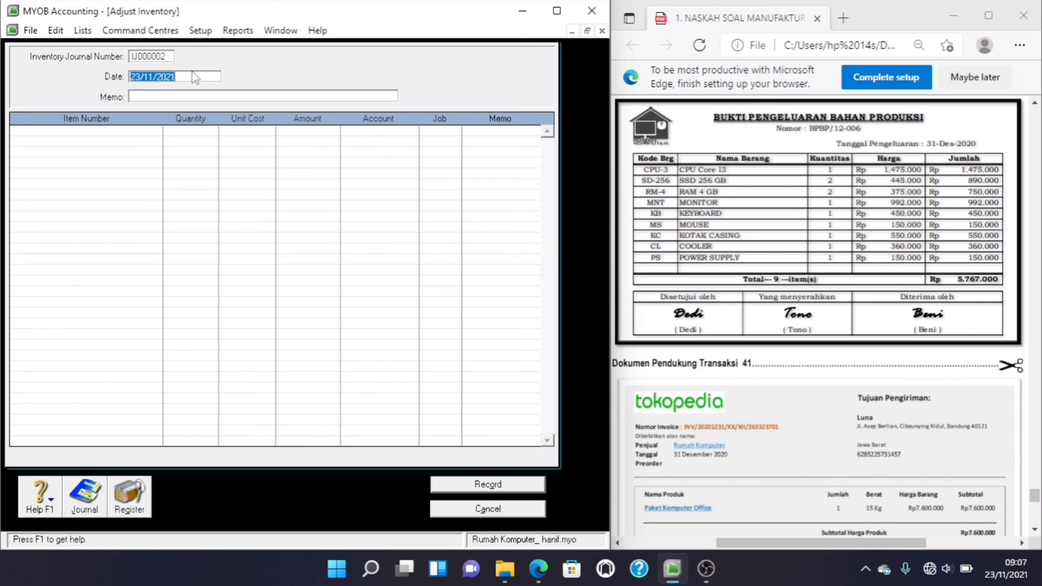
# Step: Enter journal number BPBP/06, date 31/12/2020 and the memo "Pengakuan bahan baku dan bahan penolong pesanan" followed by the customer's title and name
pyautogui.click(162, 55)
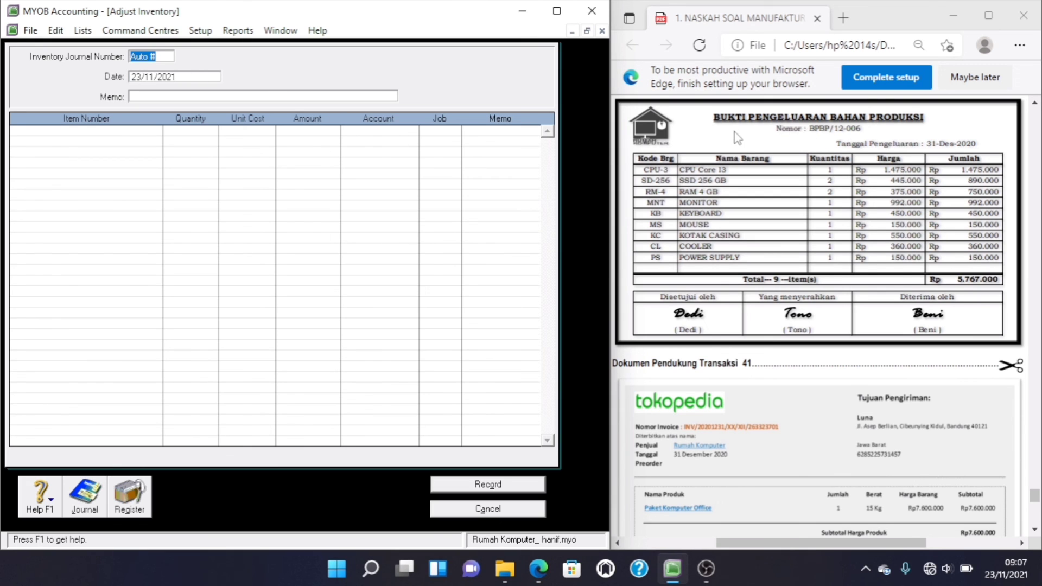
pyautogui.write('BPBP/06')
pyautogui.press('Tab')
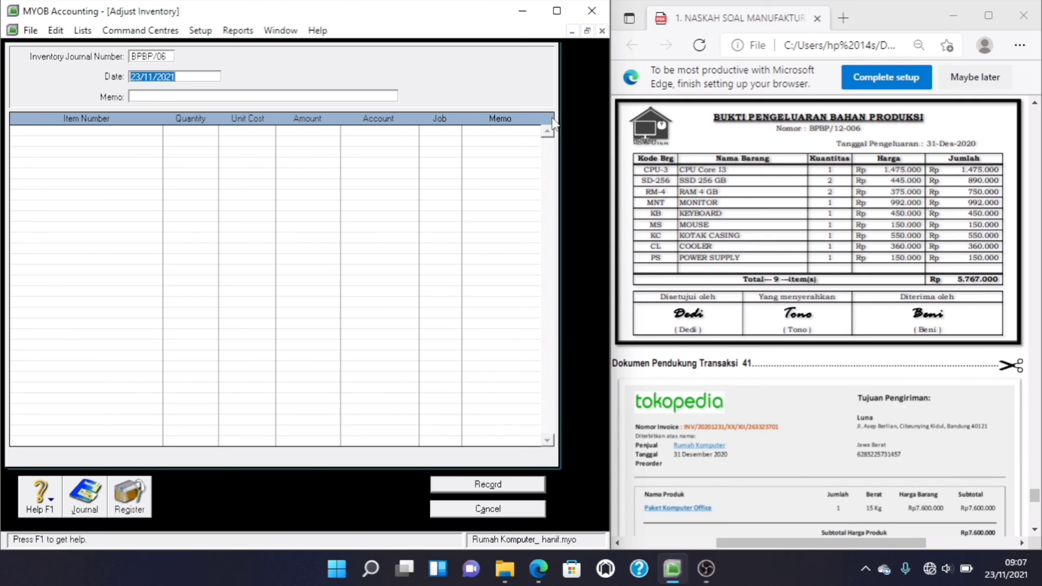
pyautogui.write('31/12/20')
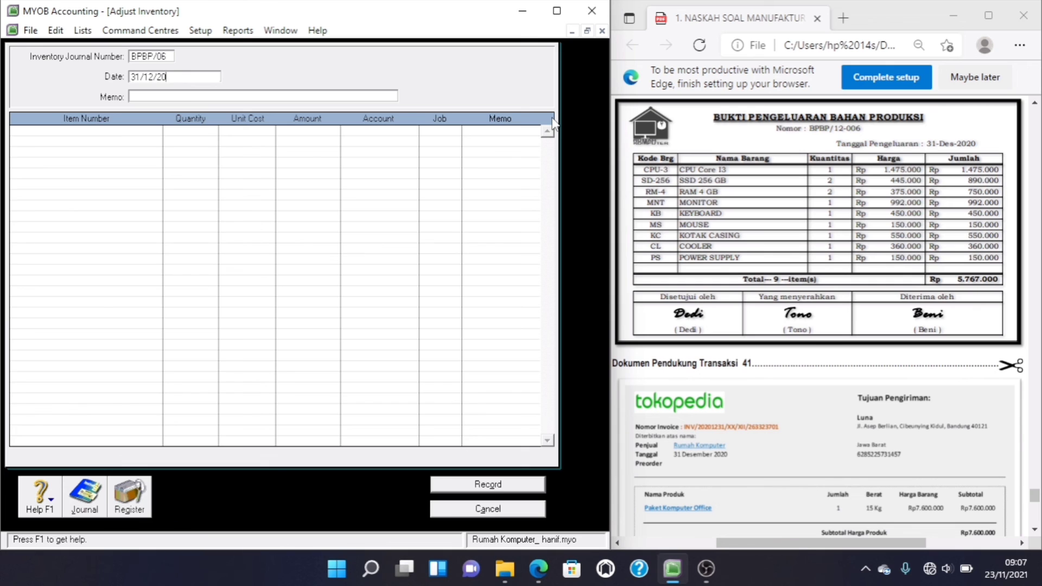
pyautogui.press('Tab')
pyautogui.write('Peng')
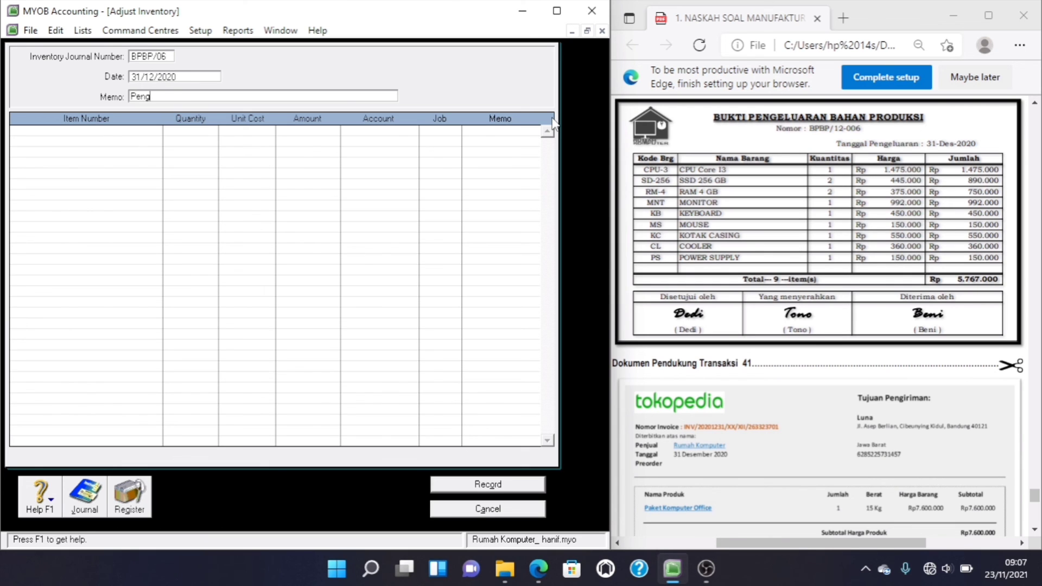
pyautogui.write('akuan bahan baku dan bahan penolon')
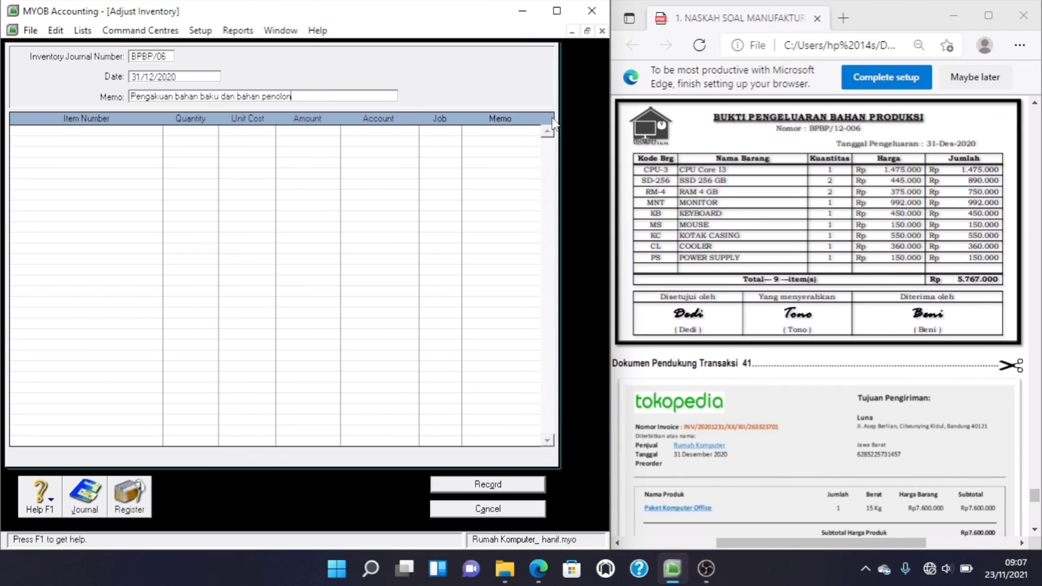
pyautogui.write('g pesanan')
pyautogui.press('Tab')
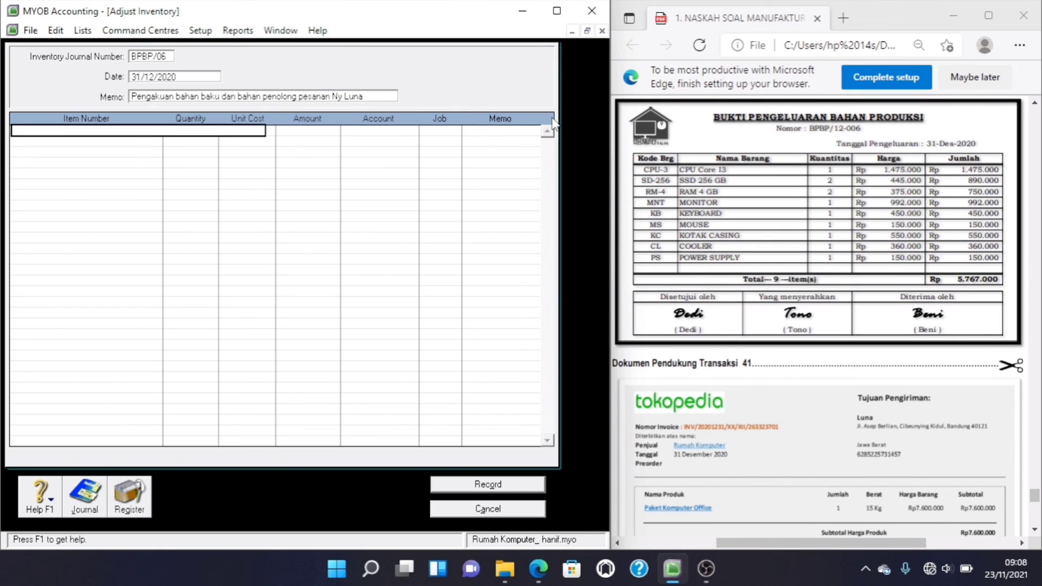
# Step: Add item CPU-3 with quantity -1 and assign it to account 5-1100 Raw Material Cost-Process
pyautogui.press('Tab')
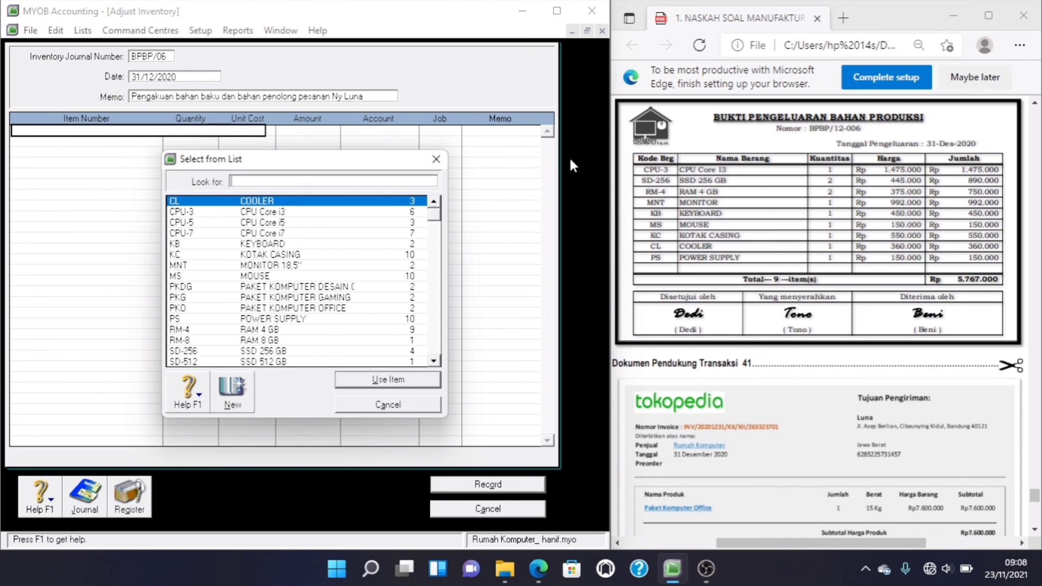
pyautogui.write('CPU-3')
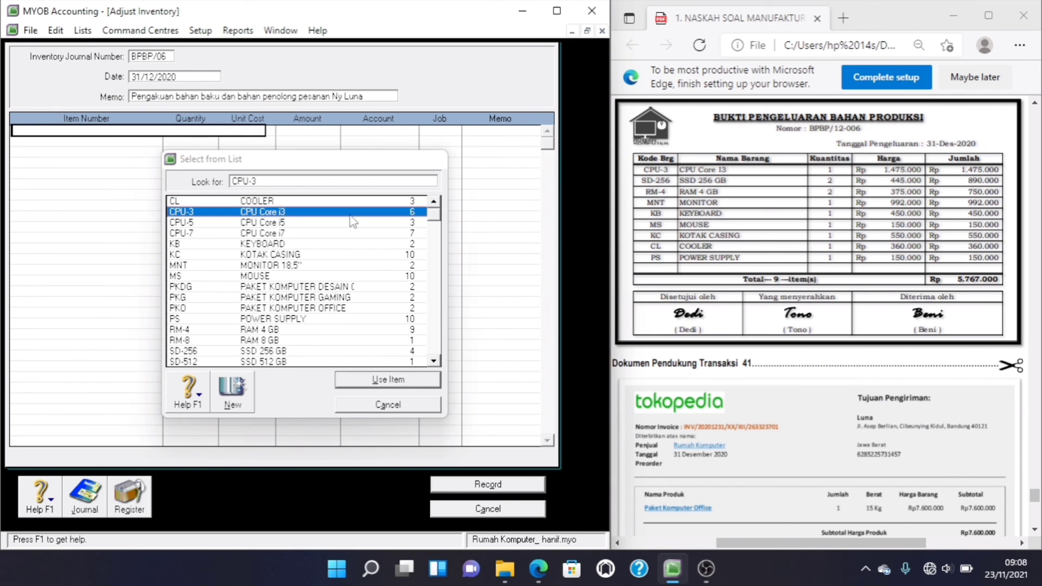
pyautogui.press('Return')
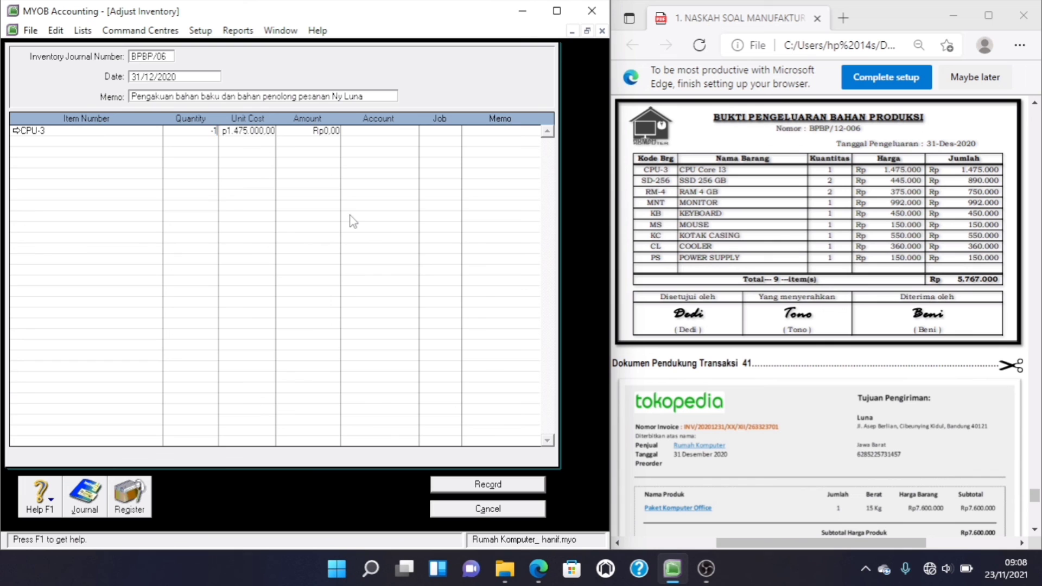
pyautogui.press('Tab')
pyautogui.press('Tab')
pyautogui.press('Tab')
pyautogui.write('6-')
pyautogui.press('Tab')
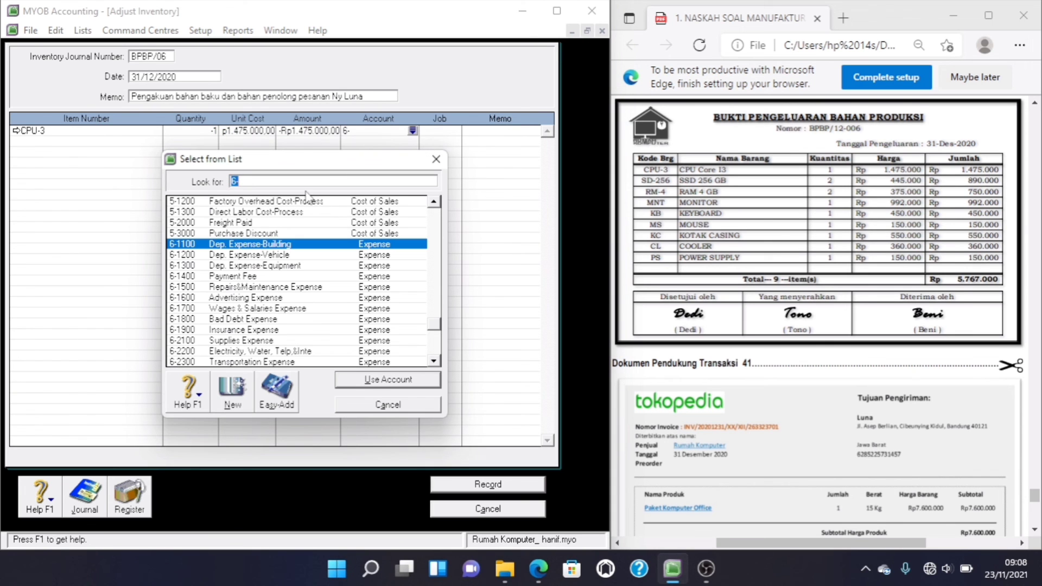
pyautogui.write('5')
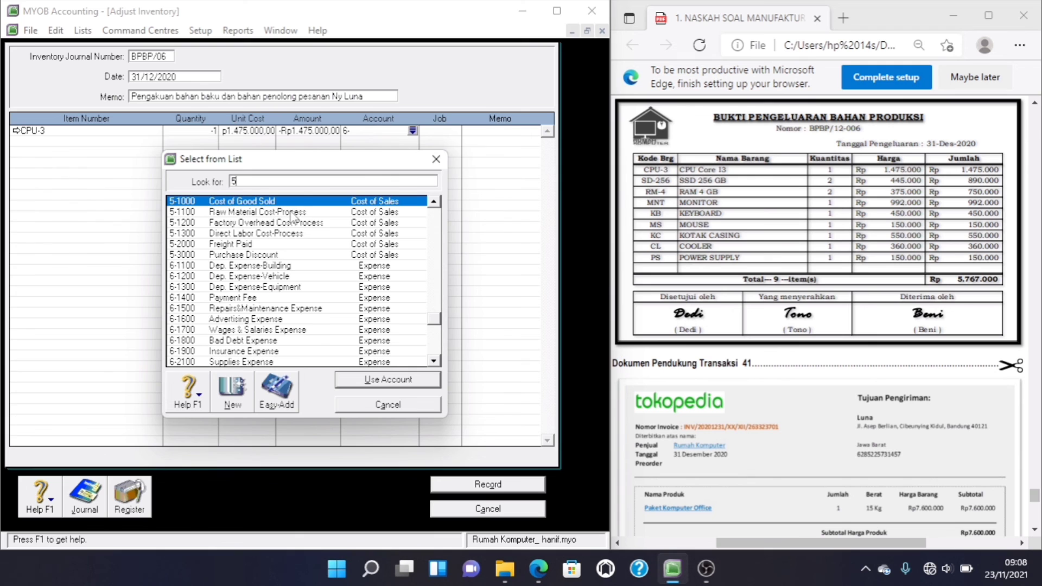
pyautogui.doubleClick(293, 214)
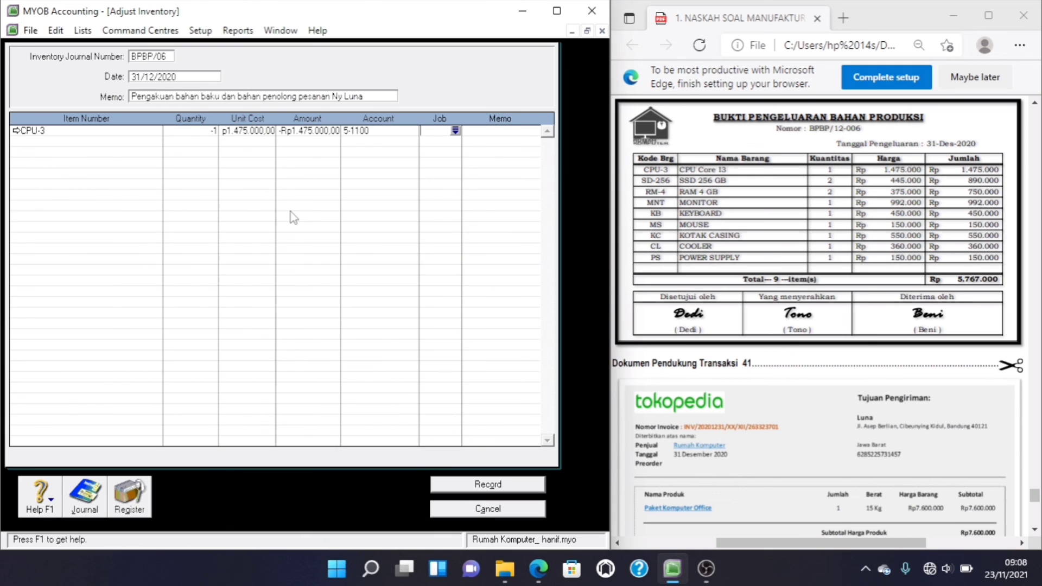
# Step: Add item SD-256 with quantity -2 and assign it to account 5-1100 Raw Material Cost-Process
pyautogui.click(70, 140)
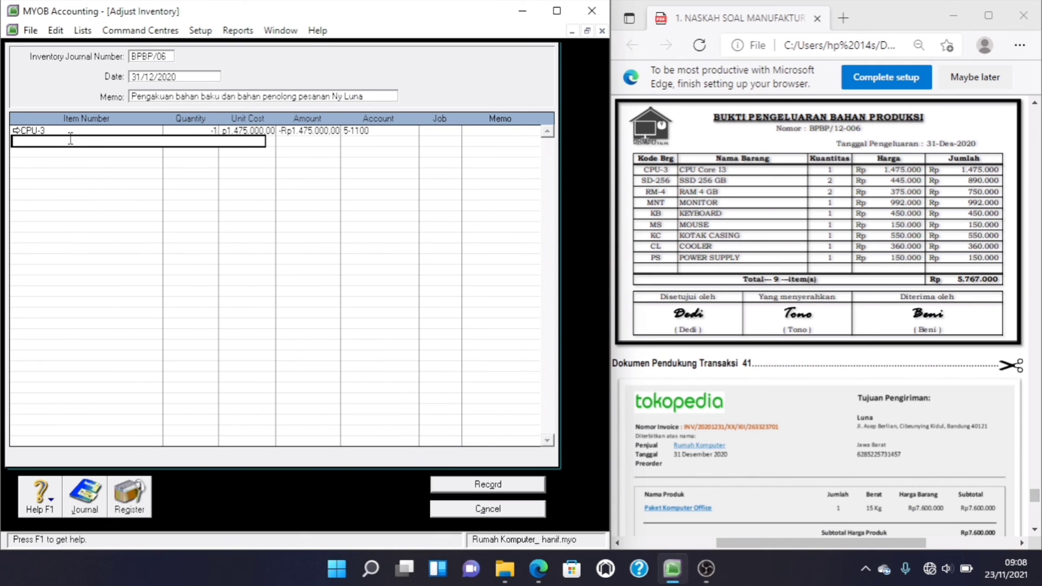
pyautogui.press('Tab')
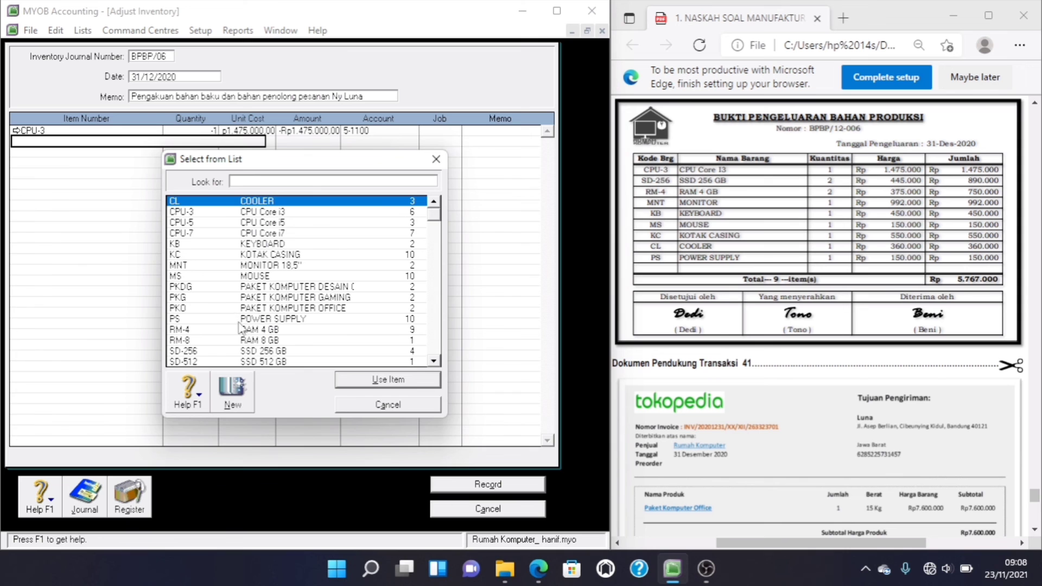
pyautogui.write('SD-256')
pyautogui.press('Return')
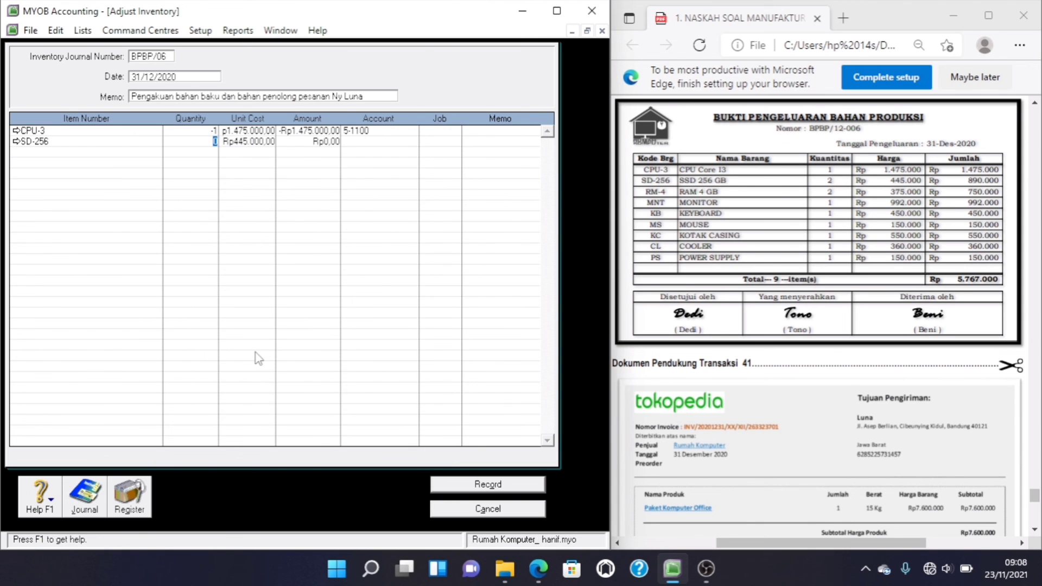
pyautogui.write('-2')
pyautogui.press('Tab')
pyautogui.press('Tab')
pyautogui.press('Tab')
pyautogui.press('Tab')
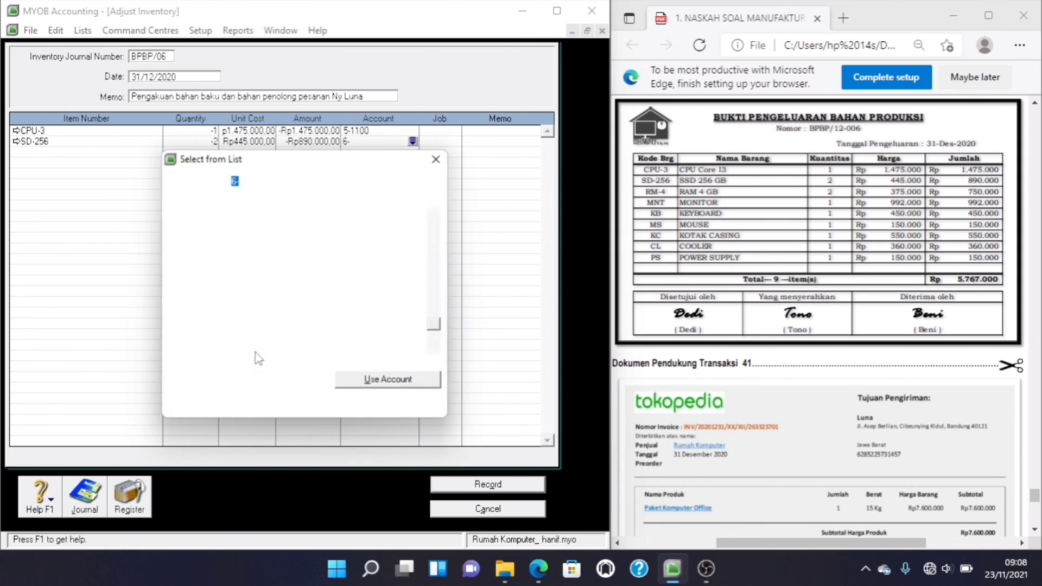
pyautogui.write('5-1100')
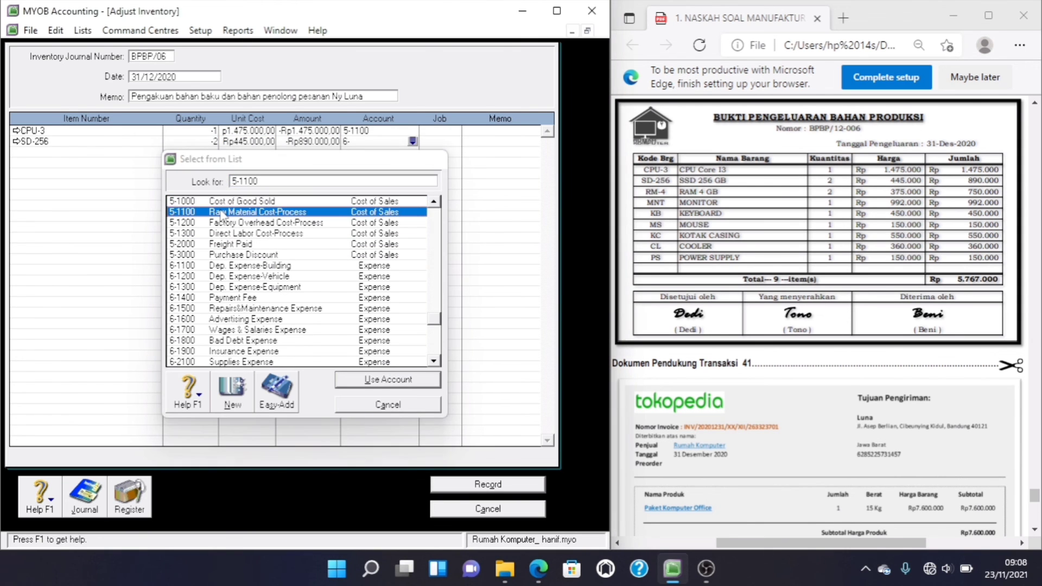
pyautogui.press('Return')
# Step: Add item RM-4 with quantity -2 and assign it to account 5-1100 Raw Material Cost-Process
pyautogui.click(82, 153)
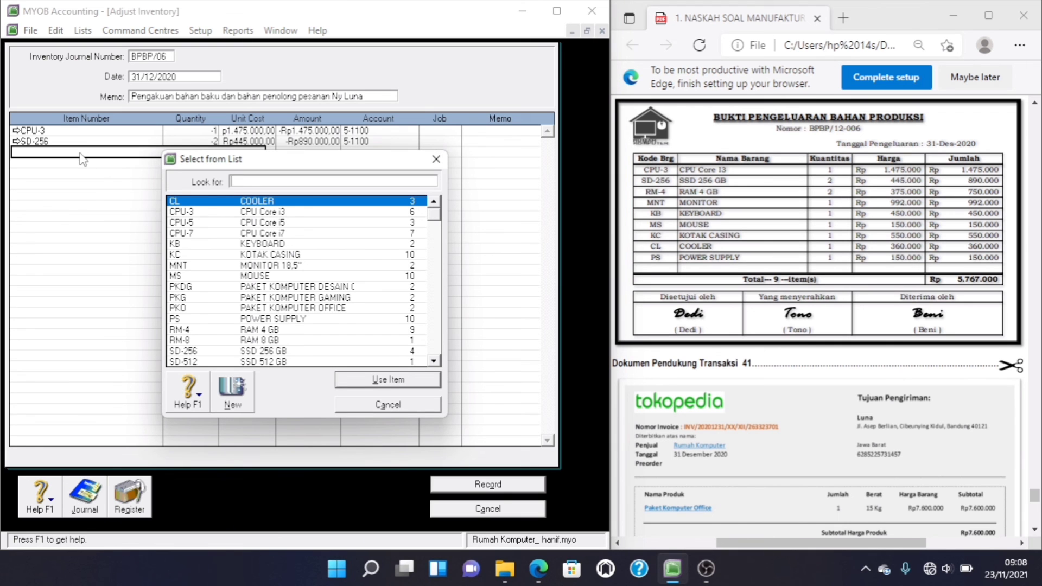
pyautogui.doubleClick(267, 329)
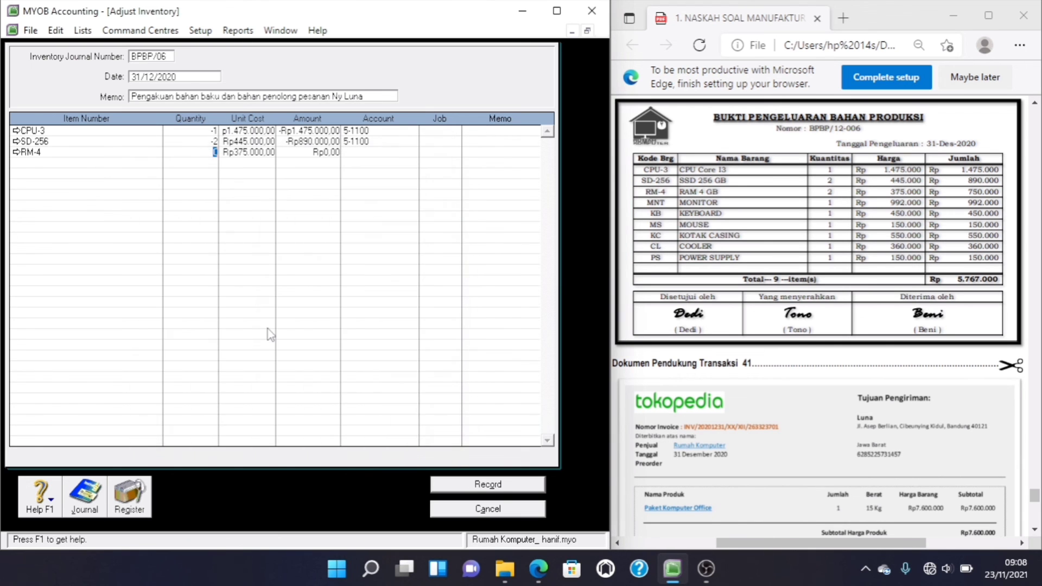
pyautogui.write('-2')
pyautogui.press('Tab')
pyautogui.press('Tab')
pyautogui.press('Tab')
pyautogui.write('5-')
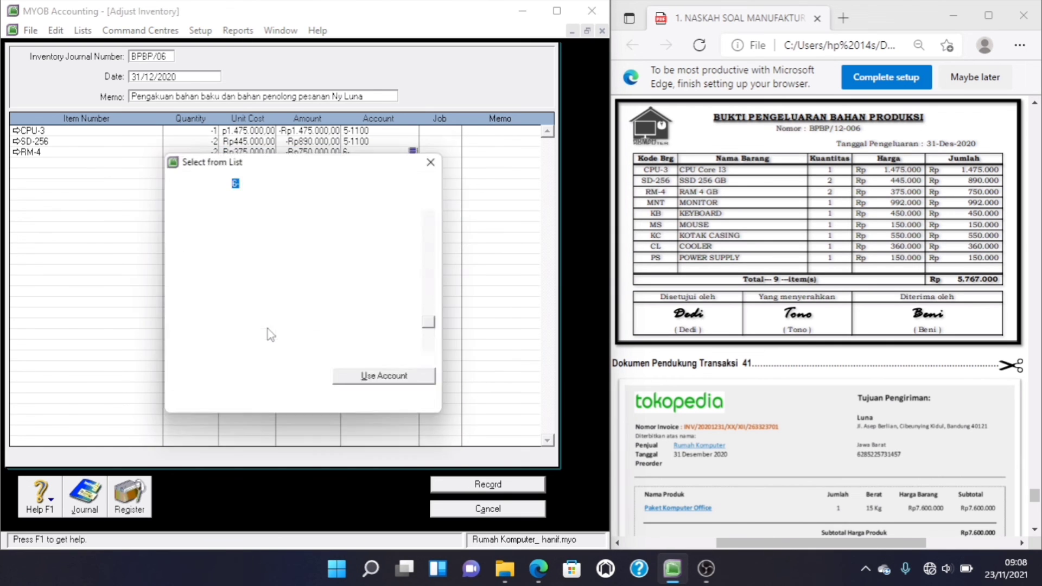
pyautogui.write('1100')
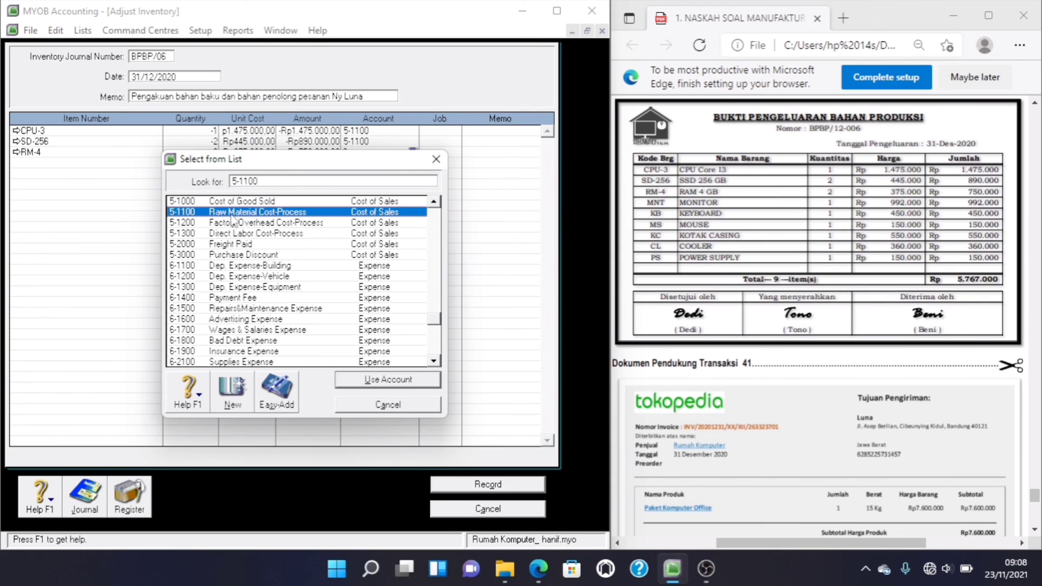
pyautogui.press('Return')
# Step: Add item MNT with quantity -1 and assign it to account 5-1100 Raw Material Cost-Process
pyautogui.doubleClick(100, 161)
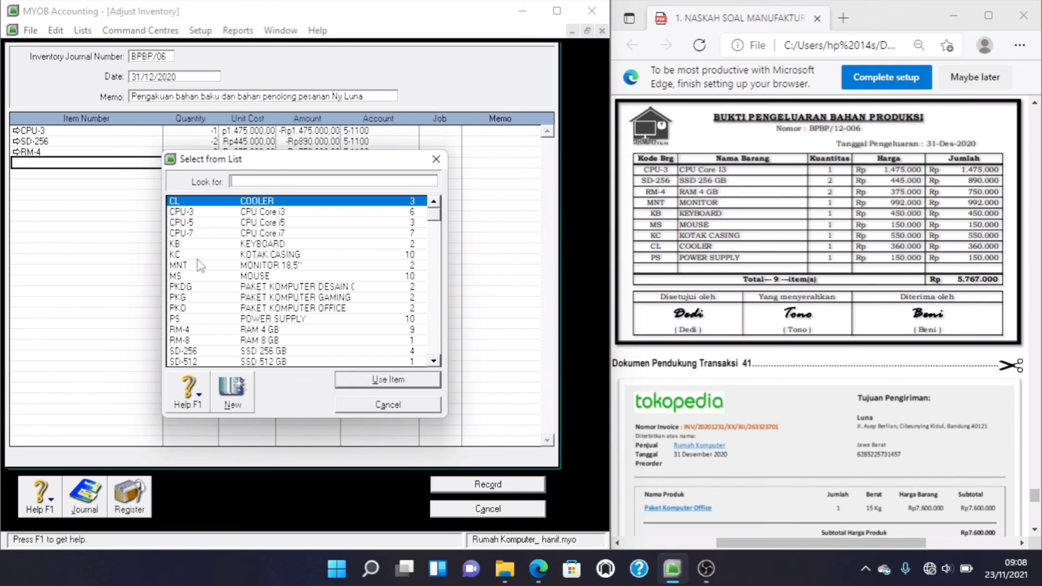
pyautogui.doubleClick(212, 269)
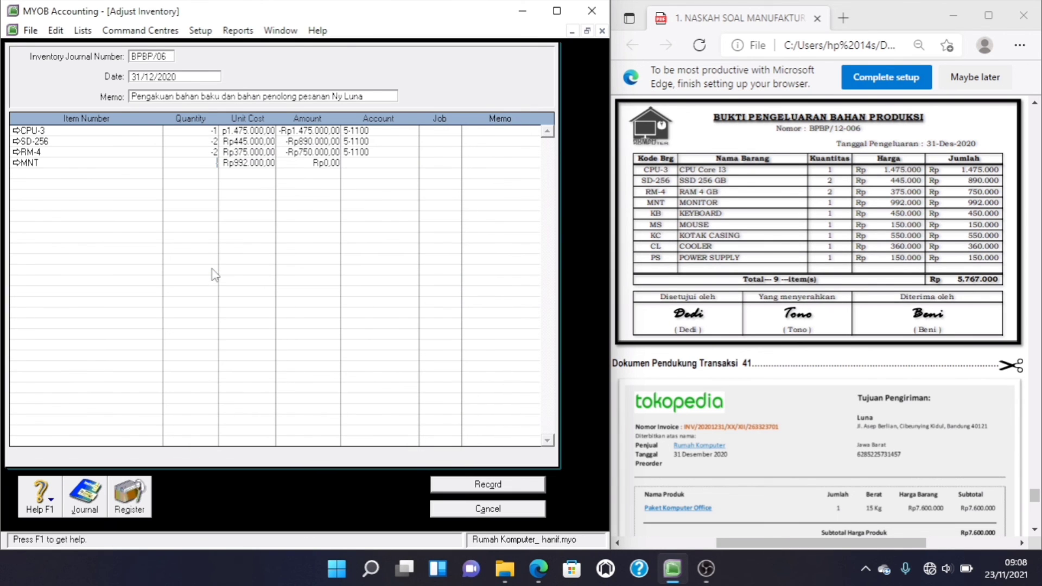
pyautogui.press('Tab')
pyautogui.press('Tab')
pyautogui.press('Tab')
pyautogui.write('6')
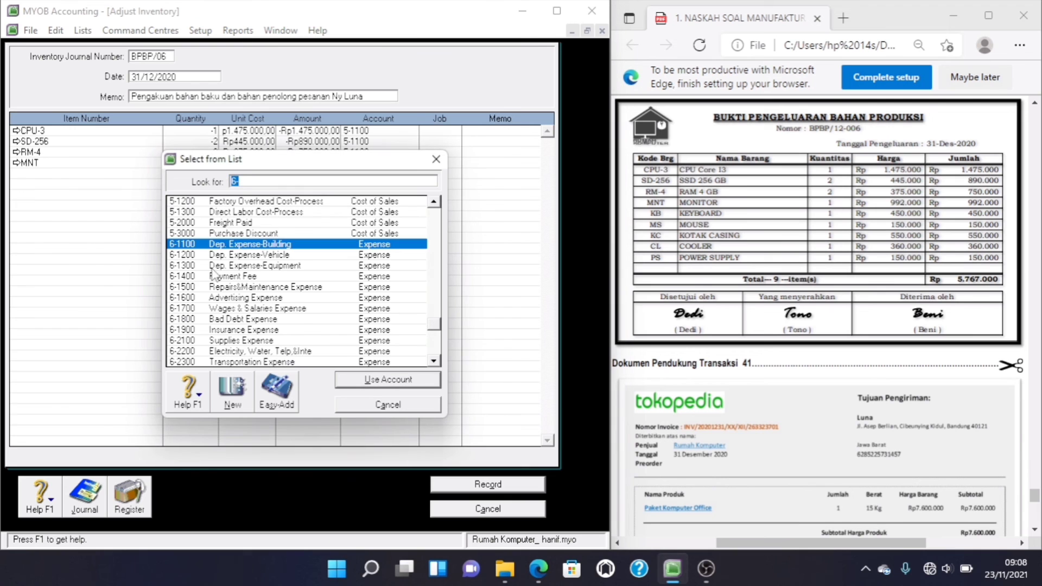
pyautogui.write('5')
pyautogui.press('Return')
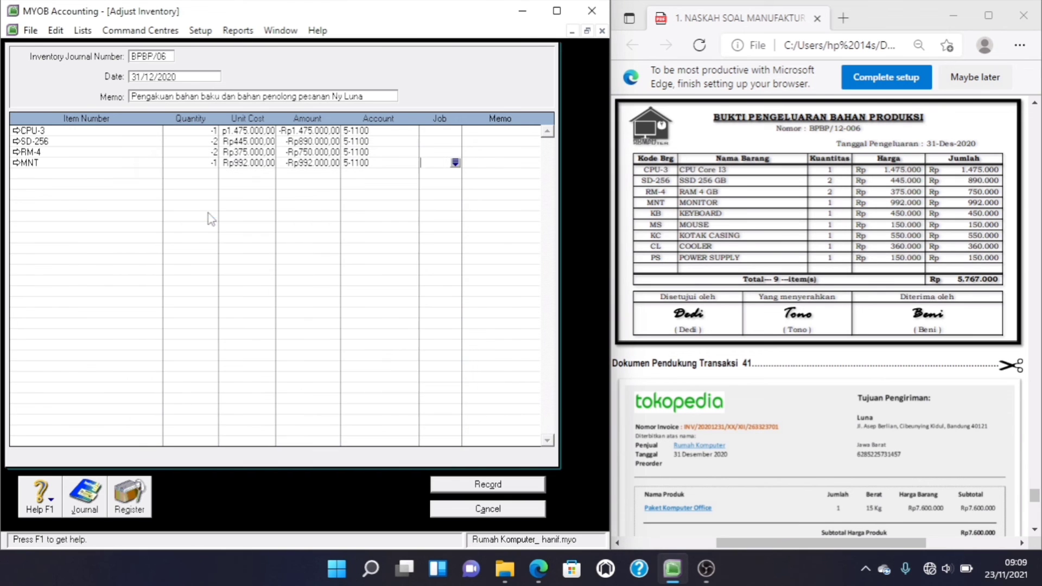
# Step: Add item KB with quantity -1 and assign it to account 5-1100 Raw Material Cost-Process
pyautogui.doubleClick(111, 174)
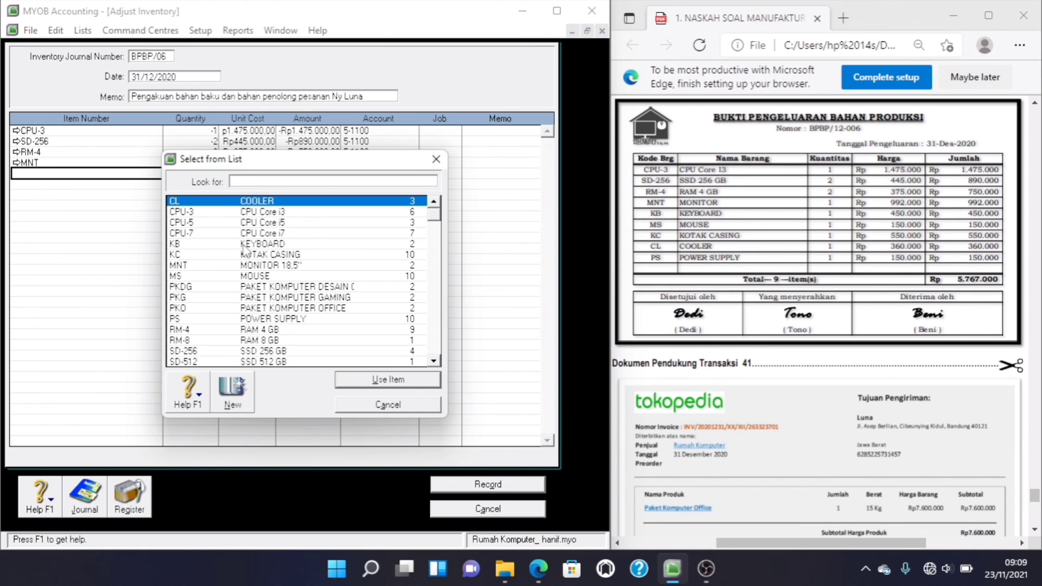
pyautogui.doubleClick(242, 246)
pyautogui.press('Tab')
pyautogui.press('Tab')
pyautogui.press('Tab')
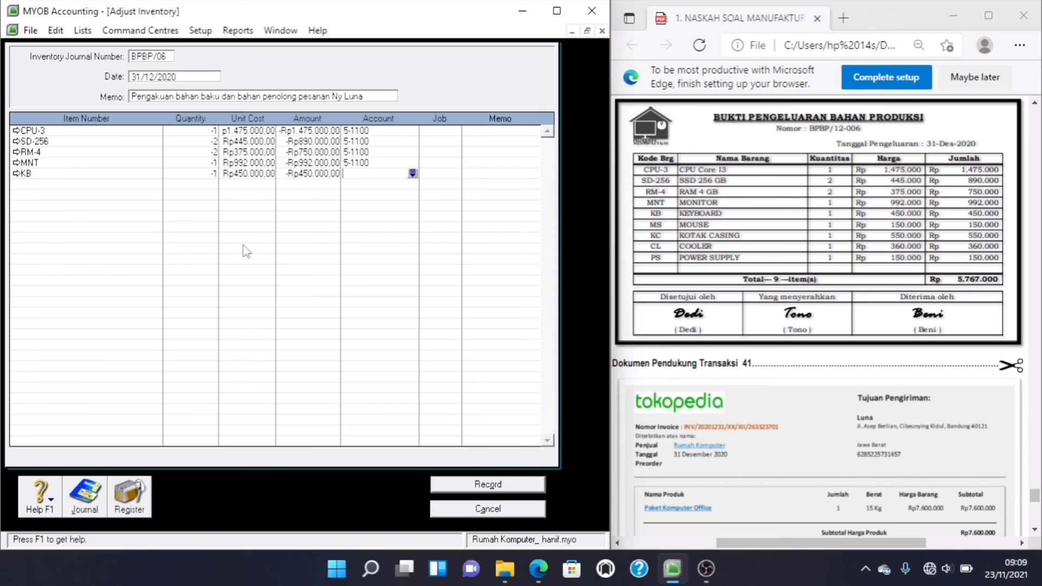
pyautogui.write('5')
pyautogui.doubleClick(226, 213)
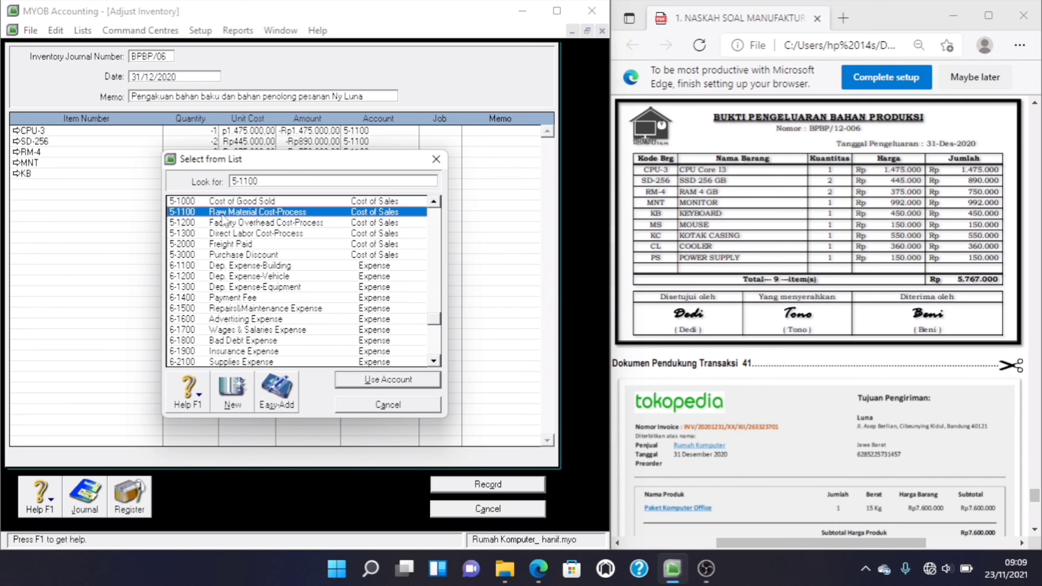
# Step: Add item MS with quantity -1 and assign it to account 5-1100 Raw Material Cost-Process
pyautogui.doubleClick(96, 185)
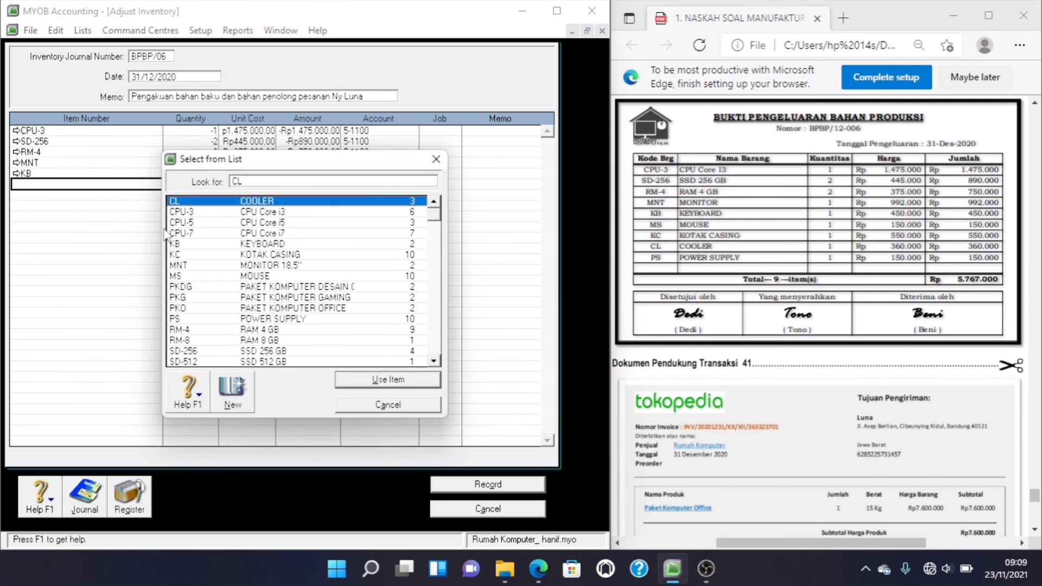
pyautogui.doubleClick(218, 277)
pyautogui.write('-1')
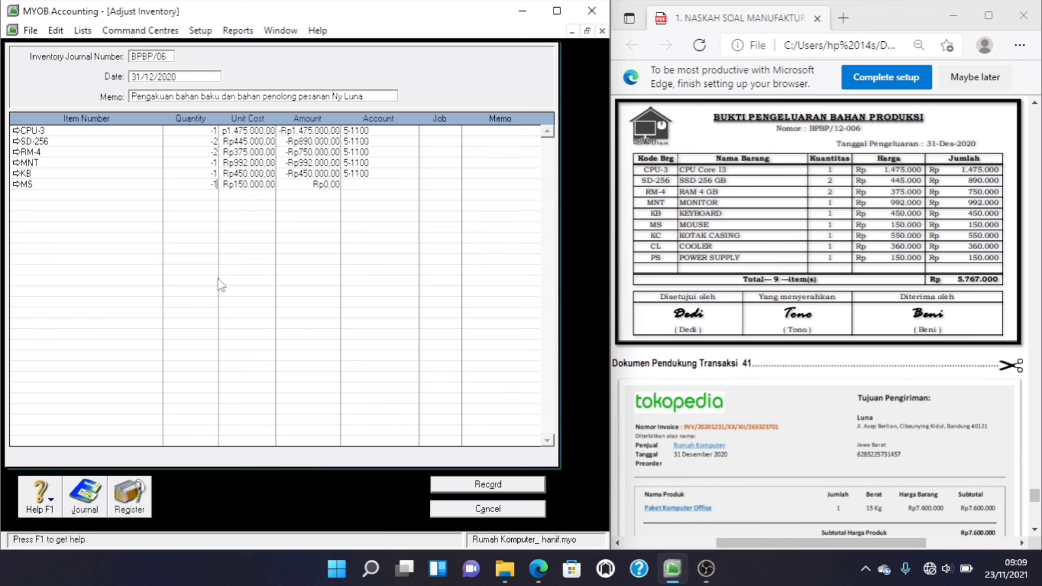
pyautogui.press('Tab')
pyautogui.press('Tab')
pyautogui.press('Tab')
pyautogui.write('5-11')
pyautogui.press('Return')
# Step: Add item KC with quantity -1 and assign it to account 5-1200 Factory Overhead Cost-Process
pyautogui.doubleClick(96, 197)
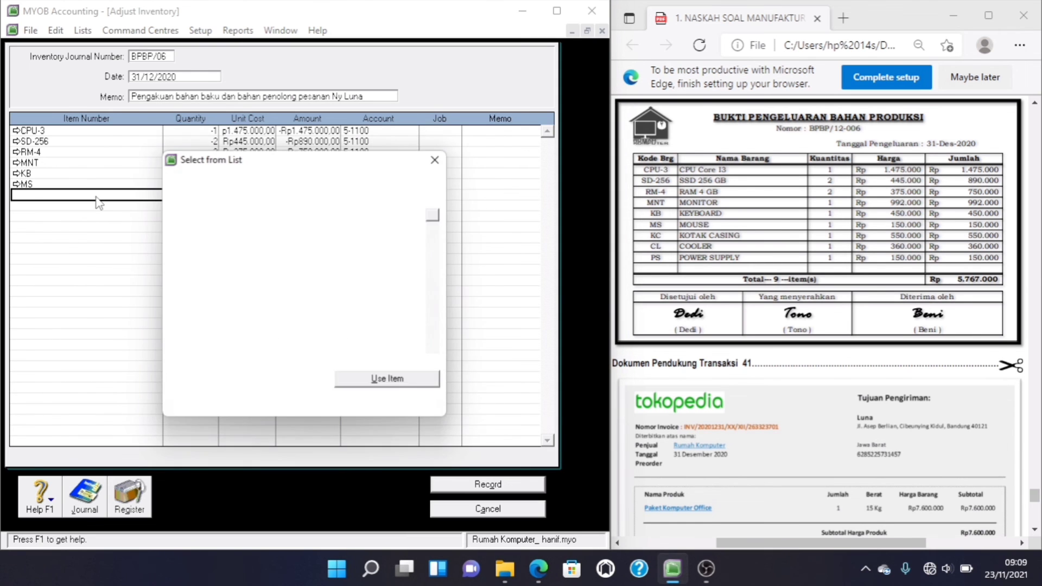
pyautogui.doubleClick(280, 259)
pyautogui.press('Tab')
pyautogui.press('Tab')
pyautogui.press('Tab')
pyautogui.write('6')
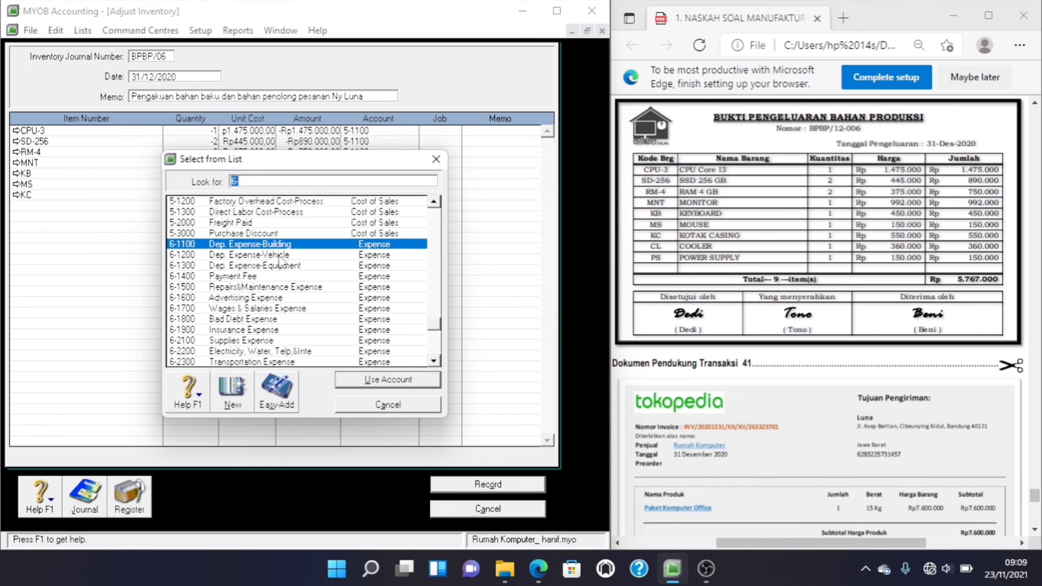
pyautogui.write('5')
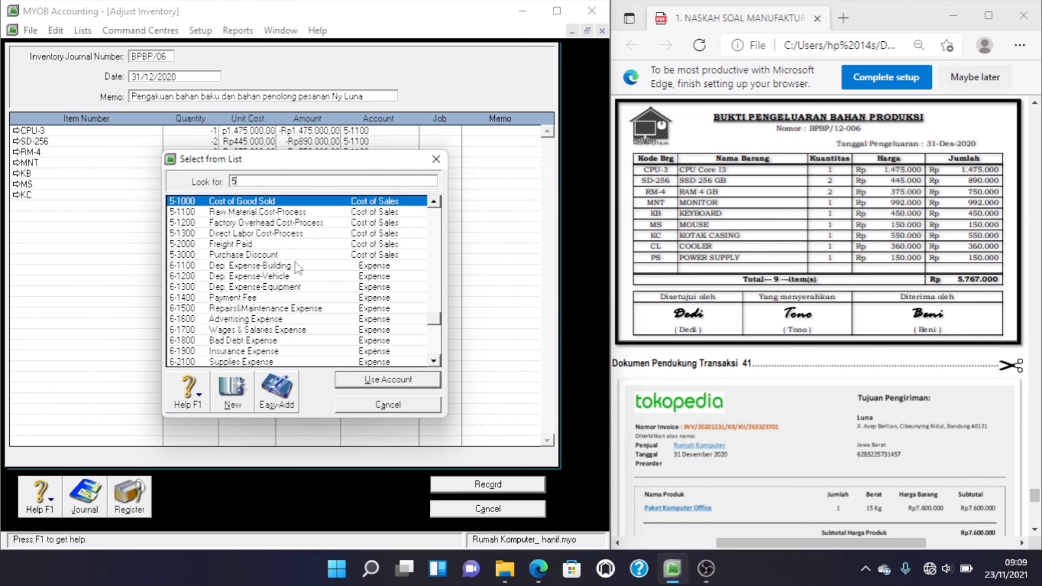
pyautogui.doubleClick(263, 225)
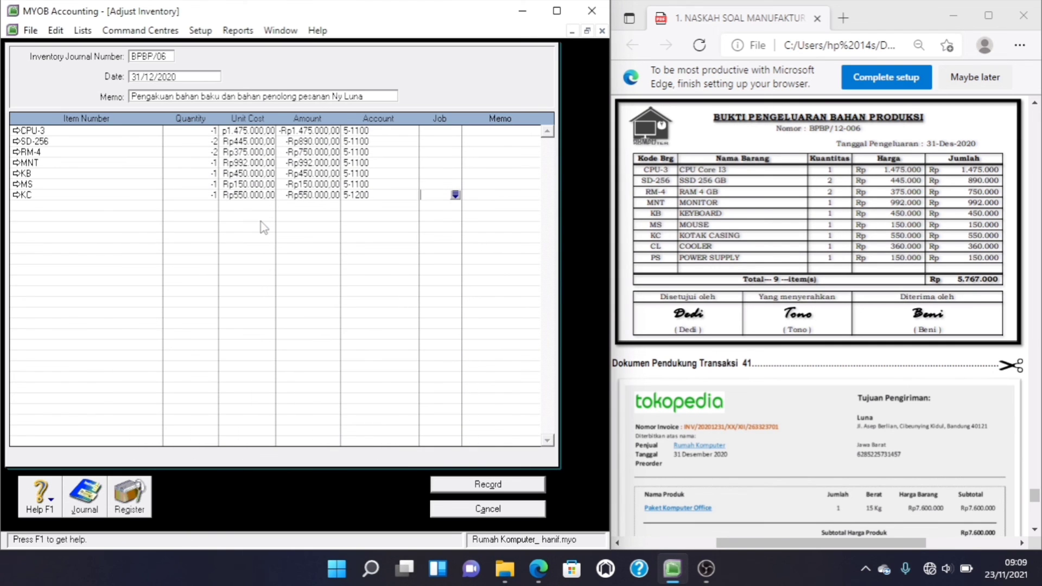
# Step: Add item CL with quantity -1 and assign it to account 5-1200 Factory Overhead Cost-Process
pyautogui.click(142, 208)
pyautogui.write('CL')
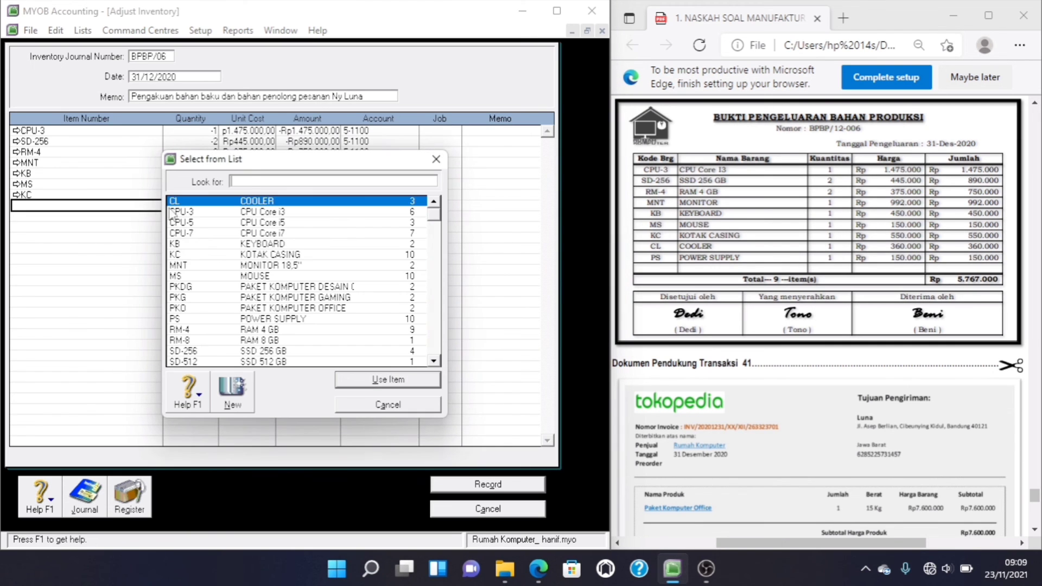
pyautogui.doubleClick(246, 205)
pyautogui.press('Tab')
pyautogui.press('Tab')
pyautogui.press('Tab')
pyautogui.press('Tab')
pyautogui.write('5')
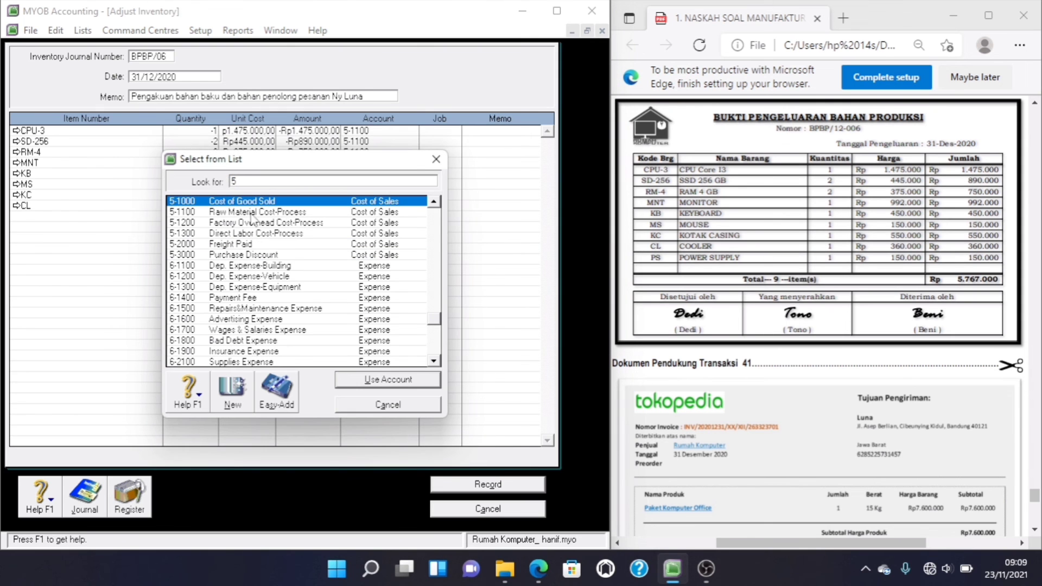
pyautogui.doubleClick(253, 223)
# Step: Add item PS with quantity -1 and assign it to account 5-1200 Factory Overhead Cost-Process
pyautogui.click(126, 218)
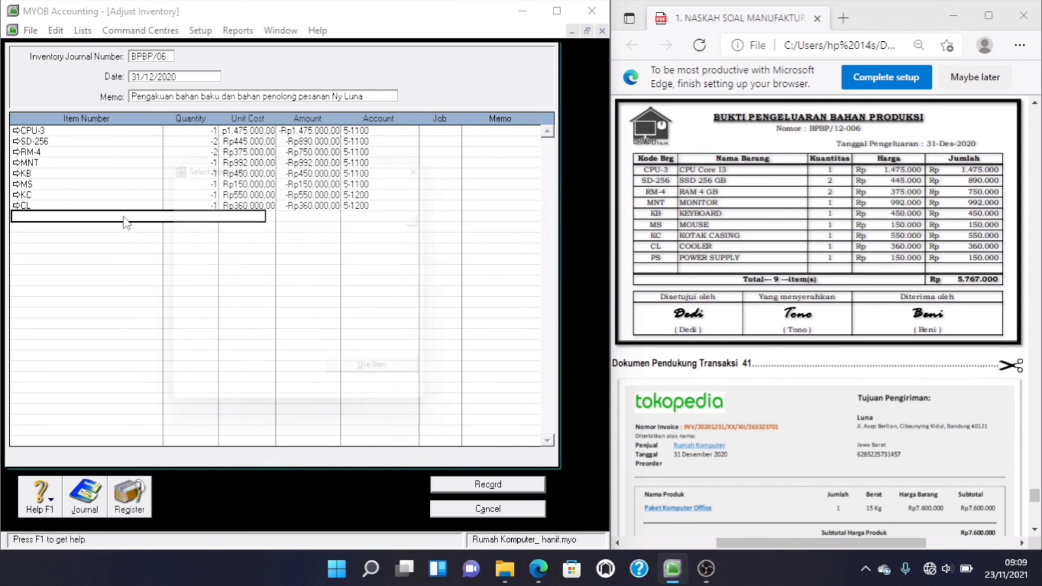
pyautogui.write('PS')
pyautogui.doubleClick(243, 323)
pyautogui.write('-1')
pyautogui.press('Tab')
pyautogui.press('Tab')
pyautogui.press('Tab')
pyautogui.write('6')
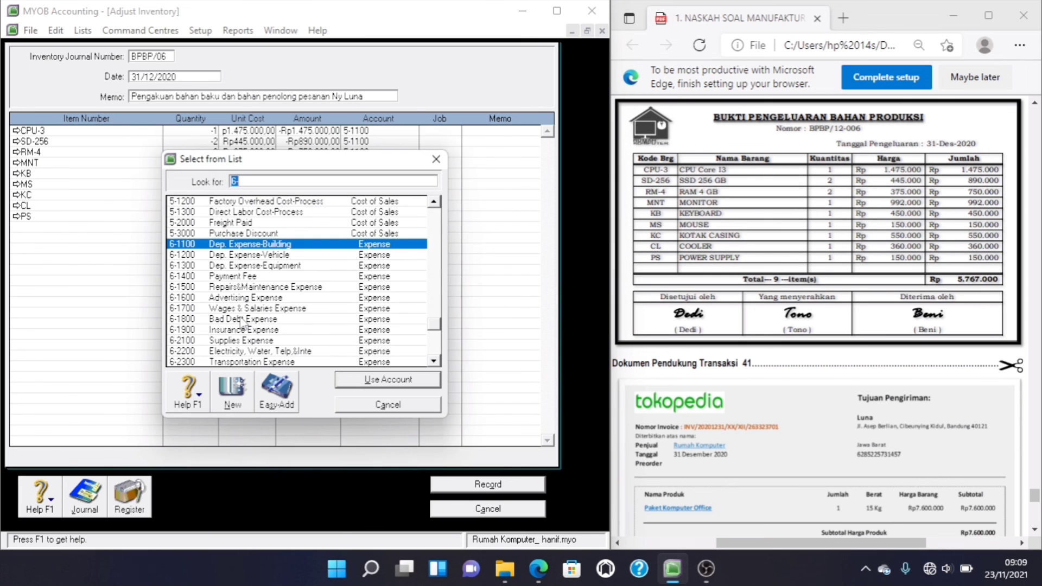
pyautogui.write('5')
pyautogui.doubleClick(203, 223)
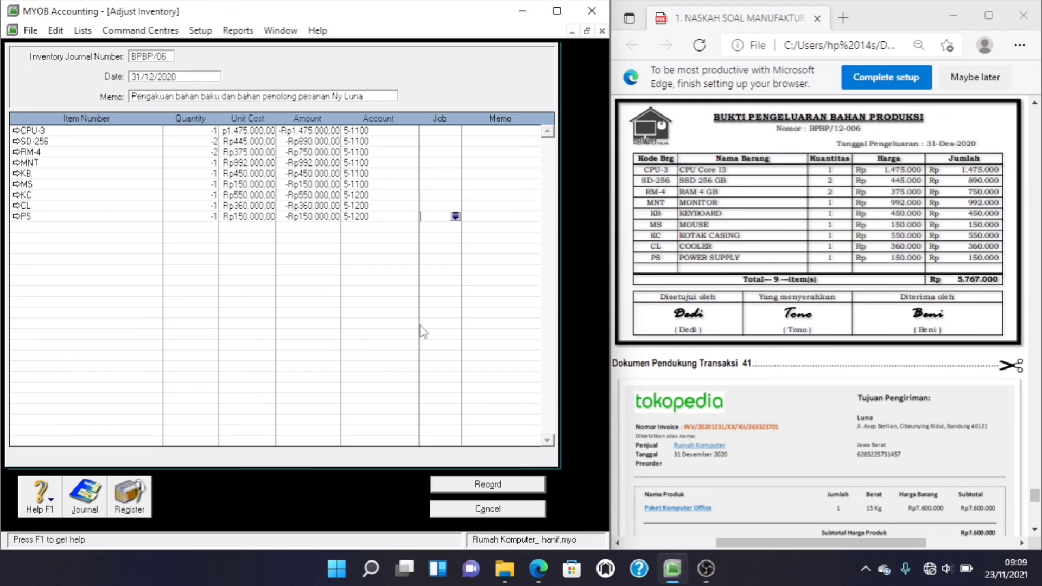
# Step: Review the transaction recap for BPBP/06, record the inventory adjustment and close the adjustment form
pyautogui.hotkey('ctrl', 'r')
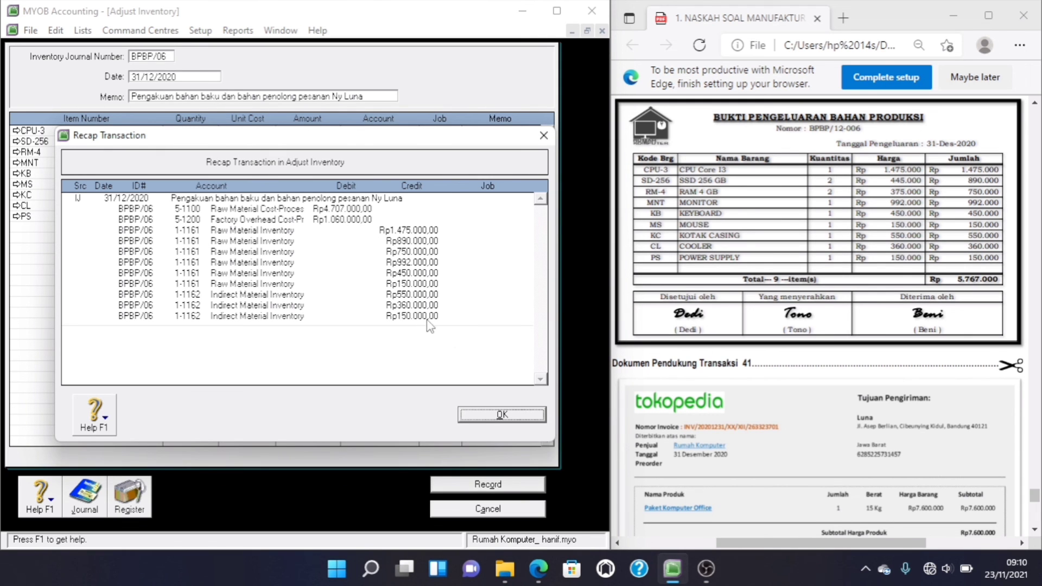
pyautogui.click(501, 415)
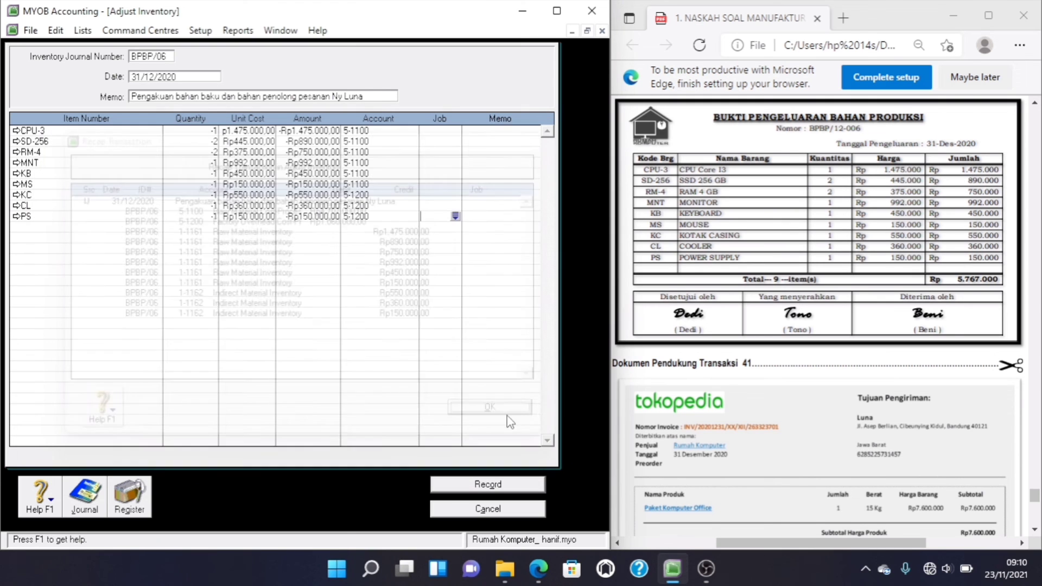
pyautogui.click(537, 488)
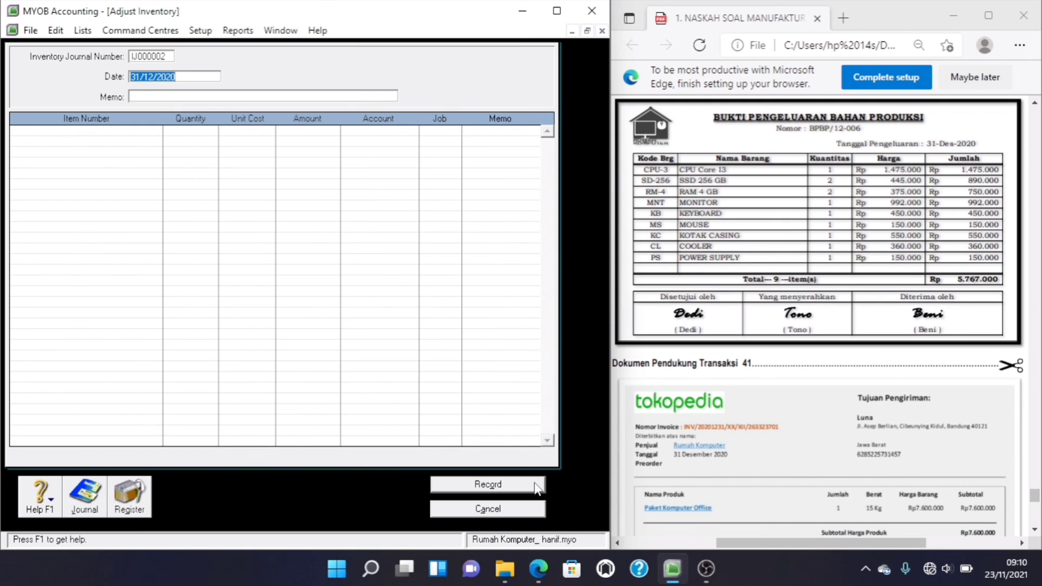
pyautogui.click(487, 509)
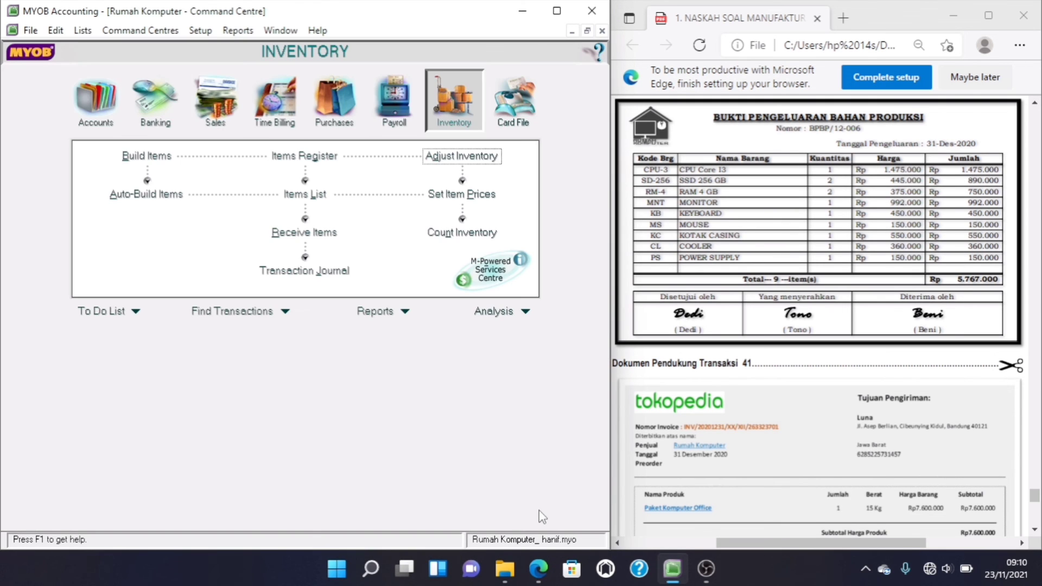